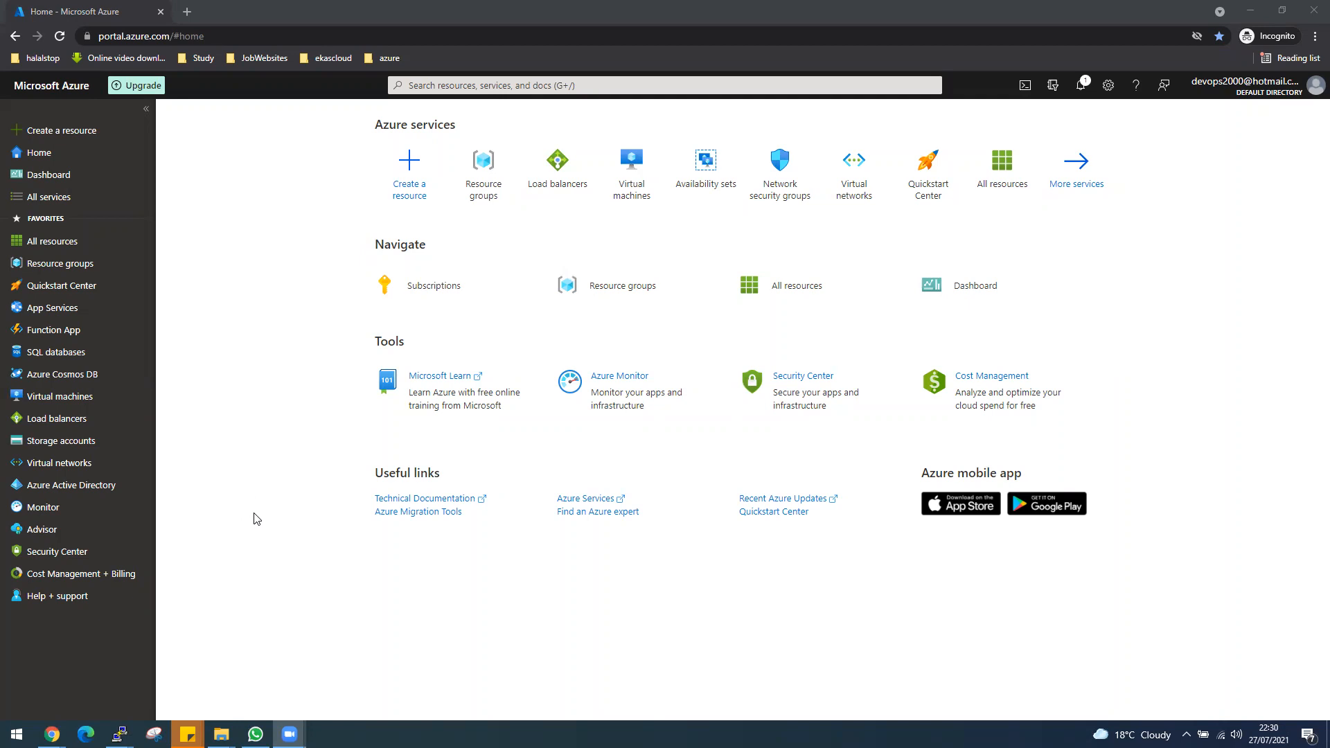
Create a resource group named RGEastUS in the East US region.
{"action": "left_click", "coordinate": [61, 263]}
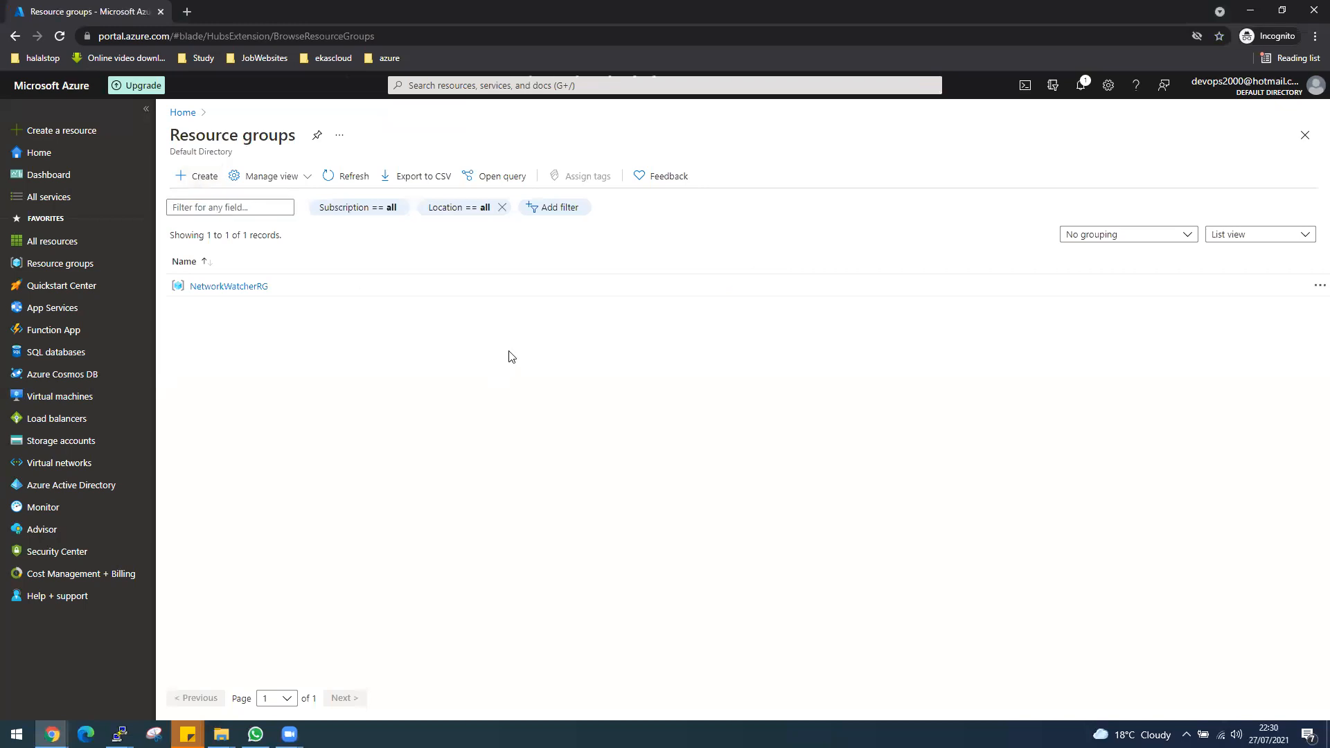
{"action": "left_click", "coordinate": [192, 178]}
{"action": "left_click", "coordinate": [604, 314]}
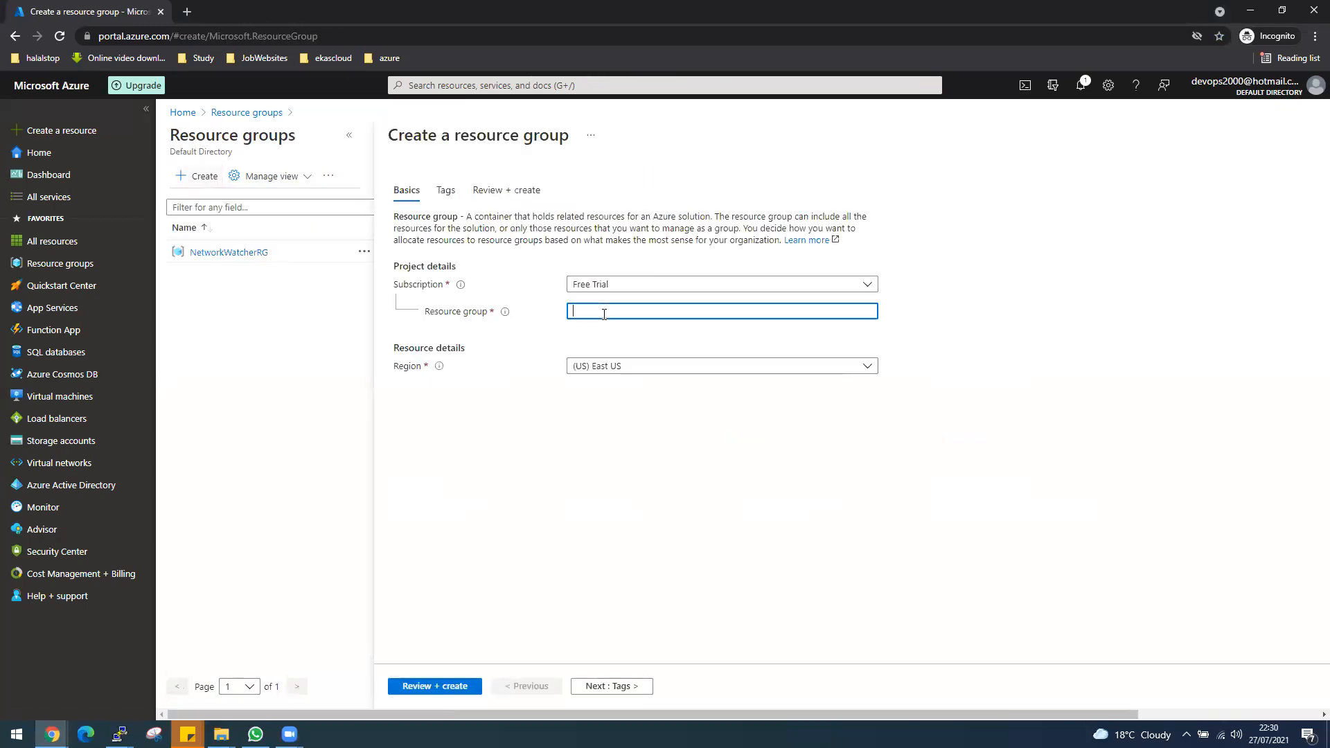
{"action": "type", "text": "RGEAs"}
{"action": "key", "text": "BackSpace"}
{"action": "key", "text": "BackSpace"}
{"action": "type", "text": "ast"}
{"action": "key", "text": "BackSpace"}
{"action": "key", "text": "BackSpace"}
{"action": "key", "text": "BackSpace"}
{"action": "type", "text": "astUS"}
{"action": "left_click", "coordinate": [463, 685]}
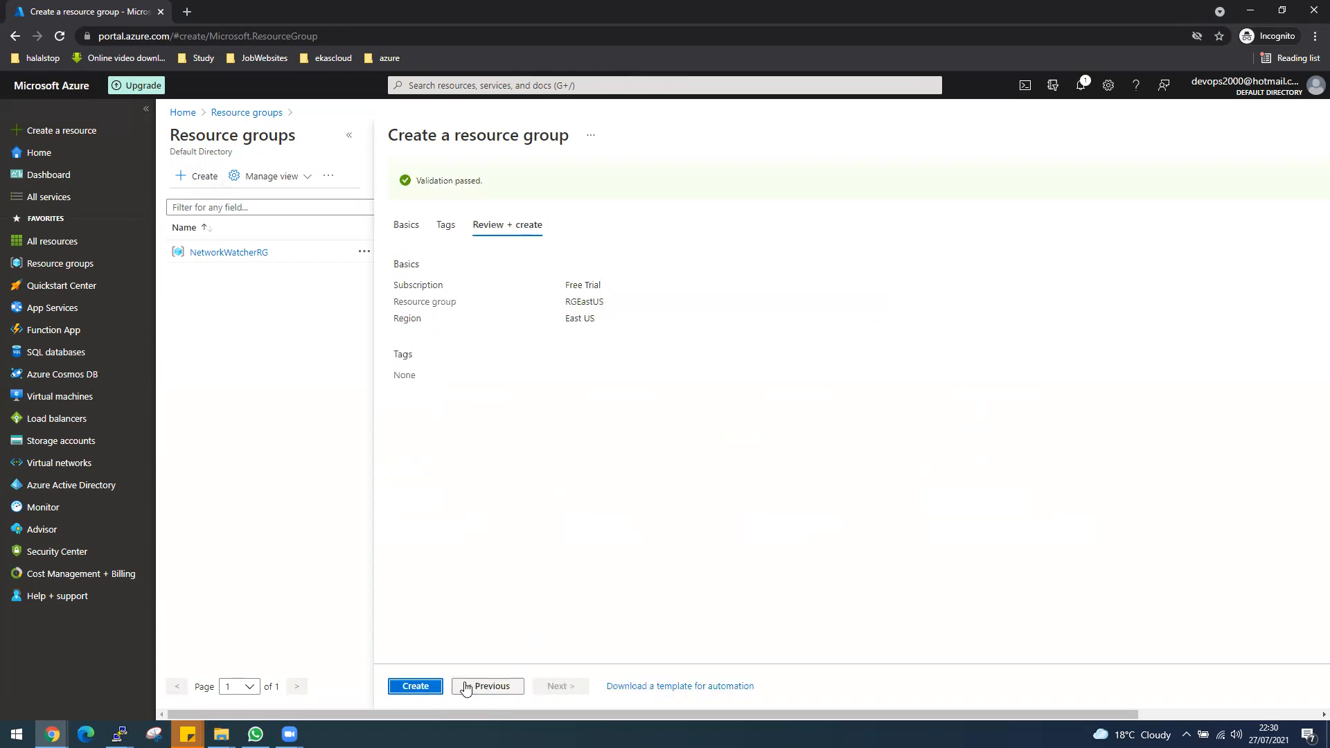
{"action": "left_click", "coordinate": [426, 691]}
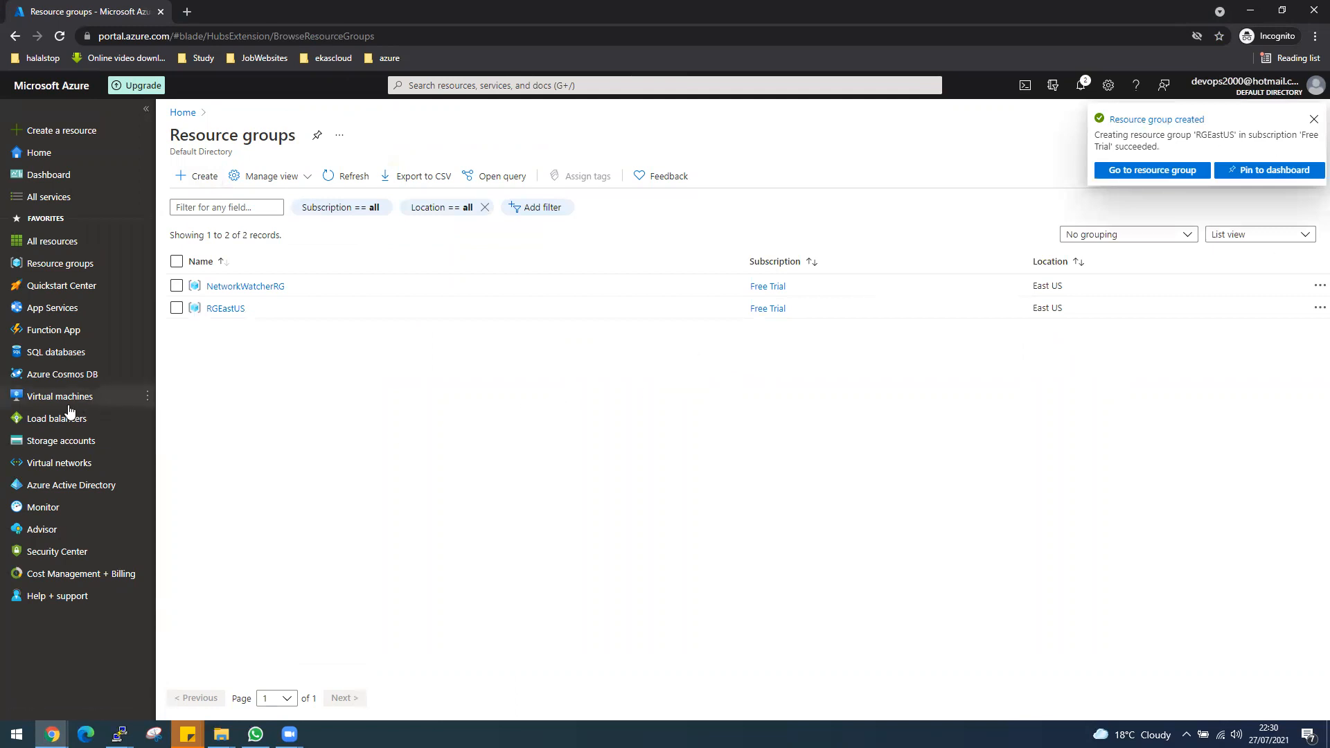
Start a new virtual network in resource group RGEastUS and name it VnetEastUS.
{"action": "left_click", "coordinate": [63, 470]}
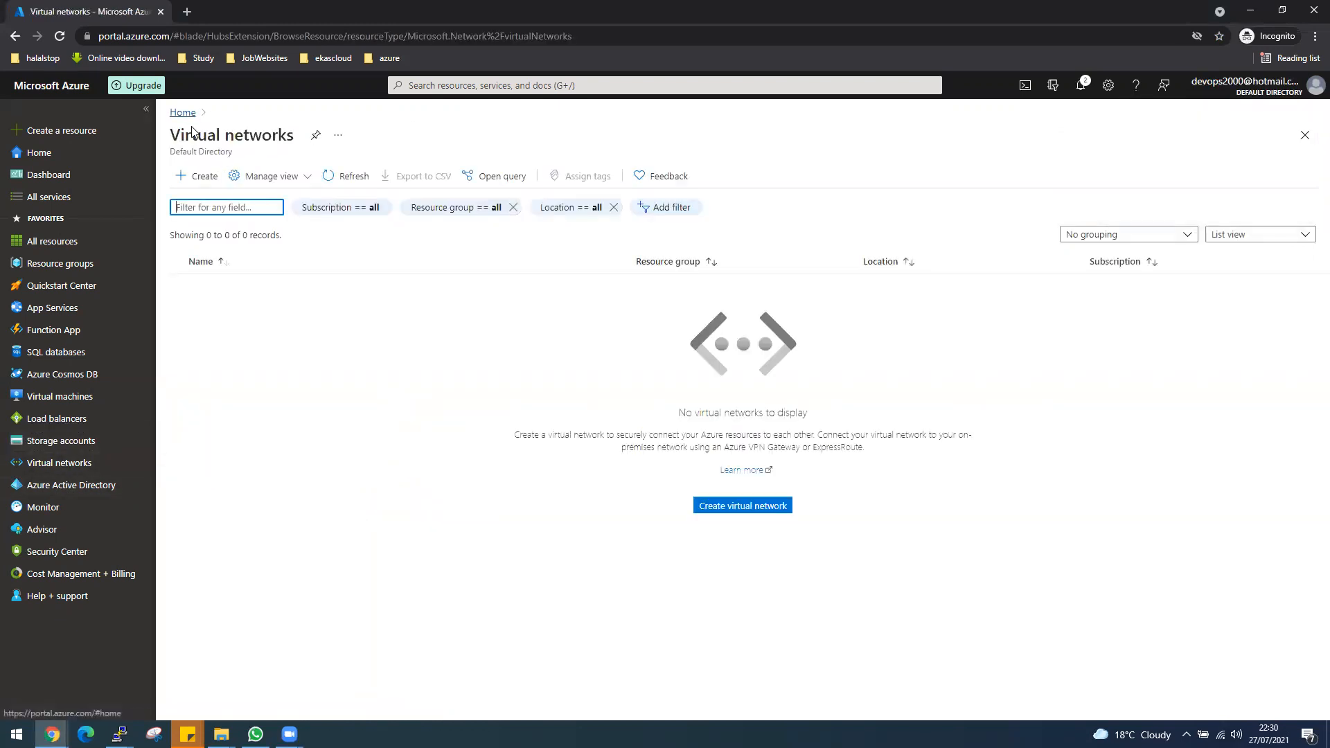
{"action": "left_click", "coordinate": [205, 190]}
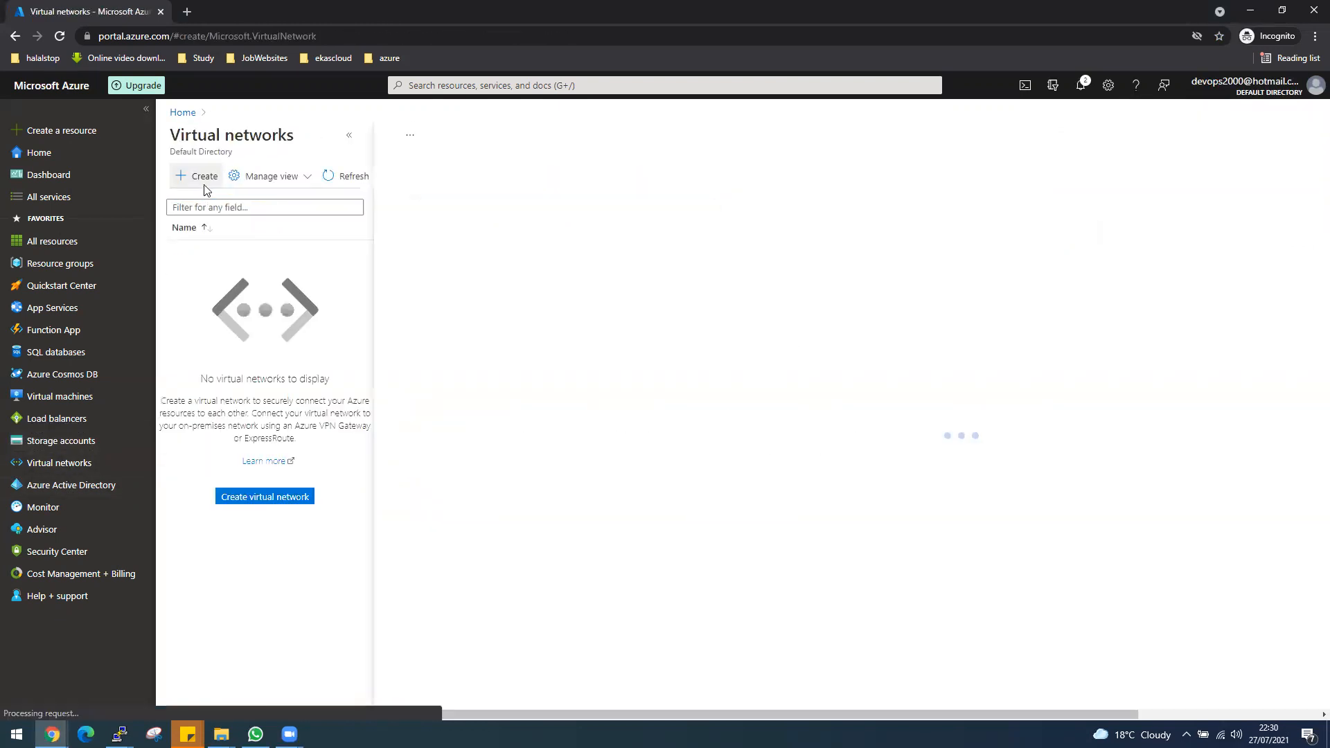
{"action": "left_click", "coordinate": [580, 326]}
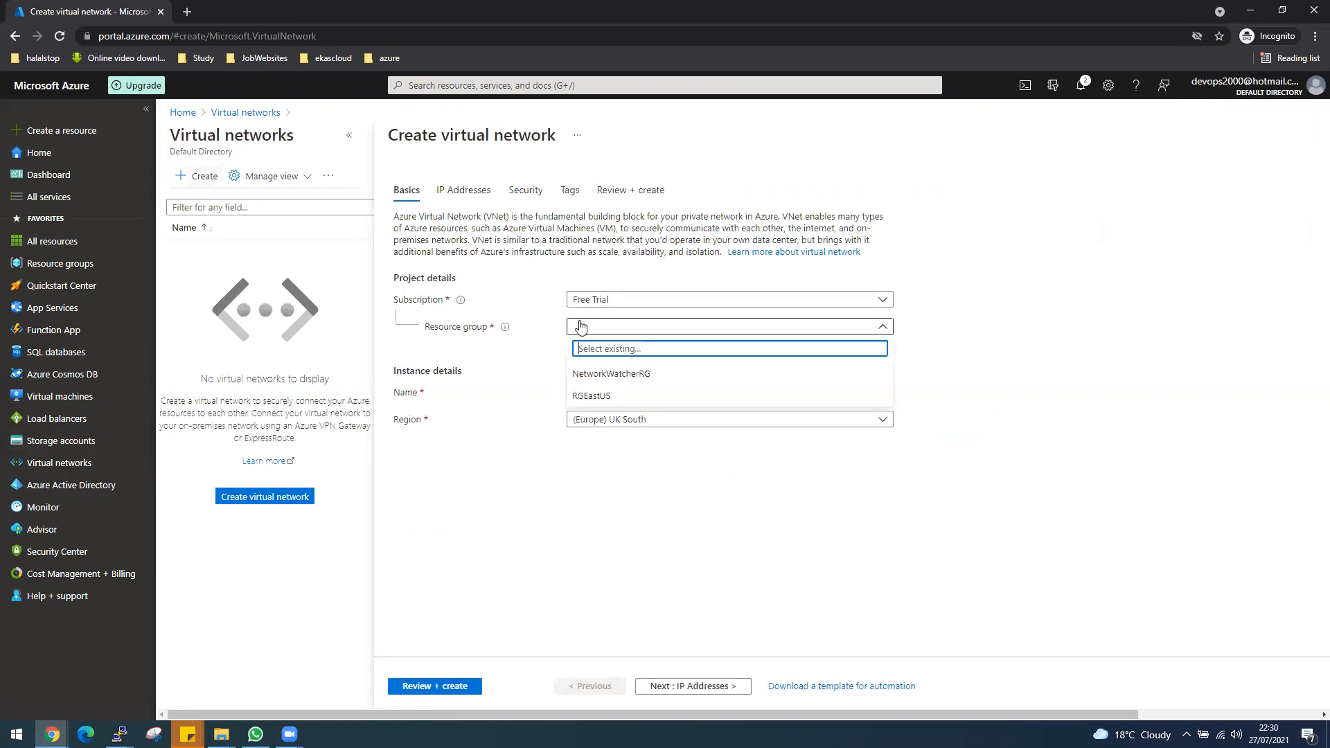
{"action": "left_click", "coordinate": [609, 396]}
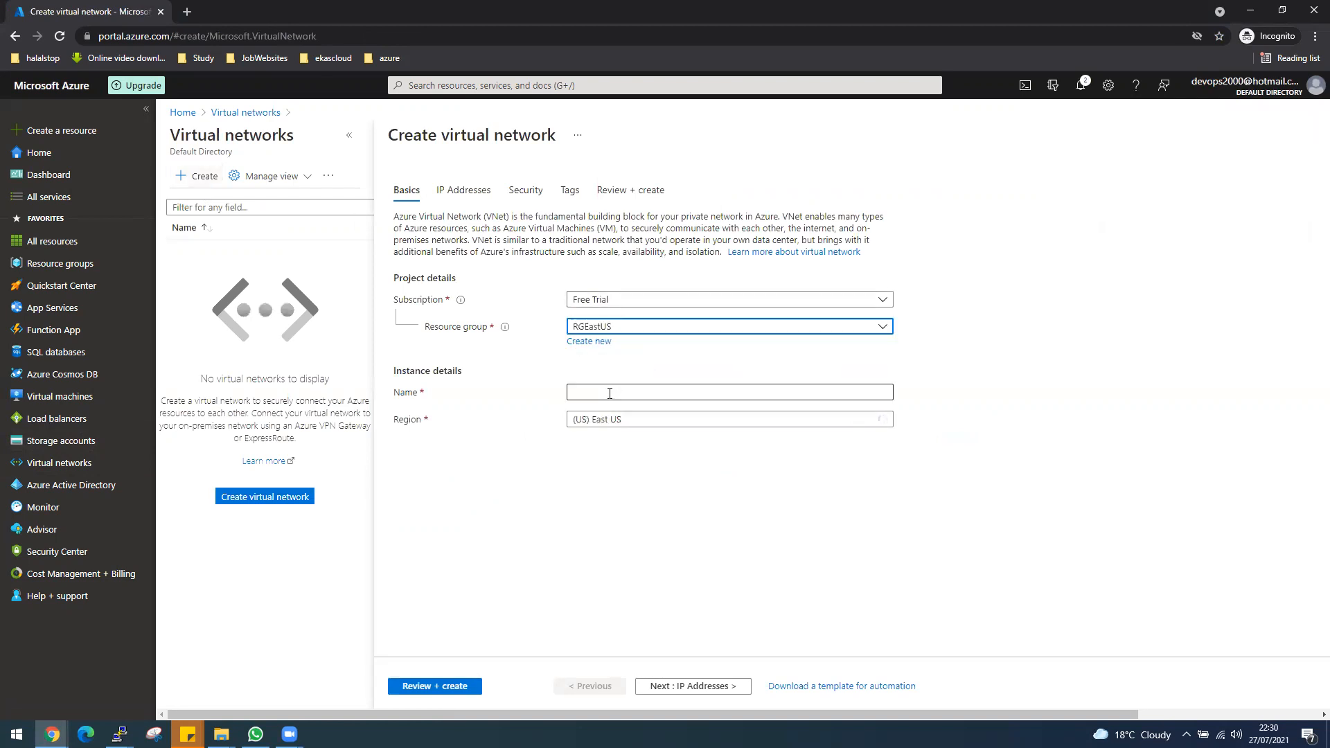
{"action": "left_click", "coordinate": [610, 393]}
{"action": "left_click", "coordinate": [803, 546]}
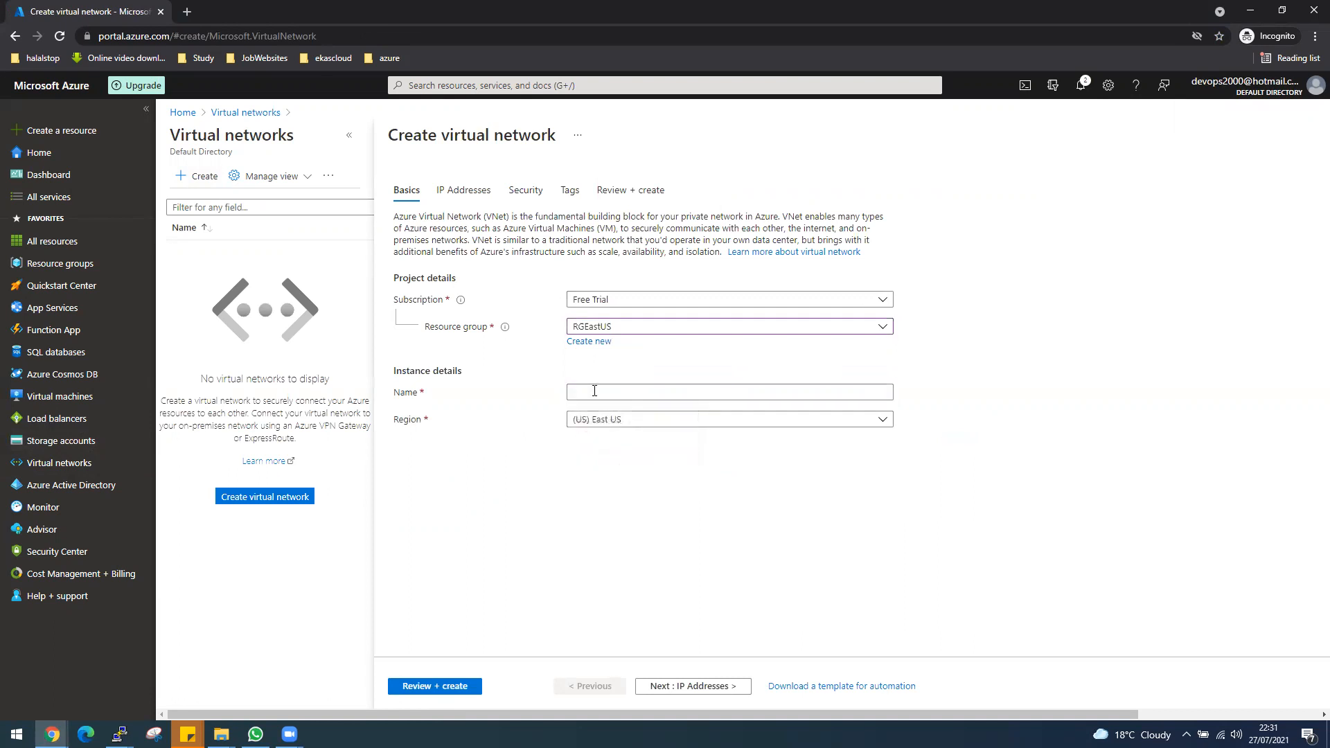
{"action": "left_click", "coordinate": [586, 385]}
{"action": "type", "text": "VnetEastUS"}
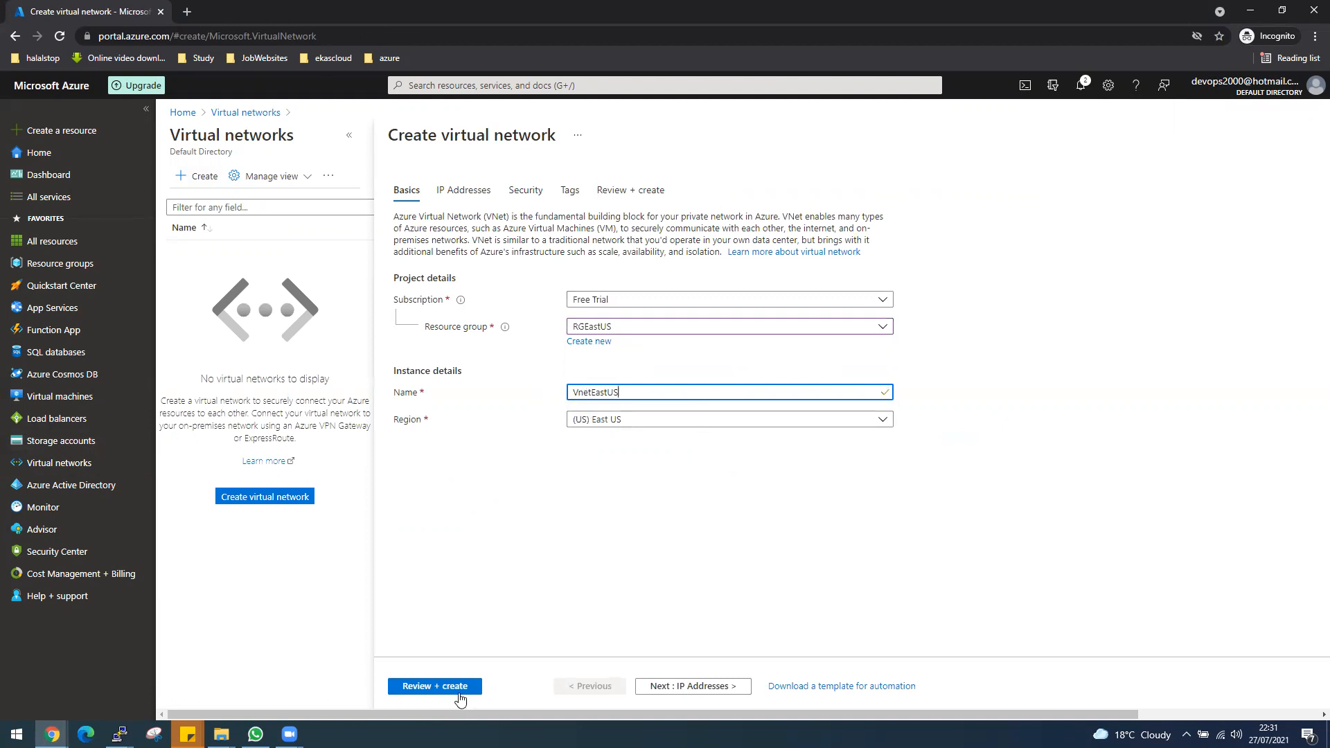
Check the IP address settings of VnetEastUS, create the virtual network and open the deployed resource.
{"action": "left_click", "coordinate": [431, 687]}
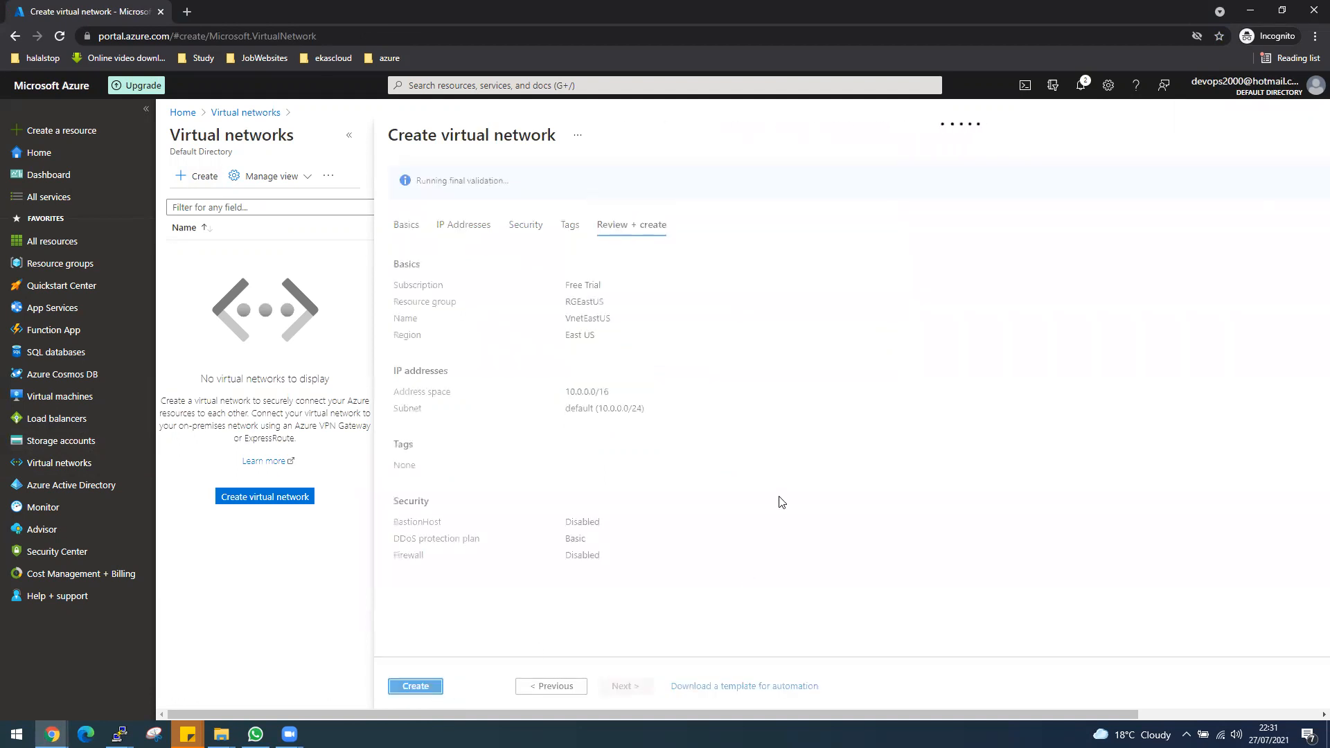
{"action": "left_click", "coordinate": [447, 221]}
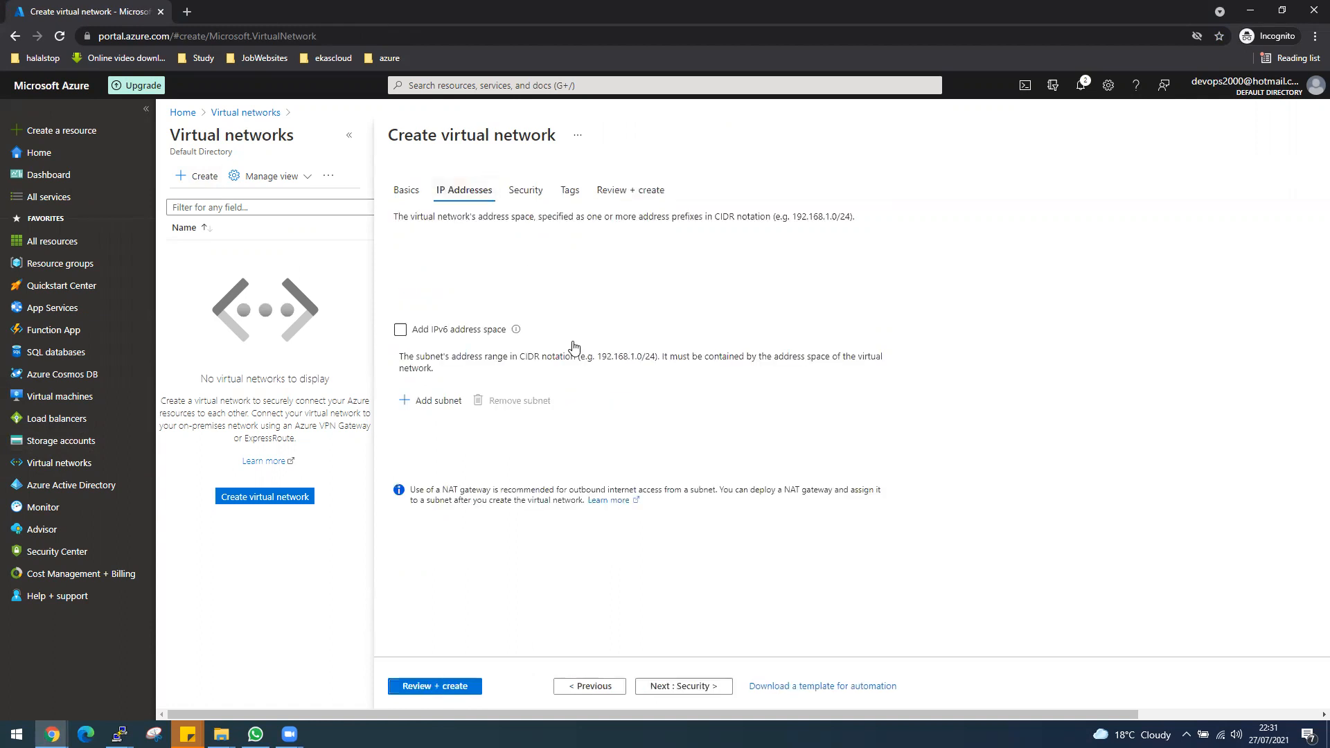
{"action": "left_click", "coordinate": [440, 691]}
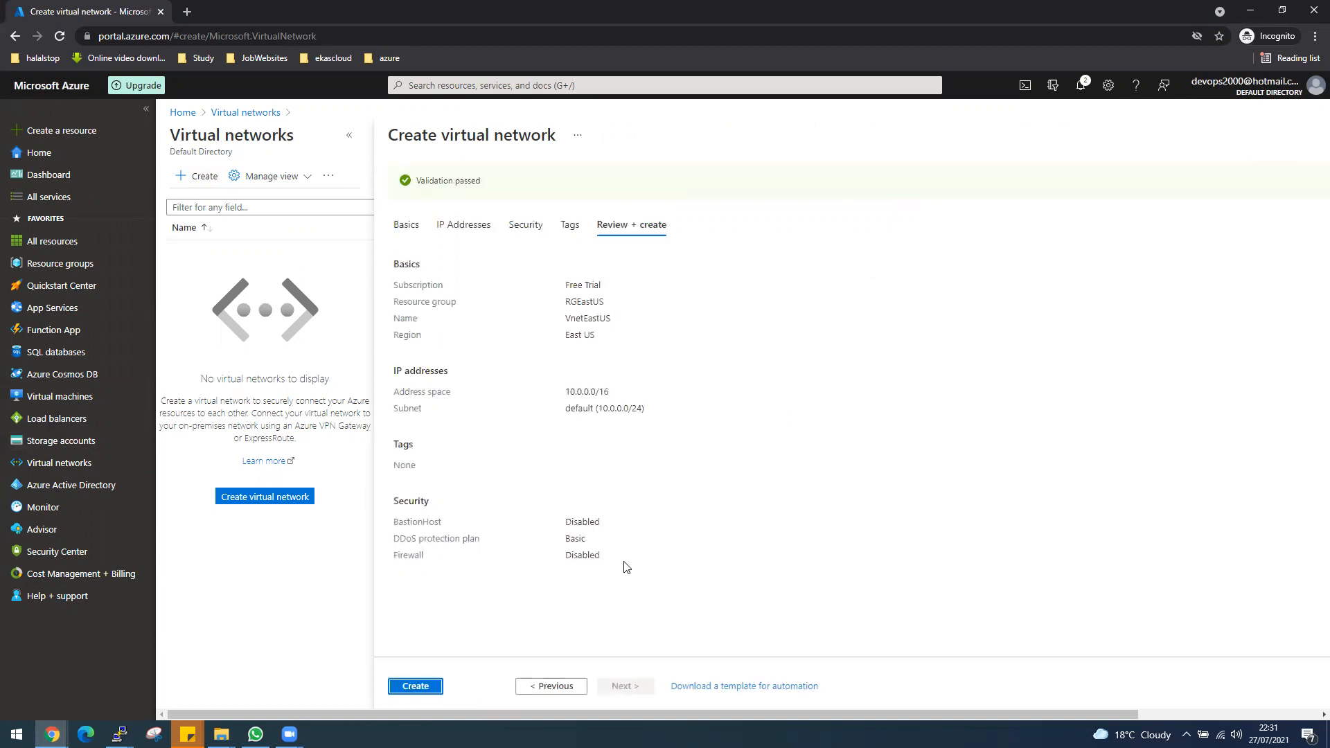
{"action": "left_click", "coordinate": [415, 685]}
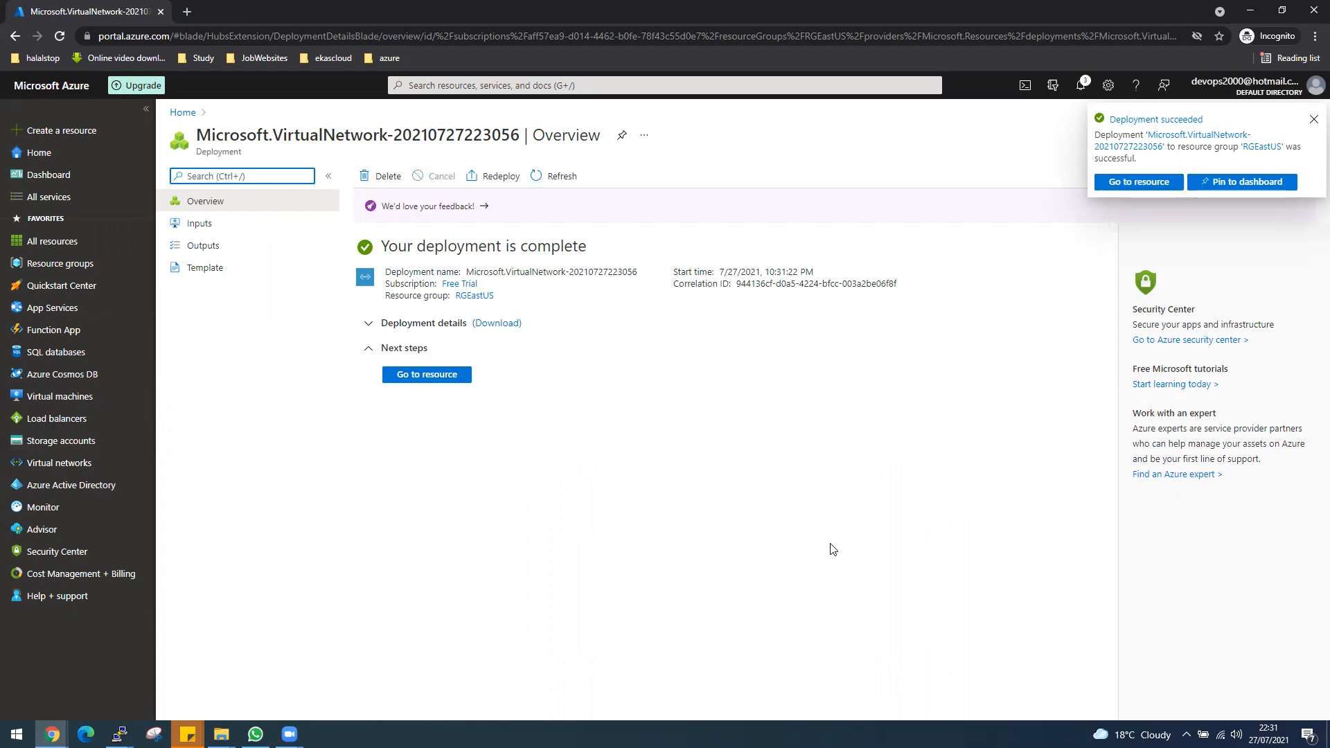
{"action": "left_click", "coordinate": [446, 377]}
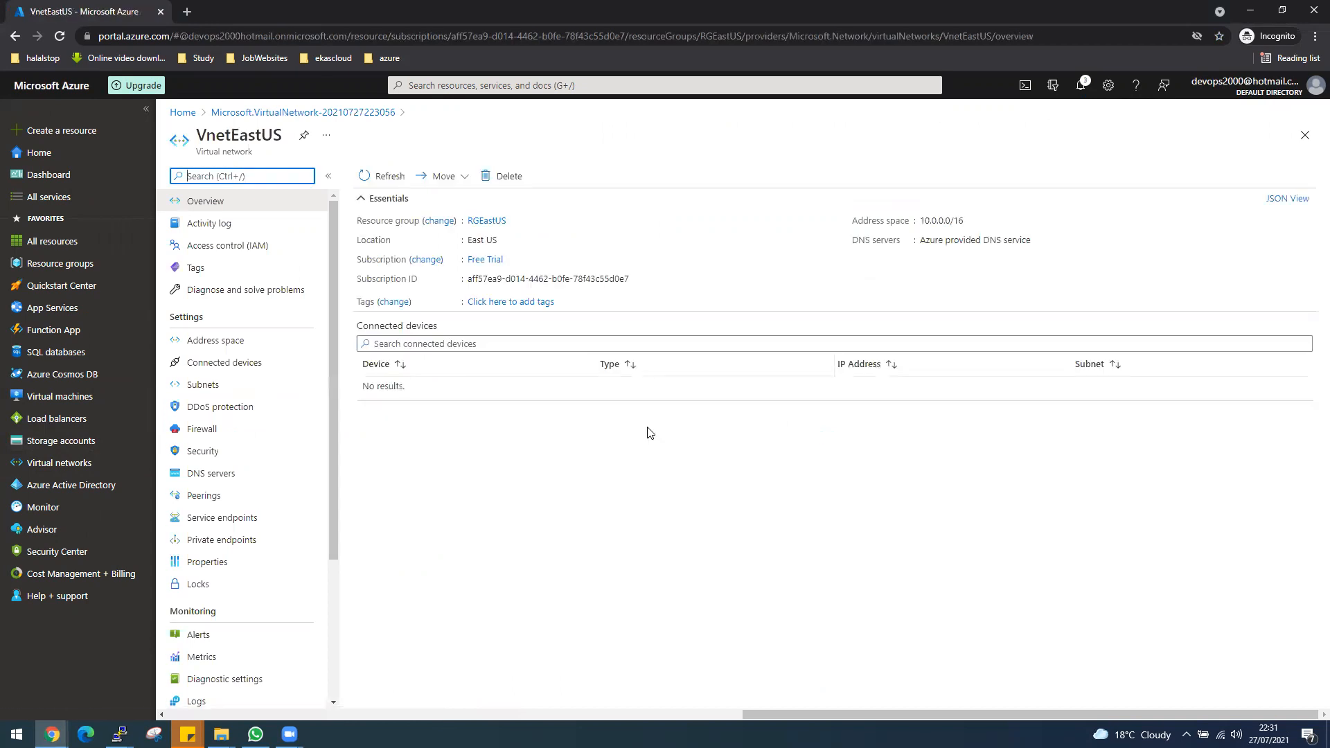
Create a network security group named NSGEastUS in resource group RGEastUS.
{"action": "left_click", "coordinate": [587, 84]}
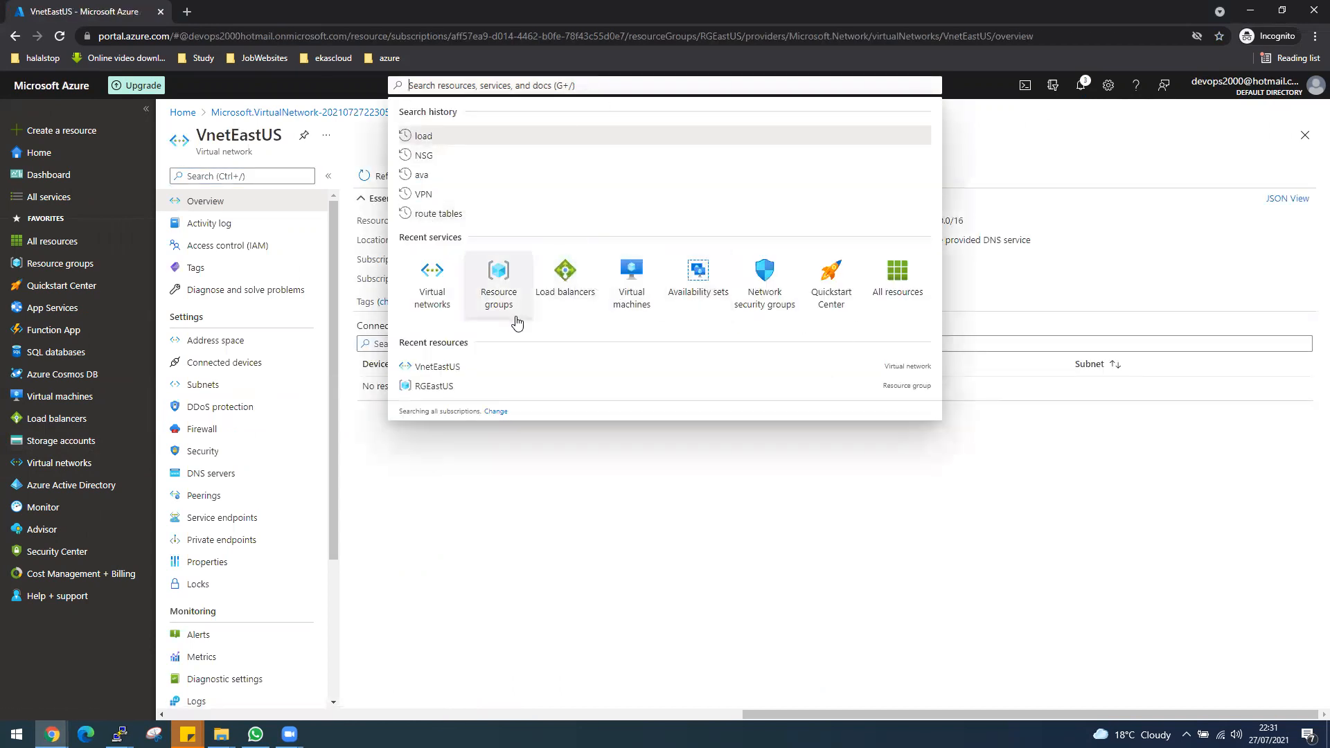
{"action": "left_click", "coordinate": [774, 306]}
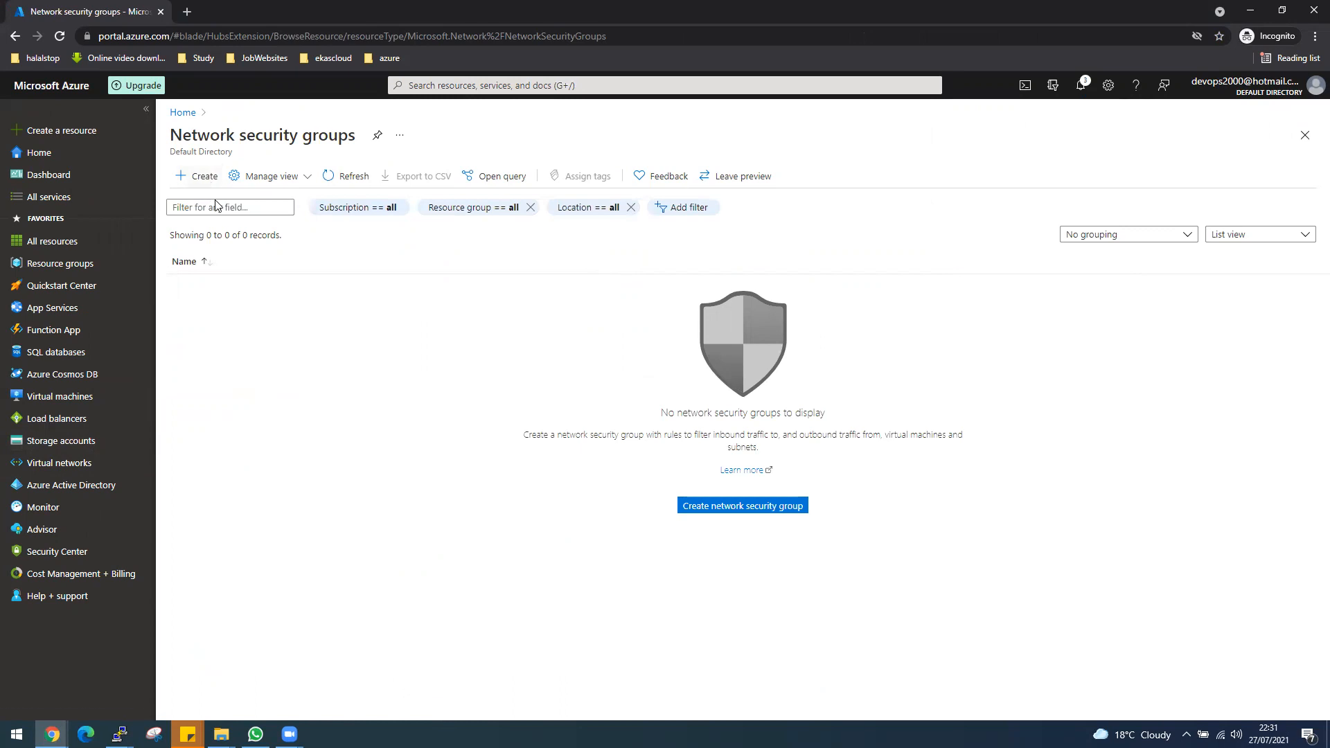
{"action": "left_click", "coordinate": [205, 177]}
{"action": "left_click", "coordinate": [494, 269]}
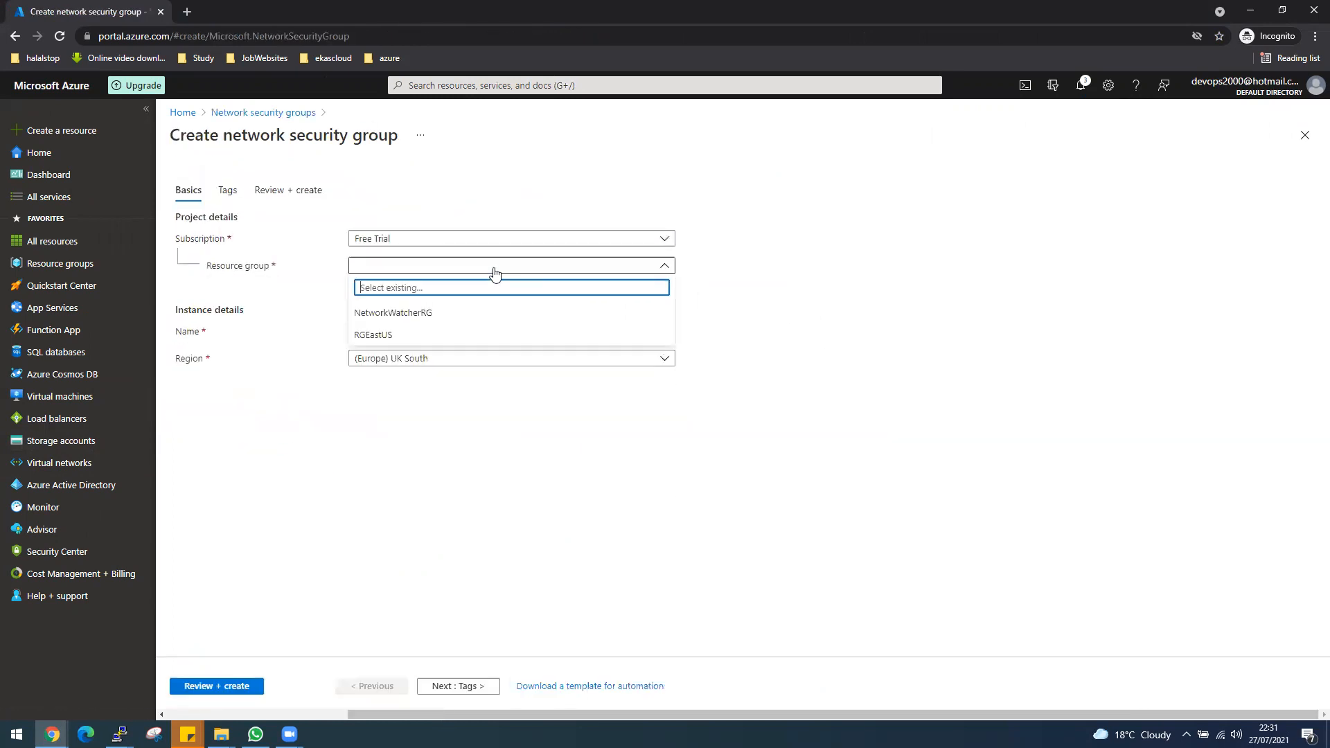
{"action": "left_click", "coordinate": [404, 335]}
{"action": "left_click", "coordinate": [406, 332]}
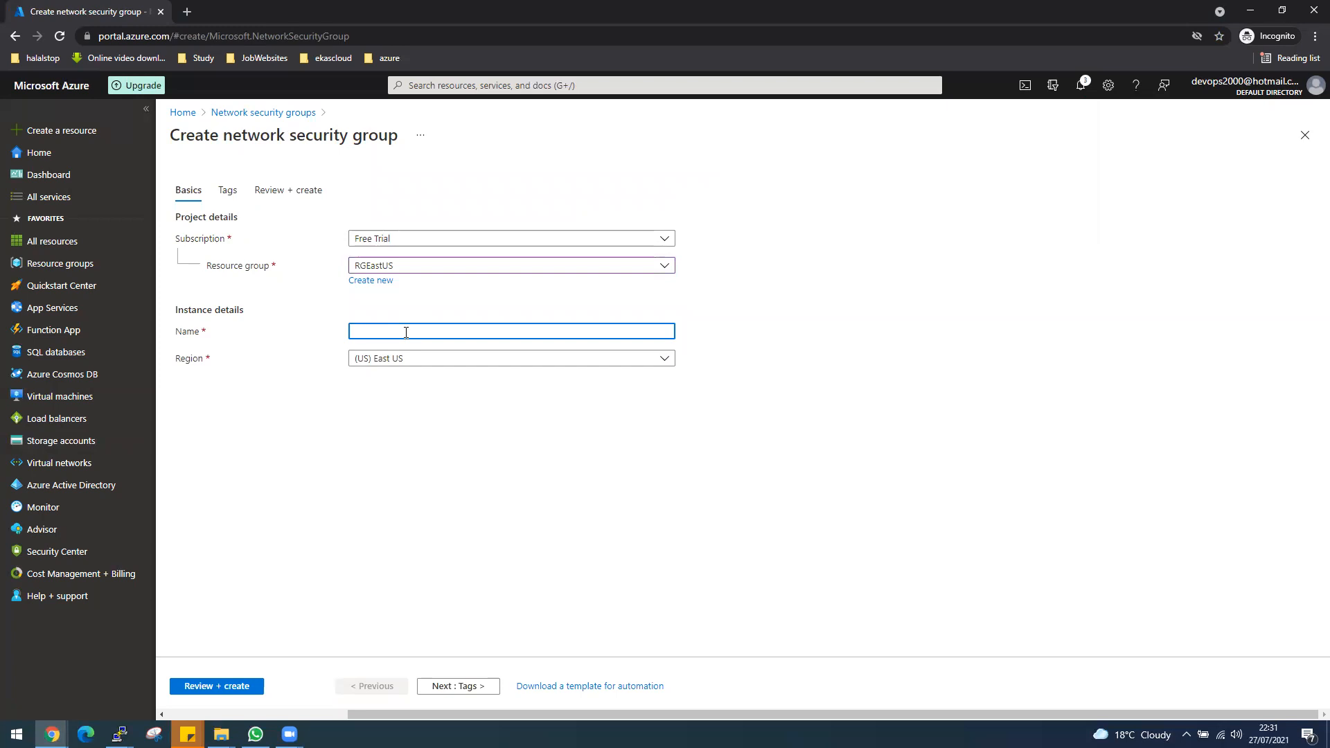
{"action": "type", "text": "N"}
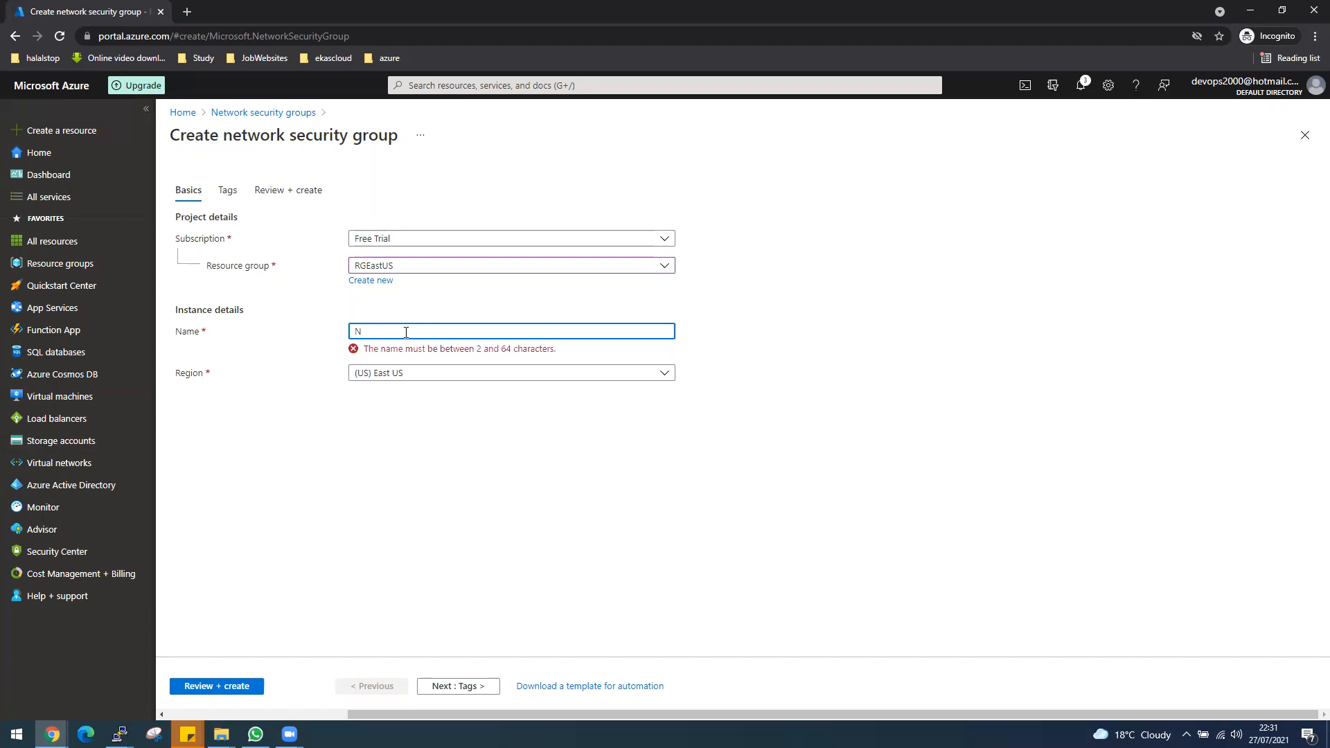
{"action": "type", "text": "SG"}
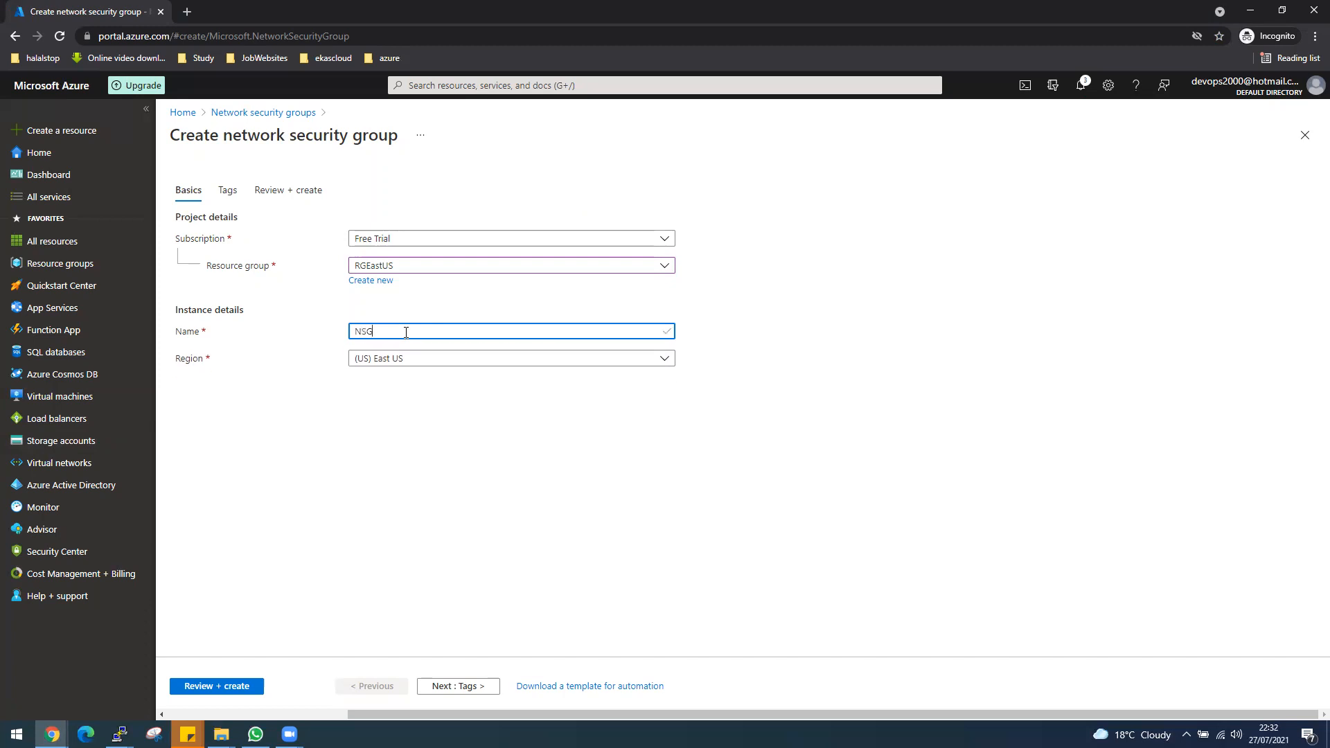
{"action": "type", "text": "EastUS"}
{"action": "left_click", "coordinate": [236, 686]}
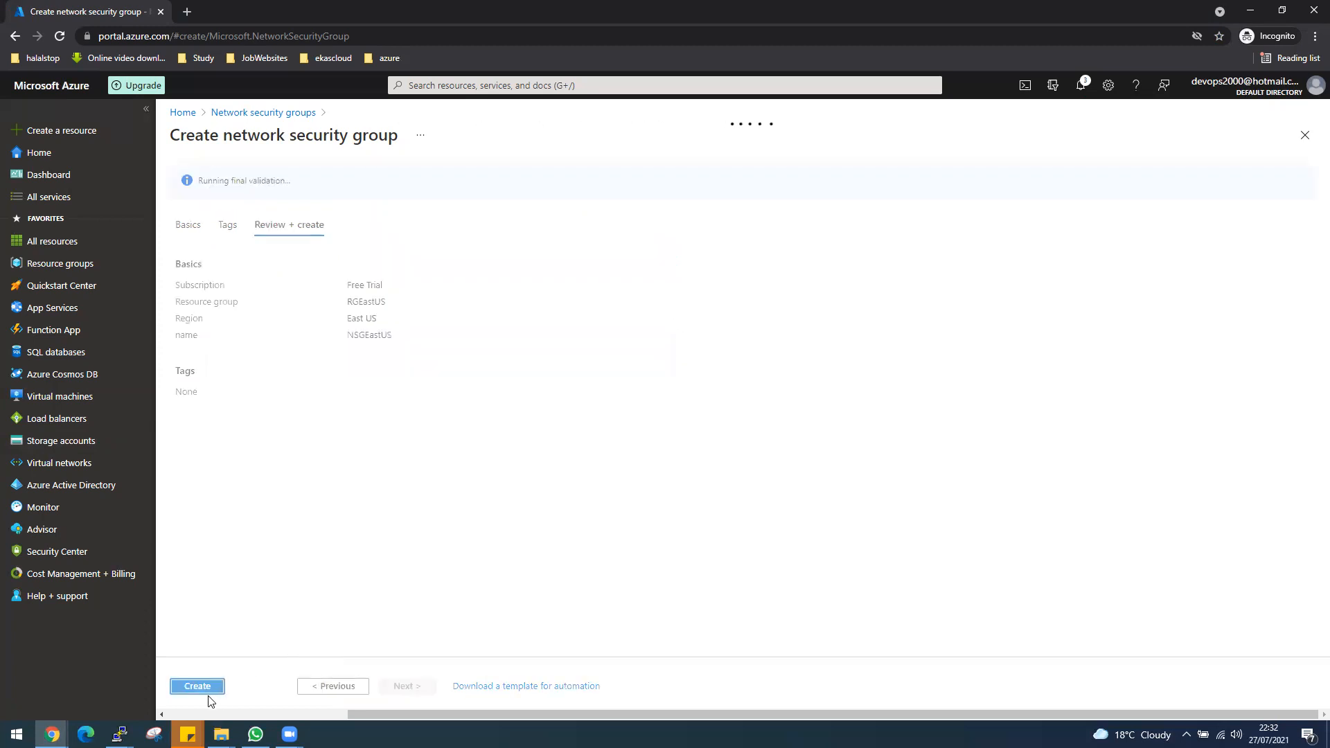
{"action": "left_click", "coordinate": [205, 688]}
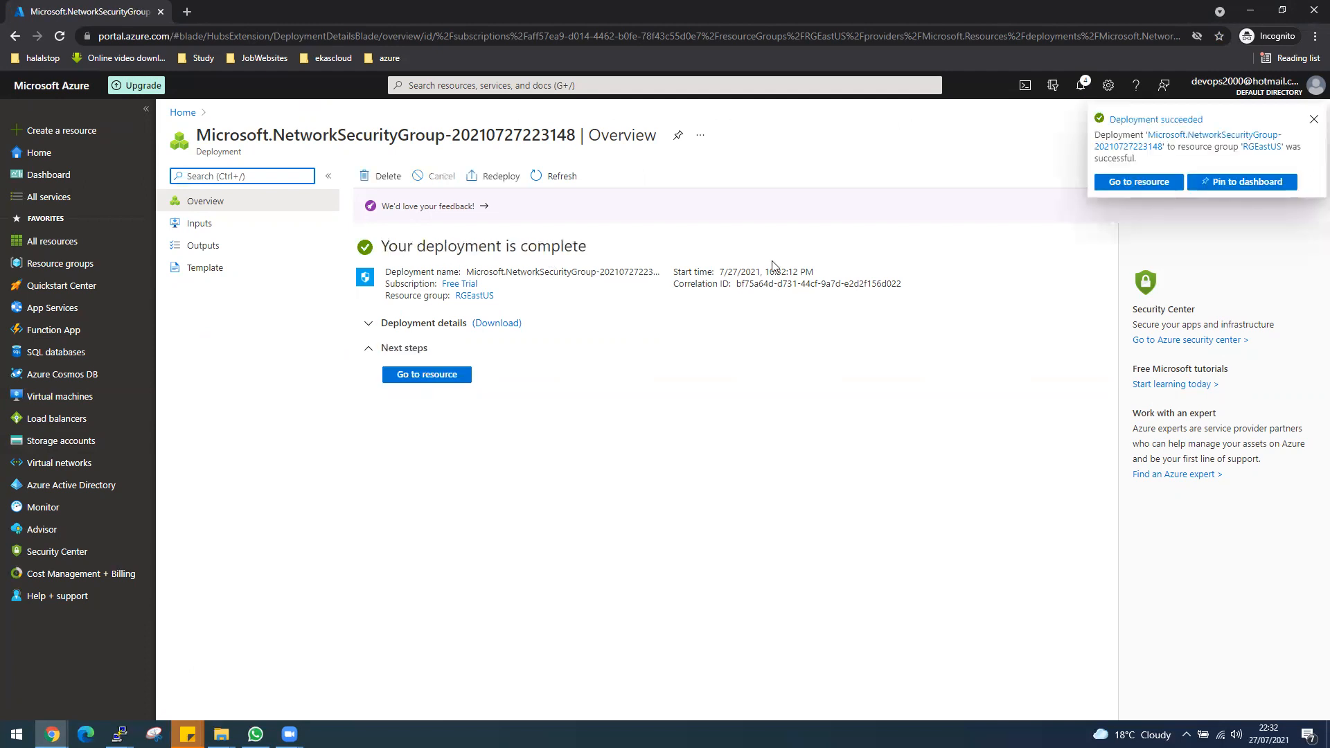
Start a new inbound security rule for NSGEastUS and set its destination port ranges to *.
{"action": "left_click", "coordinate": [442, 376]}
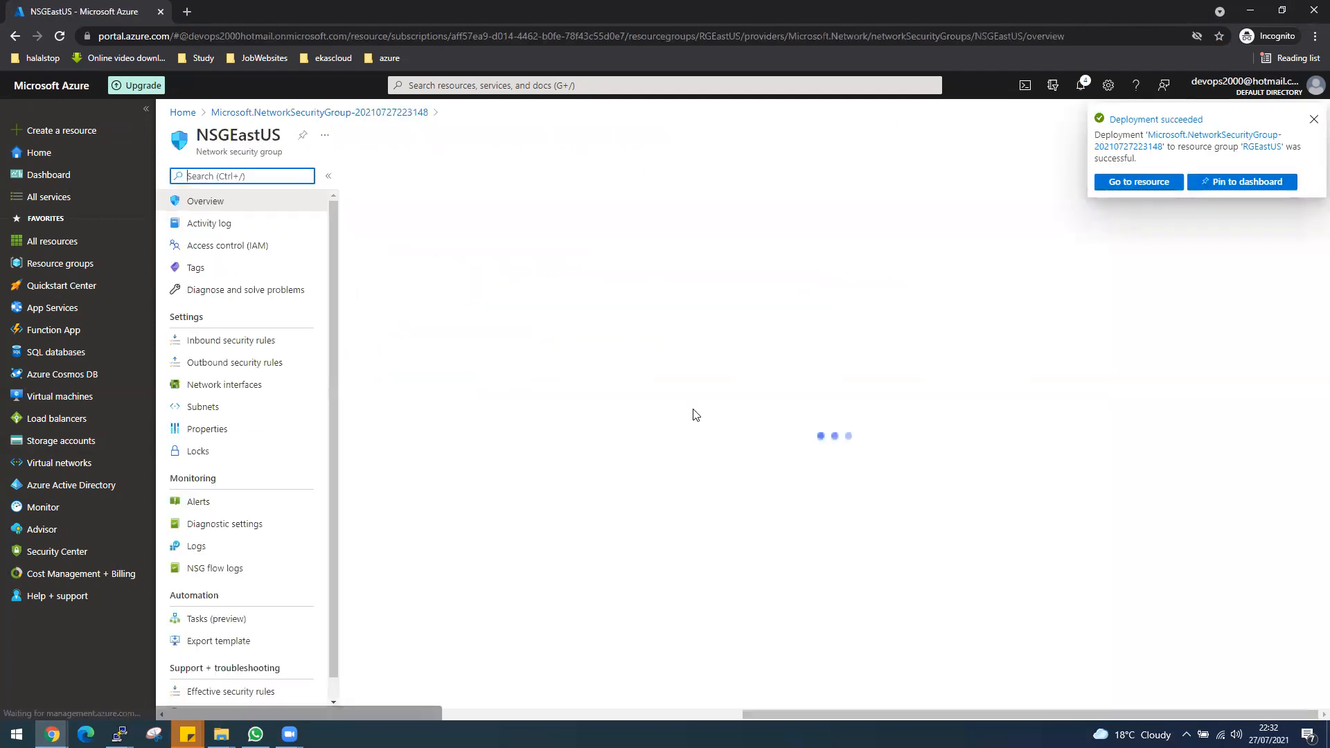
{"action": "left_click", "coordinate": [239, 347]}
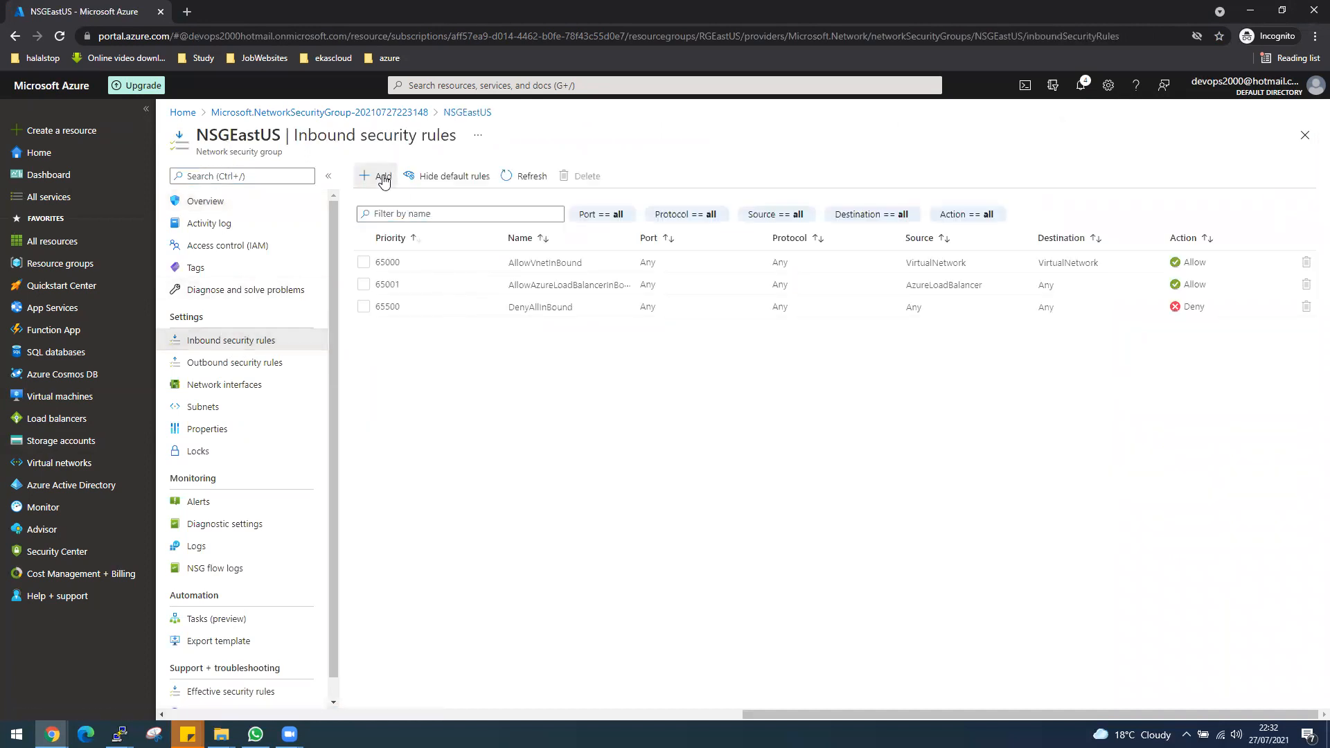
{"action": "left_click", "coordinate": [383, 178]}
{"action": "left_click", "coordinate": [977, 292]}
{"action": "left_click", "coordinate": [978, 292]}
{"action": "left_click", "coordinate": [995, 367]}
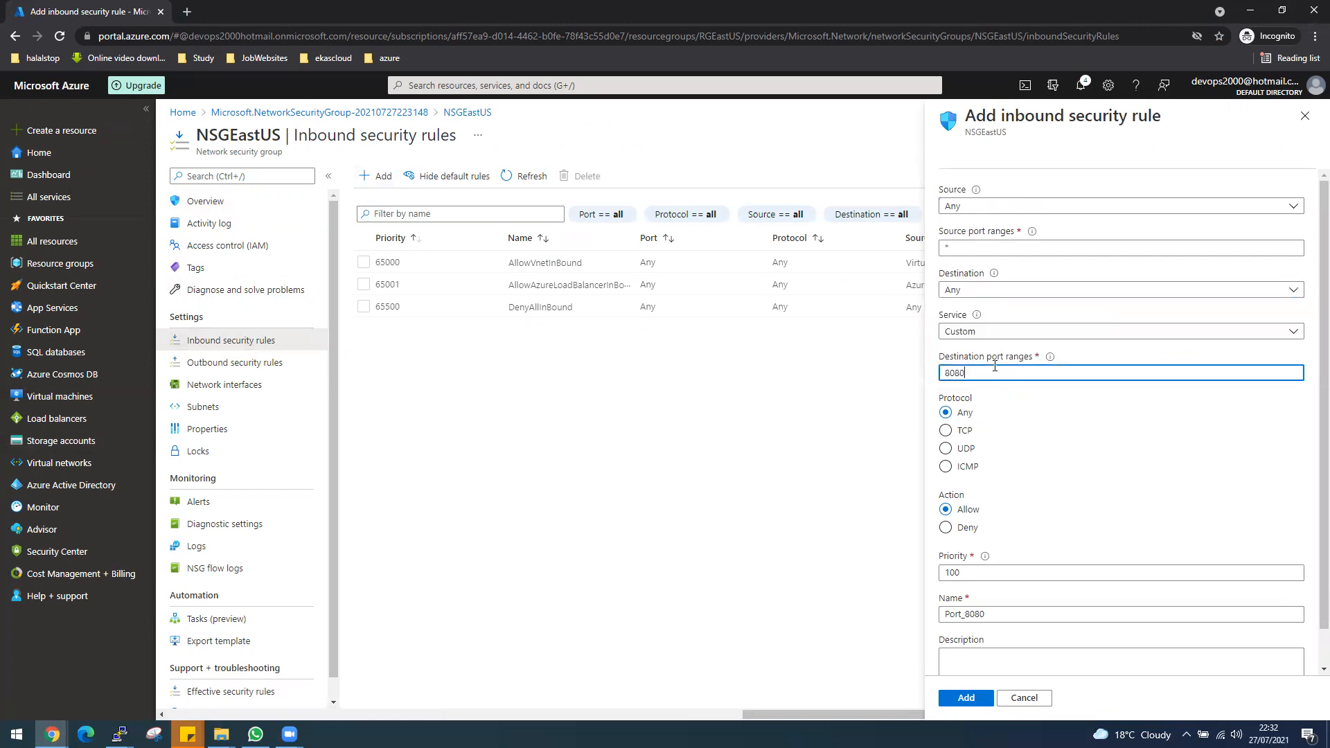
{"action": "key", "text": "BackSpace"}
{"action": "key", "text": "BackSpace"}
{"action": "key", "text": "BackSpace"}
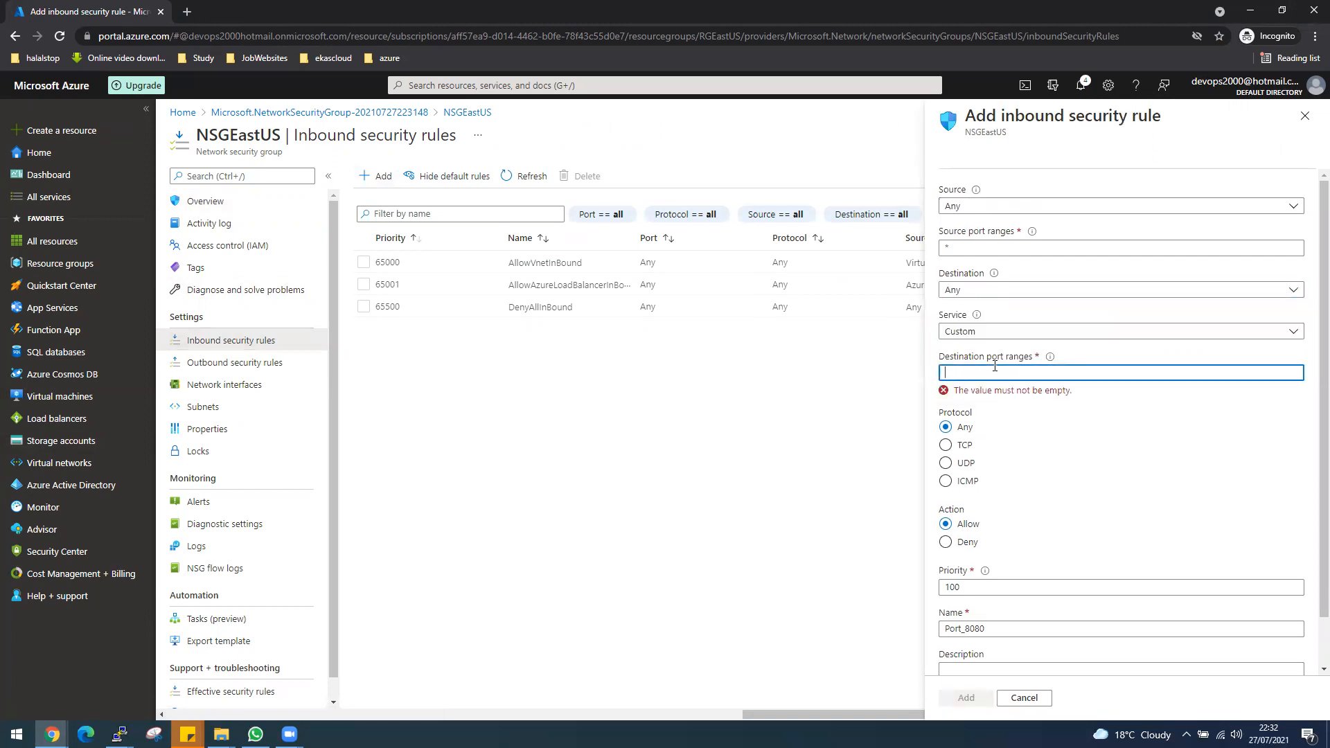
{"action": "type", "text": "*"}
Name the inbound rule AllowAll and add it to the security group.
{"action": "double_click", "coordinate": [1000, 613]}
{"action": "type", "text": "AllowAll"}
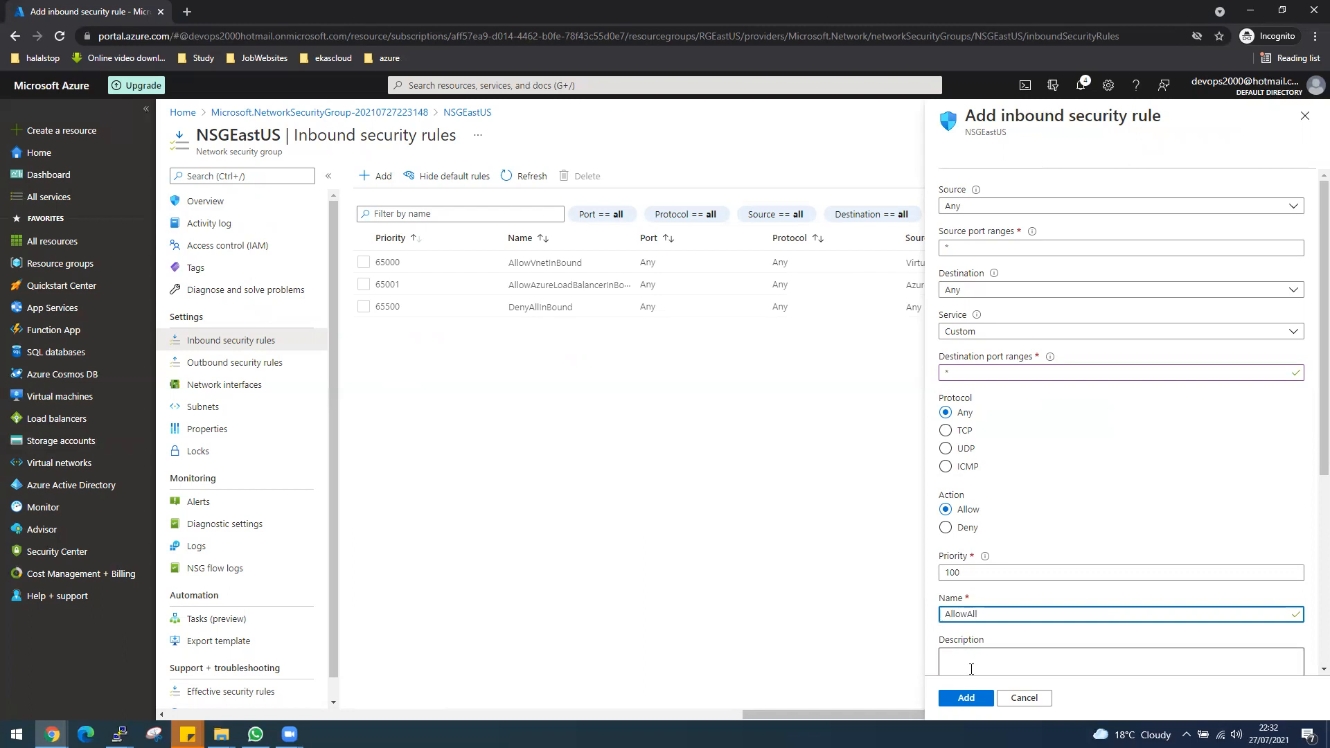
{"action": "left_click", "coordinate": [966, 699]}
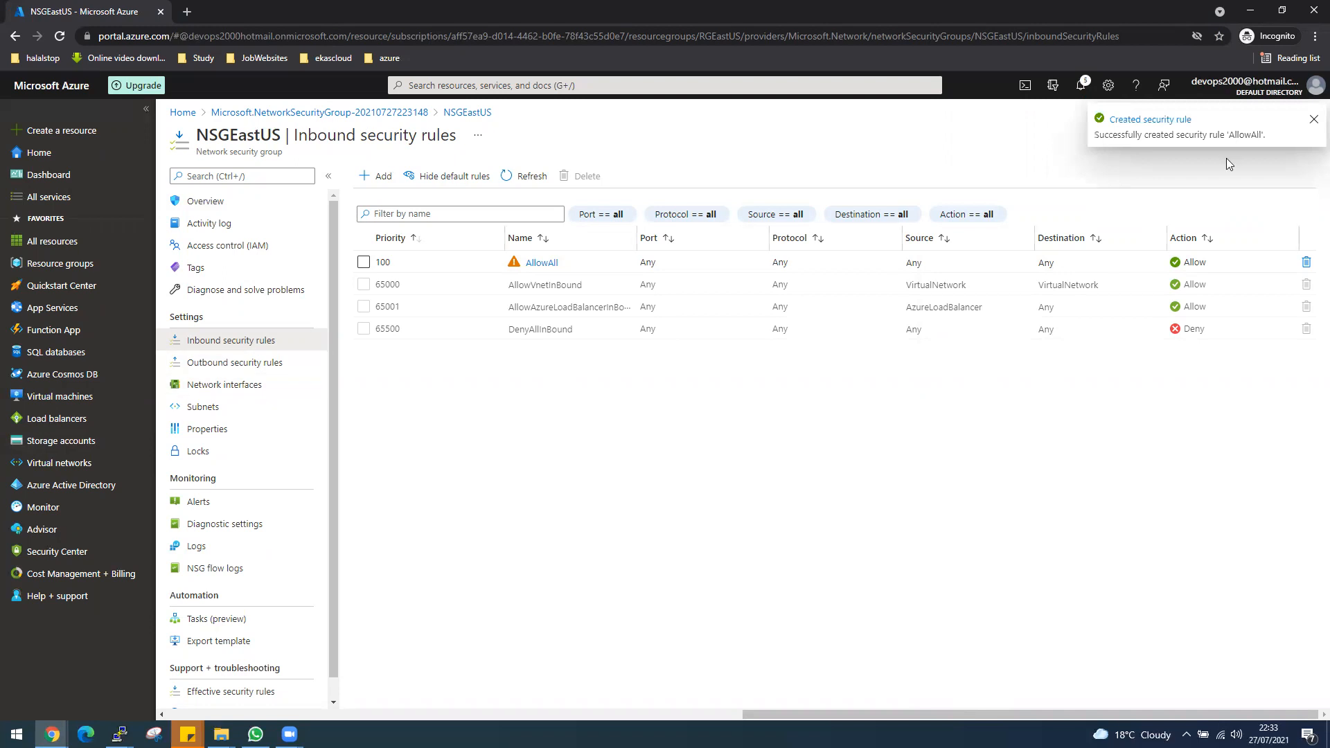
Associate NSGEastUS with the default subnet of virtual network VnetEastUS.
{"action": "left_click", "coordinate": [203, 414]}
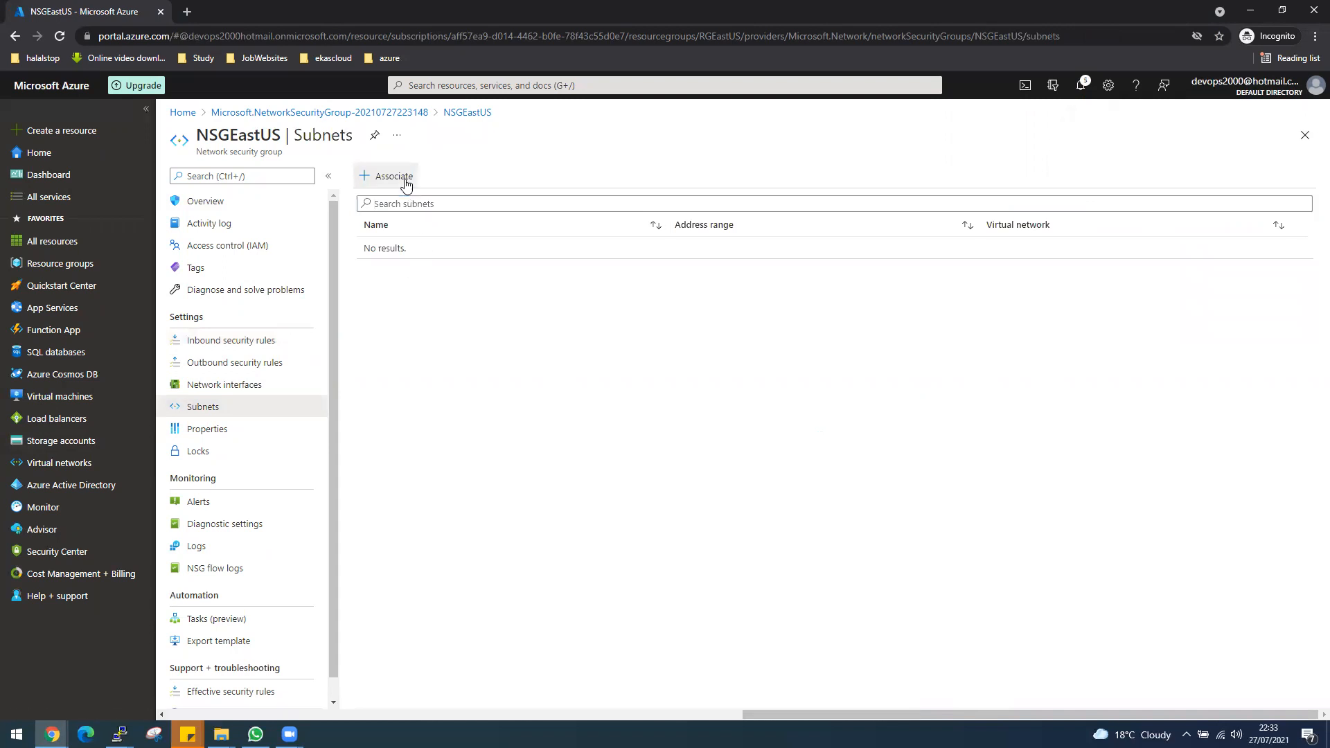
{"action": "left_click", "coordinate": [406, 182]}
{"action": "left_click", "coordinate": [1078, 193]}
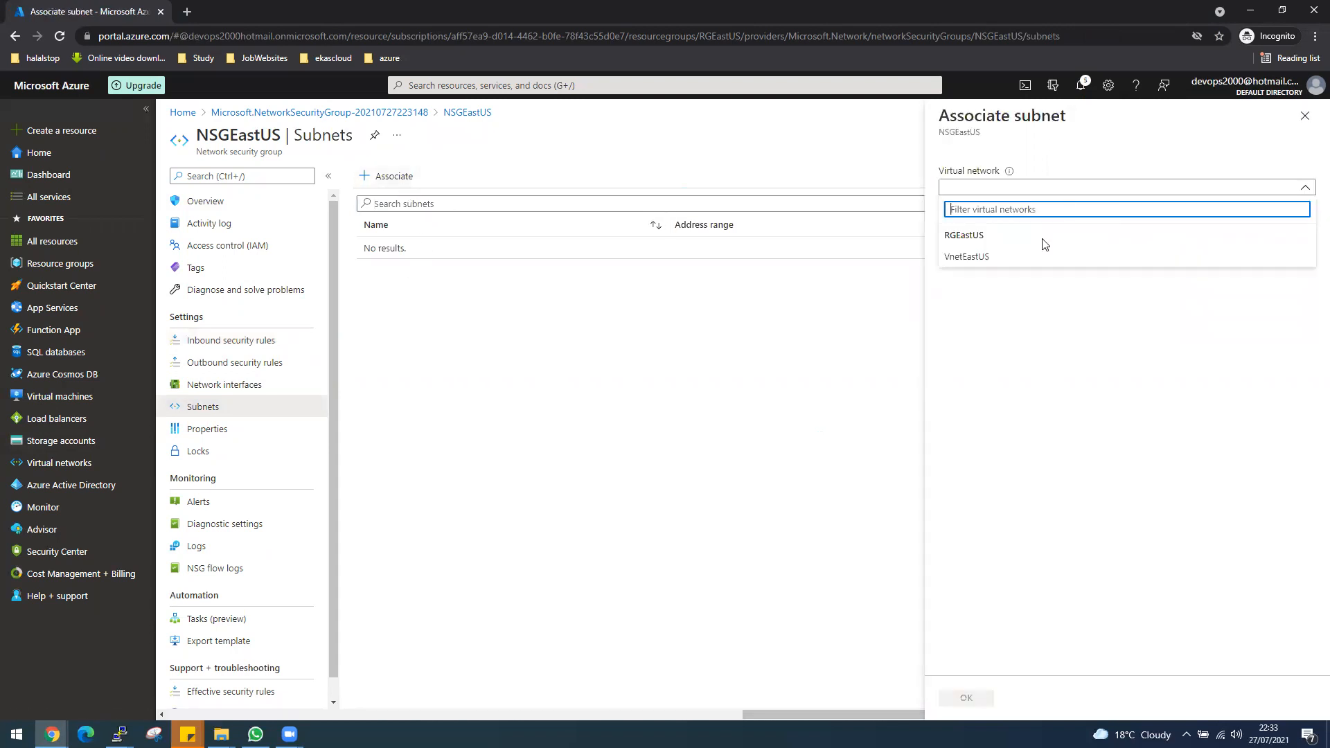
{"action": "left_click", "coordinate": [1012, 258]}
{"action": "left_click", "coordinate": [966, 236]}
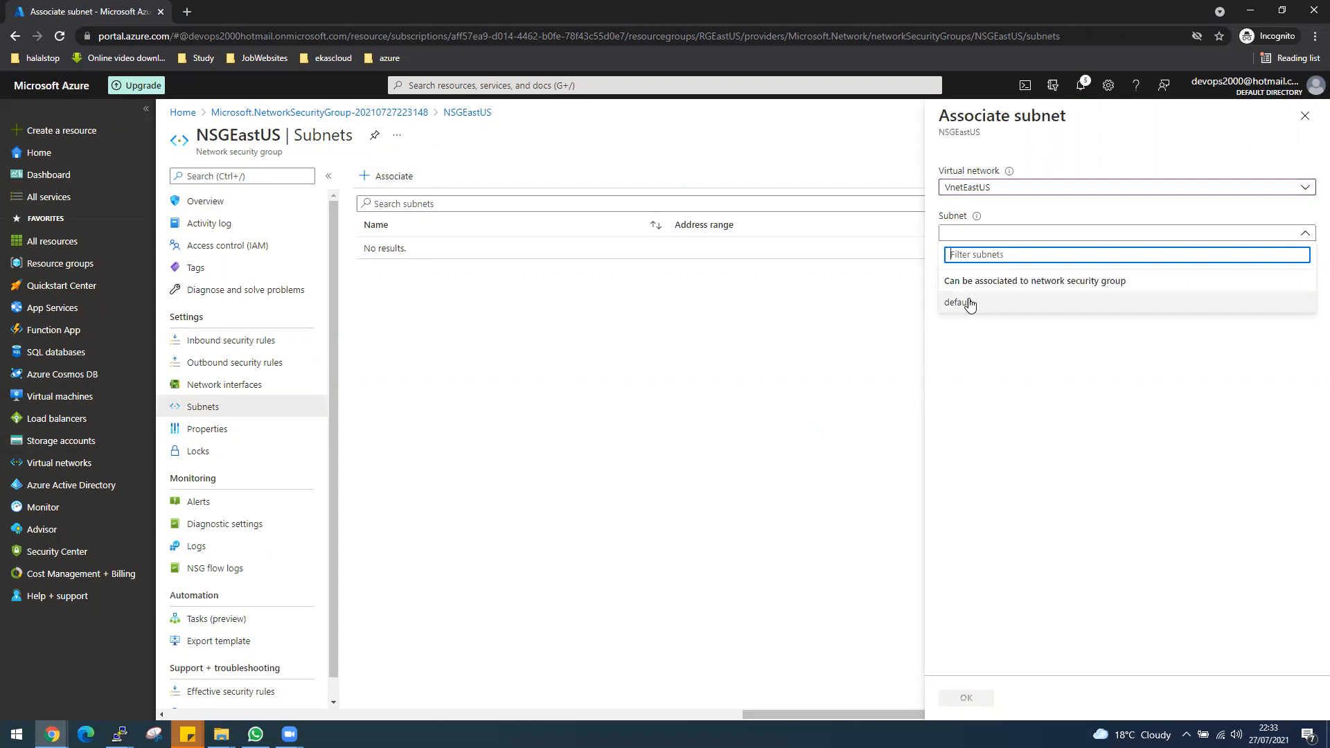
{"action": "left_click", "coordinate": [970, 302]}
{"action": "left_click", "coordinate": [982, 699]}
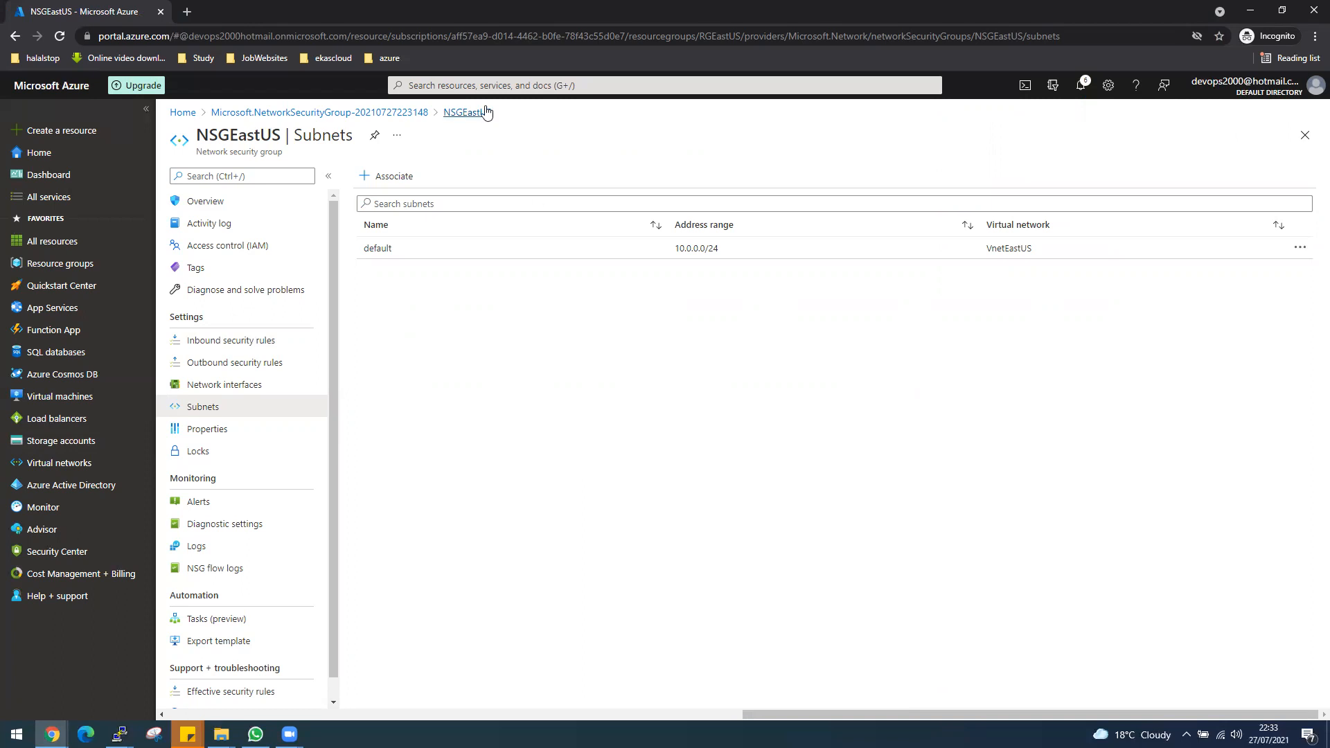
Start a new availability set and assign it to resource group RGEastUS.
{"action": "left_click", "coordinate": [469, 85]}
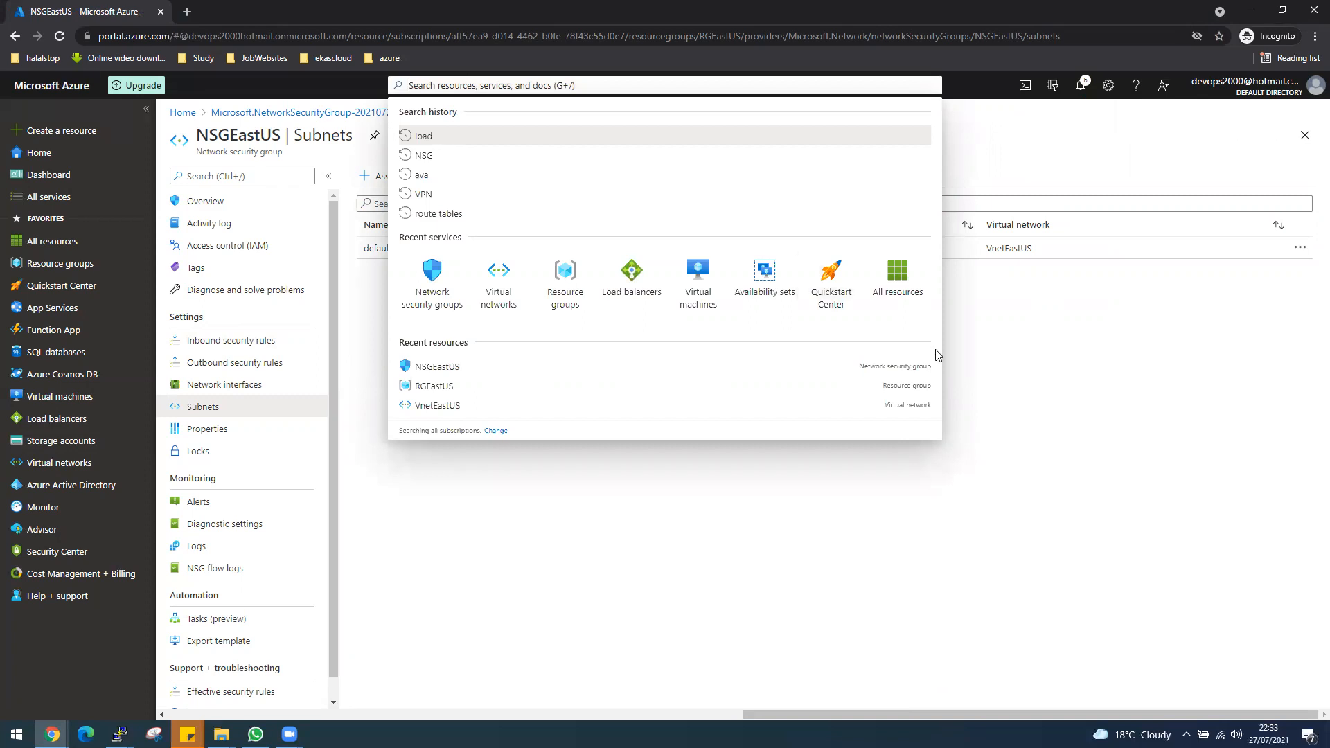
{"action": "left_click", "coordinate": [766, 298]}
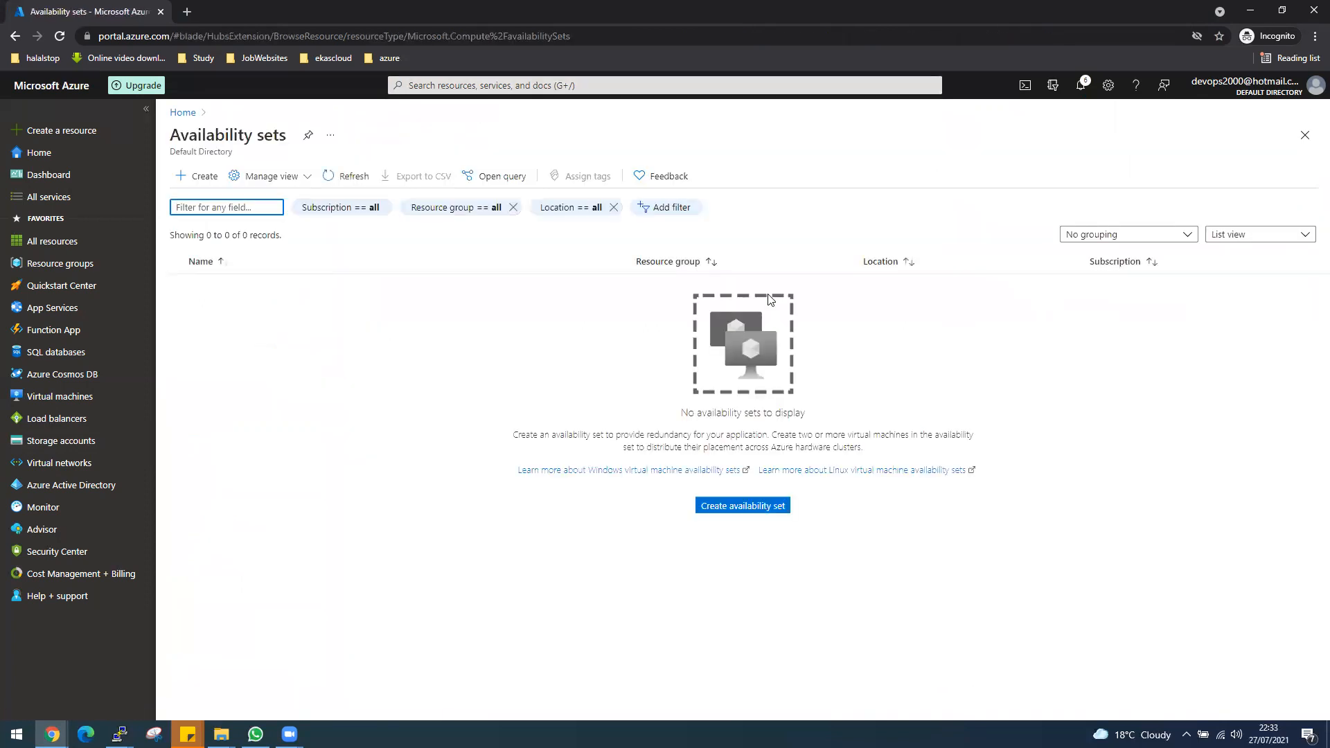
{"action": "left_click", "coordinate": [721, 507]}
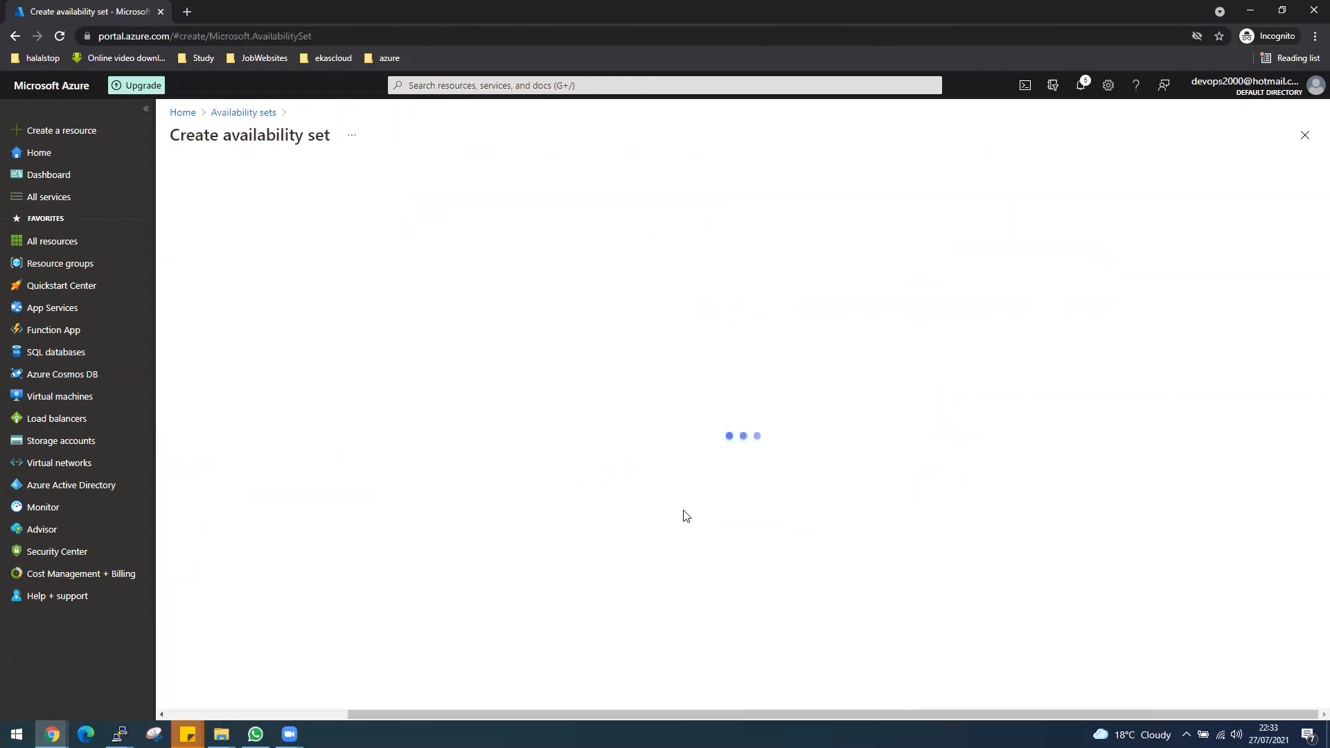
{"action": "left_click", "coordinate": [380, 376]}
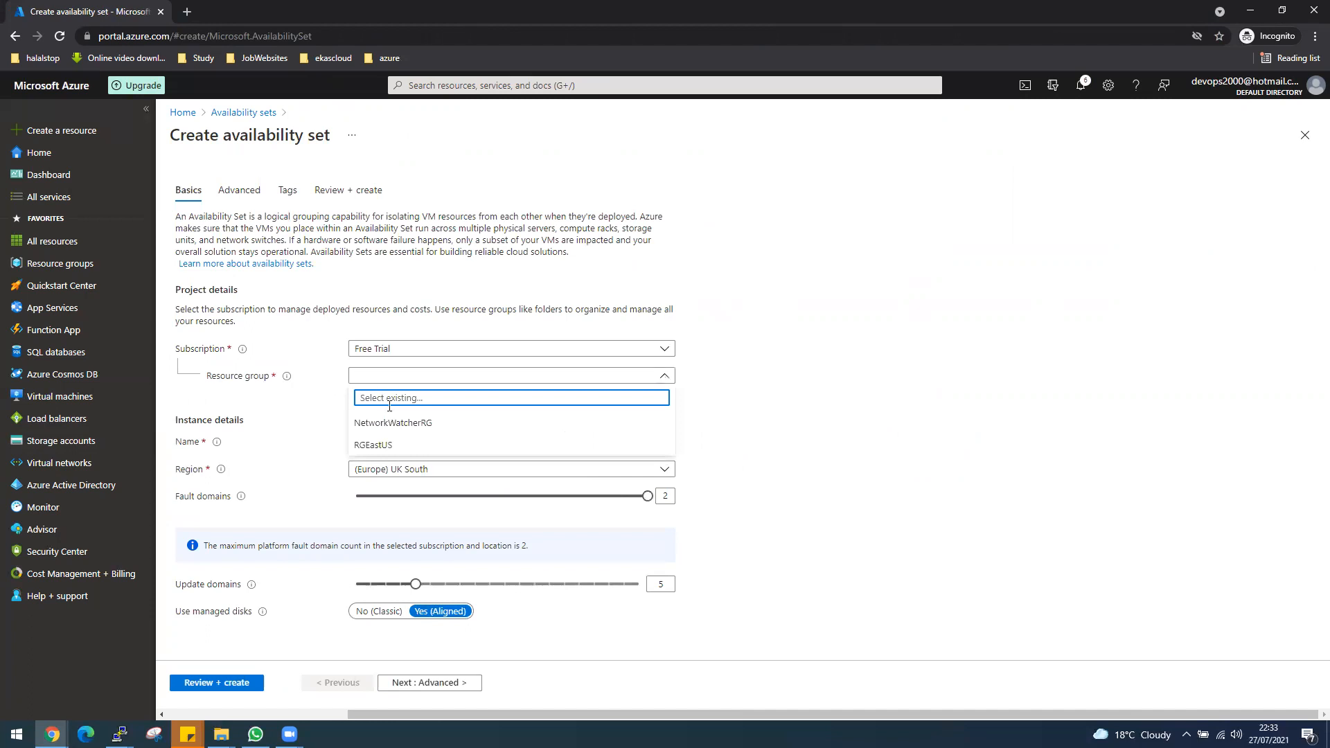
{"action": "left_click", "coordinate": [385, 445]}
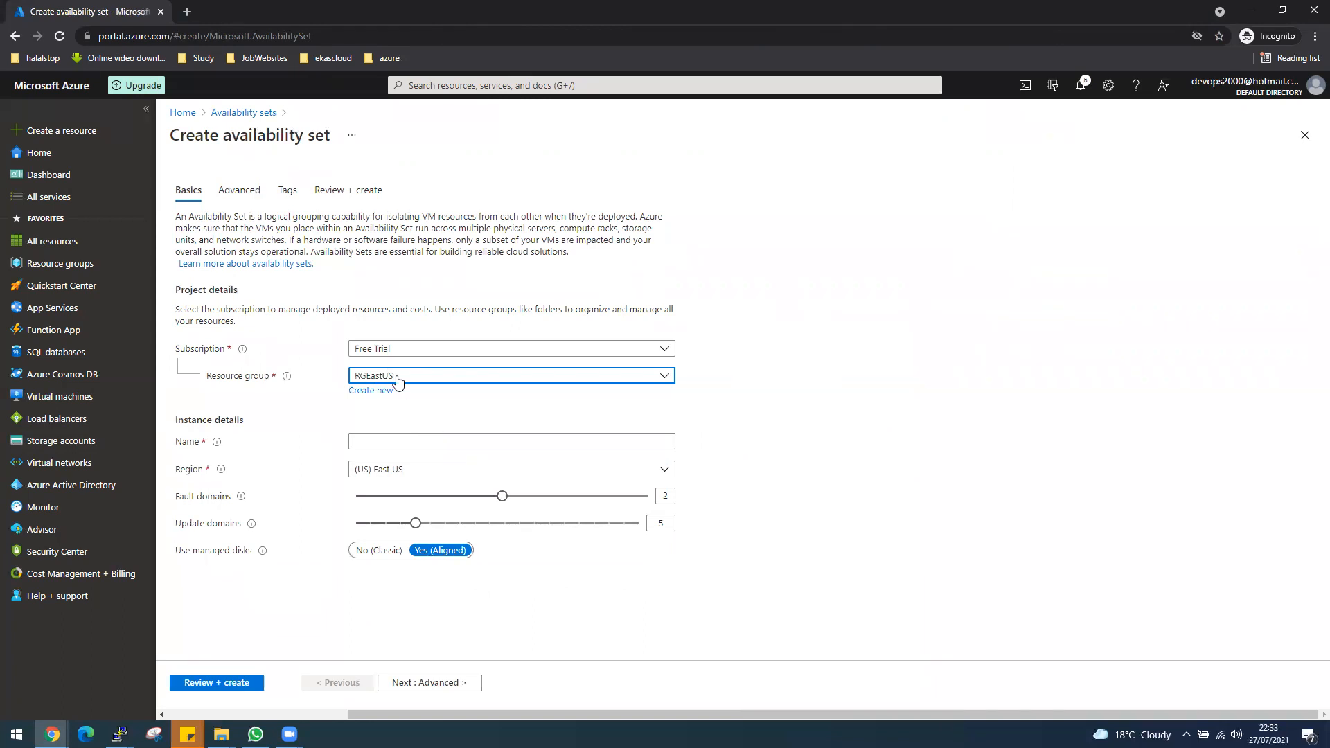
Name the availability set AVsetEastUS and create it with the default fault and update domains.
{"action": "left_click", "coordinate": [381, 443]}
{"action": "type", "text": "A"}
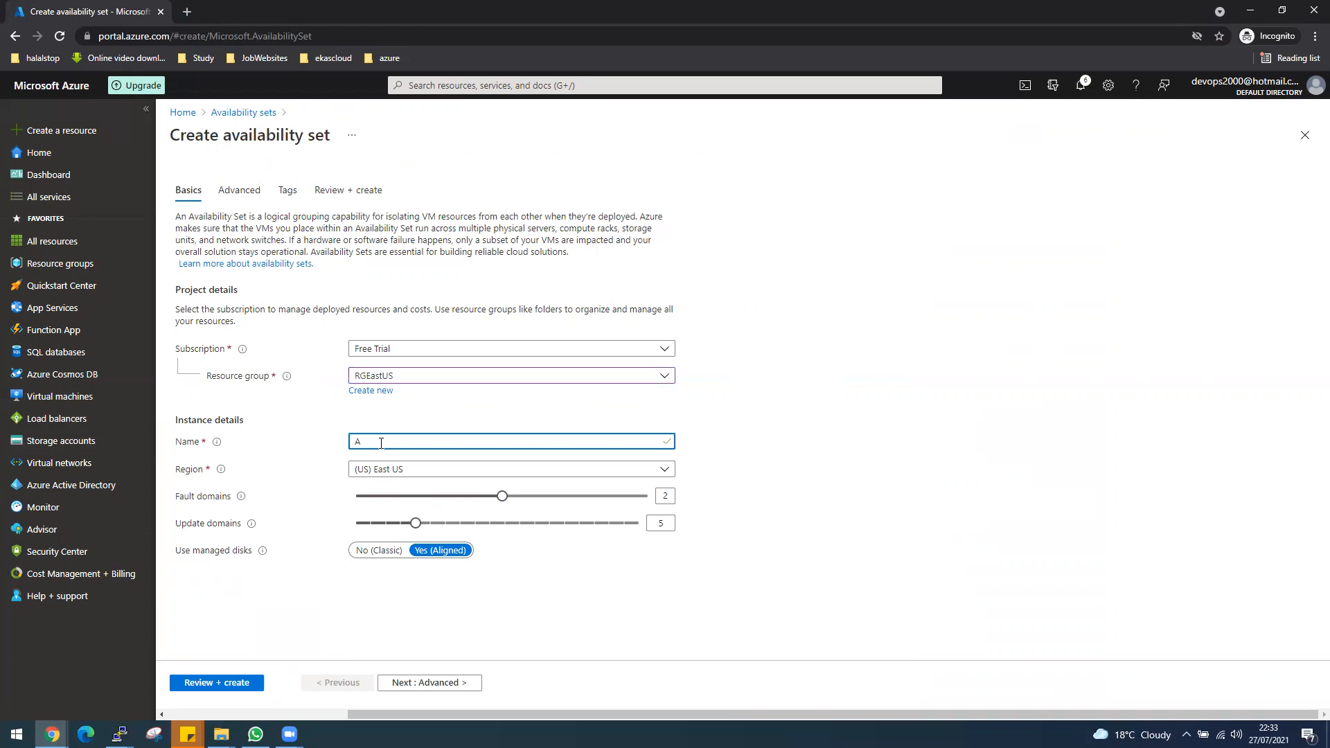
{"action": "type", "text": "Vset"}
{"action": "type", "text": "Eastus"}
{"action": "key", "text": "BackSpace"}
{"action": "key", "text": "BackSpace"}
{"action": "type", "text": "US"}
{"action": "left_click", "coordinate": [238, 686]}
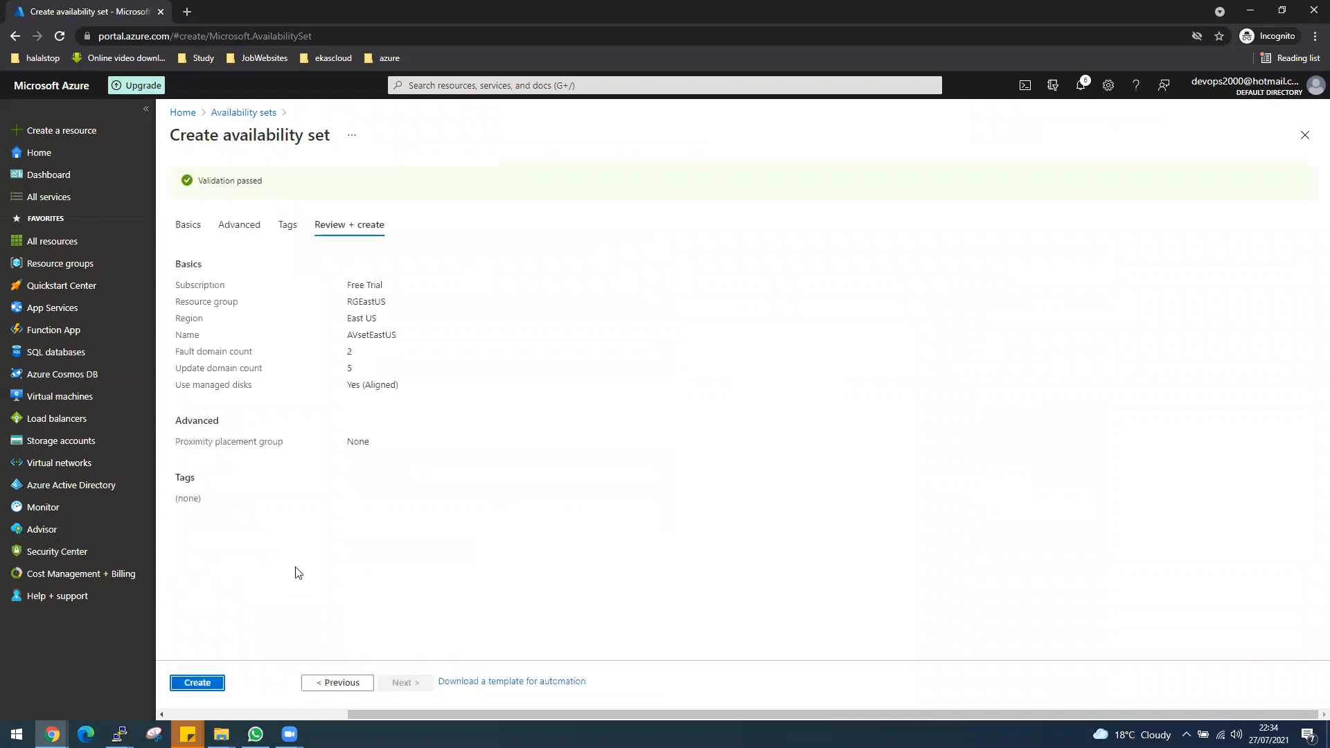
{"action": "left_click", "coordinate": [198, 682]}
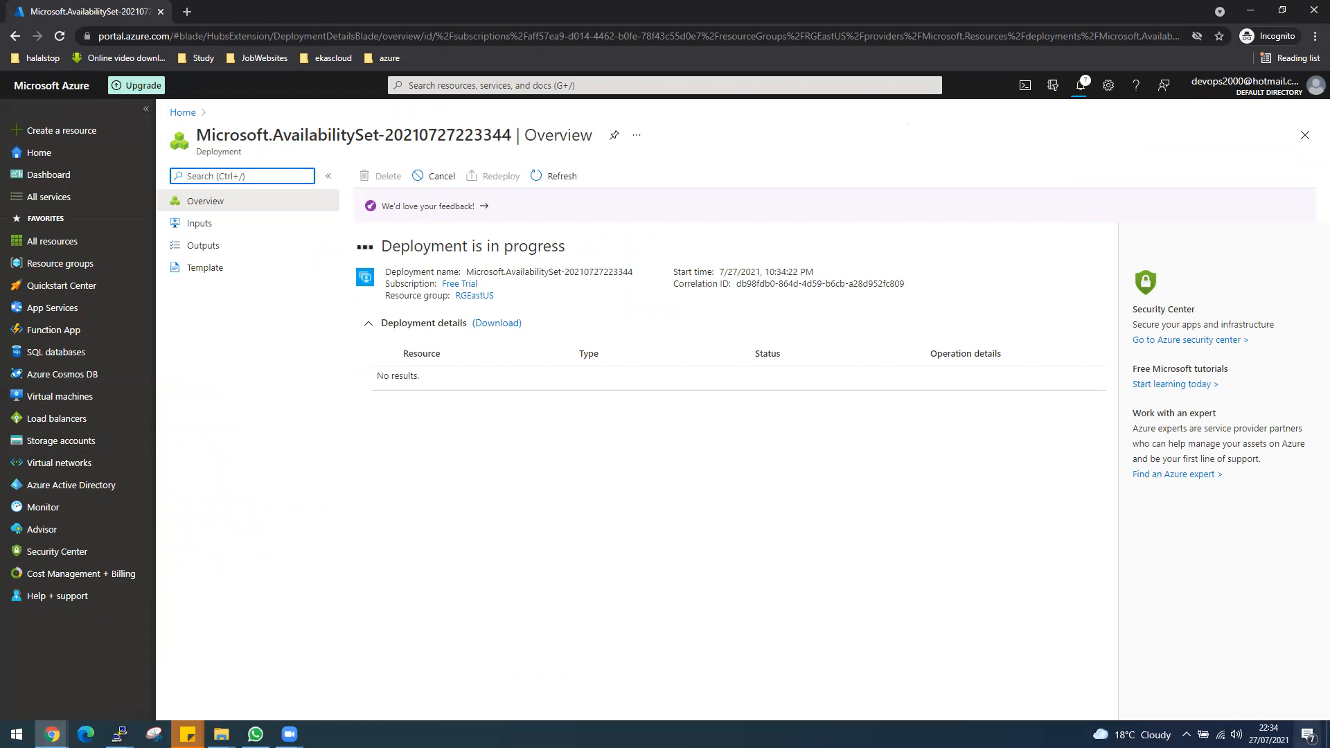
Open the overview of the newly deployed availability set AVsetEastUS.
{"action": "left_click", "coordinate": [1308, 735]}
{"action": "left_click", "coordinate": [796, 606]}
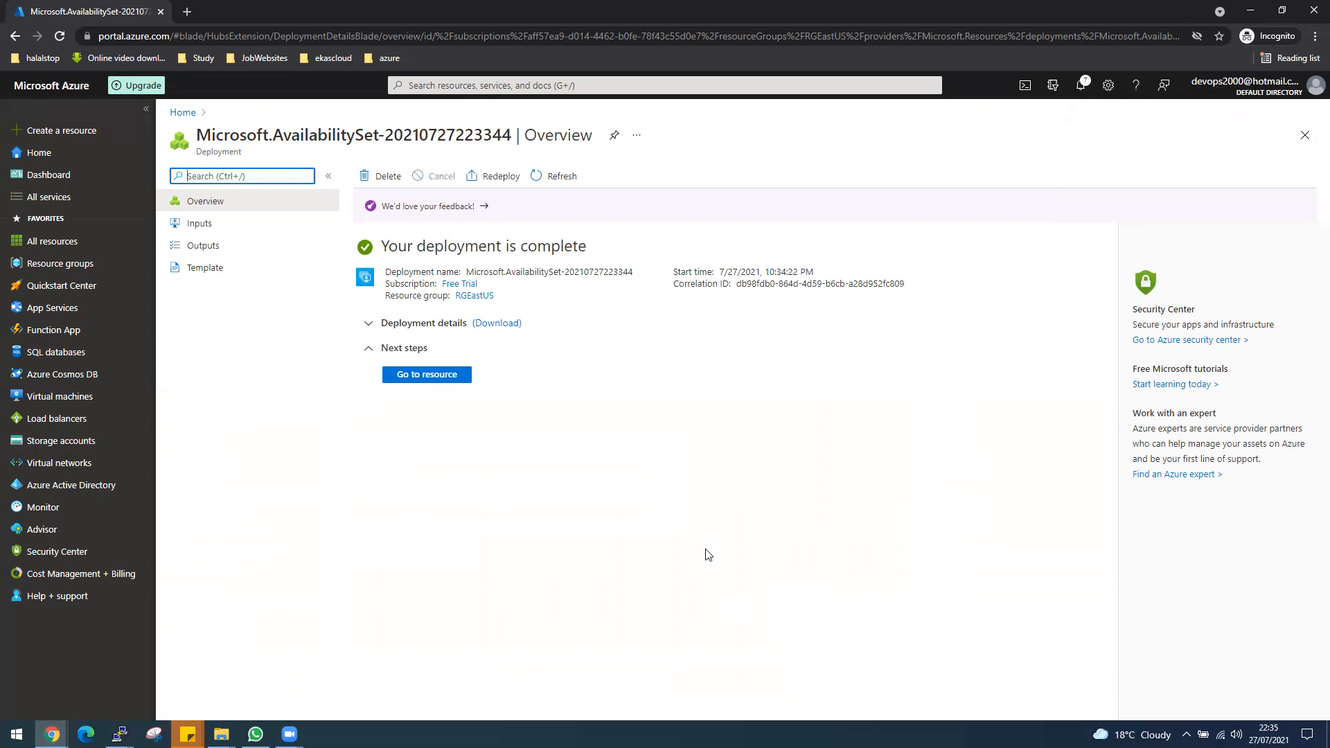
{"action": "left_click", "coordinate": [447, 381]}
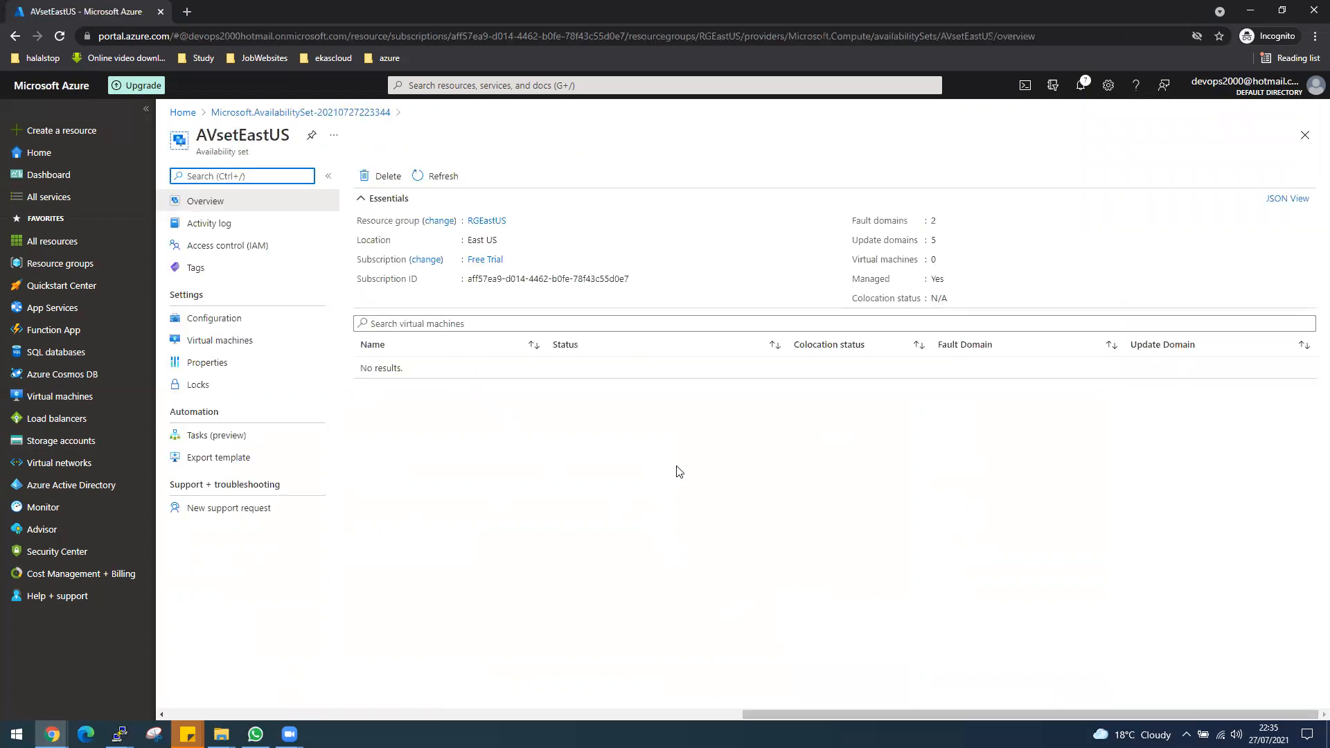
Start a new virtual machine in resource group RGEastUS and name it VM1EastUS.
{"action": "left_click", "coordinate": [61, 397]}
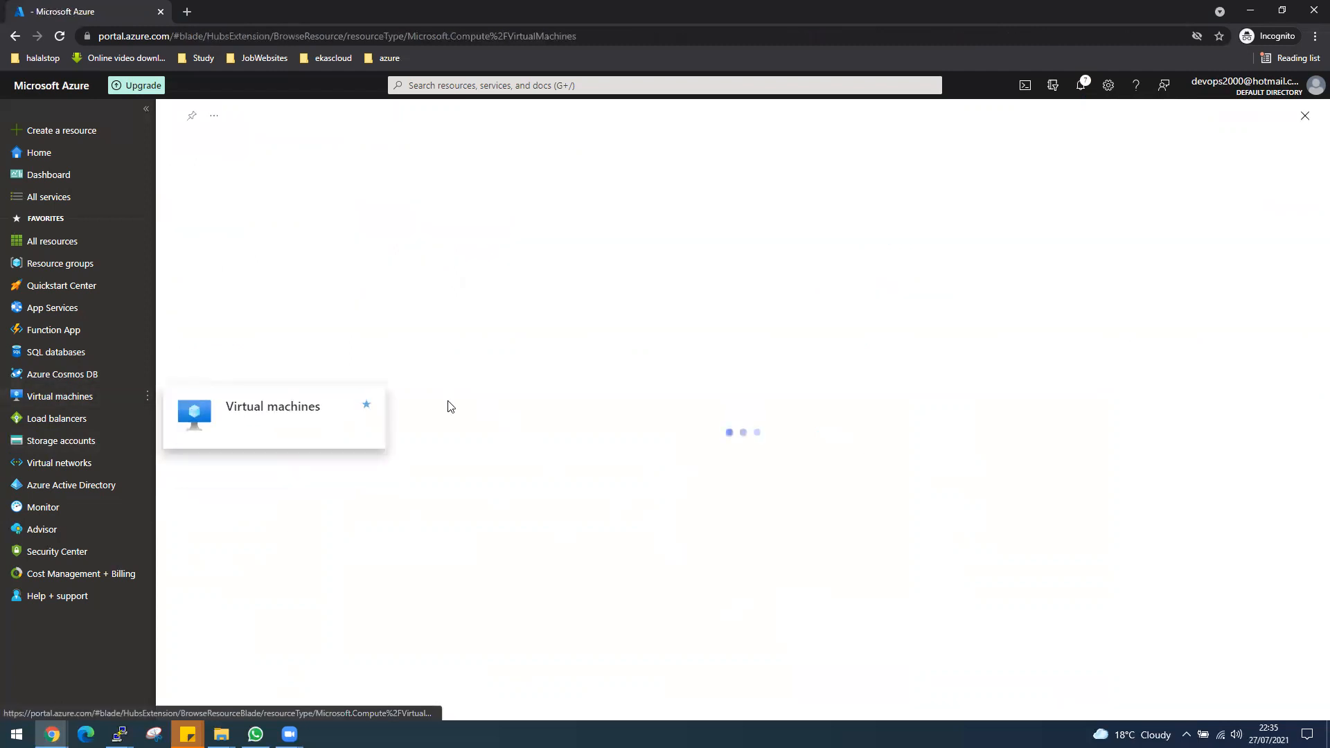
{"action": "left_click", "coordinate": [211, 178]}
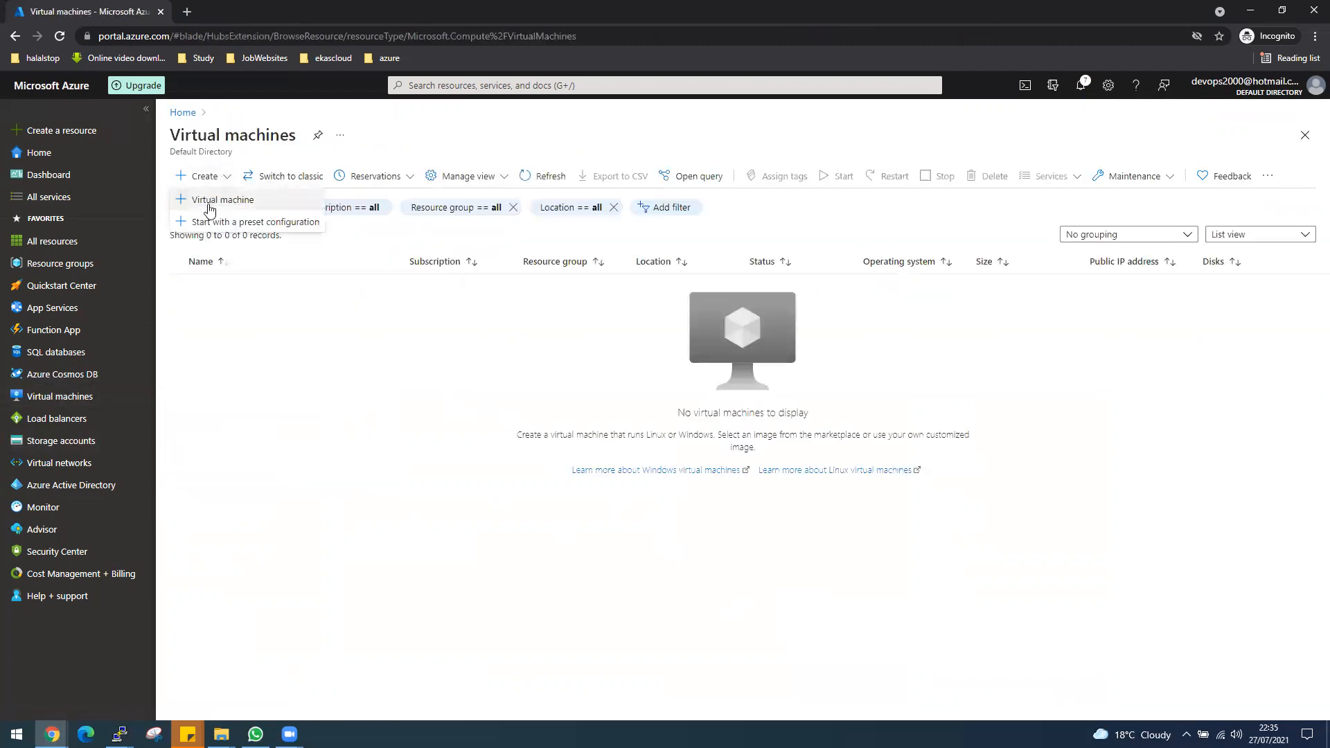
{"action": "left_click", "coordinate": [208, 201]}
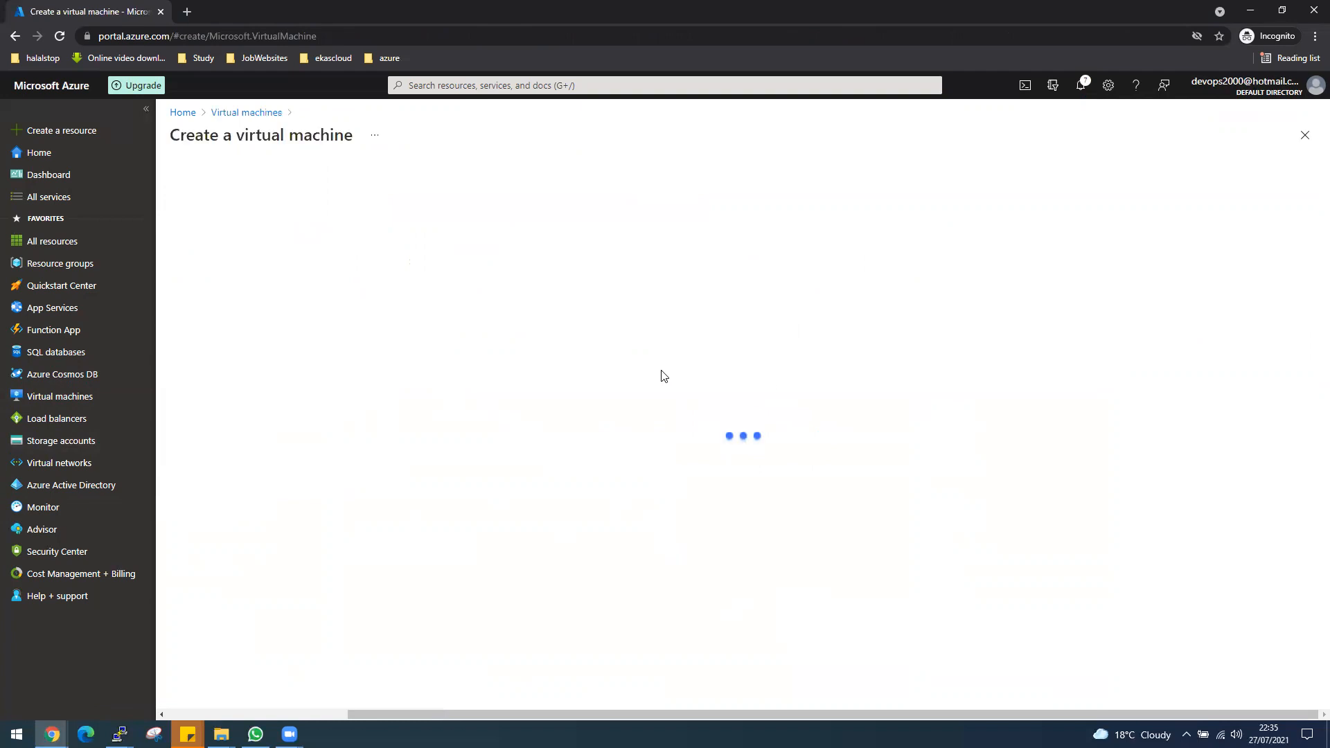
{"action": "left_click", "coordinate": [651, 353]}
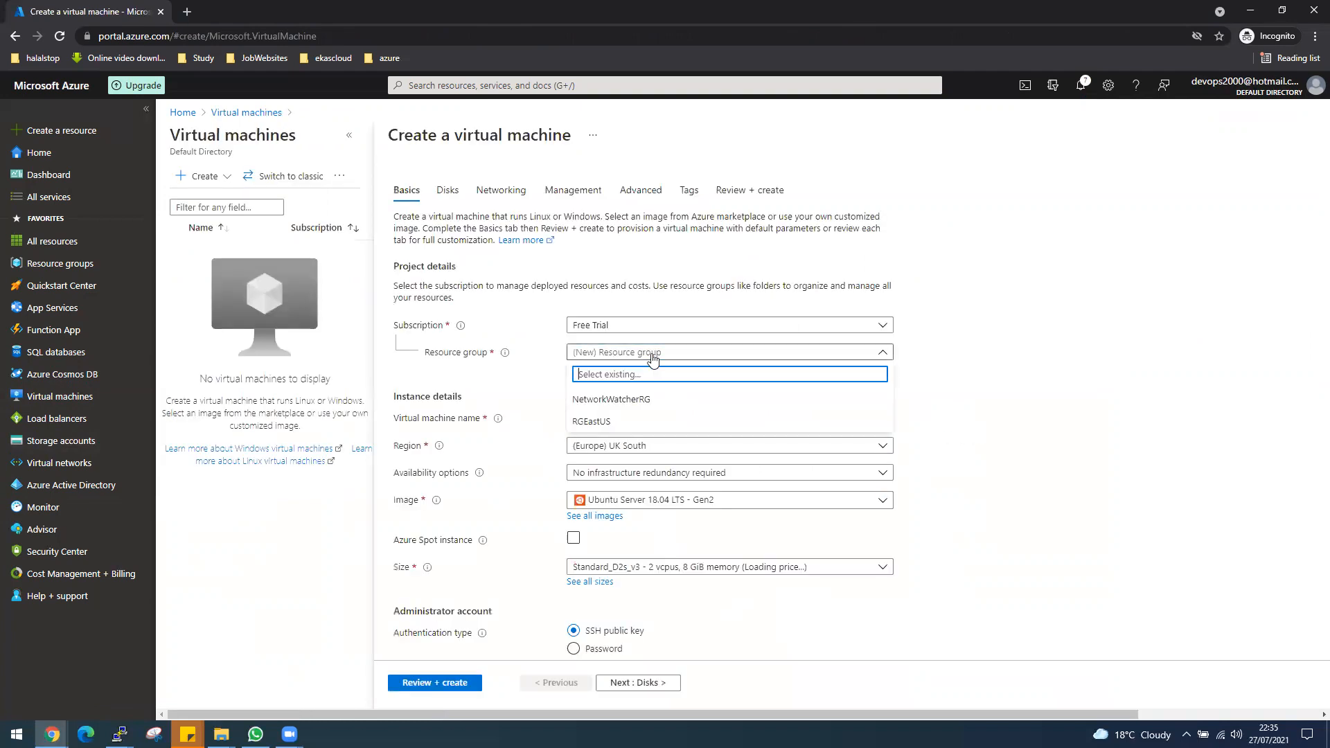
{"action": "left_click", "coordinate": [595, 423]}
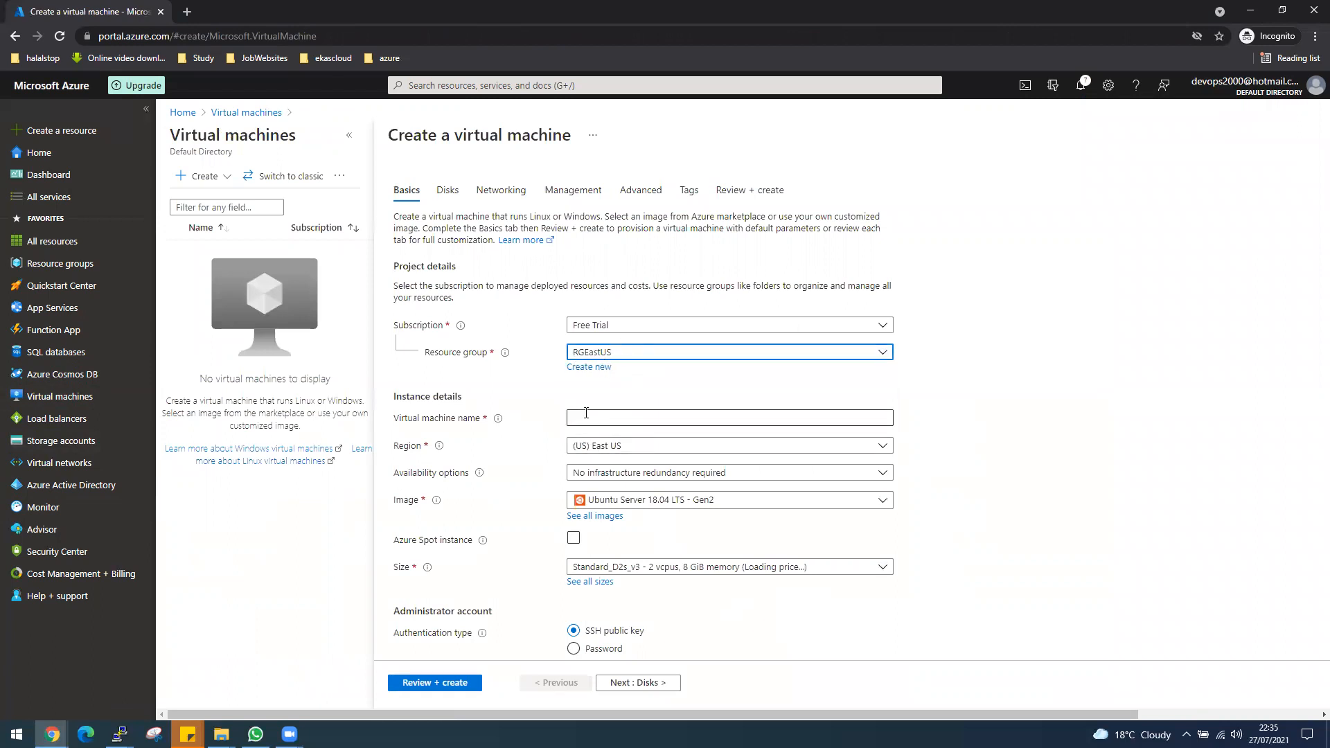
{"action": "left_click", "coordinate": [594, 410]}
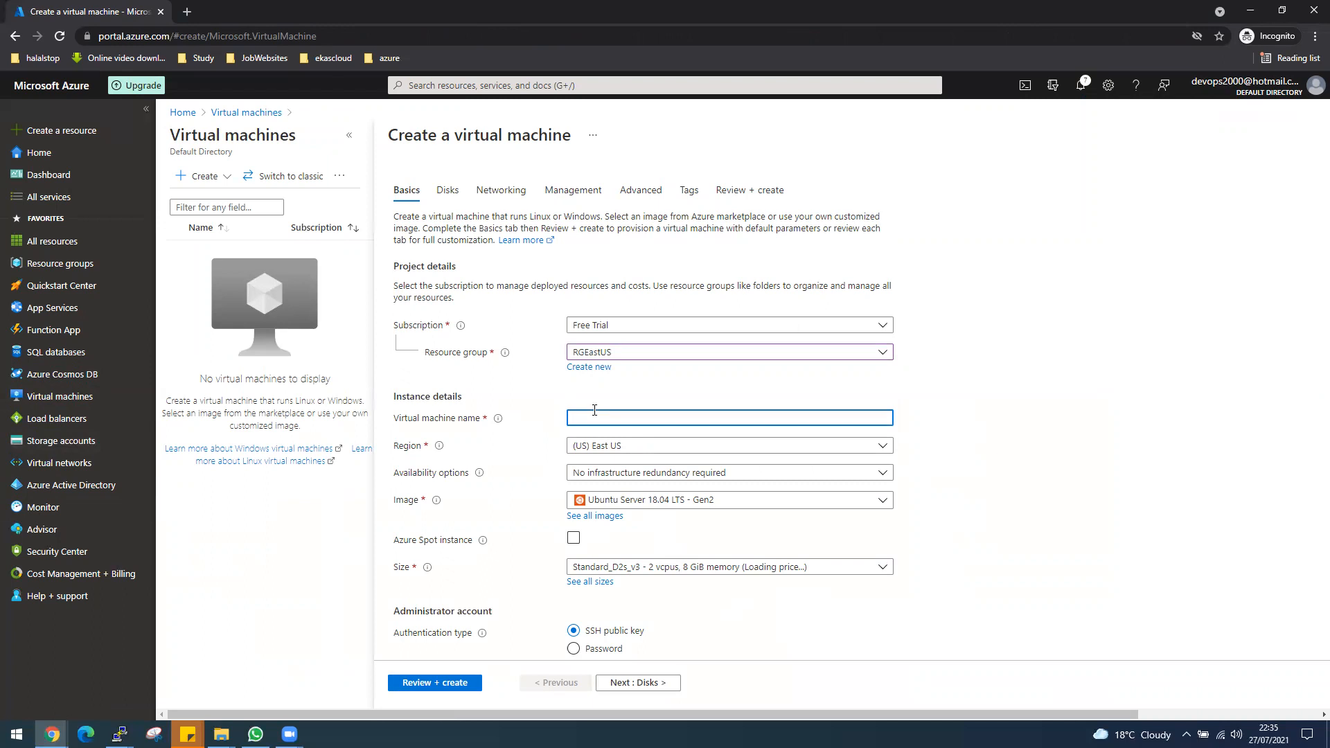
{"action": "type", "text": "VM1EastUS"}
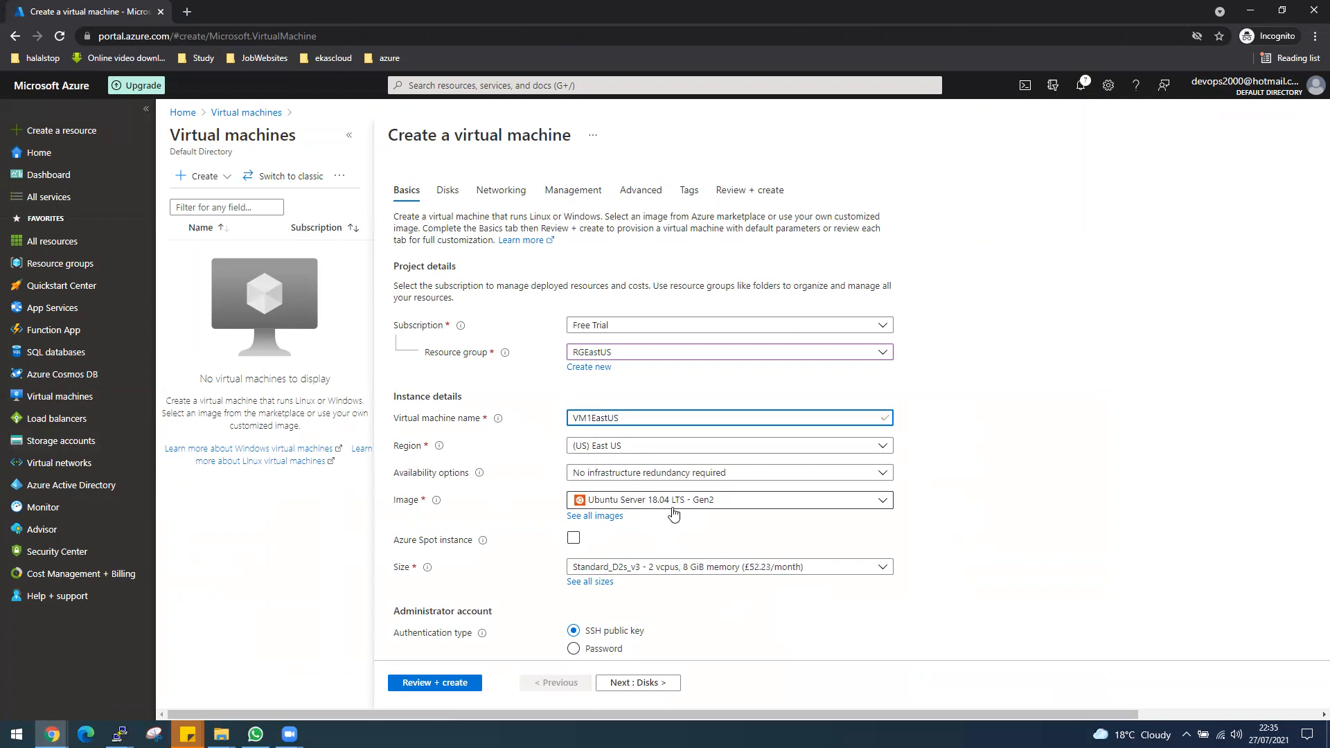
Set the virtual machine's availability option to Availability set and choose AVsetEastUS.
{"action": "scroll", "coordinate": [658, 513], "scroll_direction": "down", "scroll_amount": 1}
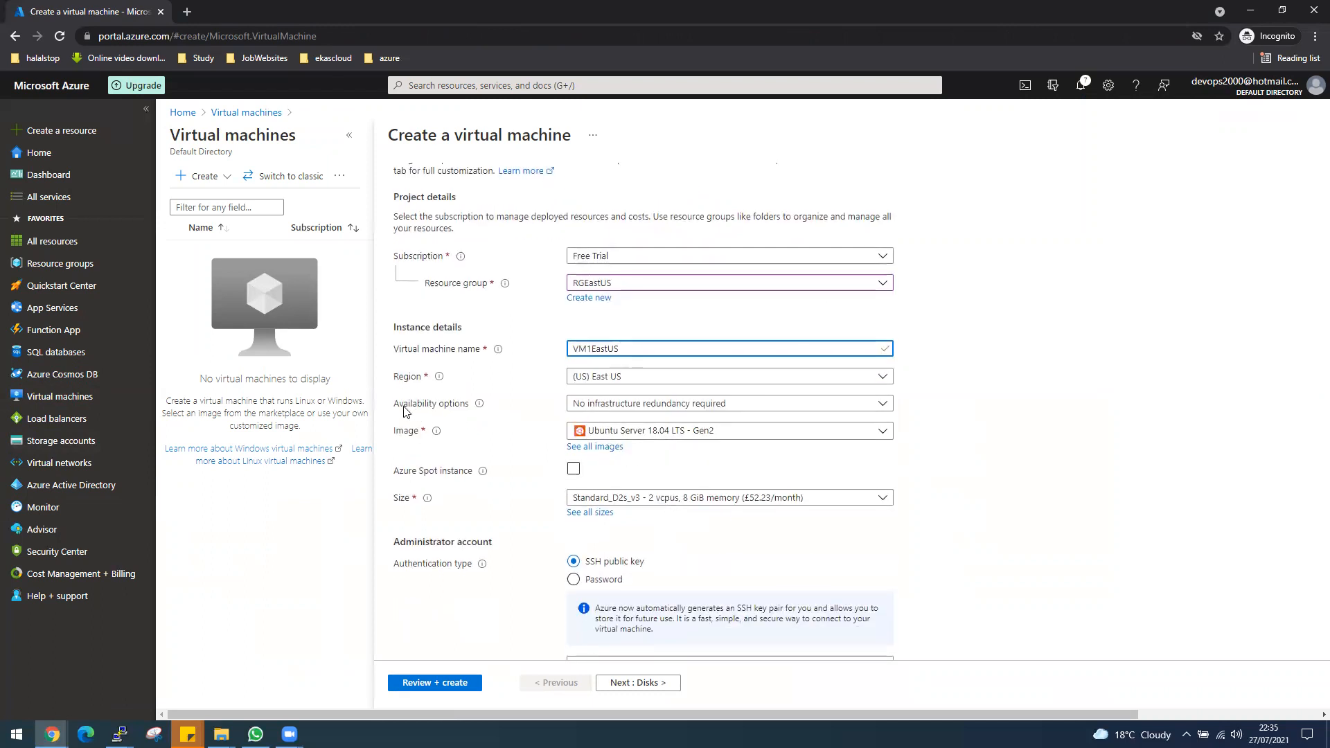
{"action": "left_click", "coordinate": [633, 408]}
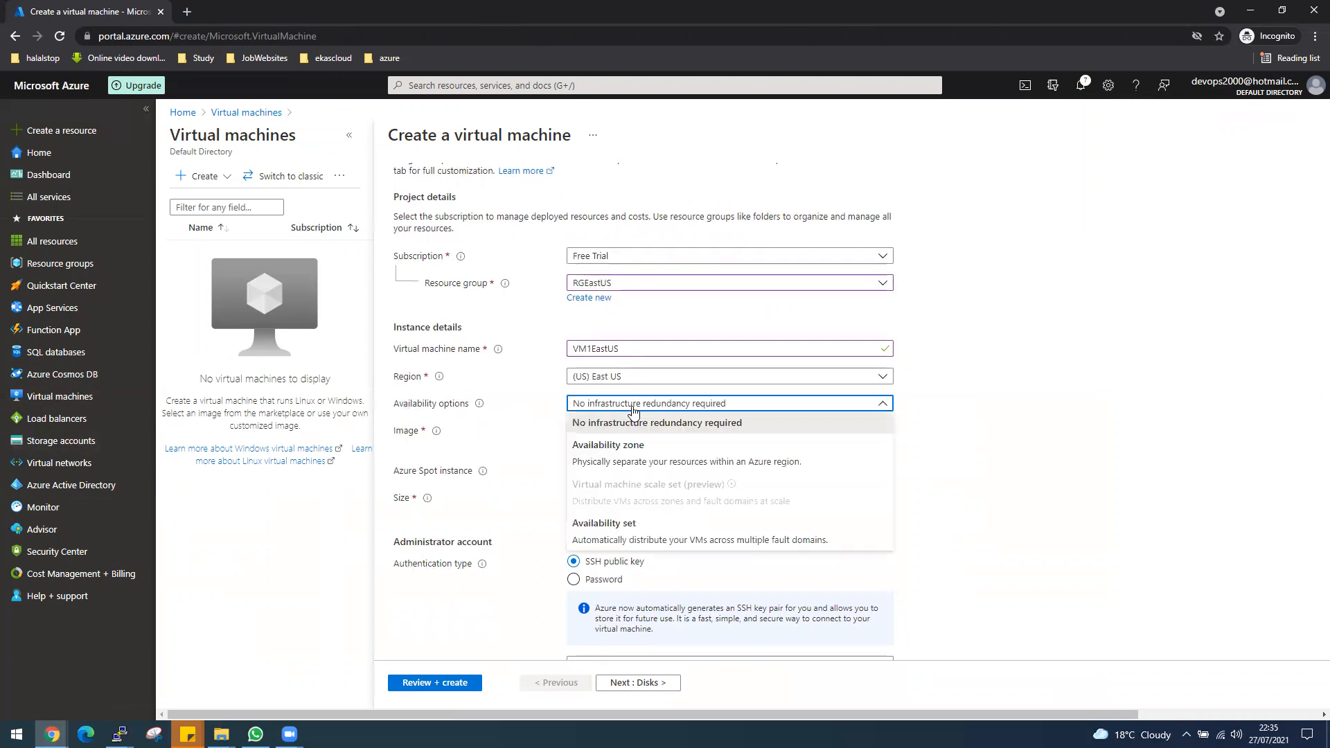
{"action": "left_click", "coordinate": [627, 535]}
{"action": "left_click", "coordinate": [589, 430]}
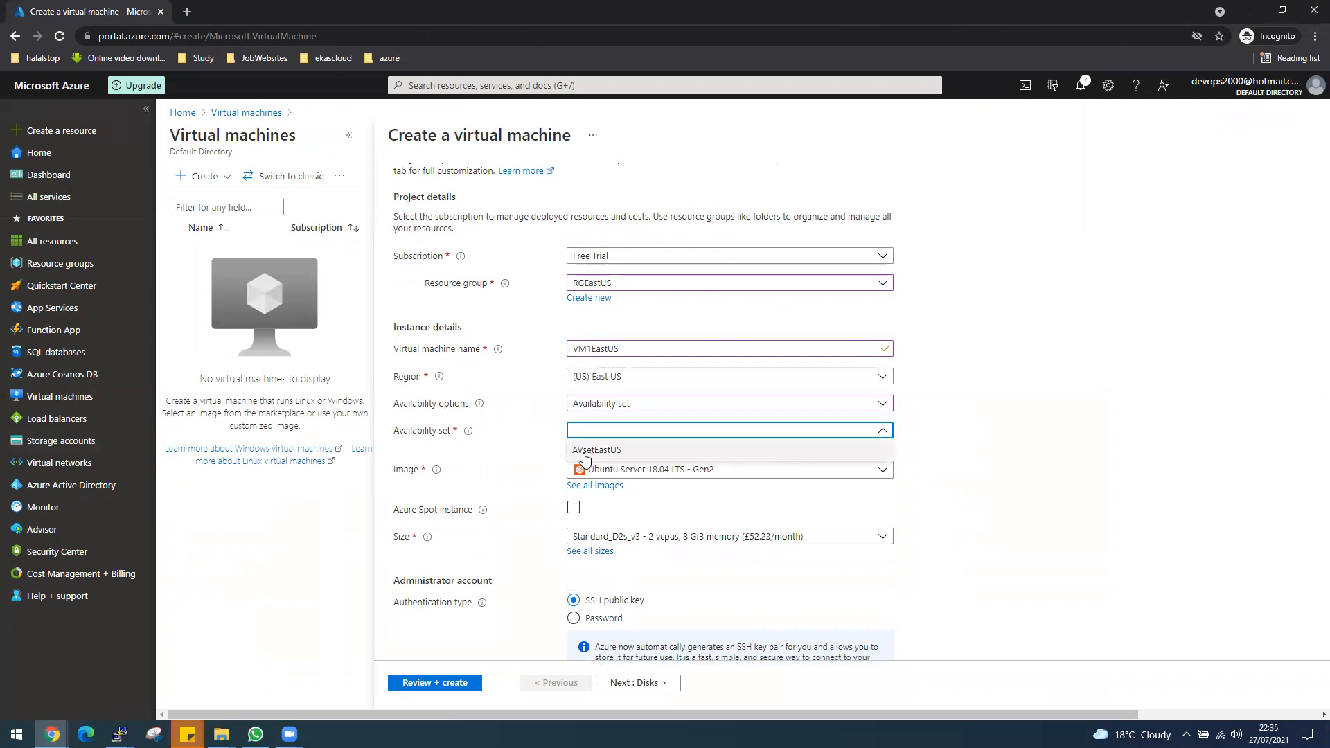
{"action": "left_click", "coordinate": [595, 452]}
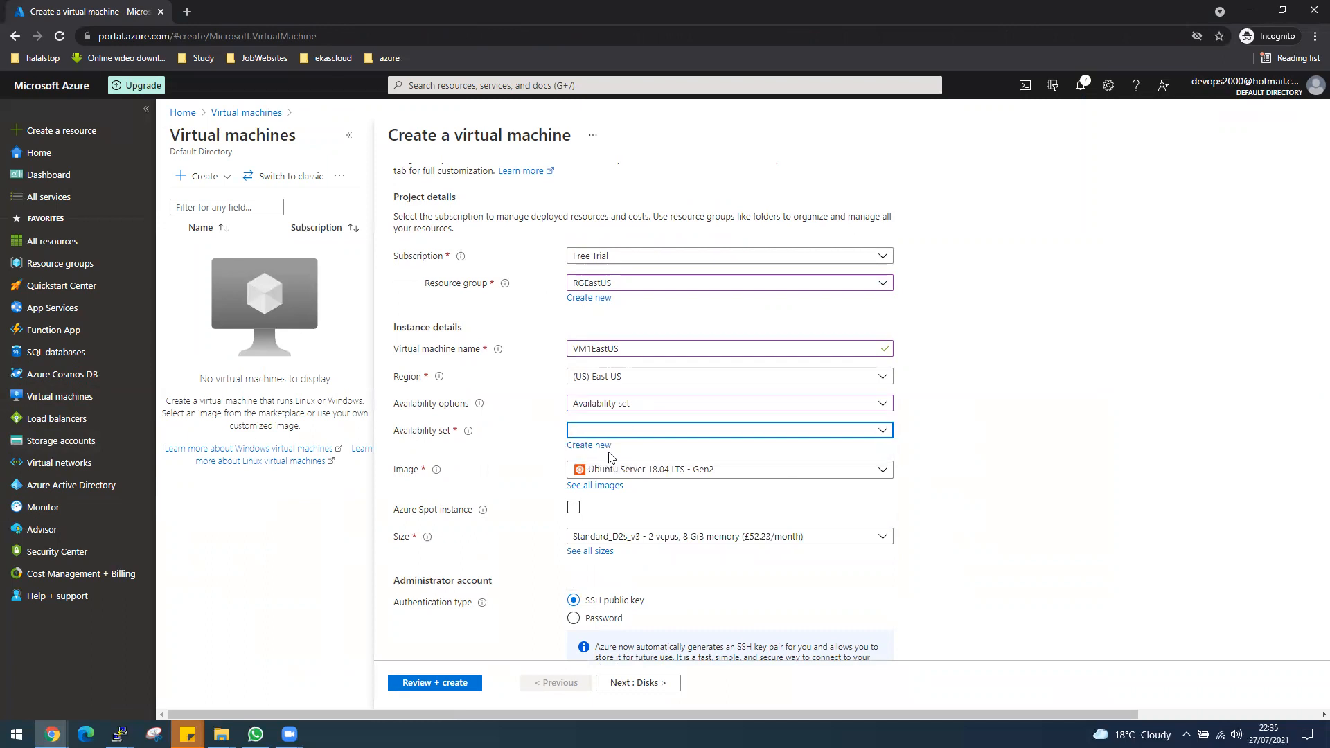
Switch the administrator account to password authentication with username desktop, and enter and confirm the account password.
{"action": "scroll", "coordinate": [1004, 543], "scroll_direction": "down", "scroll_amount": 1}
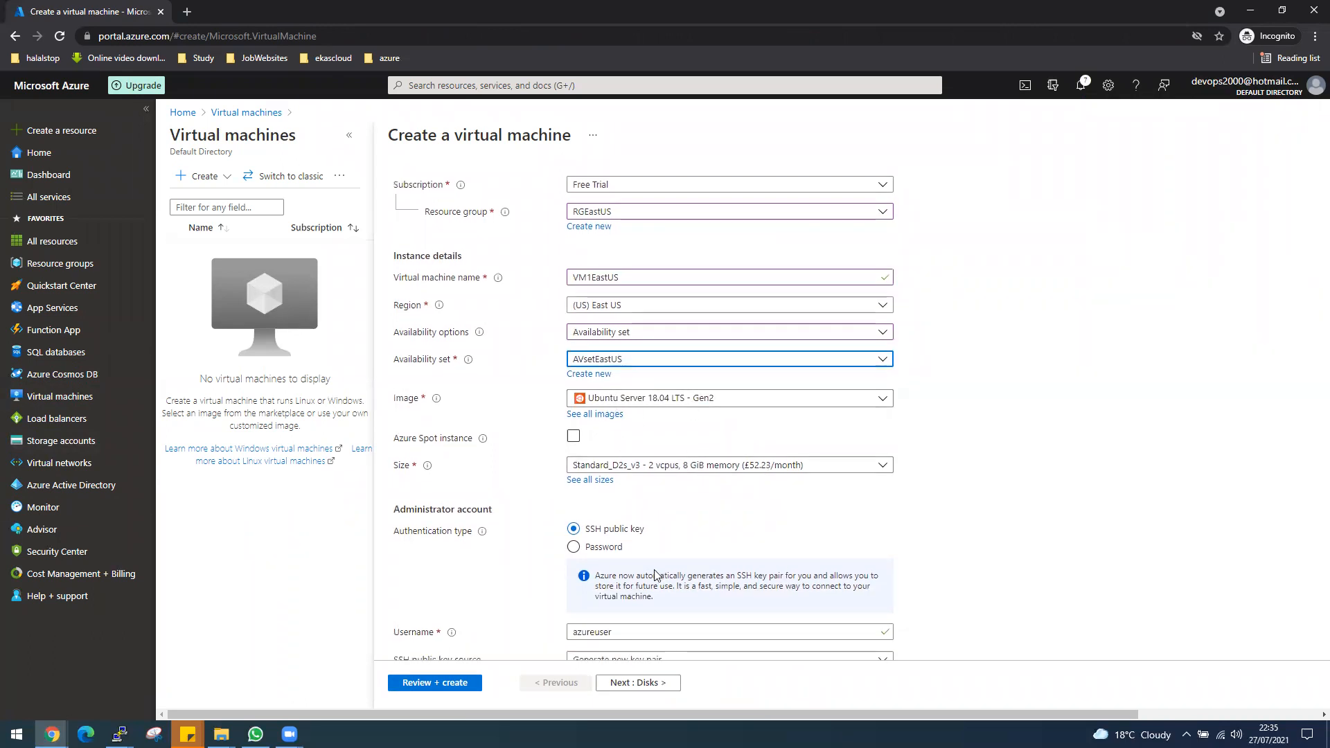
{"action": "scroll", "coordinate": [660, 575], "scroll_direction": "down", "scroll_amount": 1}
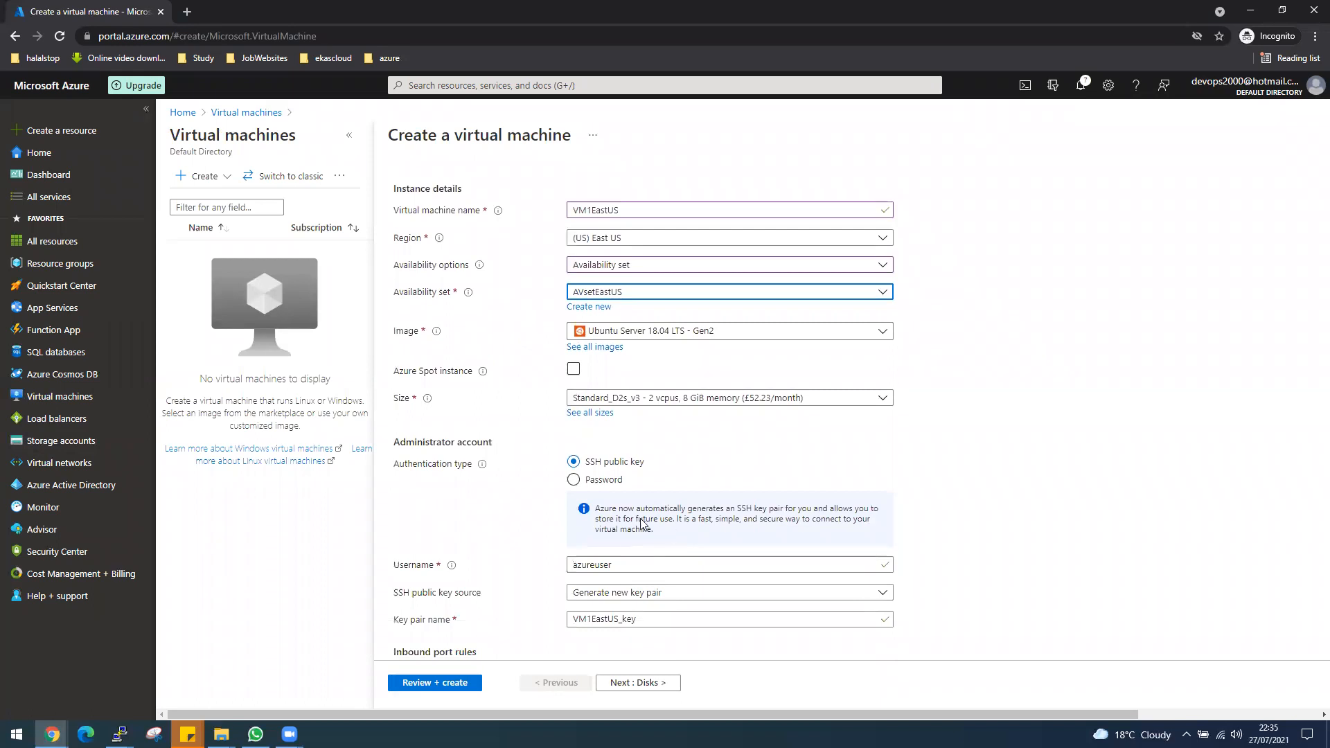
{"action": "left_click", "coordinate": [598, 483]}
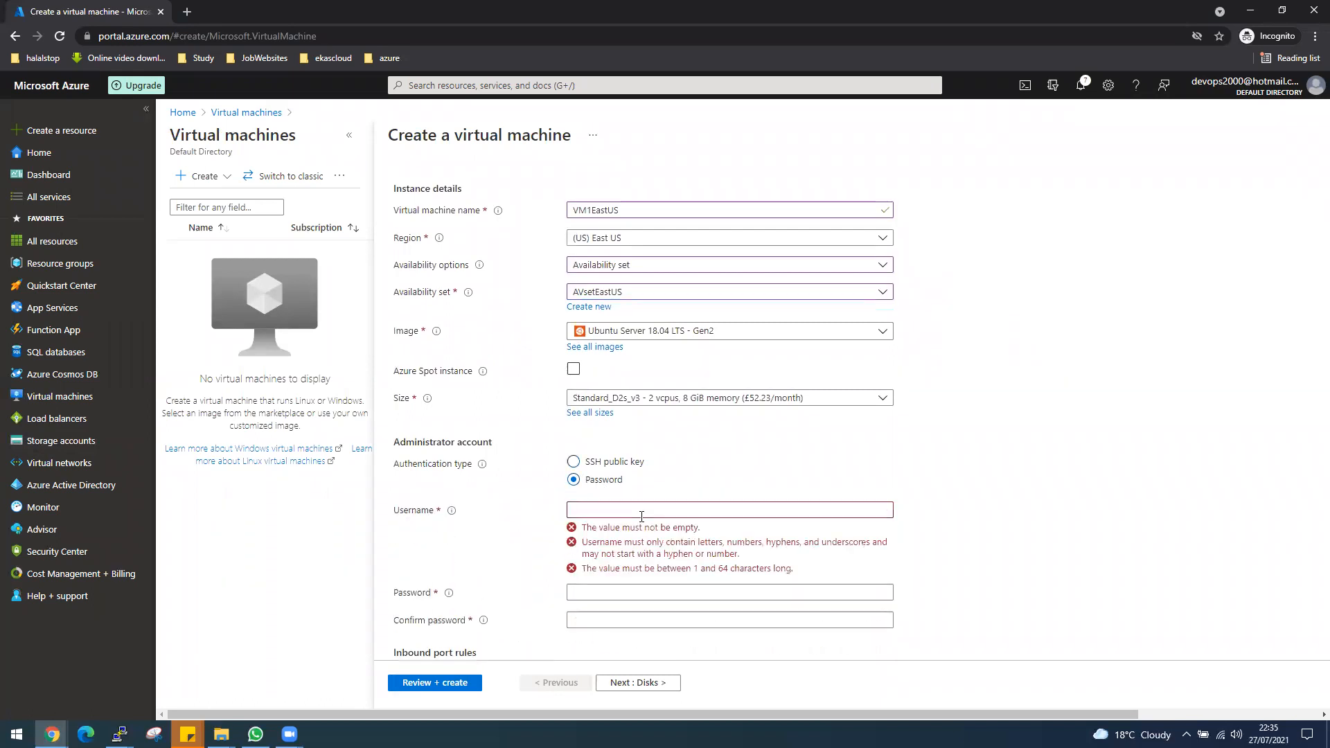
{"action": "left_click", "coordinate": [641, 515]}
{"action": "type", "text": "desktop"}
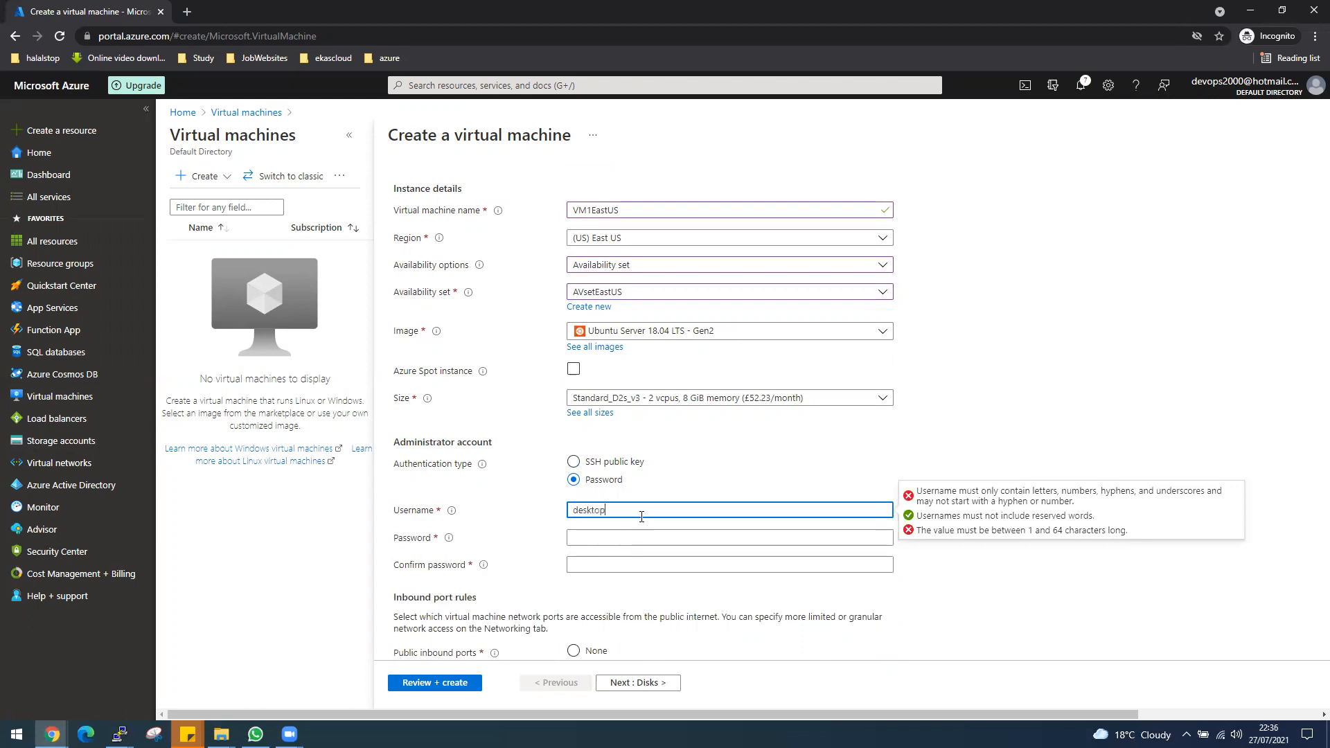
{"action": "key", "text": "Tab"}
{"action": "type", "text": "•••••••"}
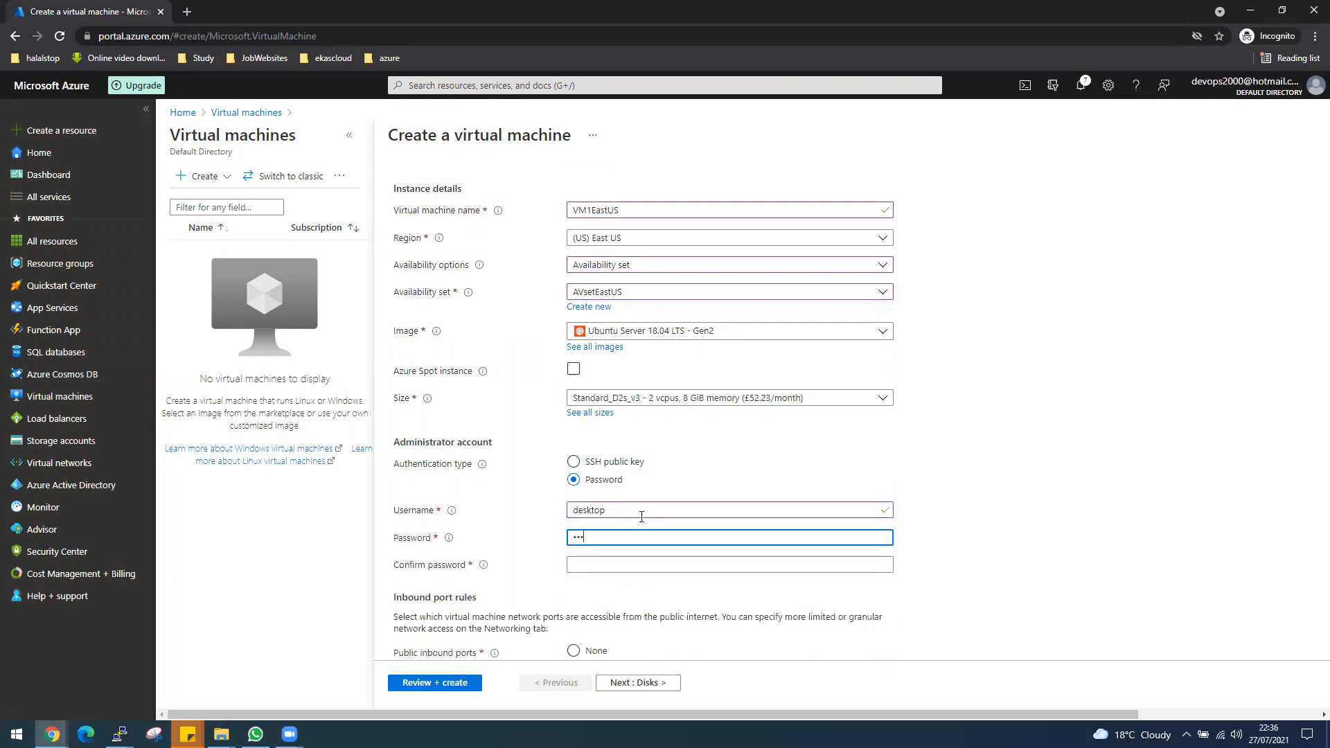
{"action": "type", "text": "••••"}
{"action": "key", "text": "Tab"}
{"action": "type", "text": "••••••••"}
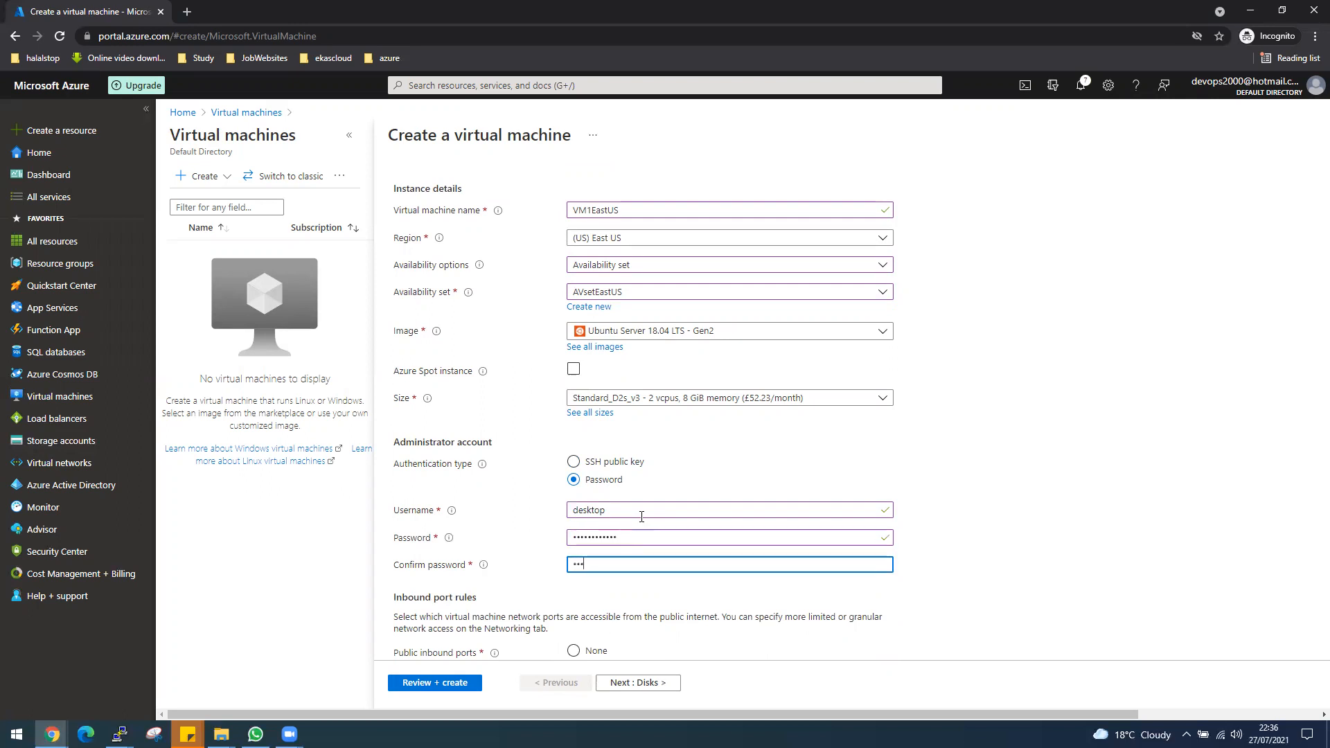
{"action": "type", "text": "••••"}
Set the public inbound ports to None and check the virtual machine's networking settings.
{"action": "scroll", "coordinate": [890, 554], "scroll_direction": "down", "scroll_amount": 2}
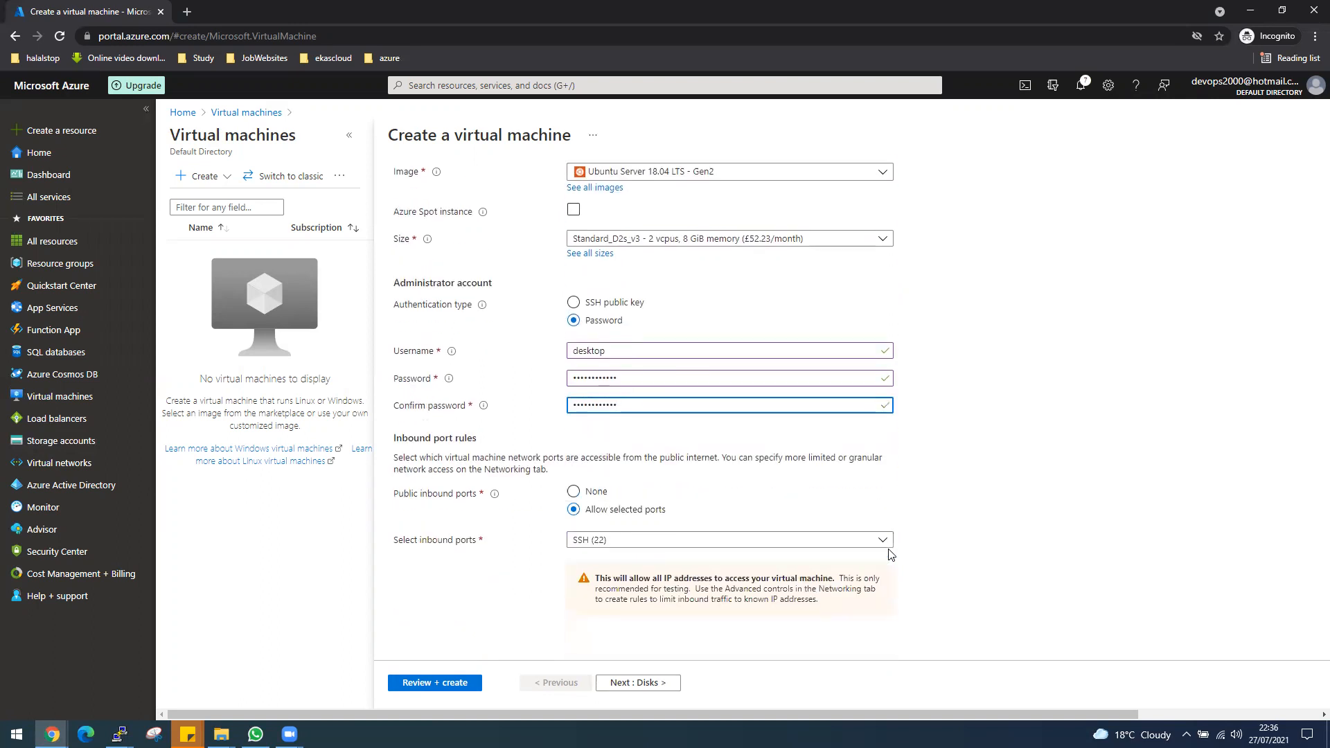
{"action": "left_click", "coordinate": [572, 492]}
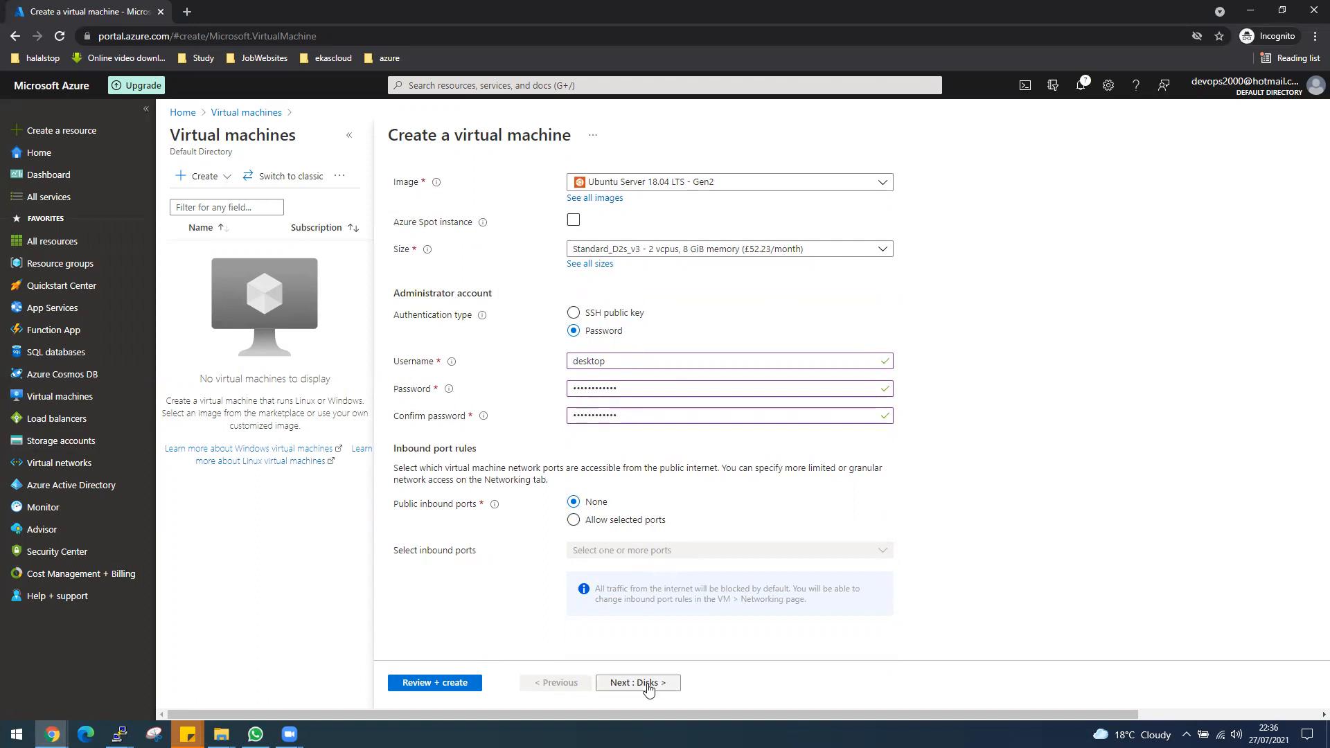
{"action": "left_click", "coordinate": [421, 684]}
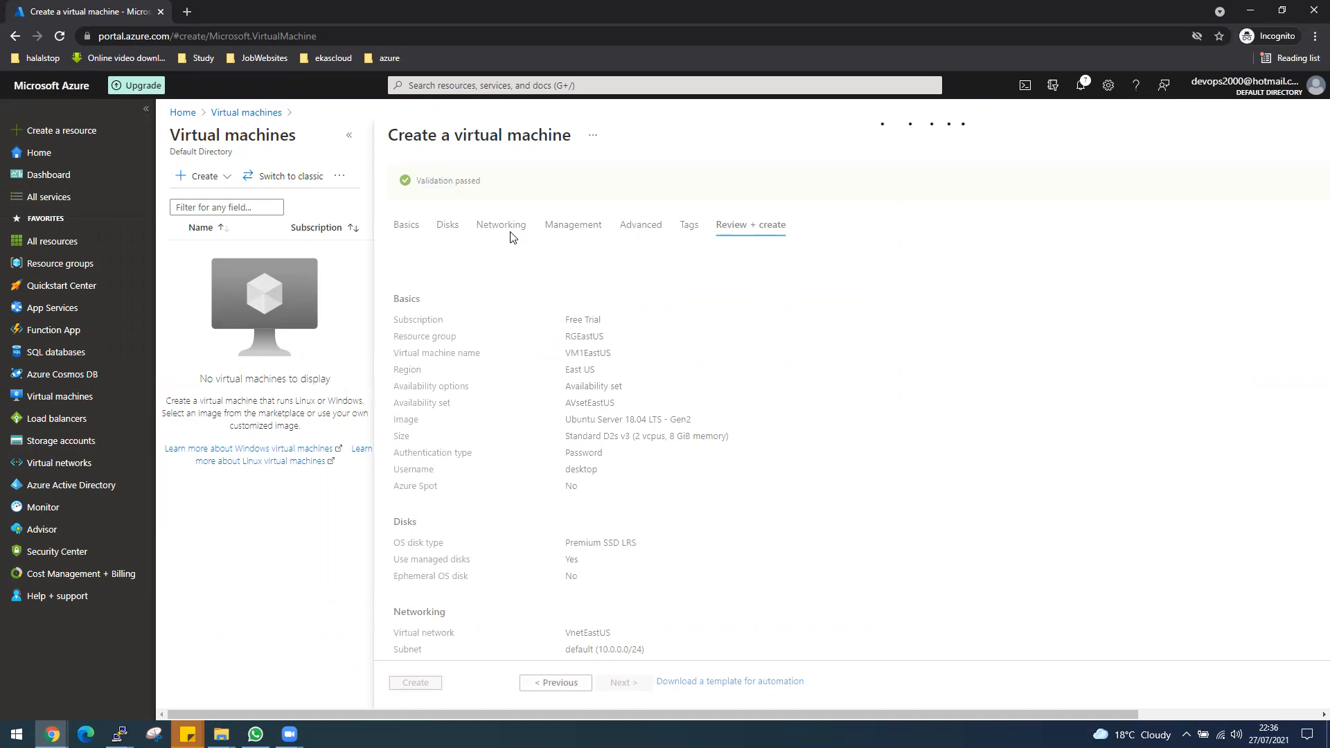
{"action": "left_click", "coordinate": [509, 228]}
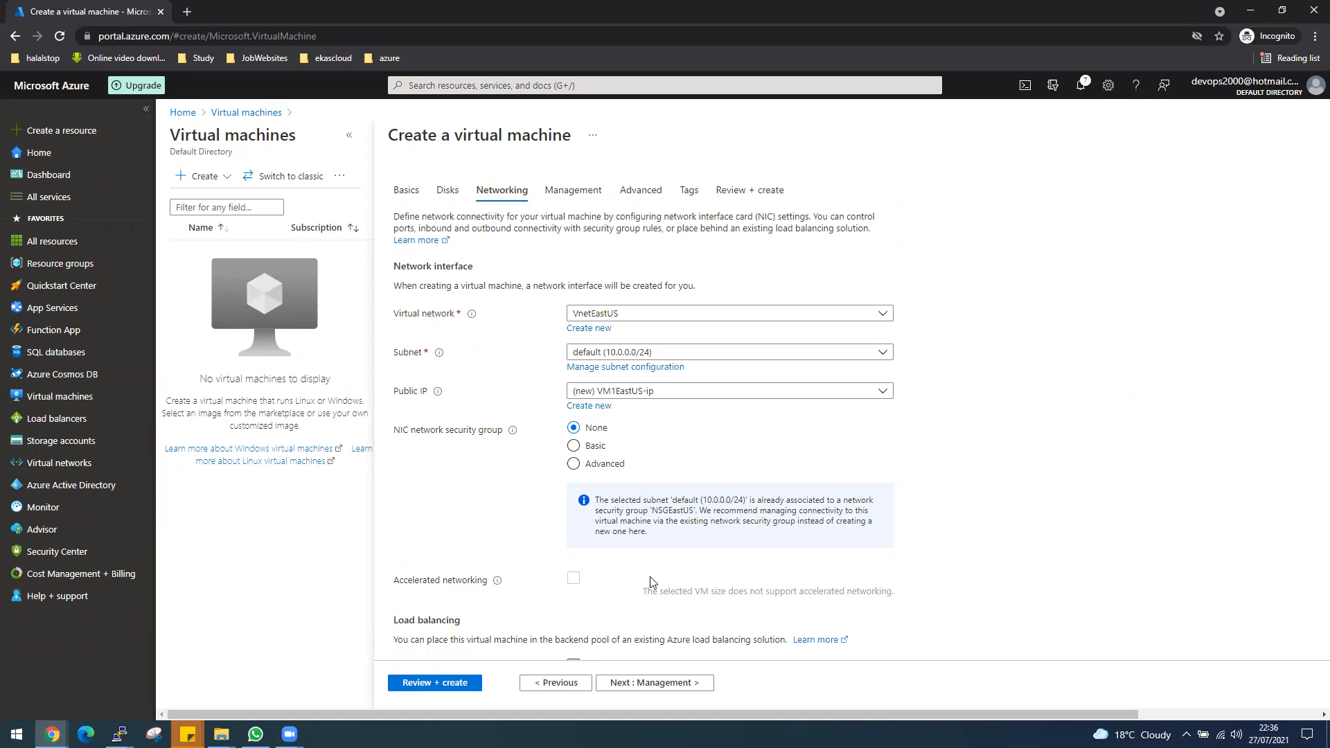
Disable boot diagnostics for VM1EastUS, validate the configuration and create the virtual machine.
{"action": "left_click", "coordinate": [571, 194]}
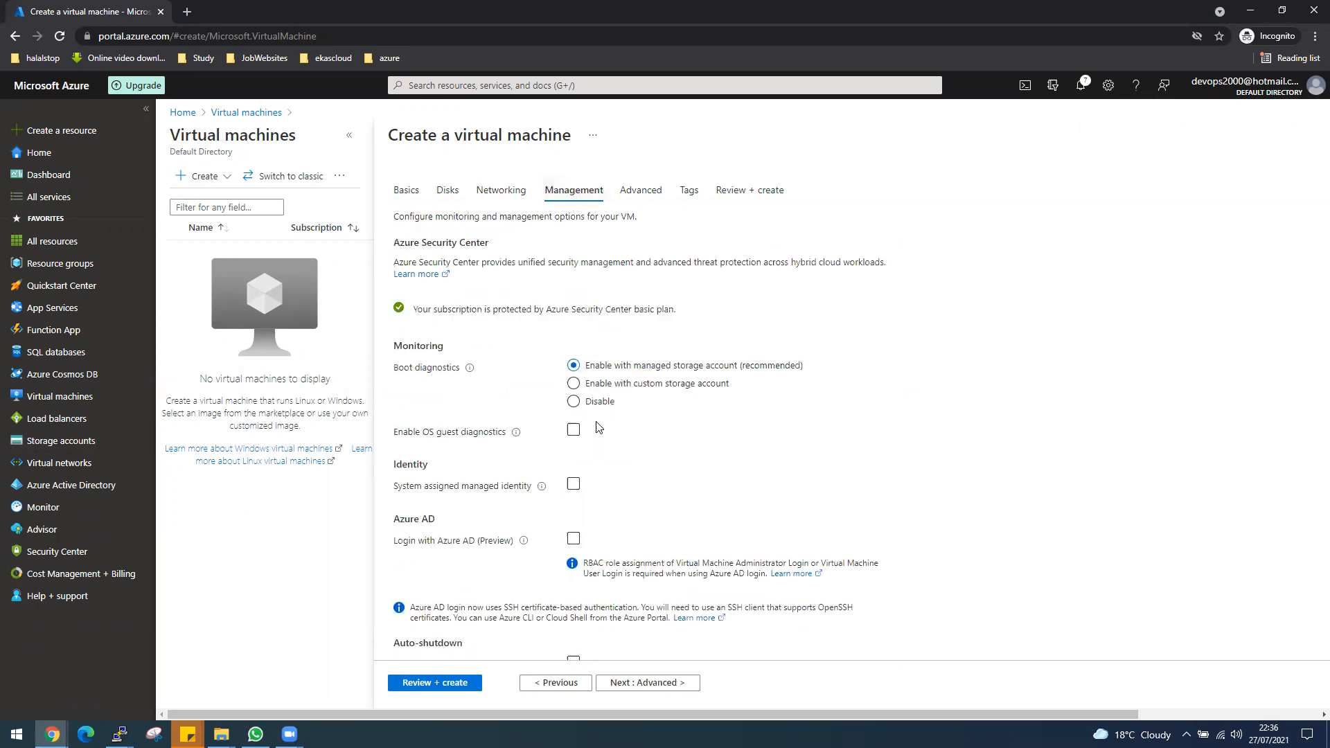
{"action": "left_click", "coordinate": [574, 401]}
{"action": "scroll", "coordinate": [596, 485], "scroll_direction": "down", "scroll_amount": 3}
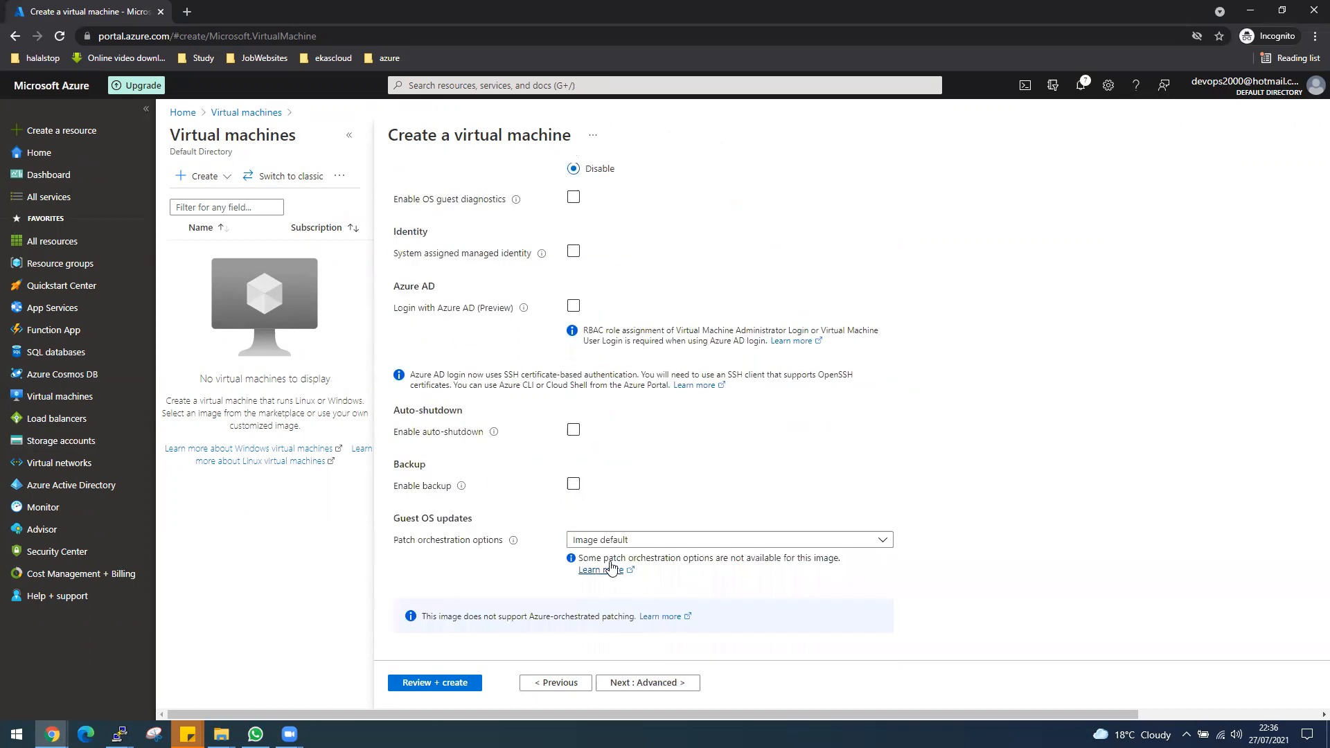
{"action": "left_click", "coordinate": [460, 686]}
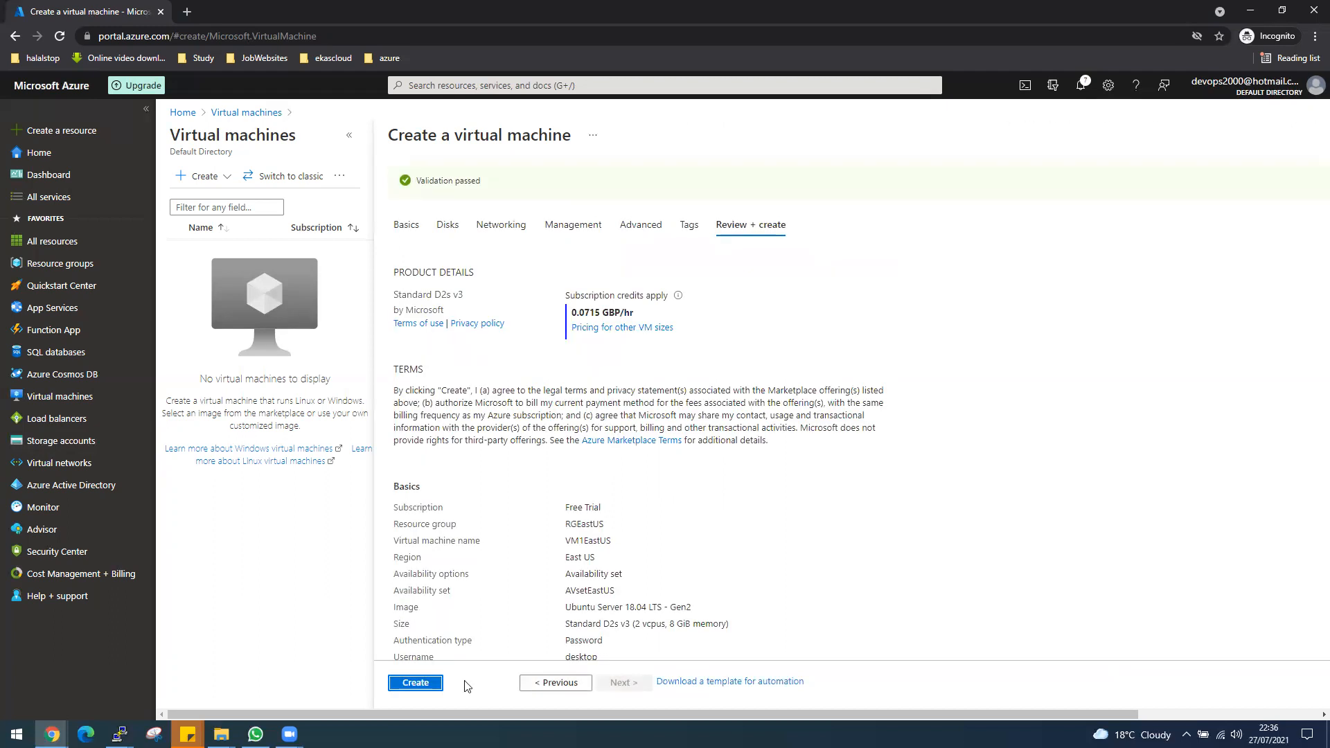
{"action": "left_click", "coordinate": [409, 683]}
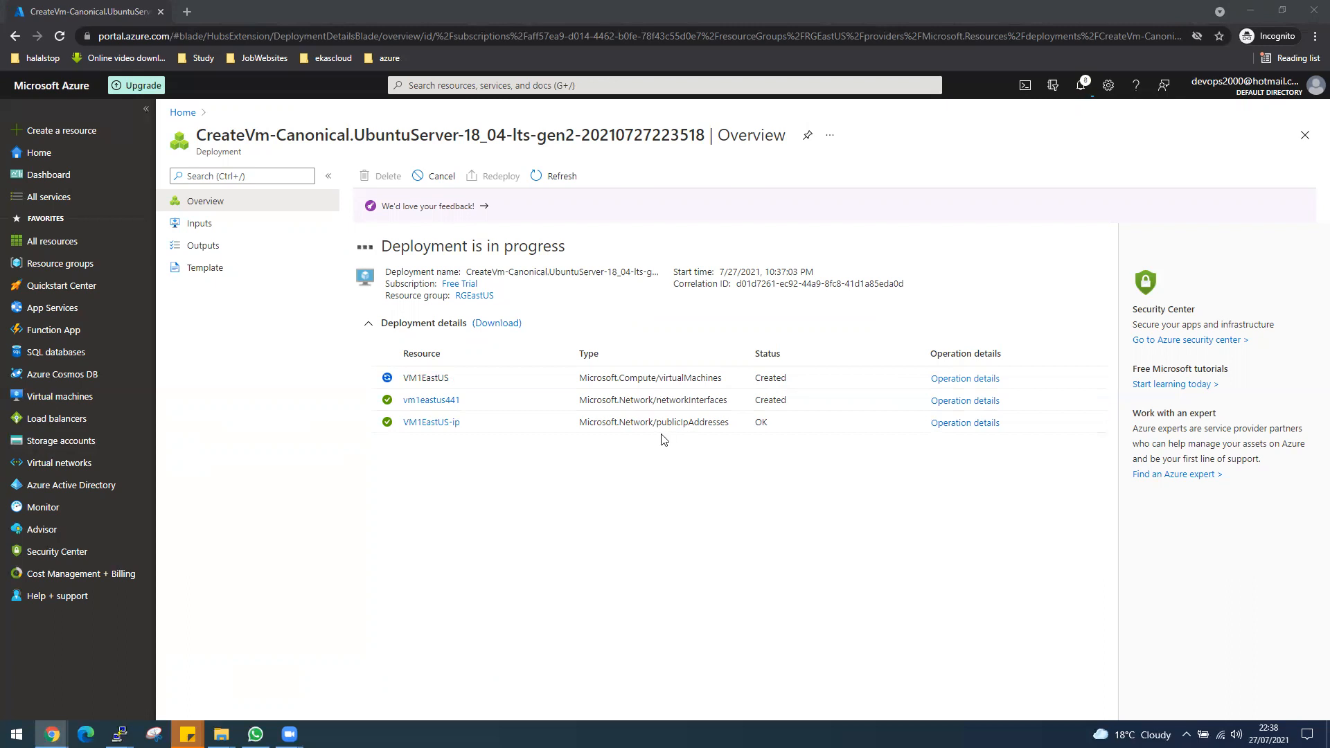
Launch PuTTY while the deployment runs and move its configuration window clear of the deployment details.
{"action": "left_click", "coordinate": [677, 500]}
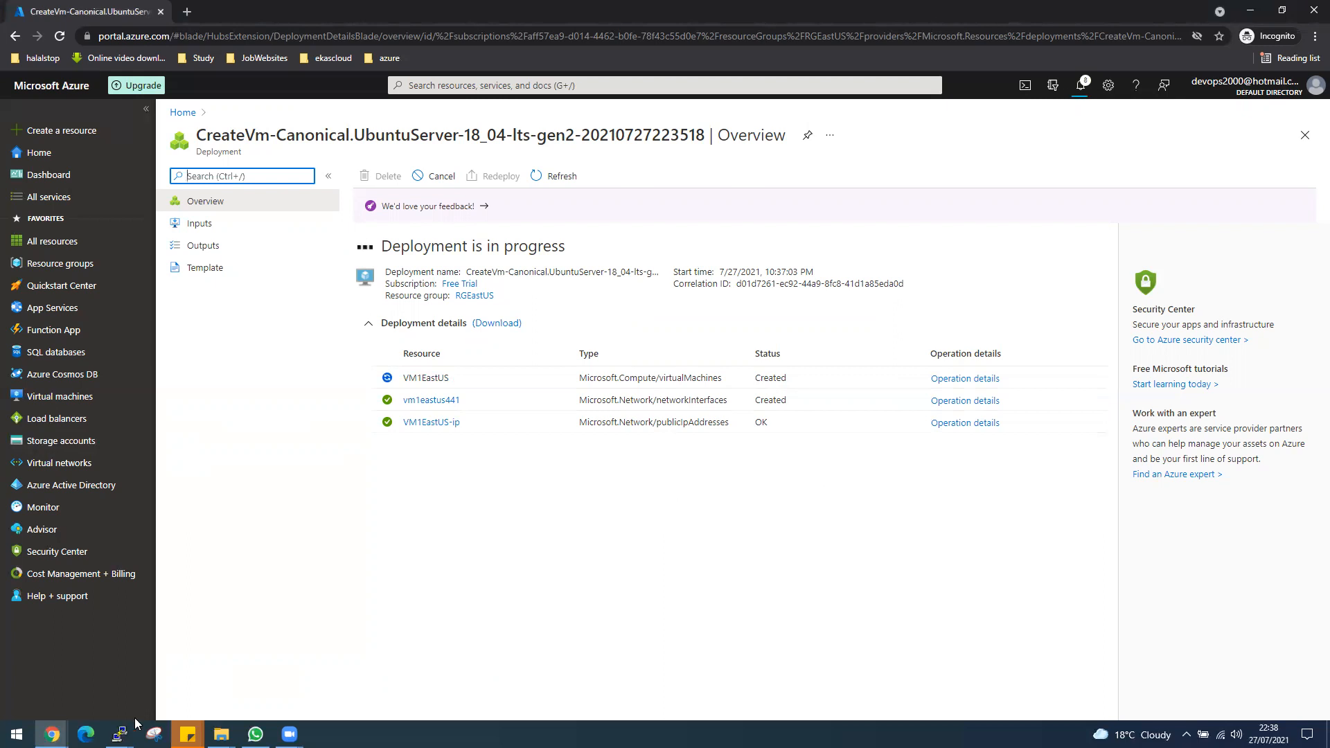
{"action": "left_click", "coordinate": [17, 735]}
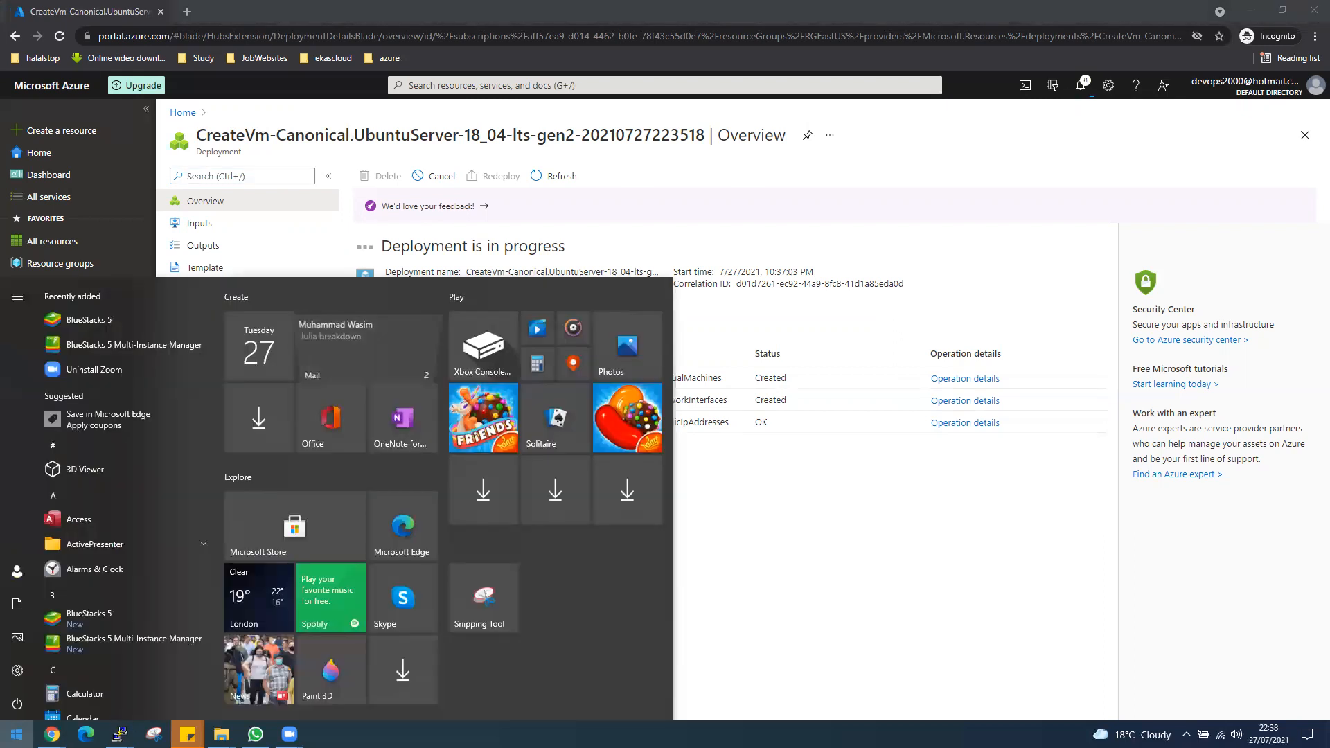
{"action": "type", "text": "putty"}
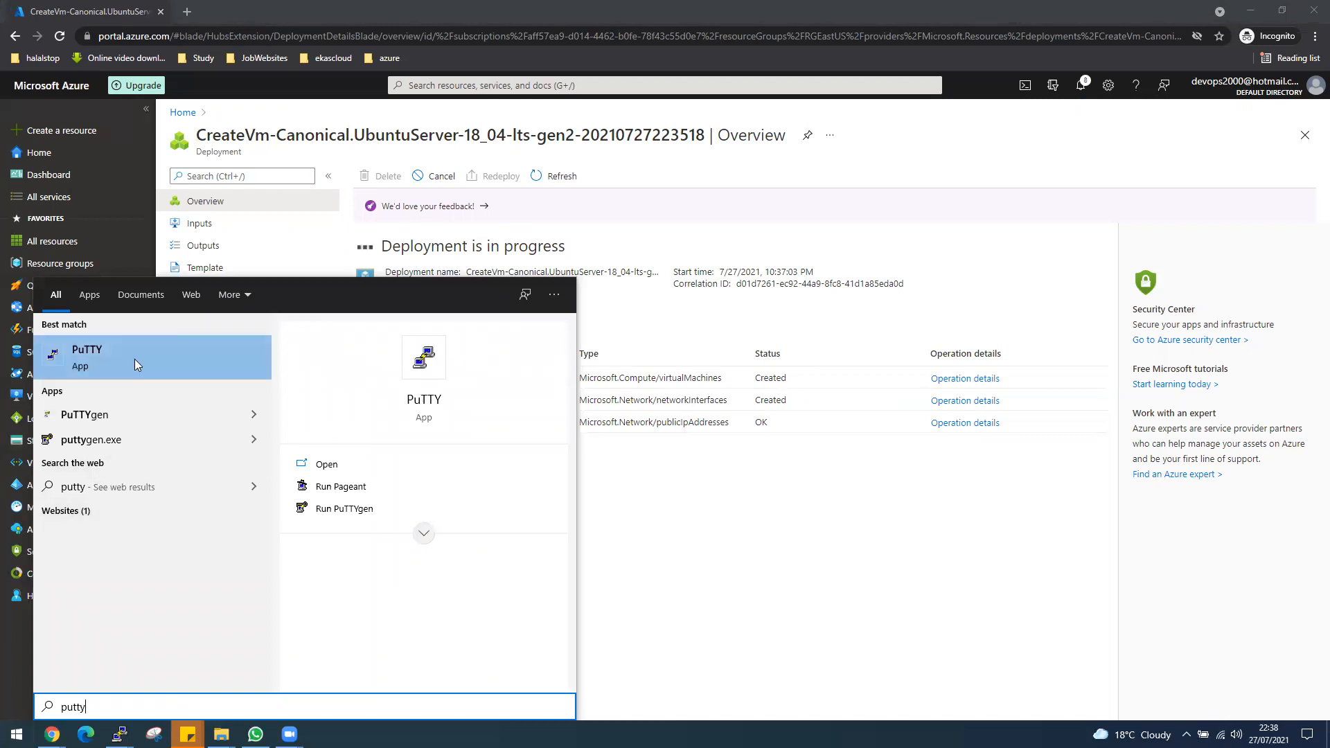
{"action": "left_click", "coordinate": [134, 359]}
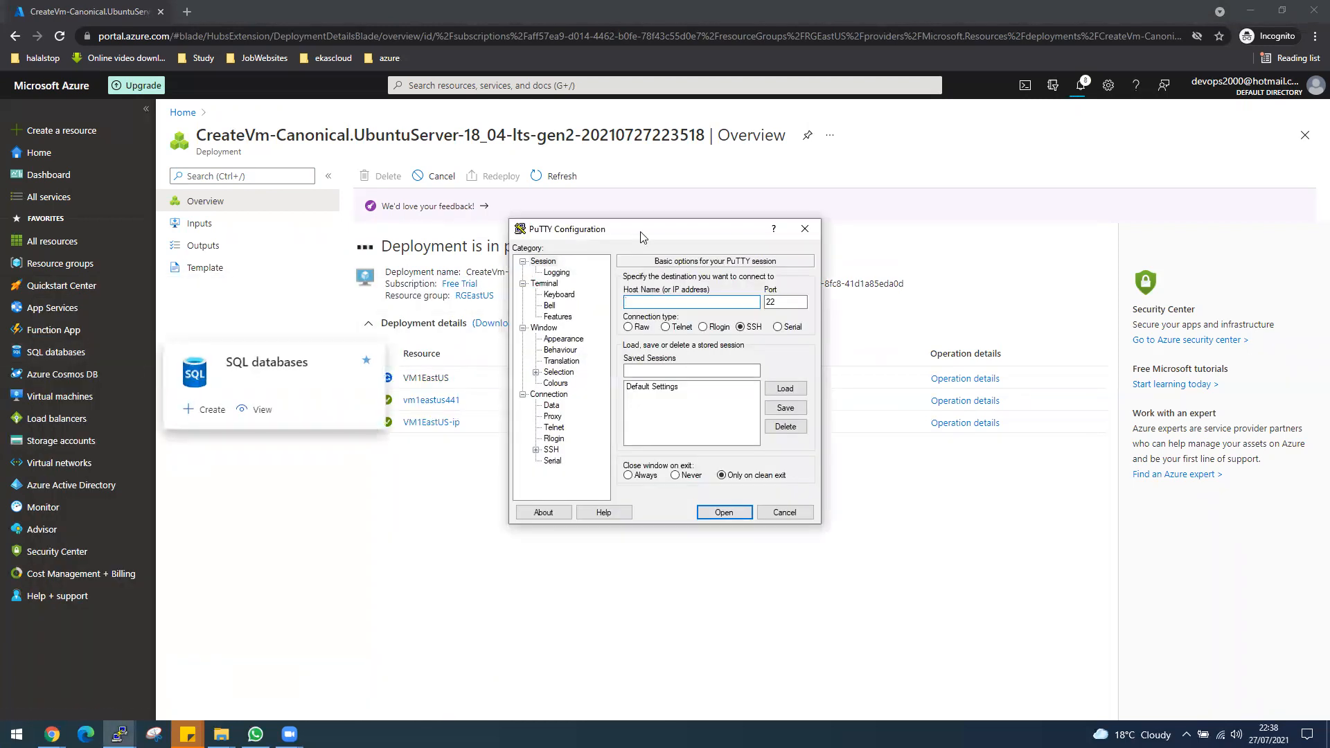
{"action": "left_click_drag", "start_coordinate": [643, 237], "coordinate": [866, 300]}
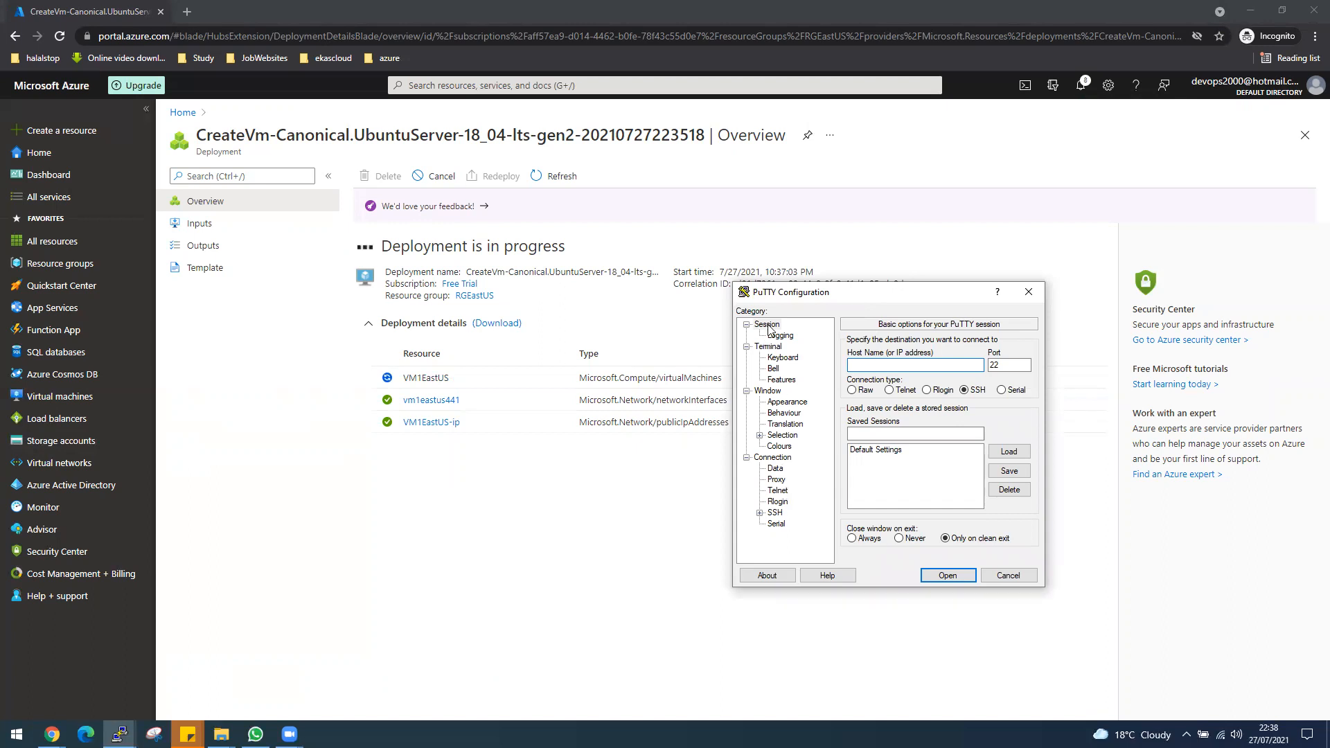
Set the PuTTY terminal font to Courier New at 14 point.
{"action": "left_click", "coordinate": [788, 447]}
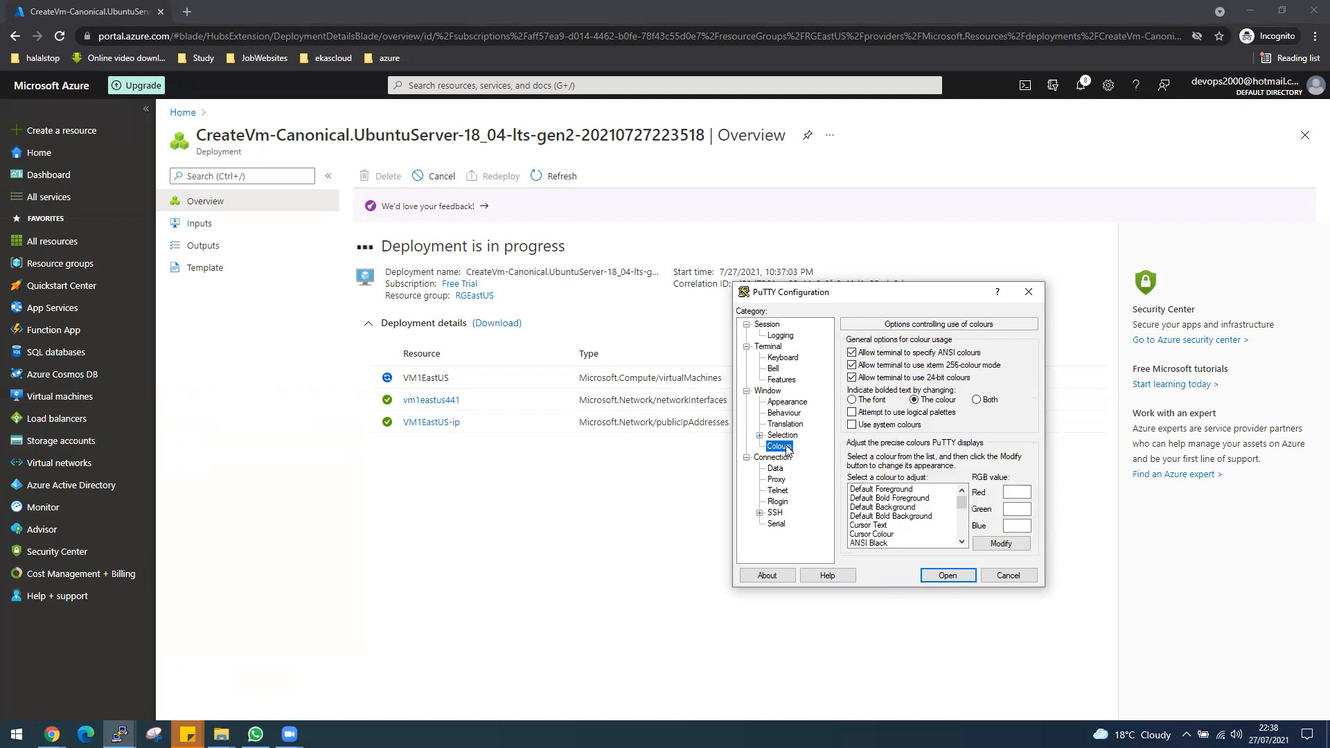
{"action": "left_click", "coordinate": [794, 406]}
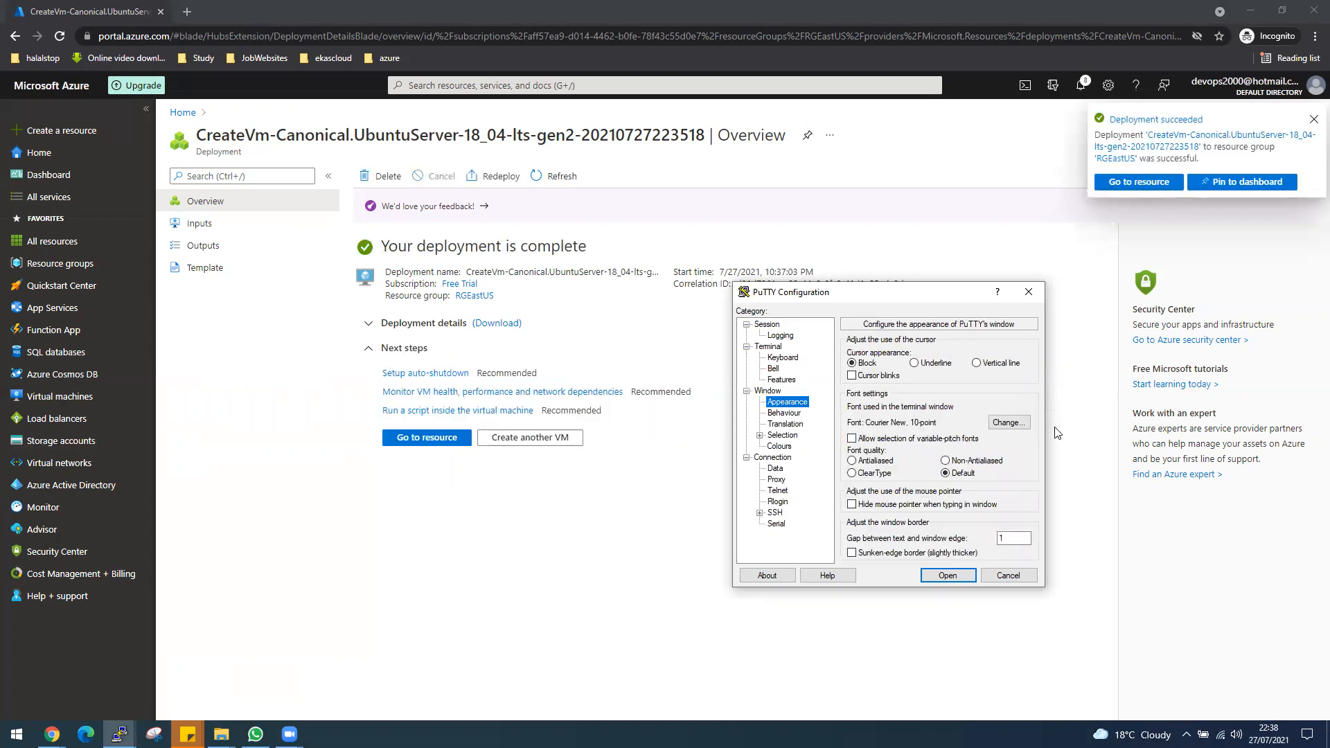
{"action": "left_click", "coordinate": [1008, 422]}
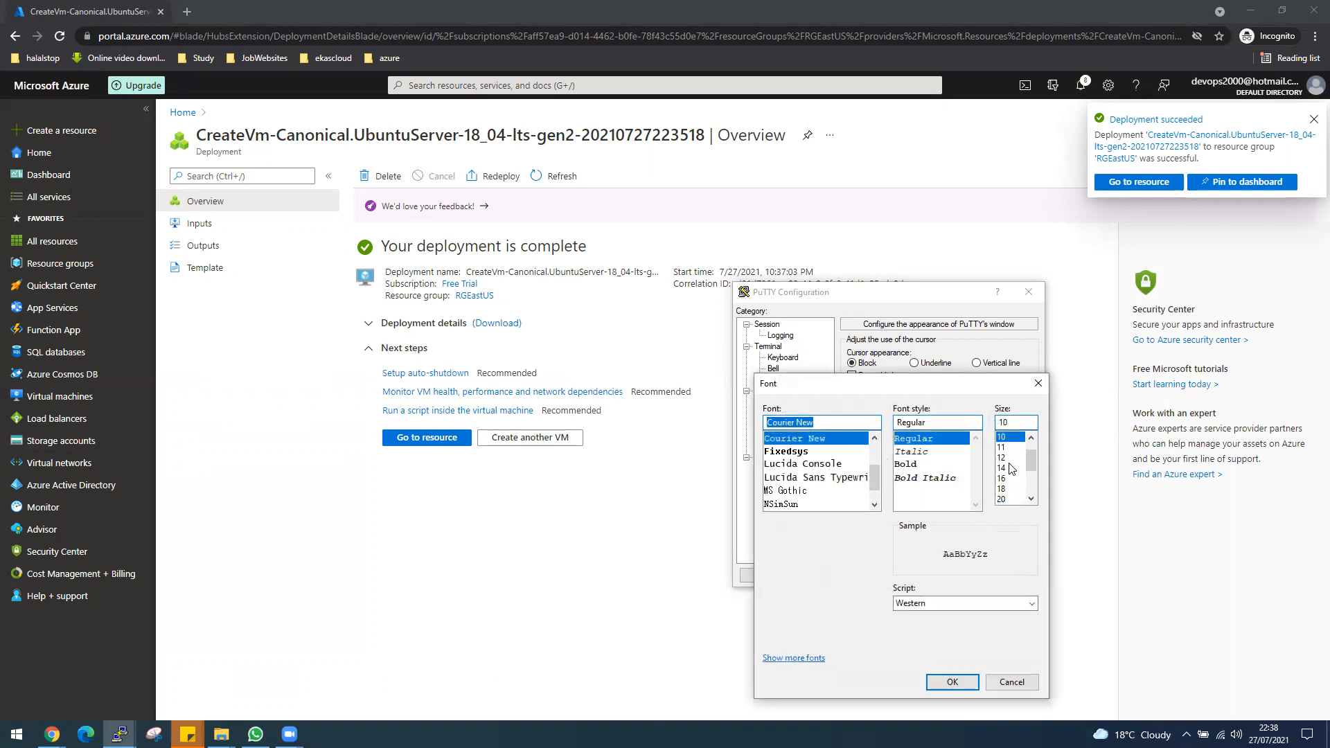
{"action": "left_click", "coordinate": [1006, 469]}
{"action": "left_click", "coordinate": [952, 682]}
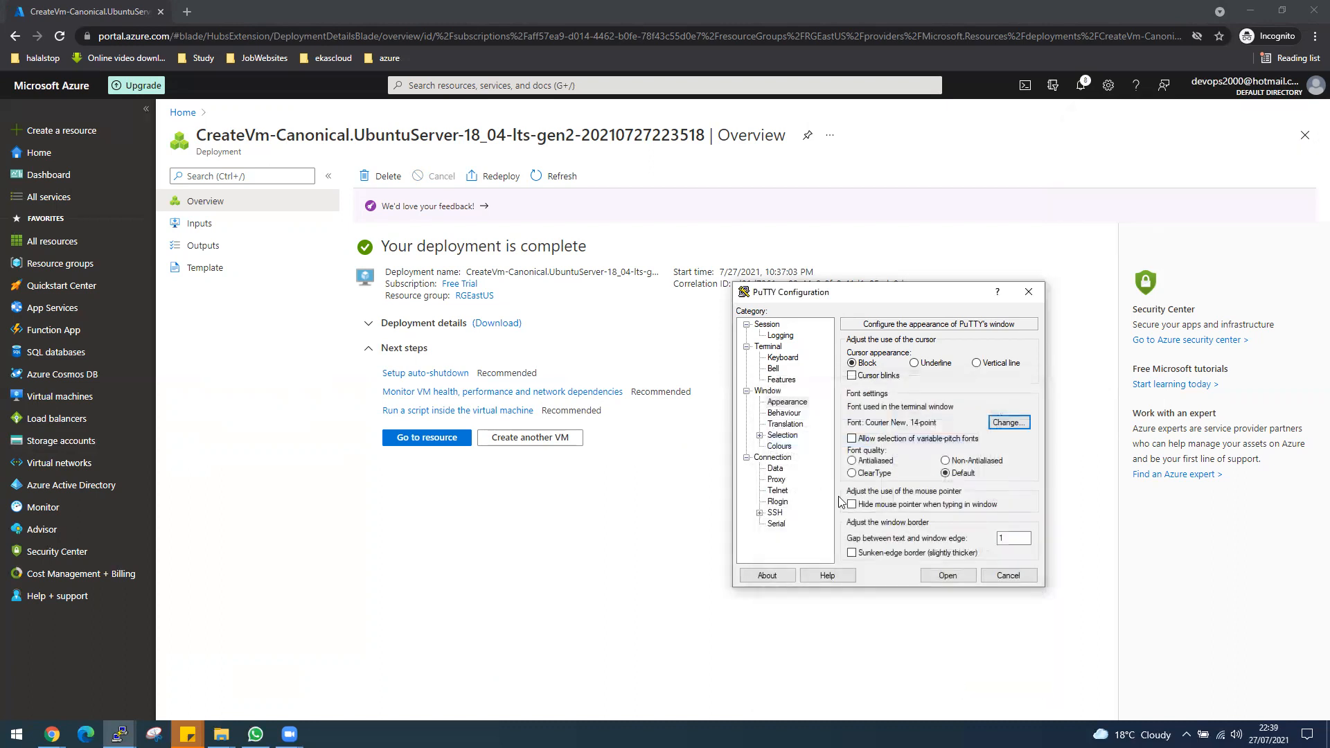
Change PuTTY's Default Foreground colour to bright green, RGB 0, 255, 0.
{"action": "left_click", "coordinate": [780, 447]}
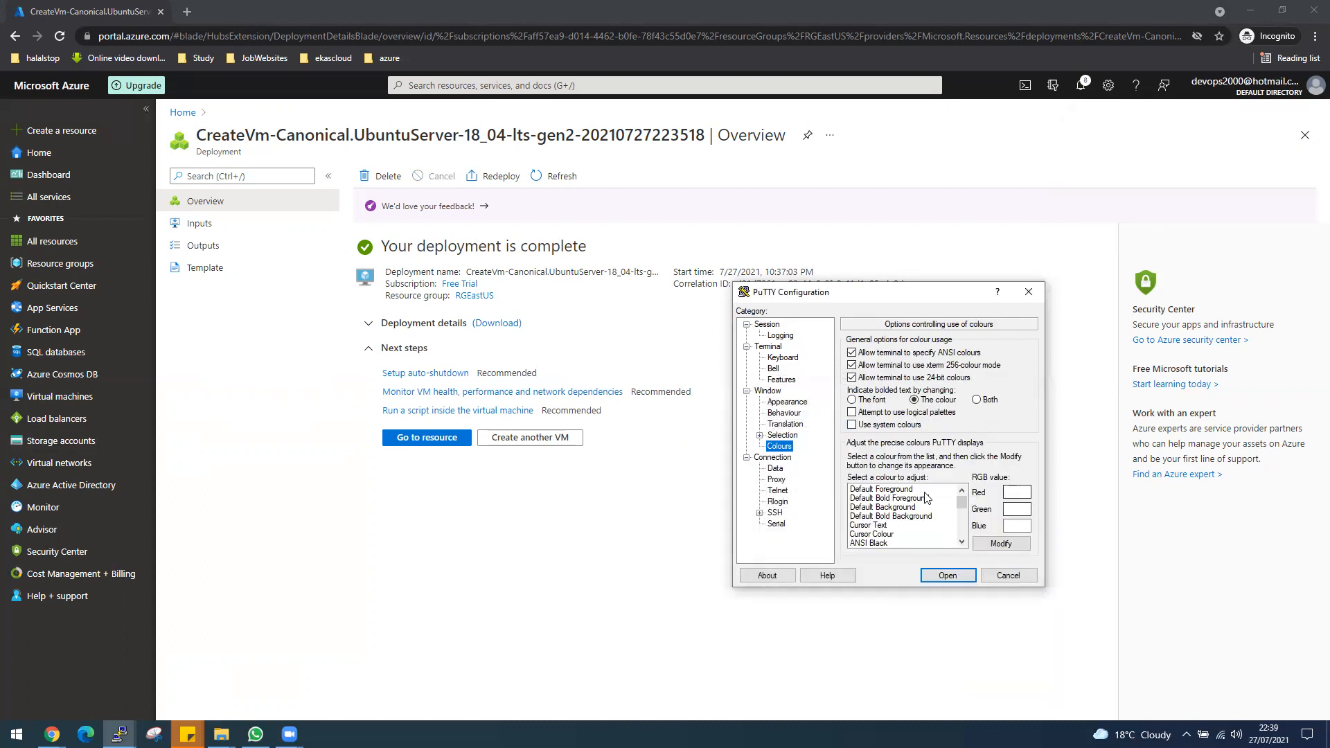
{"action": "left_click", "coordinate": [900, 489]}
{"action": "left_click", "coordinate": [998, 544]}
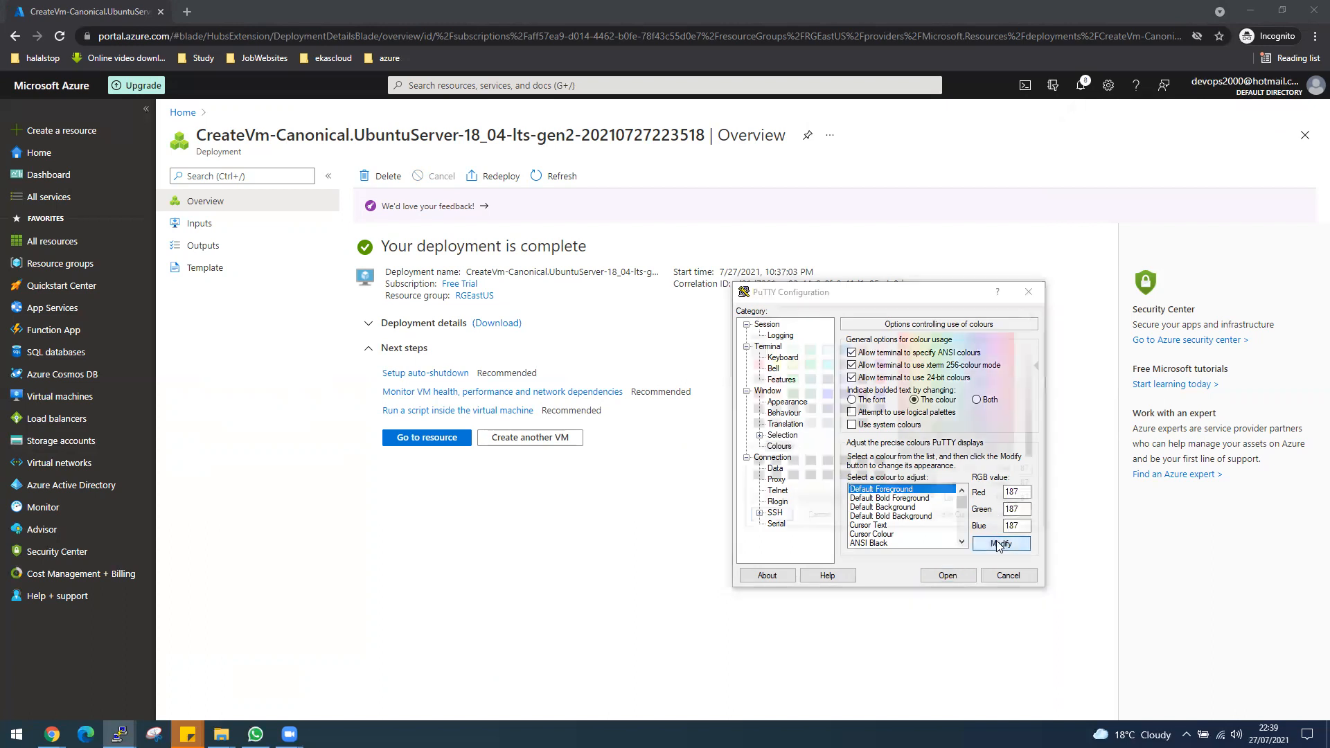
{"action": "left_click", "coordinate": [790, 376]}
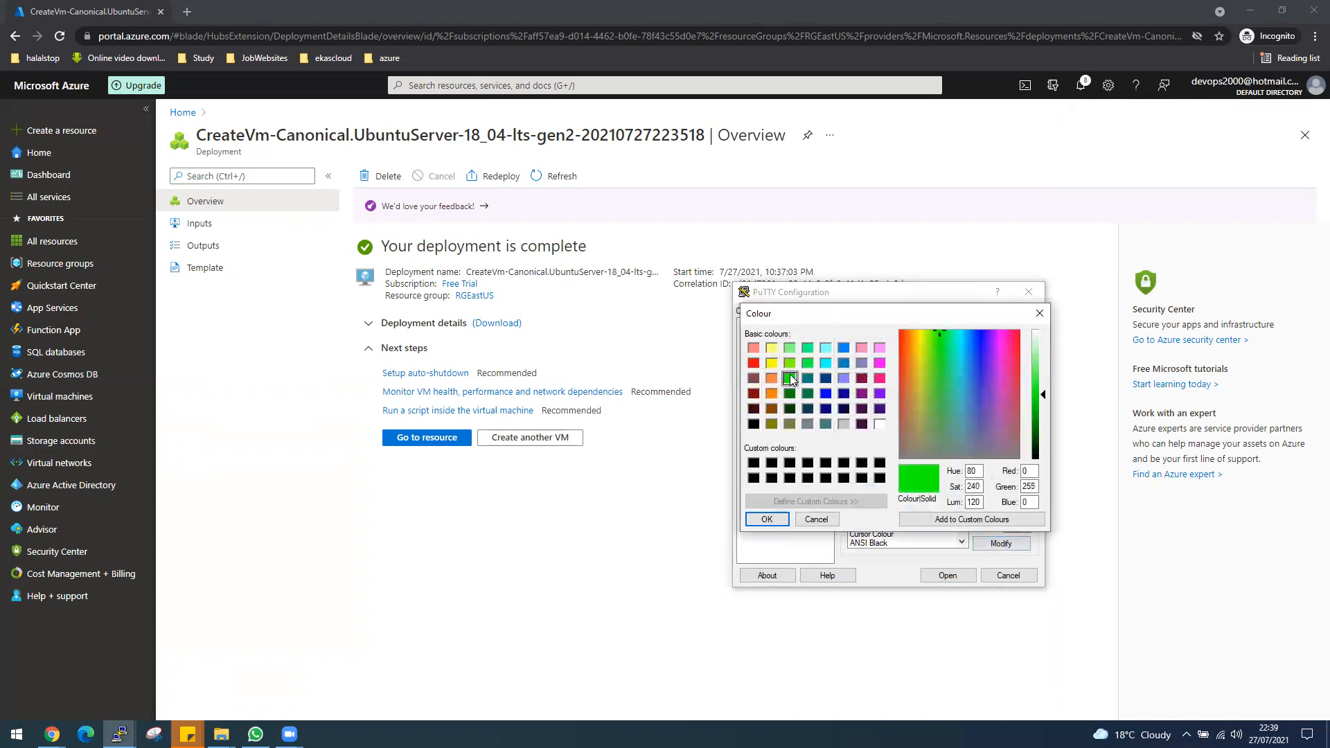
{"action": "left_click", "coordinate": [767, 519]}
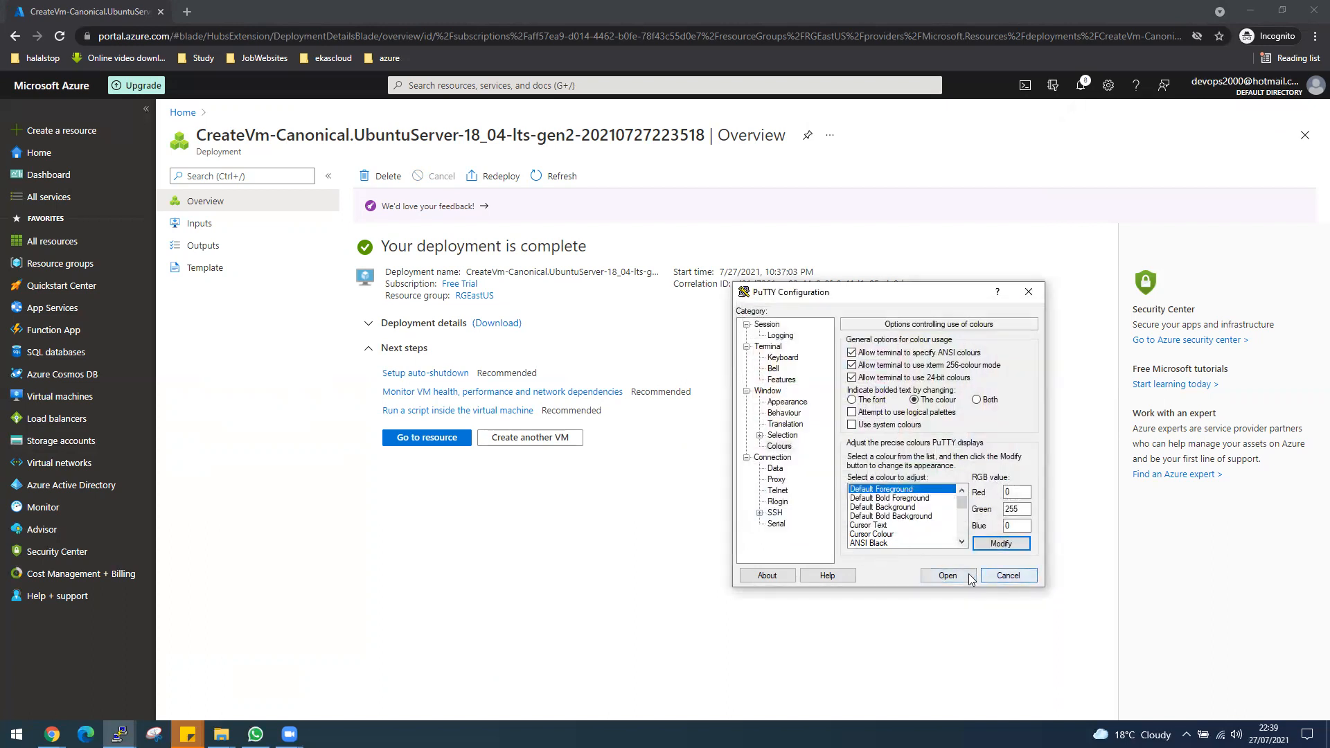
Open the deployed VM1EastUS resource, copy its public IP address and return to the PuTTY configuration.
{"action": "left_click", "coordinate": [679, 347]}
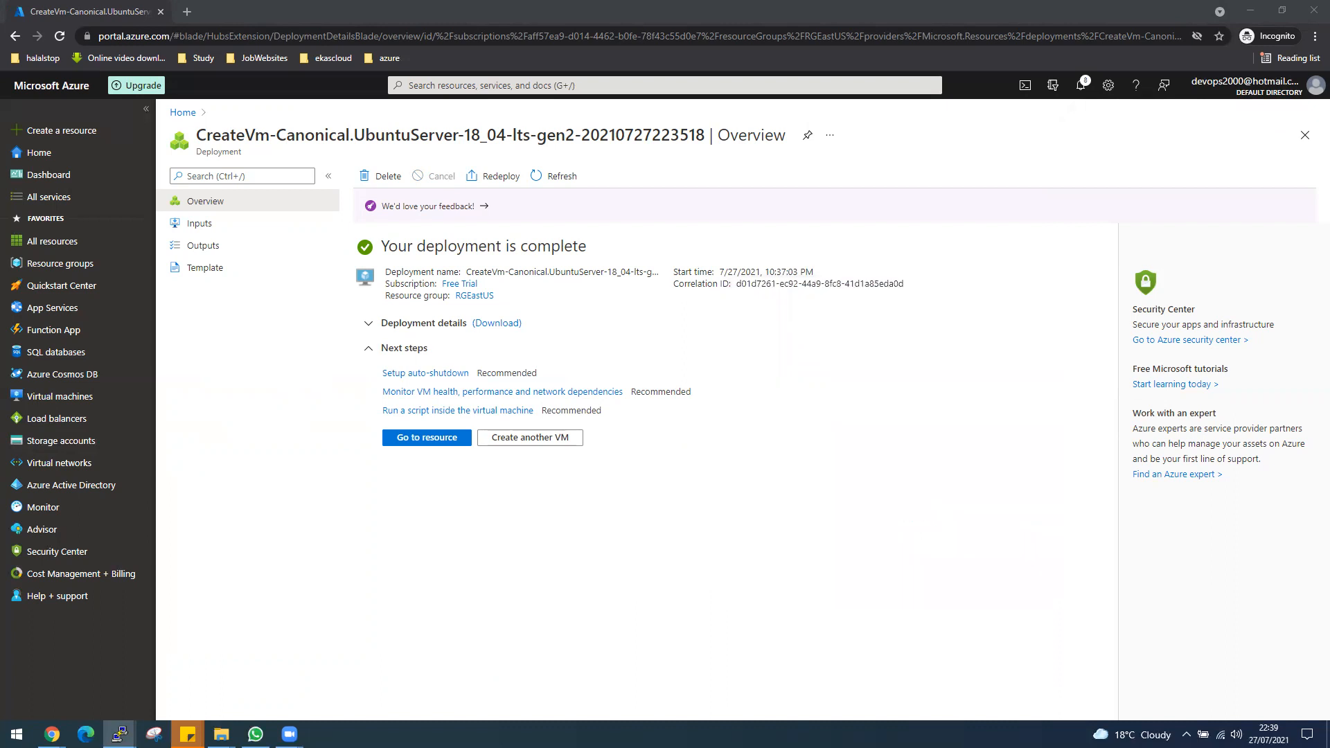
{"action": "left_click", "coordinate": [426, 437]}
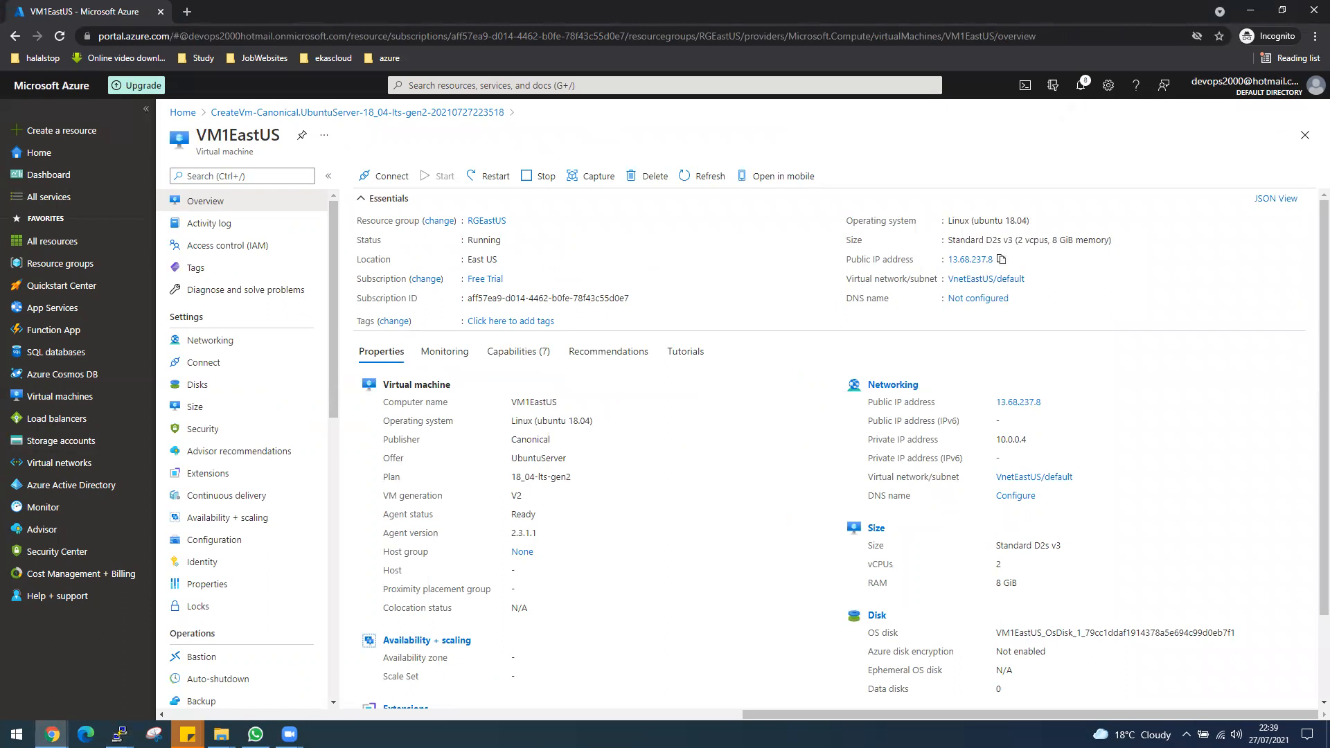
{"action": "key", "text": "alt+Tab"}
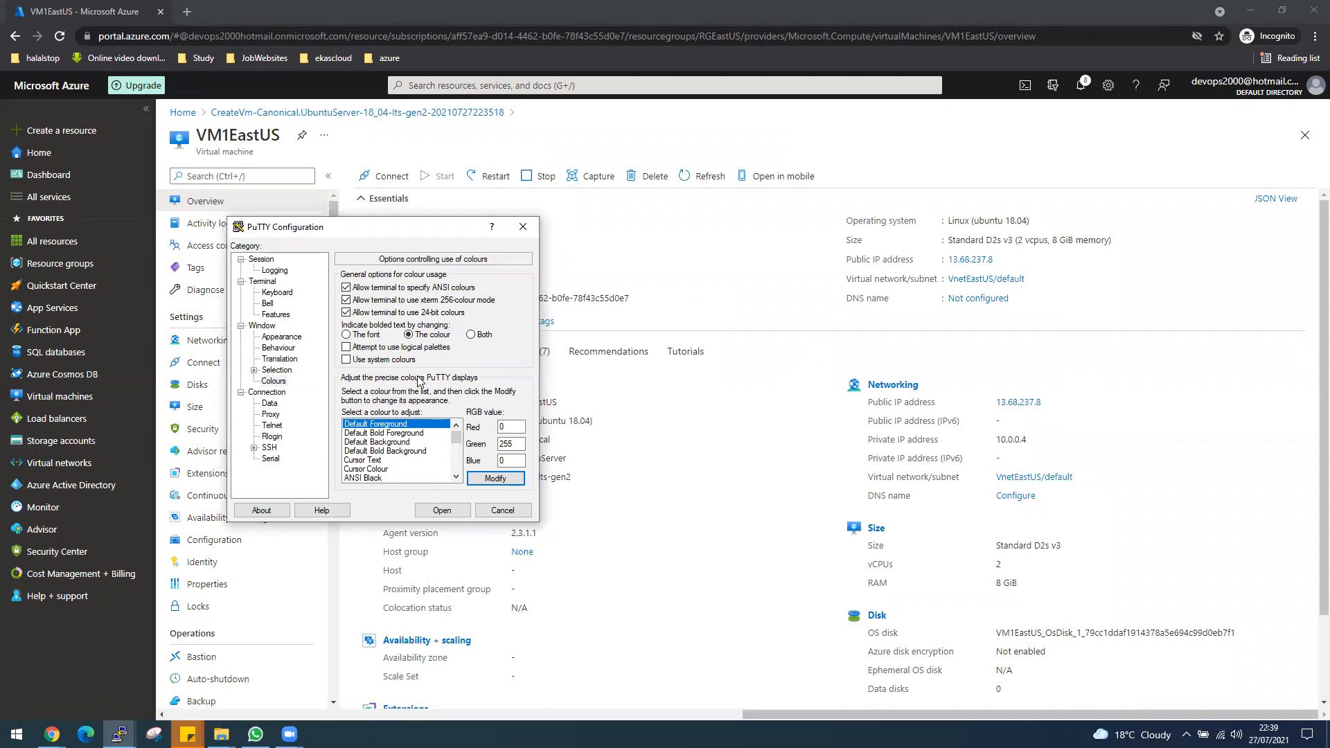
{"action": "left_click", "coordinate": [276, 261]}
{"action": "left_click", "coordinate": [374, 297]}
{"action": "type", "text": "desktop"}
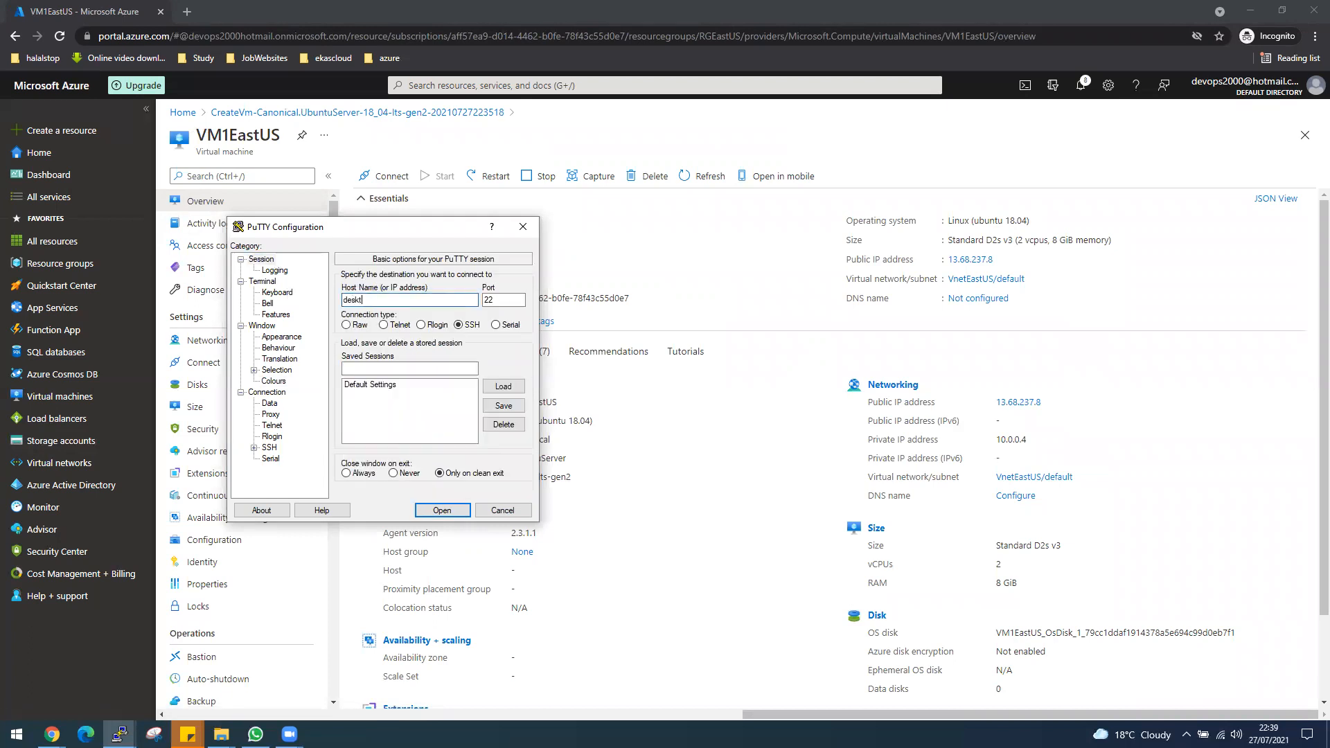
{"action": "type", "text": "@"}
{"action": "right_click", "coordinate": [398, 298]}
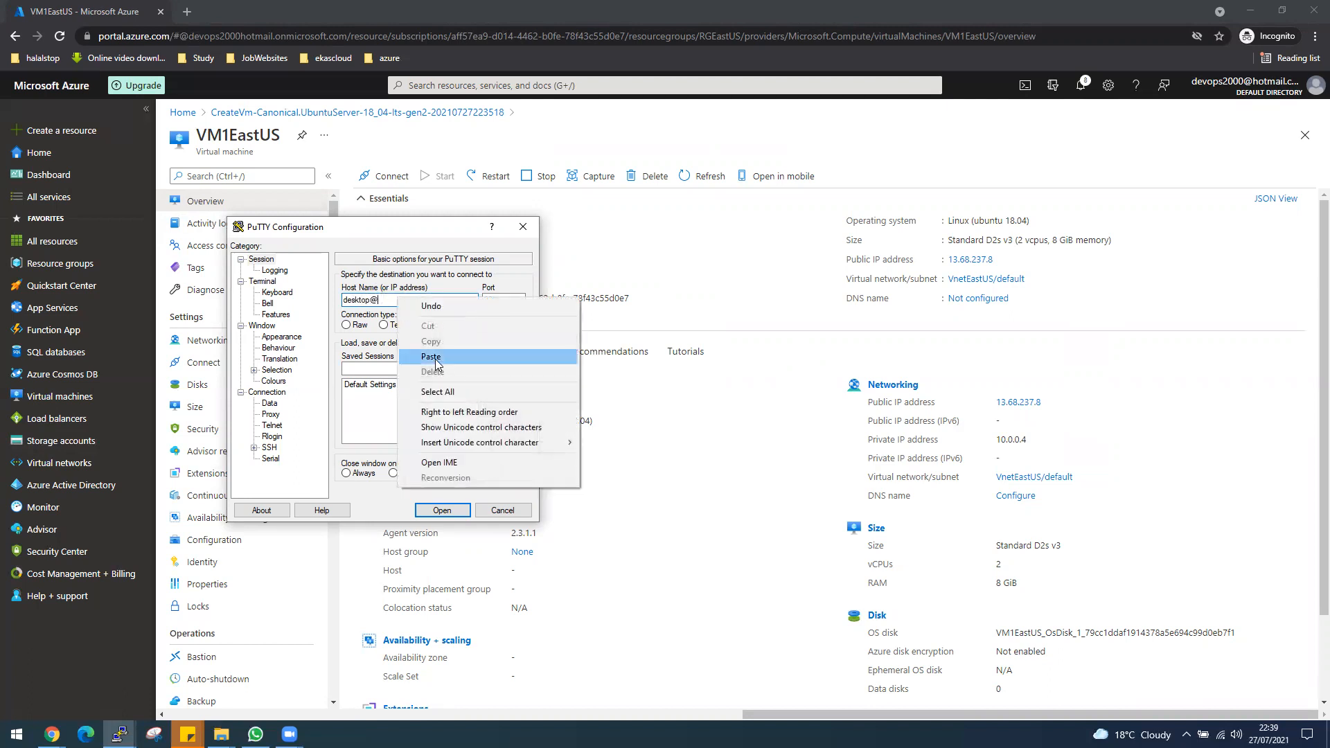
{"action": "left_click", "coordinate": [438, 358]}
{"action": "left_click", "coordinate": [441, 509]}
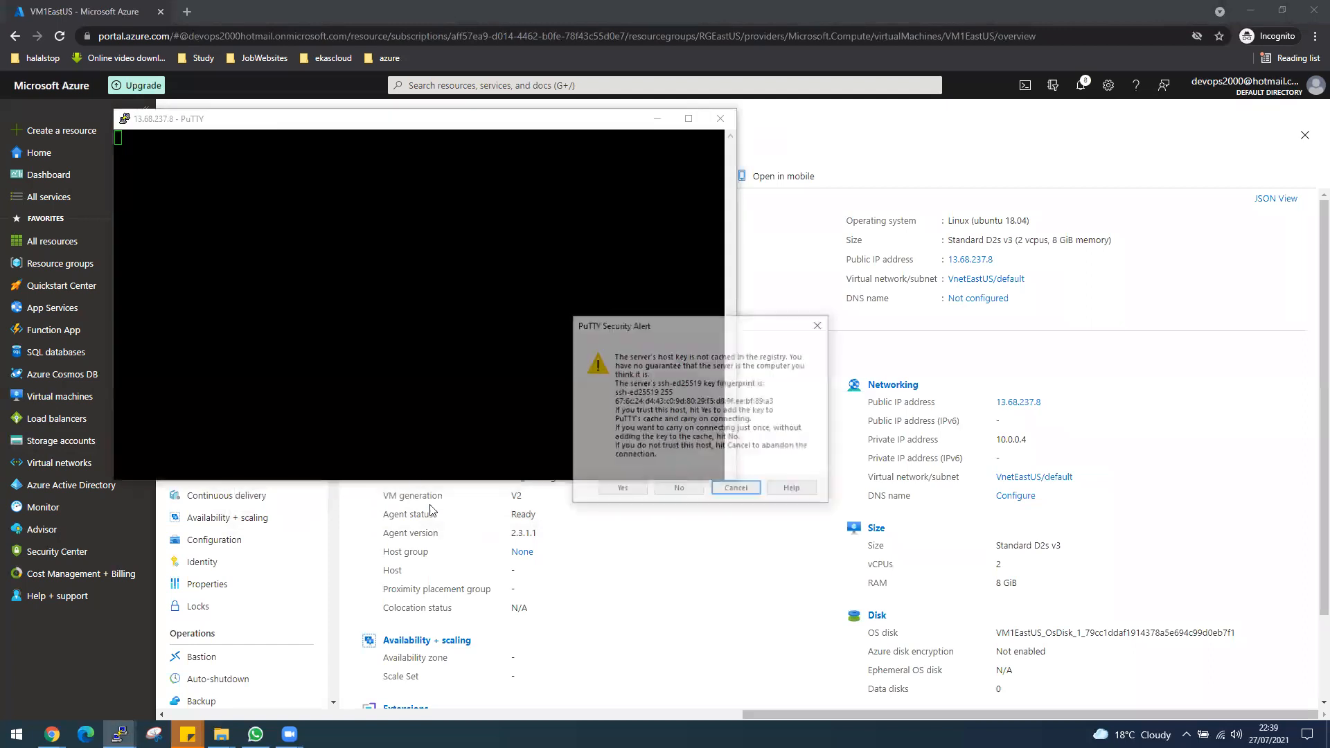
Accept the server's host key, log in with the account password, and move the terminal to the screen's upper-left corner.
{"action": "left_click", "coordinate": [620, 490]}
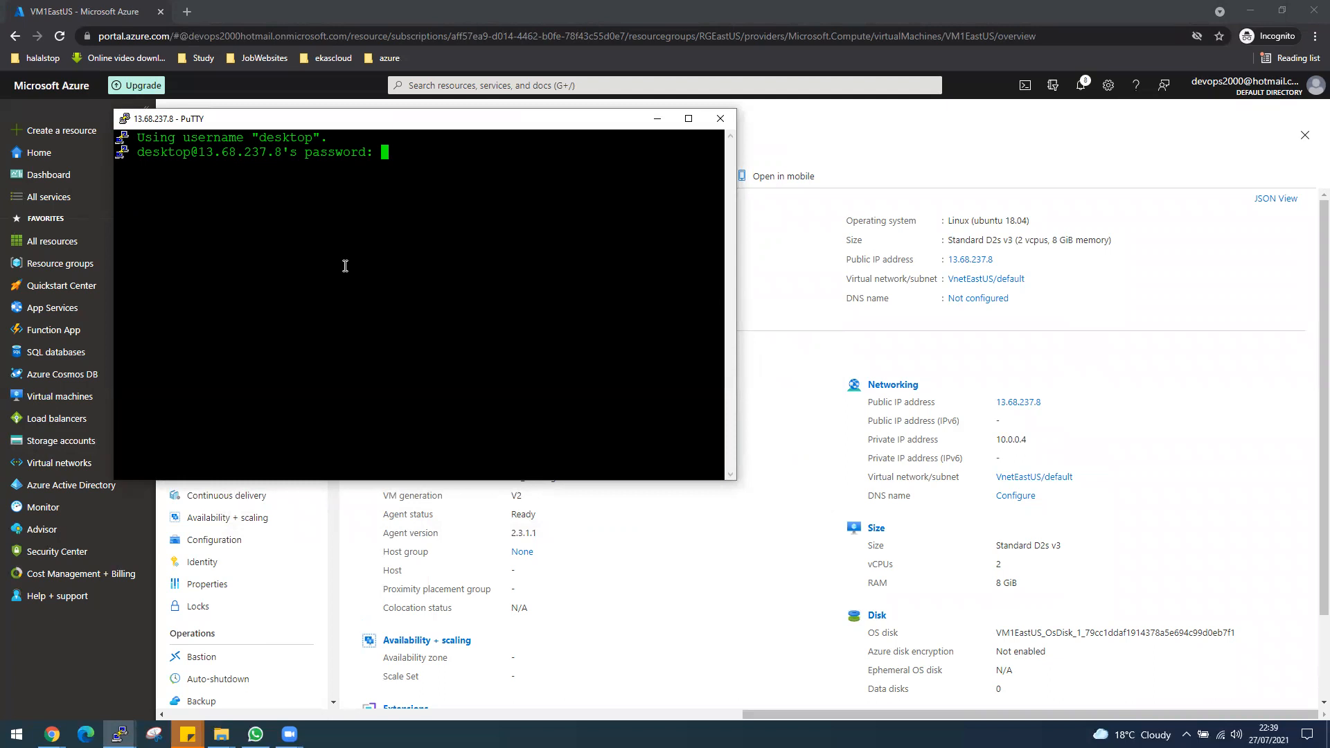
{"action": "key", "text": "Return"}
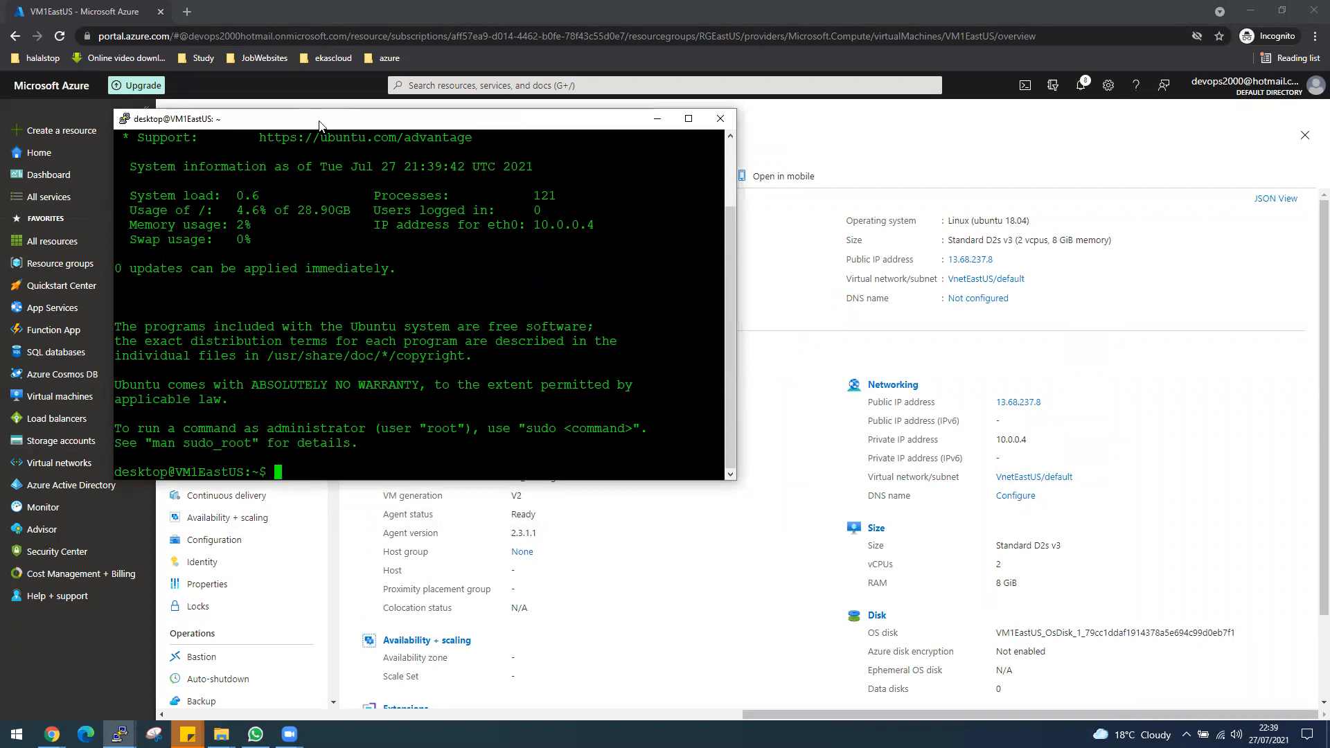
{"action": "left_click_drag", "start_coordinate": [320, 124], "coordinate": [210, 24]}
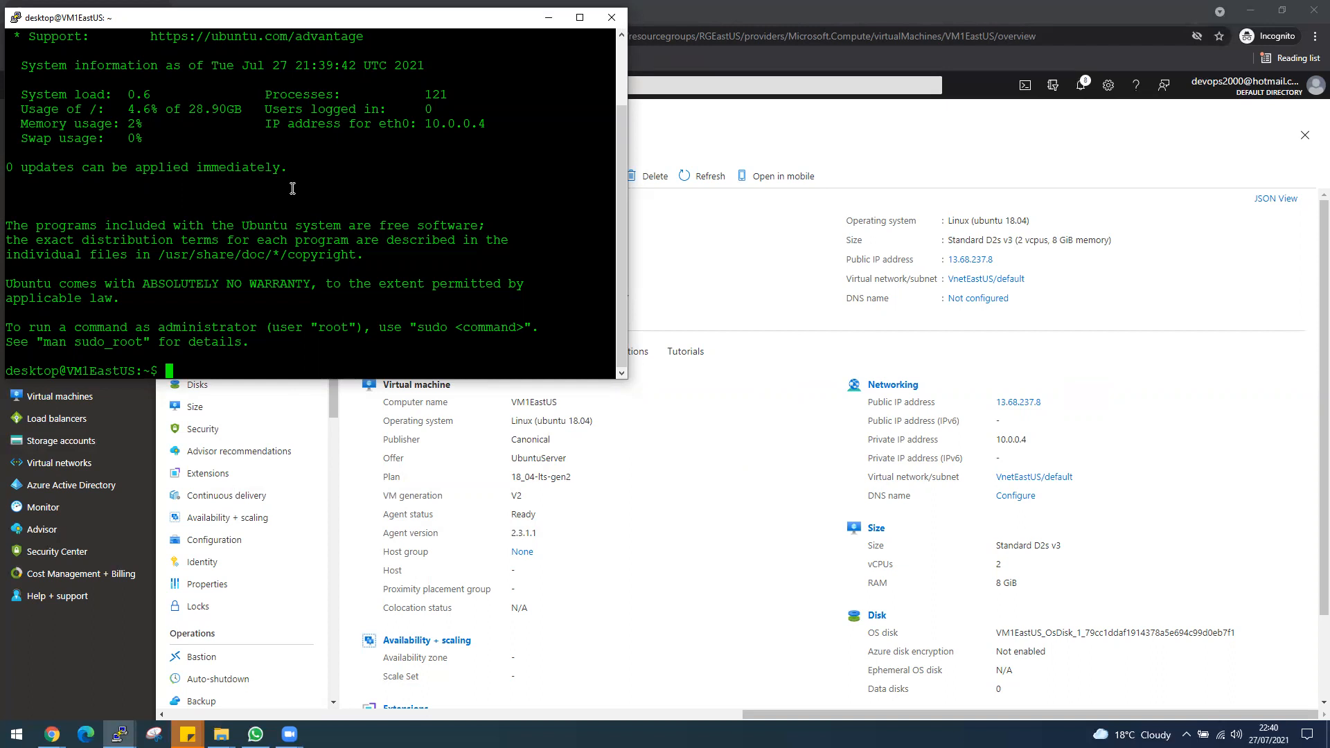
Switch to a root shell on VM1EastUS with sudo -i.
{"action": "type", "text": "sudo 0i"}
{"action": "key", "text": "Return"}
{"action": "type", "text": "sudo "}
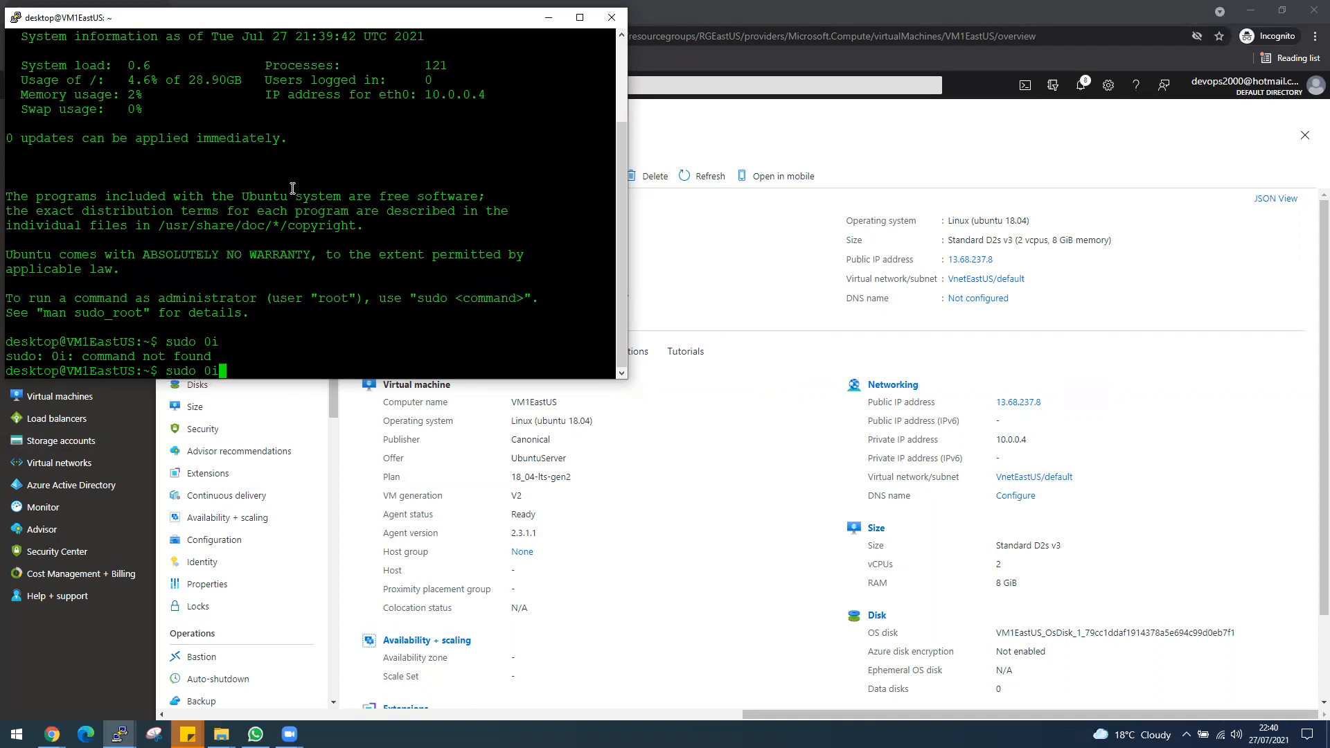
{"action": "type", "text": "-i"}
{"action": "key", "text": "Return"}
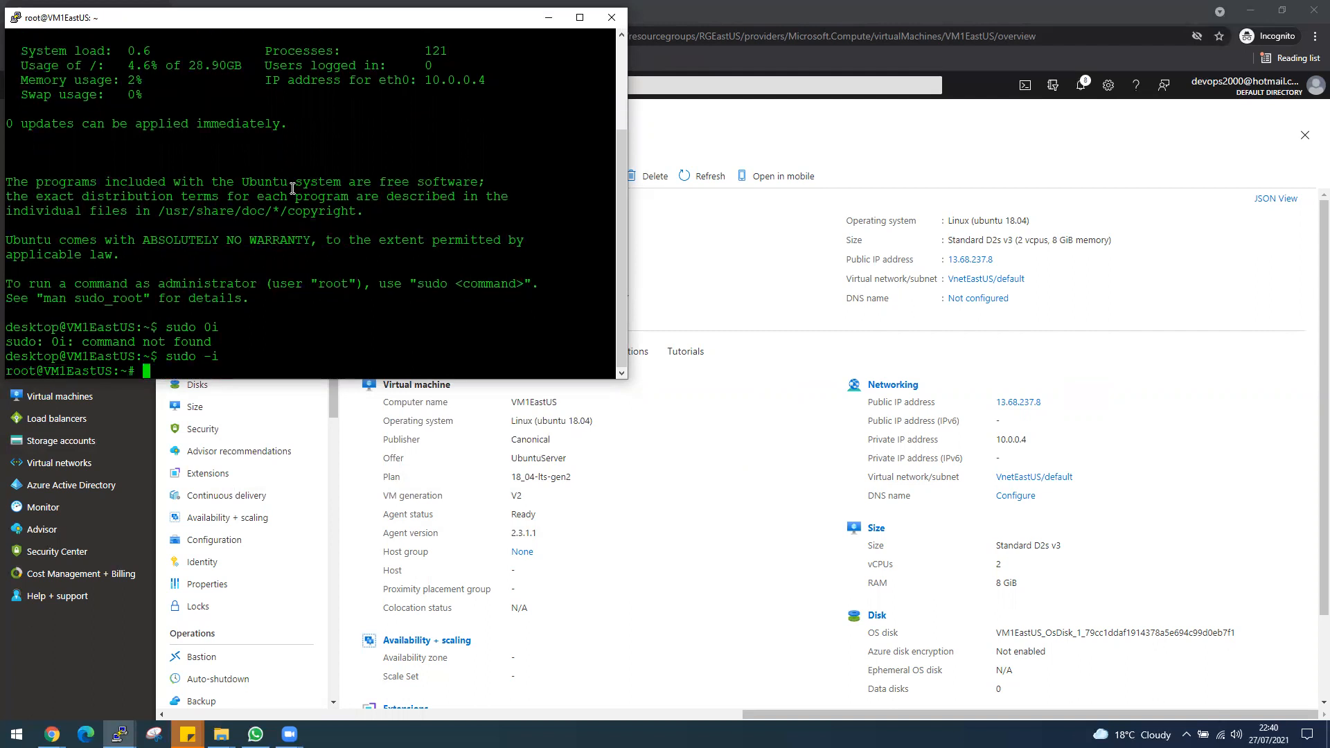
Refresh the package lists on VM1EastUS with apt-get update.
{"action": "type", "text": "apt-get ypda"}
{"action": "key", "text": "BackSpace"}
{"action": "key", "text": "BackSpace"}
{"action": "key", "text": "BackSpace"}
{"action": "key", "text": "BackSpace"}
{"action": "type", "text": "update"}
{"action": "key", "text": "Return"}
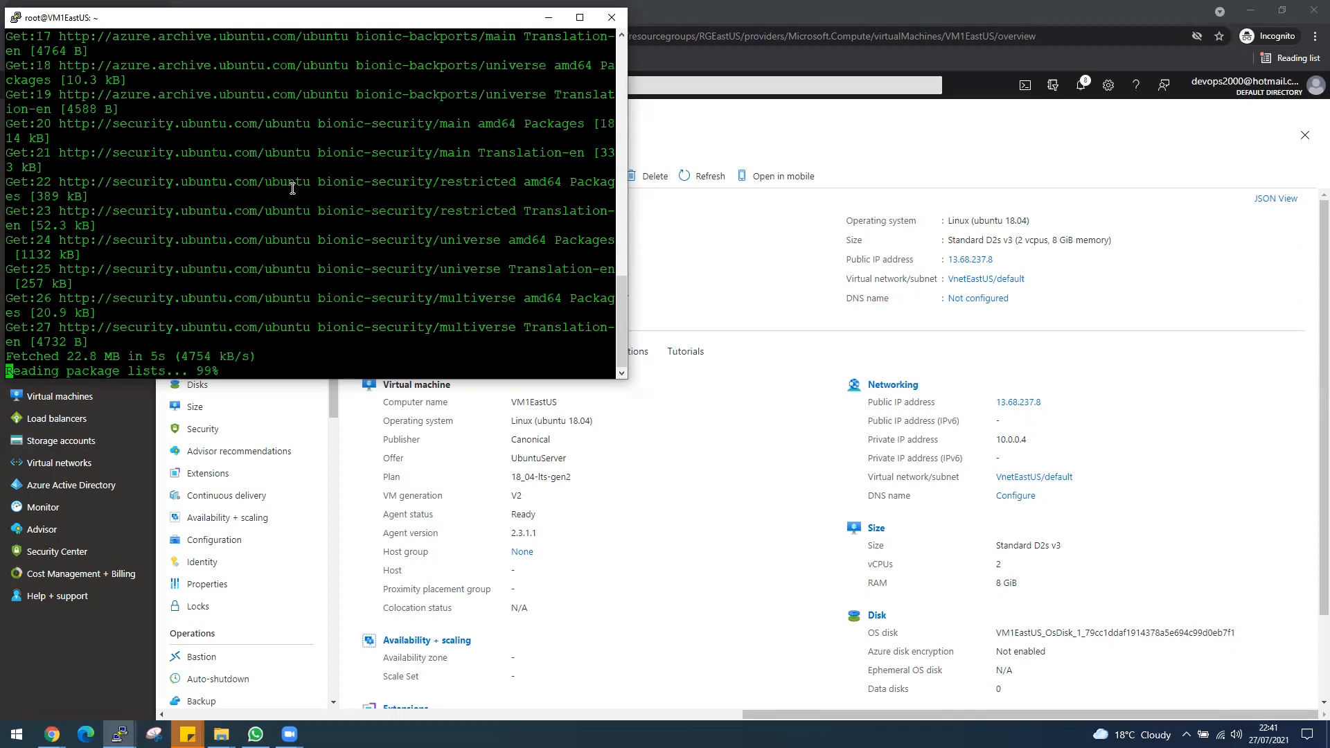
Install the Apache web server on VM1EastUS with apt-get install apache2 -y.
{"action": "key", "text": "Up"}
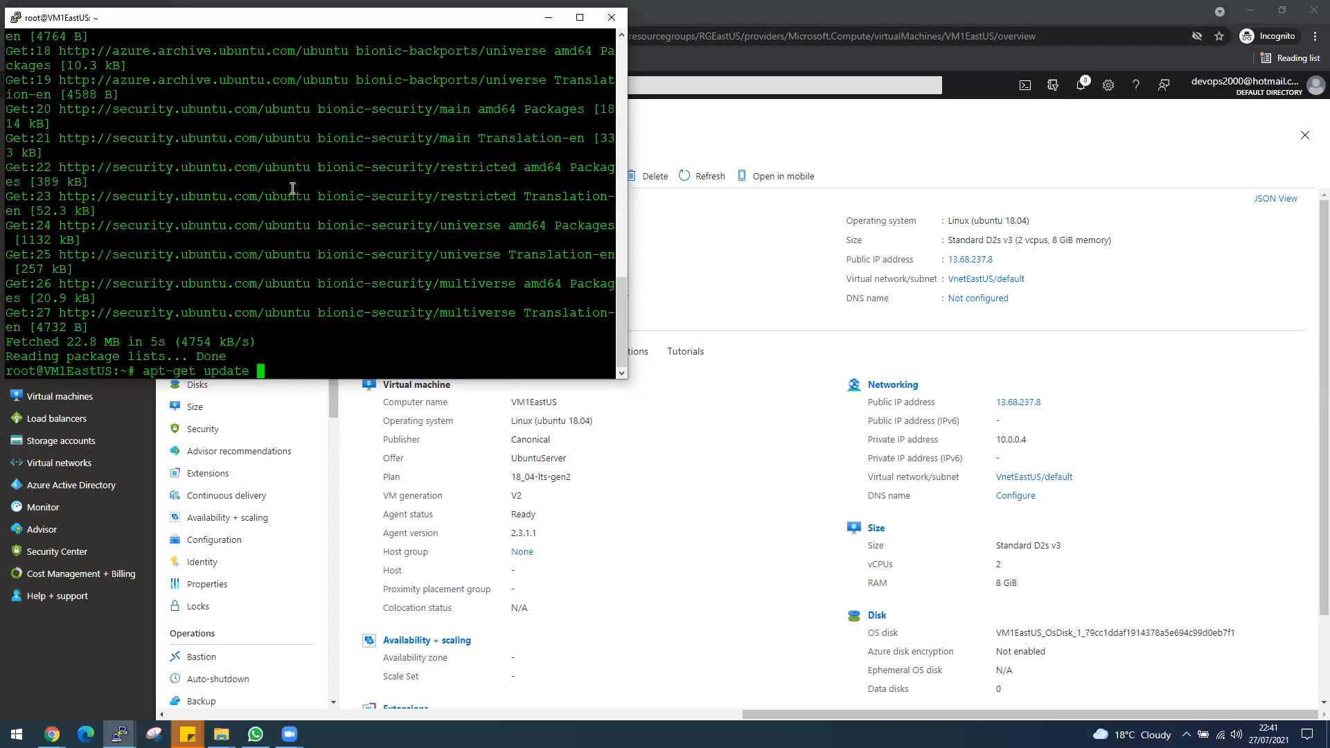
{"action": "key", "text": "BackSpace"}
{"action": "key", "text": "BackSpace"}
{"action": "key", "text": "BackSpace"}
{"action": "key", "text": "BackSpace"}
{"action": "key", "text": "BackSpace"}
{"action": "key", "text": "BackSpace"}
{"action": "key", "text": "BackSpace"}
{"action": "type", "text": "install ap"}
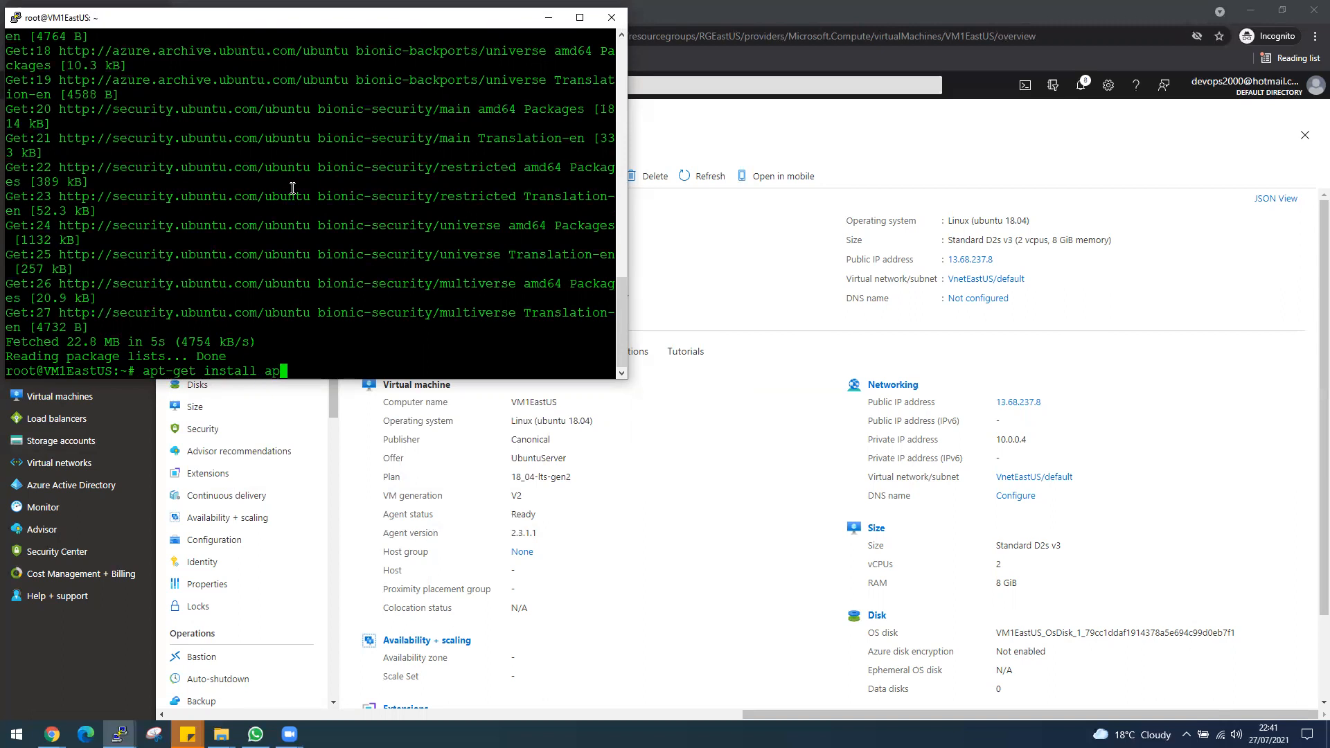
{"action": "type", "text": "c"}
{"action": "key", "text": "BackSpace"}
{"action": "type", "text": "ache2 -y"}
{"action": "key", "text": "Return"}
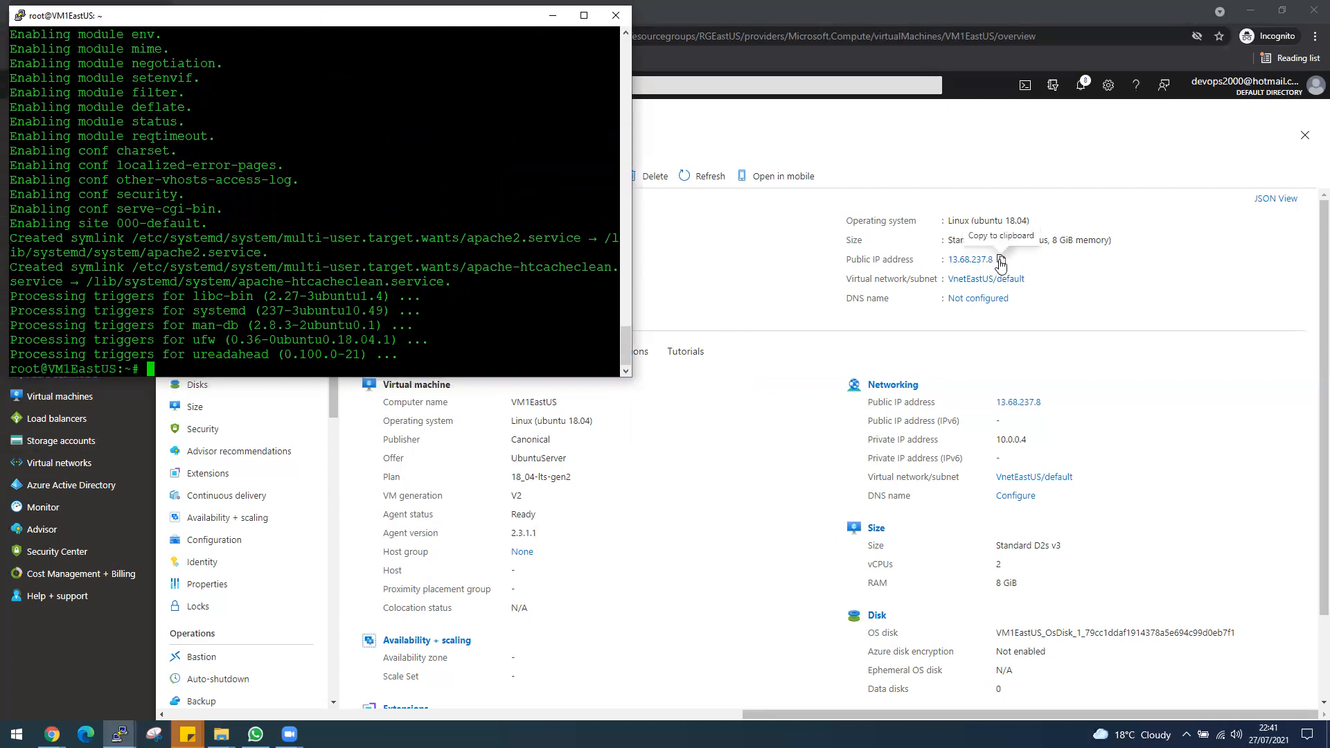
Copy VM1EastUS's public IP address, open it in a new browser tab and check the Apache2 page title.
{"action": "left_click", "coordinate": [1001, 260]}
{"action": "left_click", "coordinate": [187, 12]}
{"action": "right_click", "coordinate": [201, 32]}
{"action": "left_click", "coordinate": [251, 123]}
{"action": "key", "text": "Return"}
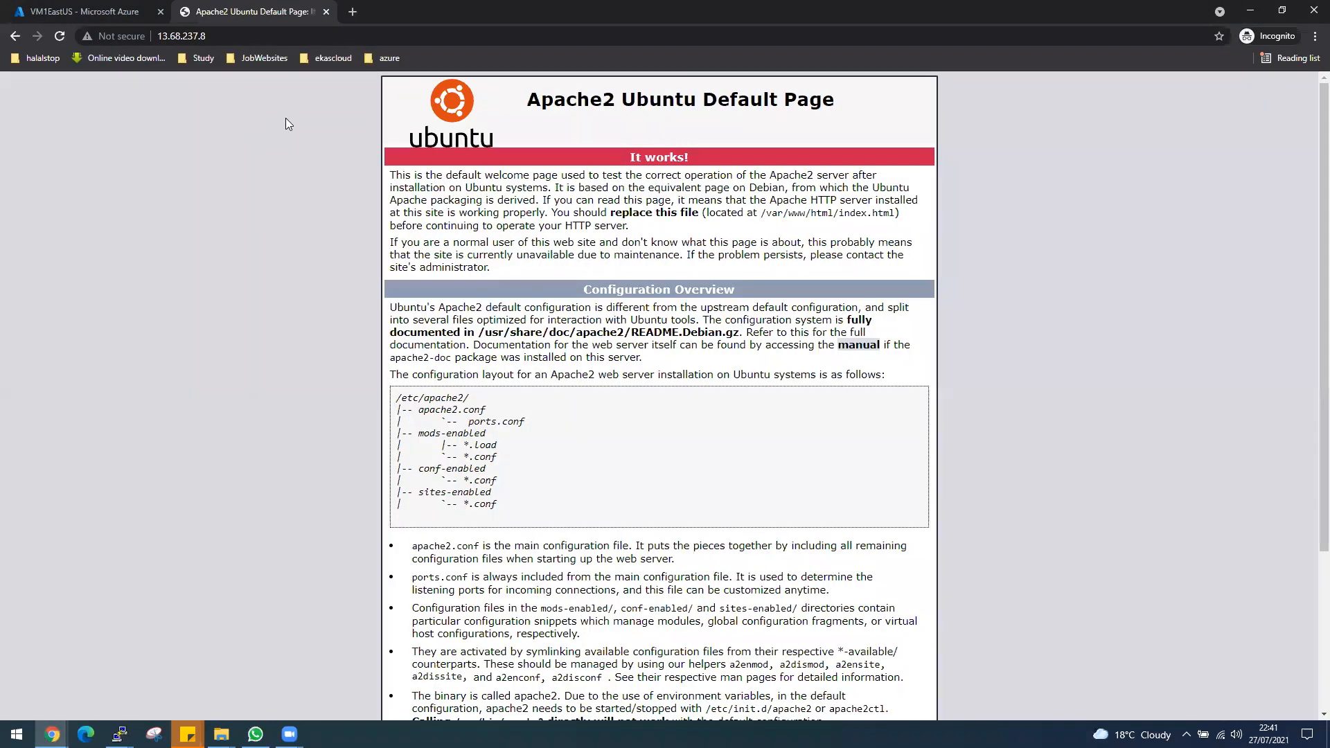
{"action": "left_click_drag", "start_coordinate": [541, 99], "coordinate": [836, 99]}
{"action": "left_click", "coordinate": [709, 97]}
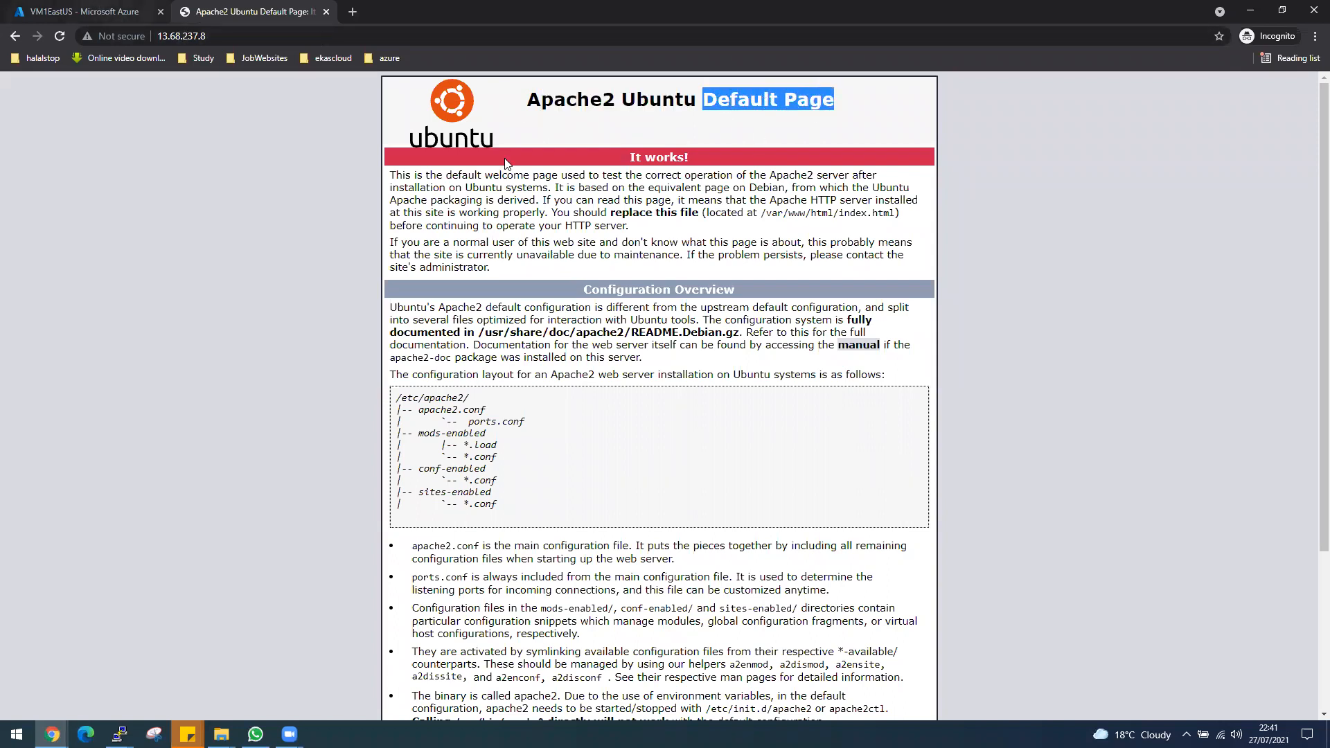
Return to the VM1EastUS overview, bring up the old VMweb2 PuTTY session, dismiss its error and close it.
{"action": "left_click", "coordinate": [37, 15]}
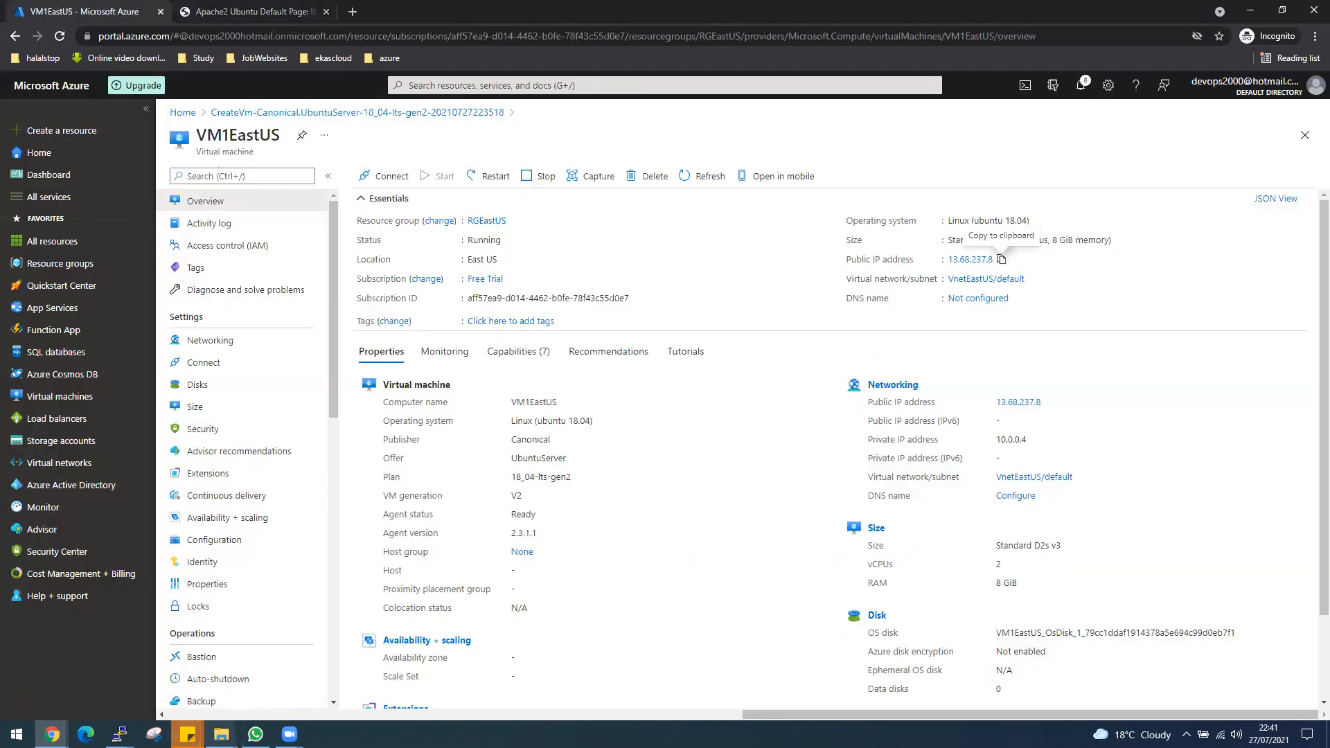
{"action": "left_click", "coordinate": [119, 734]}
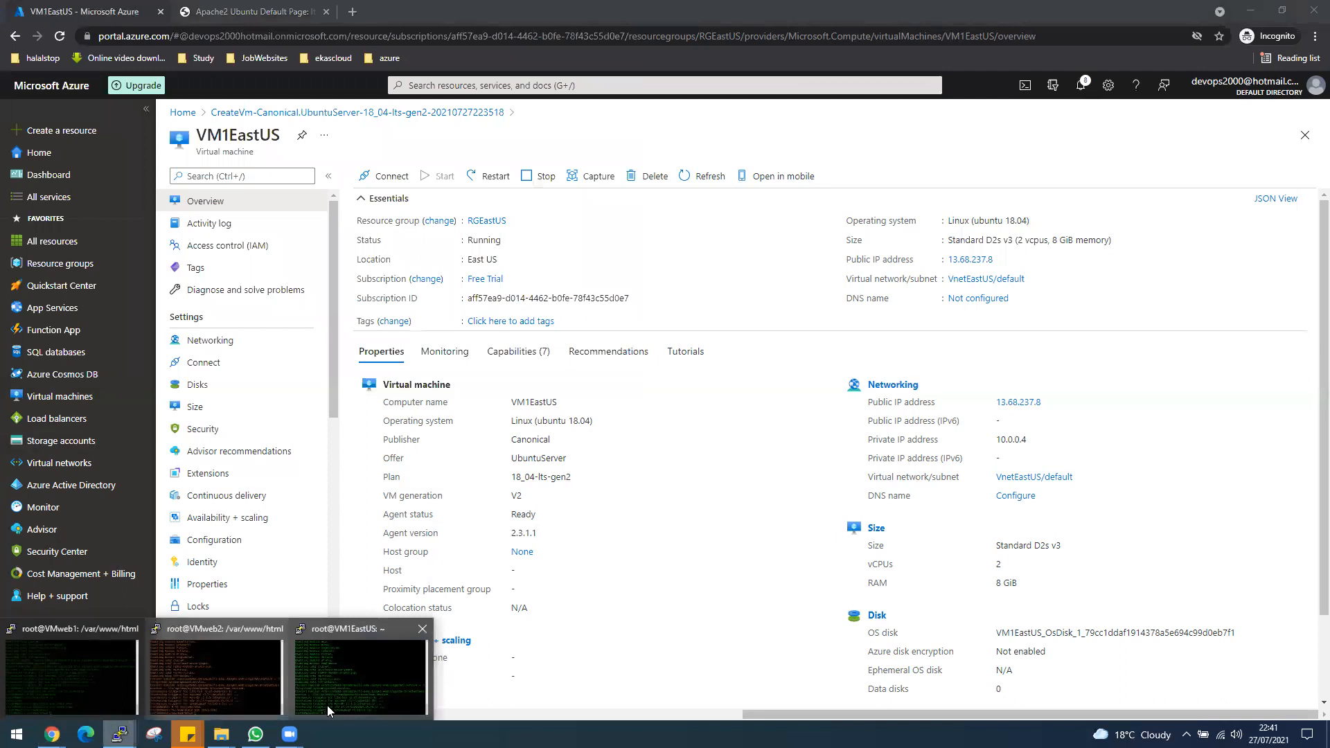
{"action": "left_click", "coordinate": [222, 668]}
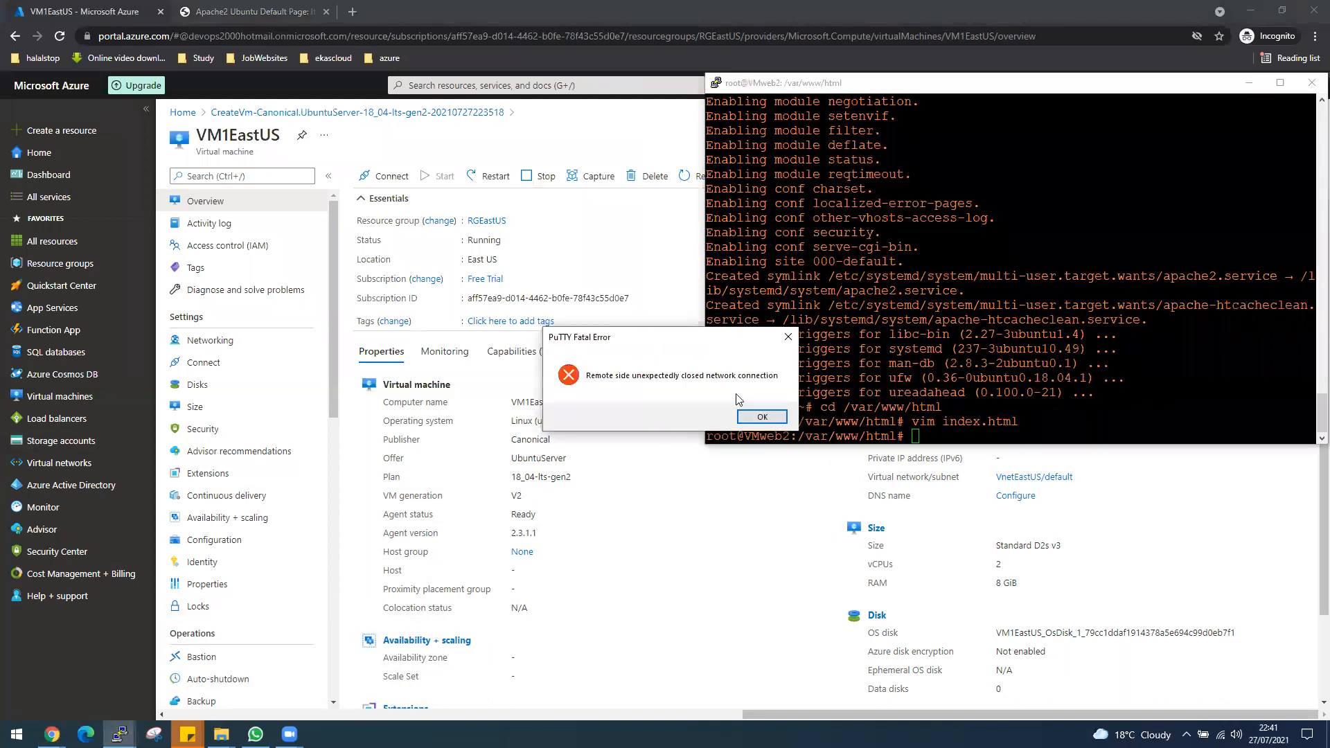
{"action": "key", "text": "Return"}
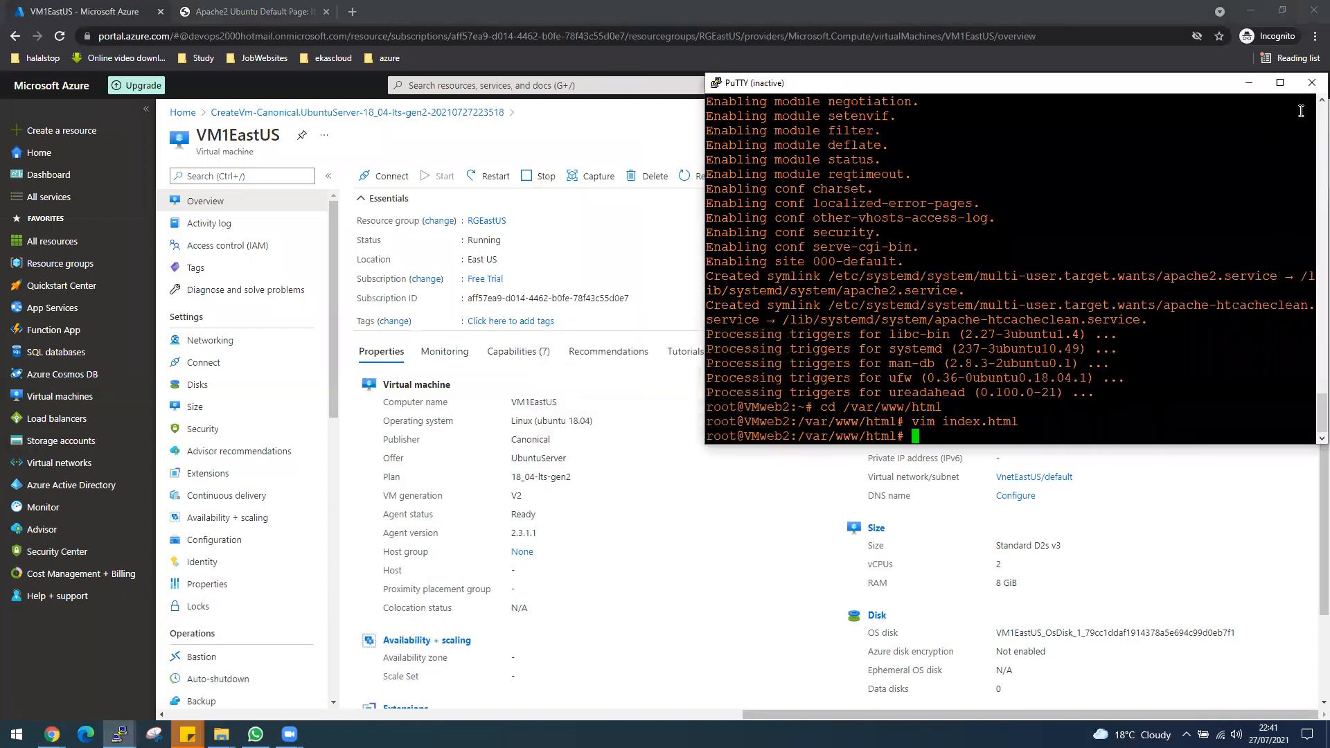
{"action": "left_click", "coordinate": [1310, 84]}
{"action": "left_click", "coordinate": [120, 734]}
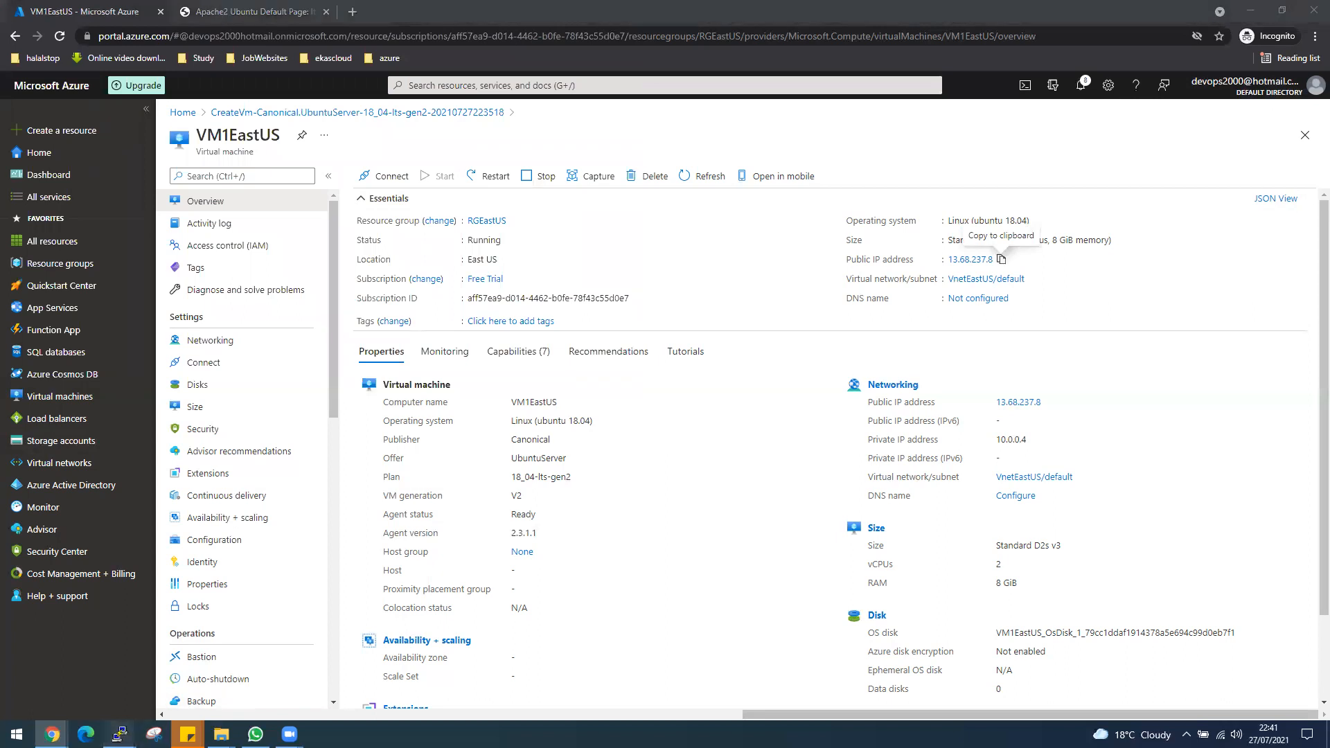
Dismiss the error in the old VMweb1 PuTTY session, close it and switch to the VM1EastUS terminal.
{"action": "left_click", "coordinate": [116, 657]}
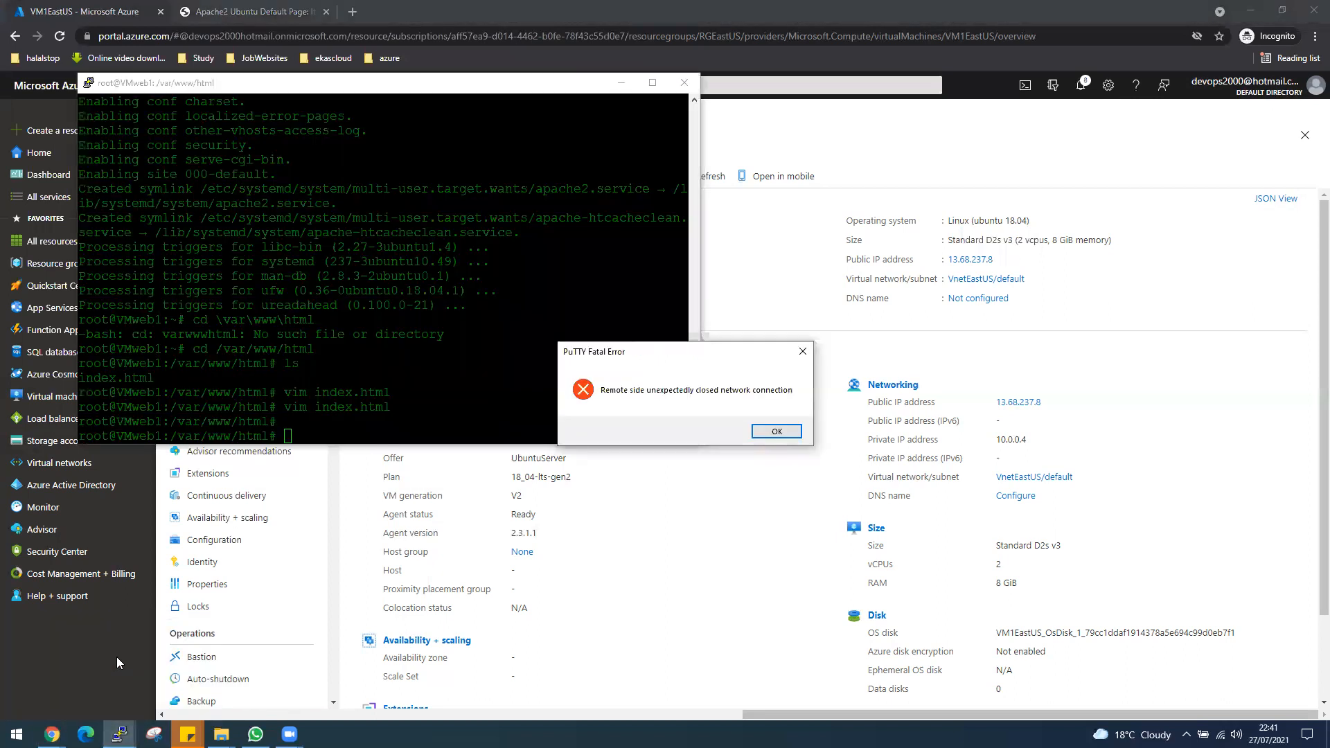
{"action": "left_click", "coordinate": [779, 433]}
{"action": "left_click", "coordinate": [684, 82]}
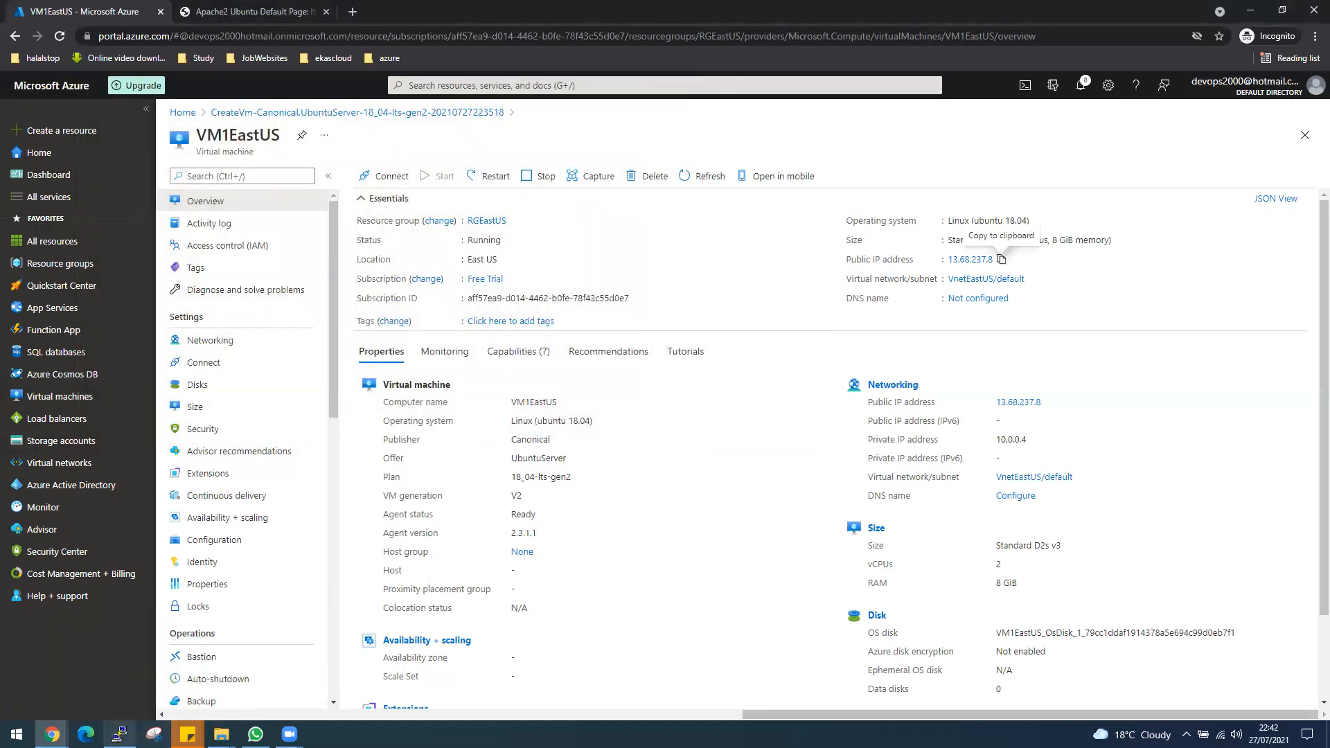
{"action": "left_click", "coordinate": [119, 734]}
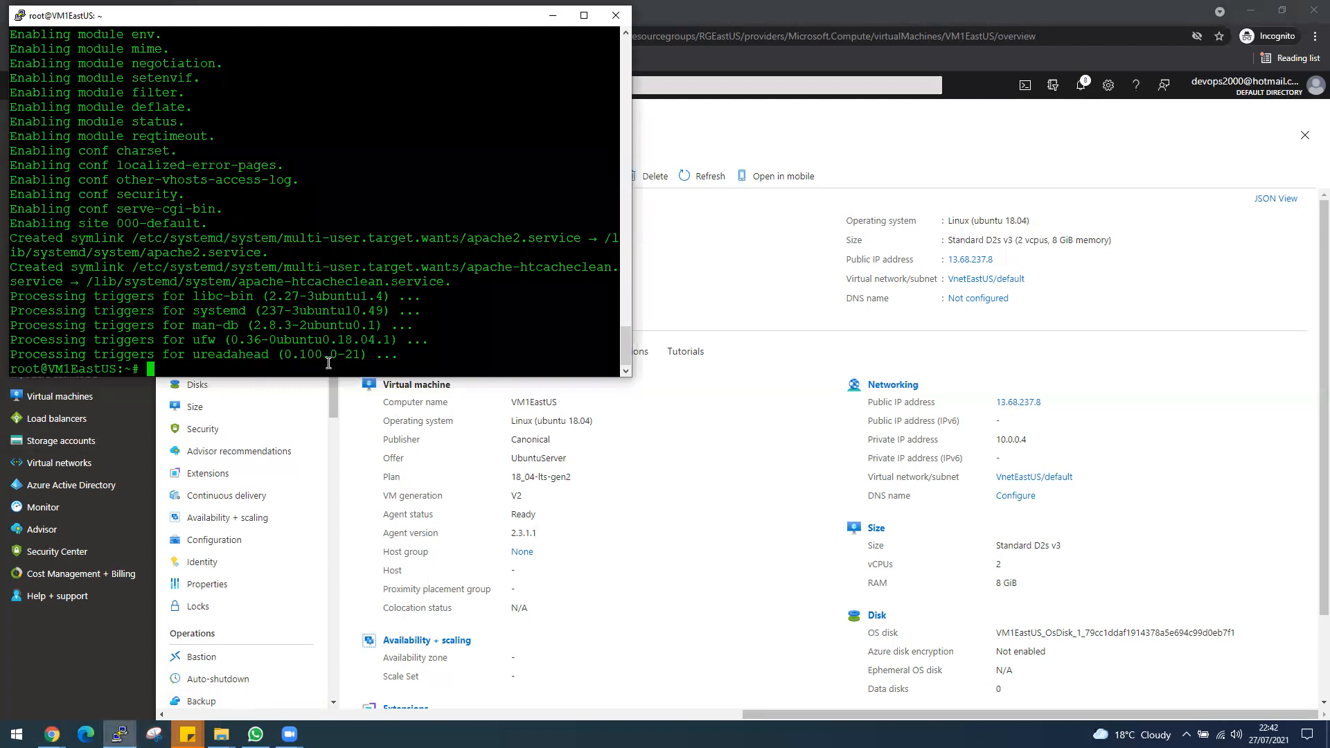
Try to change the working directory to \var\www\html on VM1EastUS.
{"action": "type", "text": "cd \\var\\www\\html"}
{"action": "key", "text": "Return"}
Recall the previous cd command and correct it to forward slashes to enter /var/www/html.
{"action": "key", "text": "Up"}
{"action": "key", "text": "Left"}
{"action": "key", "text": "Left"}
{"action": "key", "text": "Left"}
{"action": "key", "text": "Left"}
{"action": "key", "text": "Left"}
{"action": "key", "text": "Left"}
{"action": "key", "text": "Left"}
{"action": "key", "text": "Left"}
{"action": "key", "text": "Left"}
{"action": "key", "text": "Left"}
{"action": "key", "text": "Left"}
{"action": "key", "text": "Left"}
{"action": "key", "text": "Left"}
{"action": "key", "text": "Right"}
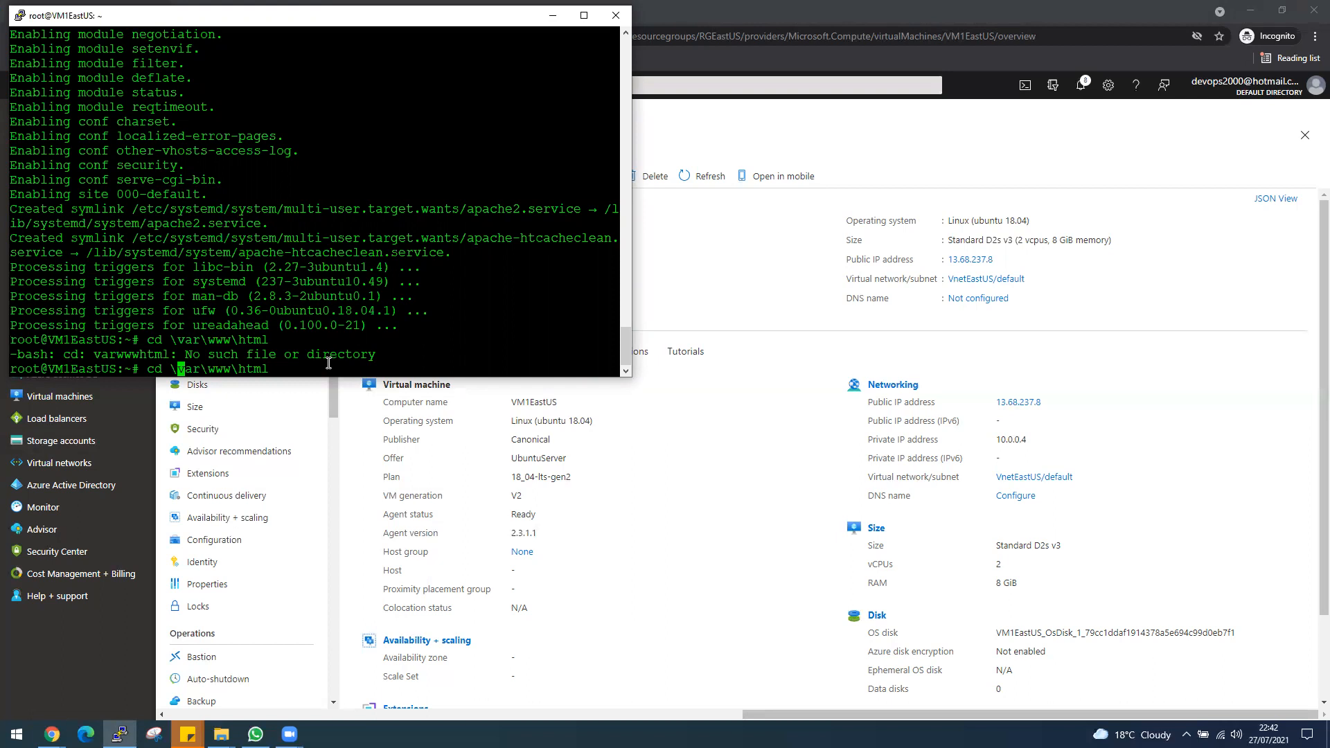
{"action": "key", "text": "Right"}
{"action": "key", "text": "Right"}
{"action": "key", "text": "Right"}
{"action": "key", "text": "Right"}
{"action": "key", "text": "BackSpace"}
{"action": "type", "text": "/"}
{"action": "key", "text": "Right"}
{"action": "key", "text": "Right"}
{"action": "key", "text": "Right"}
{"action": "key", "text": "Right"}
{"action": "key", "text": "BackSpace"}
{"action": "type", "text": "/"}
{"action": "key", "text": "Return"}
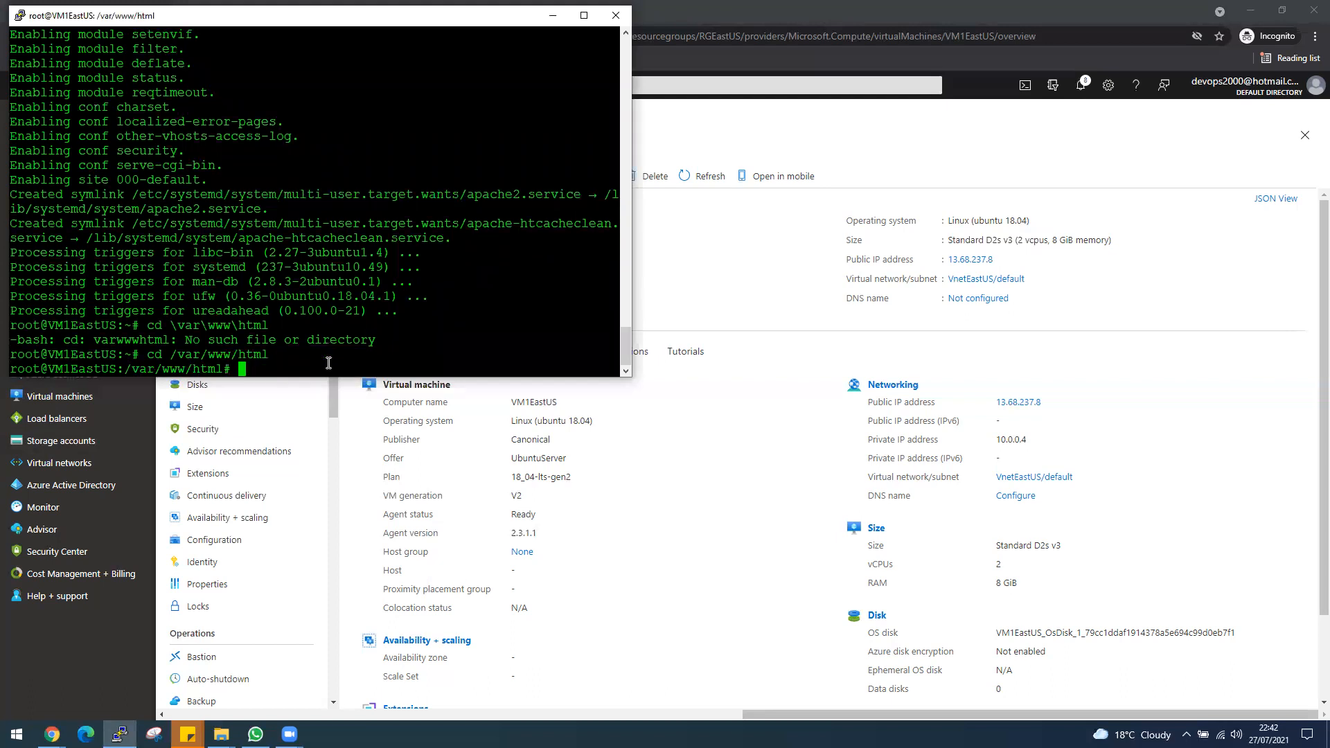
List the files in the /var/www/html directory with ls.
{"action": "type", "text": "vim"}
{"action": "key", "text": "BackSpace"}
{"action": "key", "text": "BackSpace"}
{"action": "key", "text": "BackSpace"}
{"action": "key", "text": "BackSpace"}
{"action": "type", "text": "ls"}
{"action": "key", "text": "Return"}
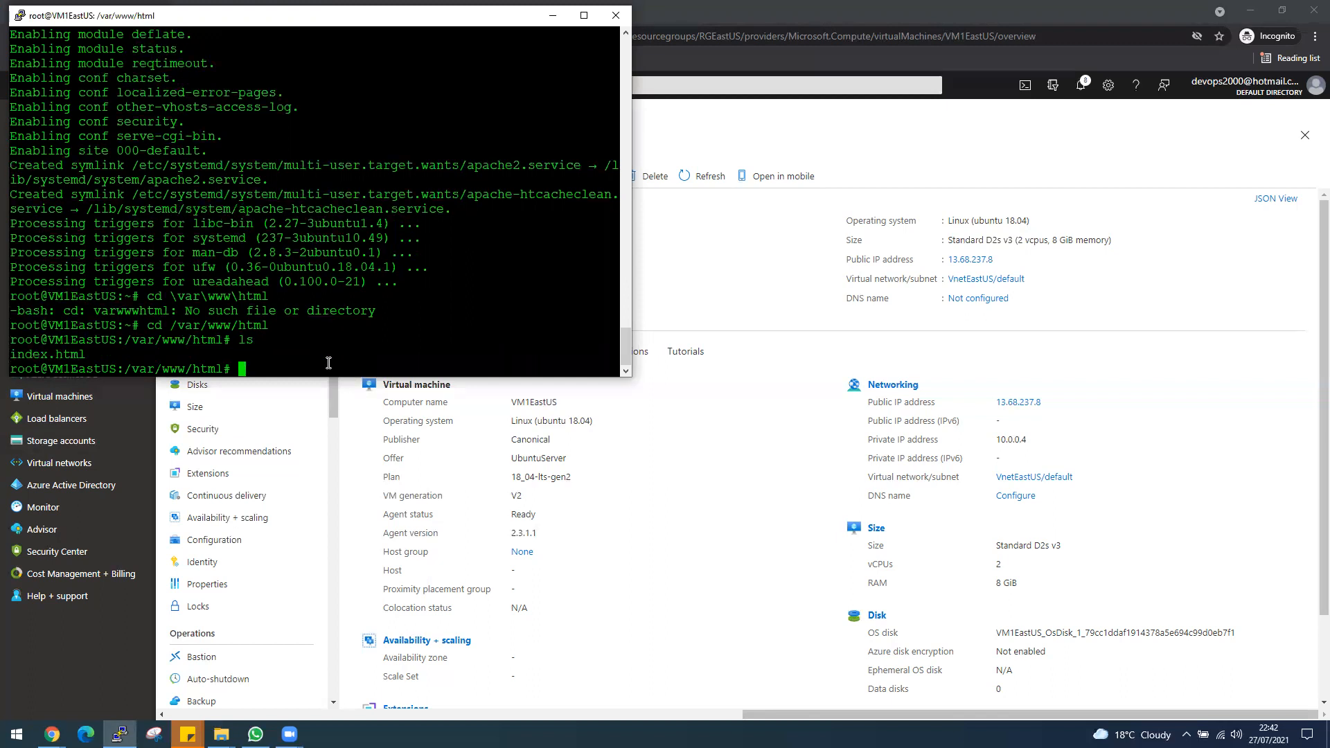
Open index.html in Vim and go to the "Apache2 Ubuntu Default Page" heading in the page body.
{"action": "type", "text": "vim i"}
{"action": "key", "text": "Tab"}
{"action": "key", "text": "Return"}
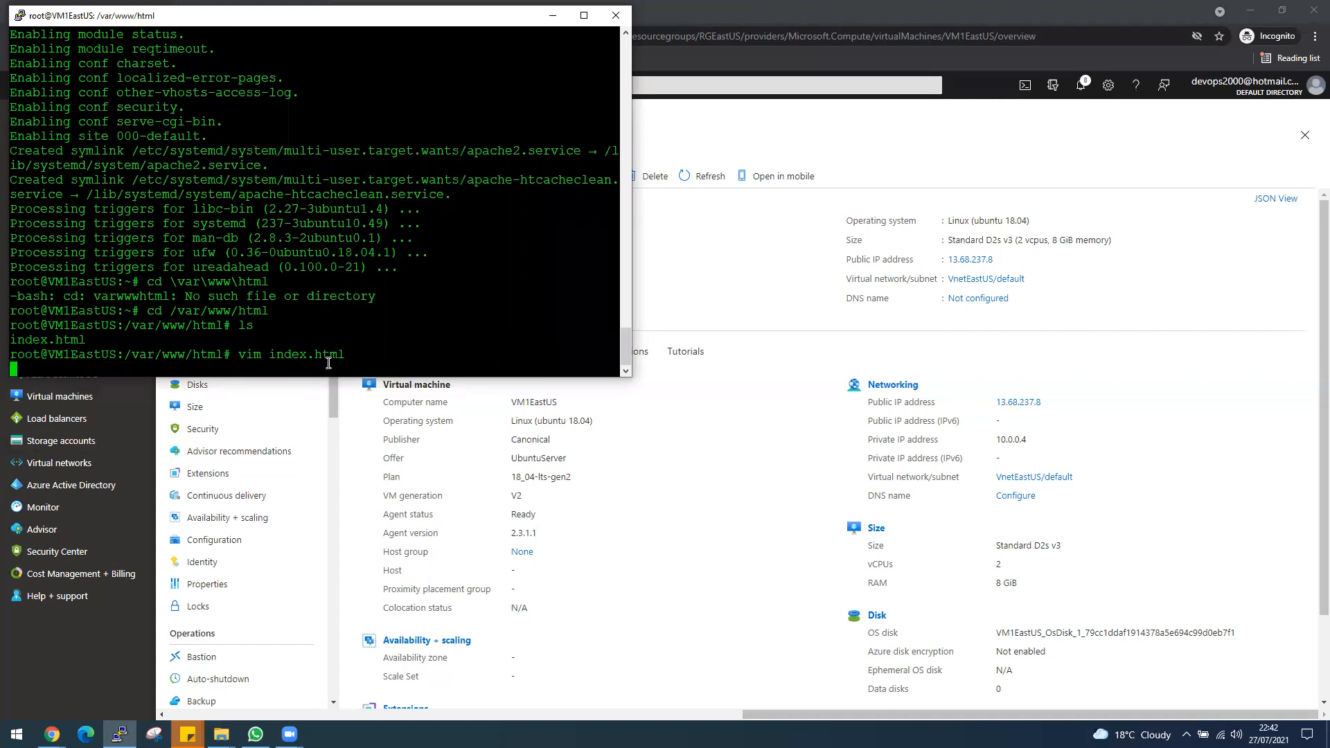
{"action": "key", "text": "Down"}
{"action": "key", "text": "Down"}
{"action": "key", "text": "Down"}
{"action": "key", "text": "Down"}
{"action": "key", "text": "Down"}
{"action": "key", "text": "Down"}
{"action": "key", "text": "Down"}
{"action": "key", "text": "Down"}
{"action": "key", "text": "Down"}
{"action": "key", "text": "Down"}
{"action": "key", "text": "Down"}
{"action": "key", "text": "Down"}
{"action": "key", "text": "Down"}
{"action": "key", "text": "Down"}
{"action": "key", "text": "Down"}
{"action": "key", "text": "Down"}
{"action": "key", "text": "Down"}
{"action": "key", "text": "Down"}
{"action": "key", "text": "Down"}
{"action": "key", "text": "Down"}
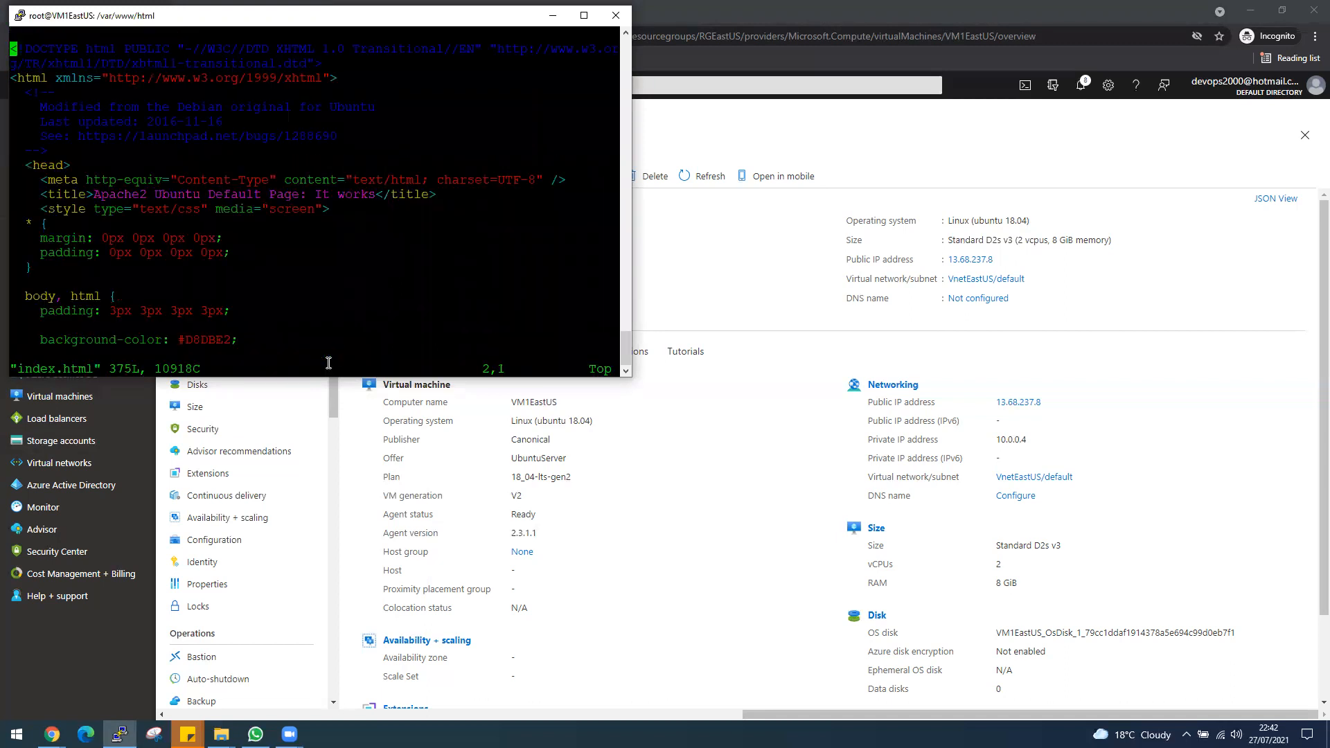
{"action": "key", "text": "Down"}
{"action": "key", "text": "Down"}
{"action": "key", "text": "Down"}
{"action": "key", "text": "Down"}
{"action": "key", "text": "Down"}
{"action": "key", "text": "Down"}
{"action": "key", "text": "Down"}
{"action": "key", "text": "Down"}
{"action": "key", "text": "Down"}
{"action": "key", "text": "Down"}
{"action": "key", "text": "Down"}
{"action": "key", "text": "Down"}
{"action": "key", "text": "Down"}
{"action": "key", "text": "Down"}
{"action": "key", "text": "Down"}
{"action": "key", "text": "Down"}
{"action": "key", "text": "Down"}
{"action": "key", "text": "Down"}
{"action": "key", "text": "Down"}
{"action": "key", "text": "Down"}
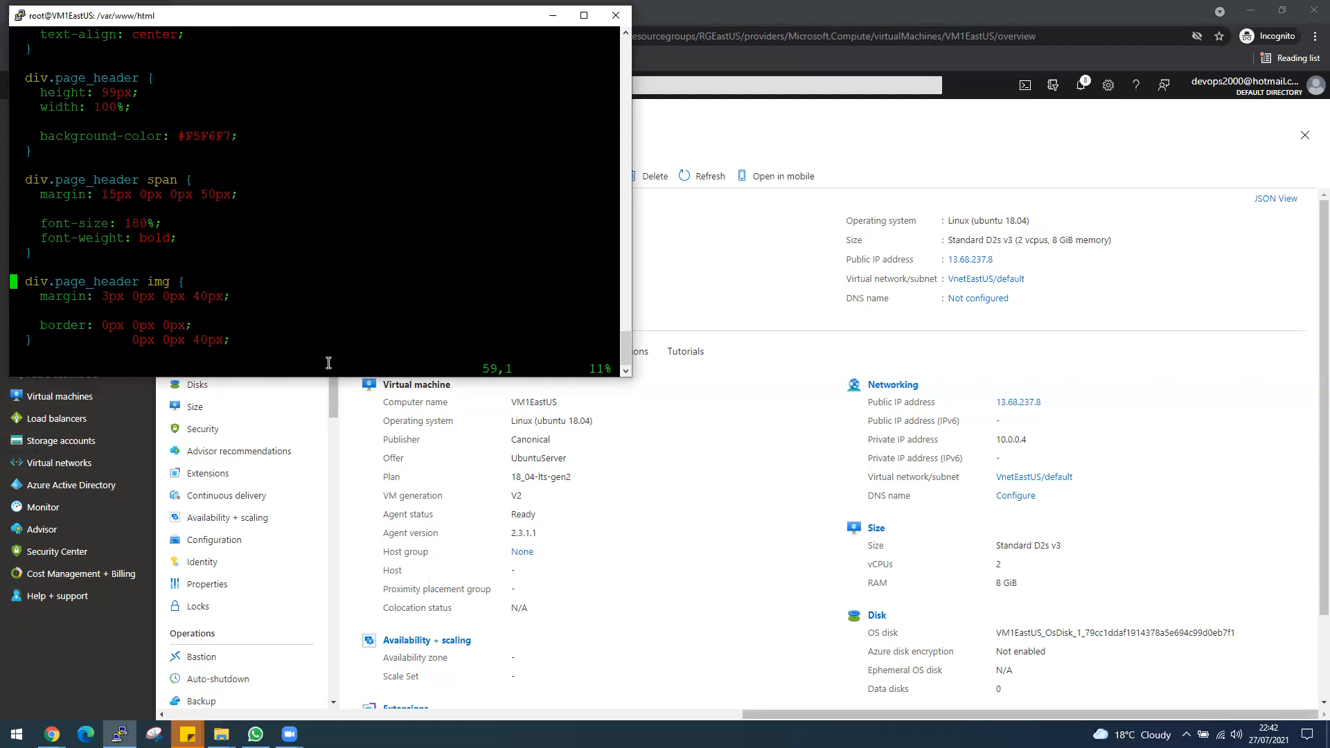
{"action": "key", "text": "Down"}
{"action": "key", "text": "Down"}
{"action": "key", "text": "Down"}
{"action": "key", "text": "Down"}
{"action": "key", "text": "Down"}
{"action": "key", "text": "Down"}
{"action": "key", "text": "Down"}
{"action": "key", "text": "Down"}
{"action": "key", "text": "Down"}
{"action": "key", "text": "Down"}
{"action": "key", "text": "Down"}
{"action": "key", "text": "Down"}
{"action": "key", "text": "Down"}
{"action": "key", "text": "Down"}
{"action": "key", "text": "Down"}
{"action": "key", "text": "Down"}
{"action": "key", "text": "Down"}
{"action": "key", "text": "Down"}
{"action": "key", "text": "Down"}
{"action": "key", "text": "Down"}
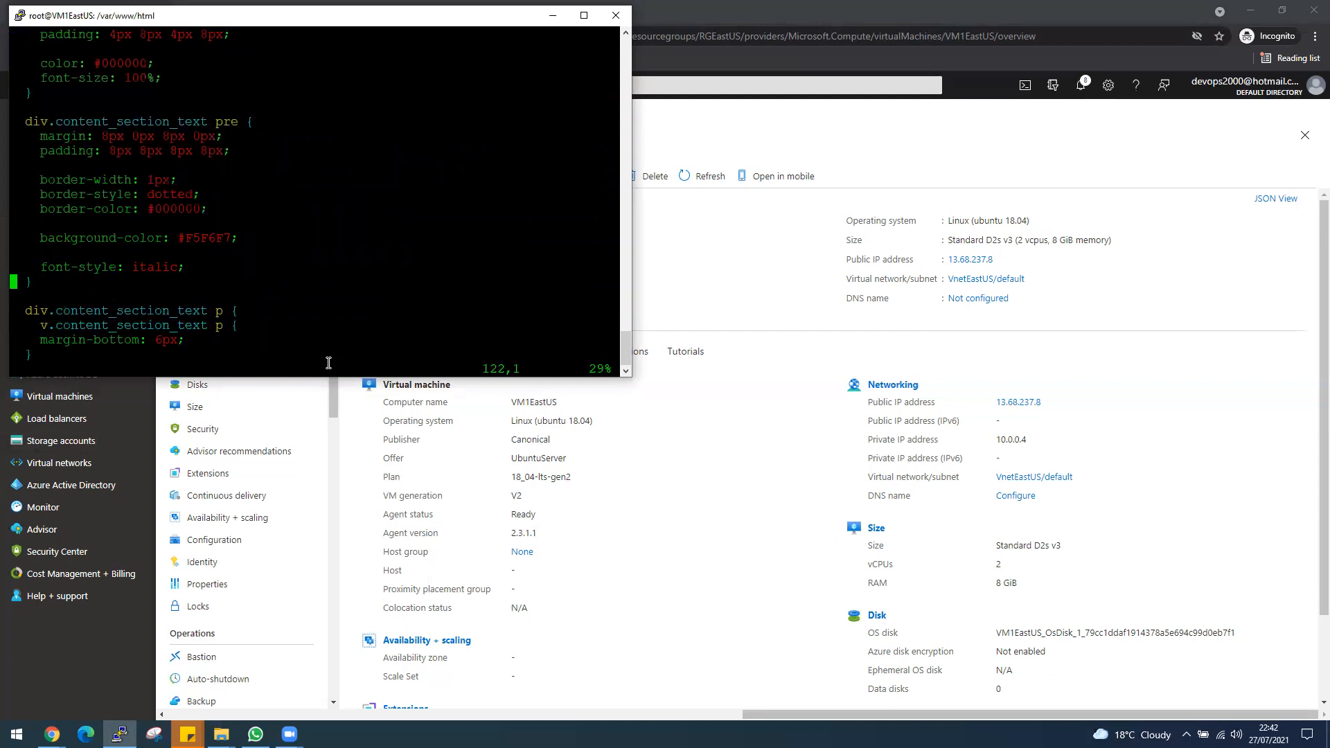
{"action": "key", "text": "Down"}
{"action": "key", "text": "Down"}
{"action": "key", "text": "Down"}
{"action": "key", "text": "Down"}
{"action": "key", "text": "Down"}
{"action": "key", "text": "Down"}
{"action": "key", "text": "Down"}
{"action": "key", "text": "Down"}
{"action": "key", "text": "Down"}
{"action": "key", "text": "Down"}
{"action": "key", "text": "Down"}
{"action": "key", "text": "Down"}
{"action": "key", "text": "Down"}
{"action": "key", "text": "Down"}
{"action": "key", "text": "Down"}
{"action": "key", "text": "Down"}
{"action": "key", "text": "Down"}
{"action": "key", "text": "Down"}
{"action": "key", "text": "Down"}
{"action": "key", "text": "Down"}
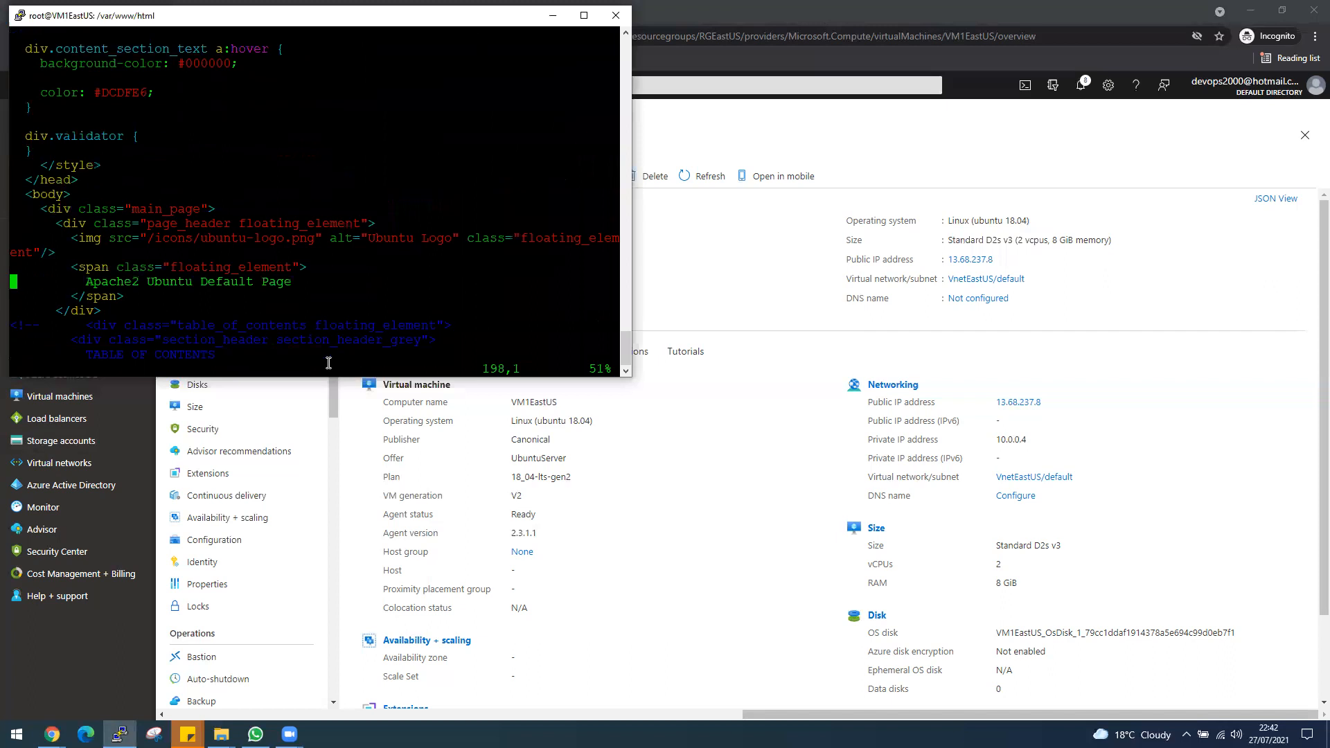
Append 2 to the "Apache2 Ubuntu Default Page" heading, then save index.html and quit Vim.
{"action": "key", "text": "Right"}
{"action": "key", "text": "Right"}
{"action": "key", "text": "Right"}
{"action": "key", "text": "Right"}
{"action": "key", "text": "Right"}
{"action": "key", "text": "Right"}
{"action": "key", "text": "Right"}
{"action": "key", "text": "Right"}
{"action": "key", "text": "Right"}
{"action": "key", "text": "Right"}
{"action": "key", "text": "Right"}
{"action": "key", "text": "Right"}
{"action": "key", "text": "Right"}
{"action": "key", "text": "Right"}
{"action": "key", "text": "Right"}
{"action": "key", "text": "Right"}
{"action": "key", "text": "Right"}
{"action": "key", "text": "Right"}
{"action": "key", "text": "Right"}
{"action": "key", "text": "Right"}
{"action": "key", "text": "Right"}
{"action": "key", "text": "Right"}
{"action": "key", "text": "Right"}
{"action": "key", "text": "Right"}
{"action": "key", "text": "Right"}
{"action": "key", "text": "Right"}
{"action": "key", "text": "Right"}
{"action": "key", "text": "Right"}
{"action": "key", "text": "Right"}
{"action": "key", "text": "Right"}
{"action": "key", "text": "Right"}
{"action": "key", "text": "Right"}
{"action": "key", "text": "Right"}
{"action": "key", "text": "Right"}
{"action": "key", "text": "Up"}
{"action": "key", "text": "End"}
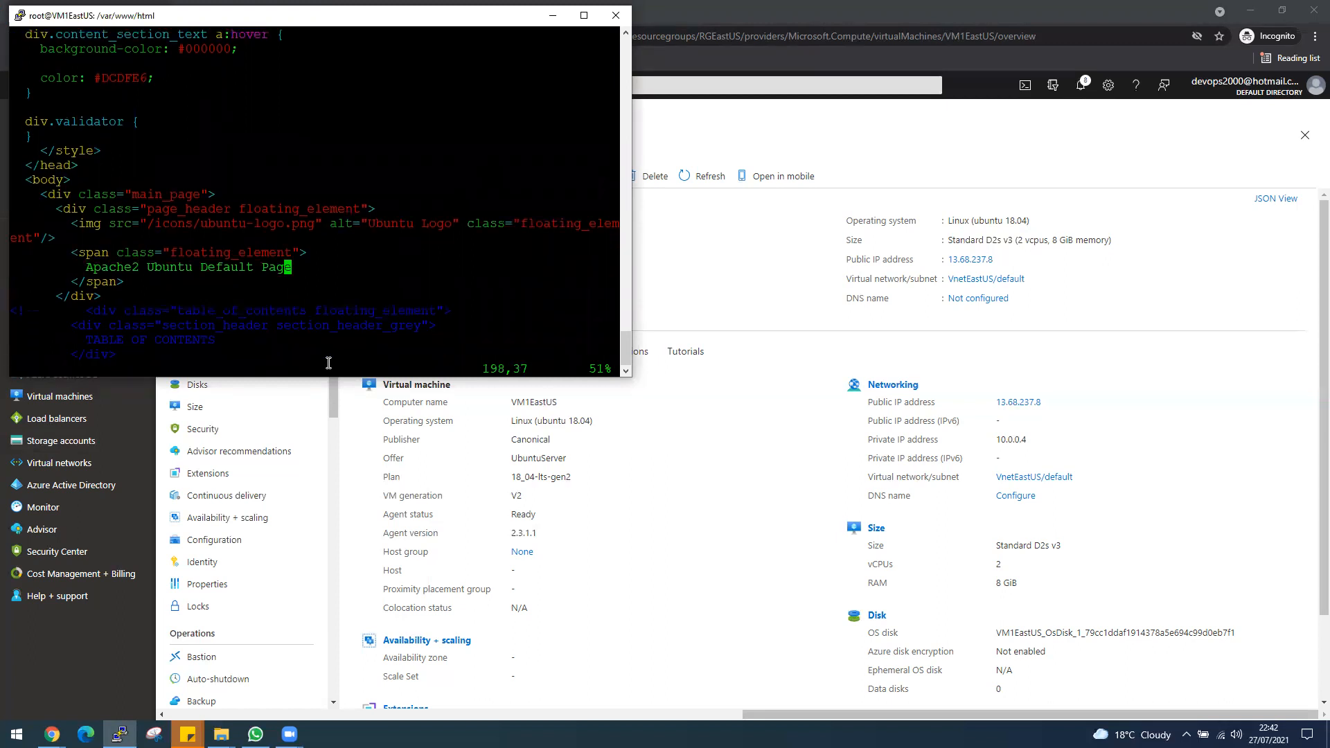
{"action": "key", "text": "i"}
{"action": "key", "text": "BackSpace"}
{"action": "key", "text": "End"}
{"action": "type", "text": "2"}
{"action": "key", "text": "Escape"}
{"action": "key", "text": "colon"}
{"action": "type", "text": "wq"}
{"action": "key", "text": "Return"}
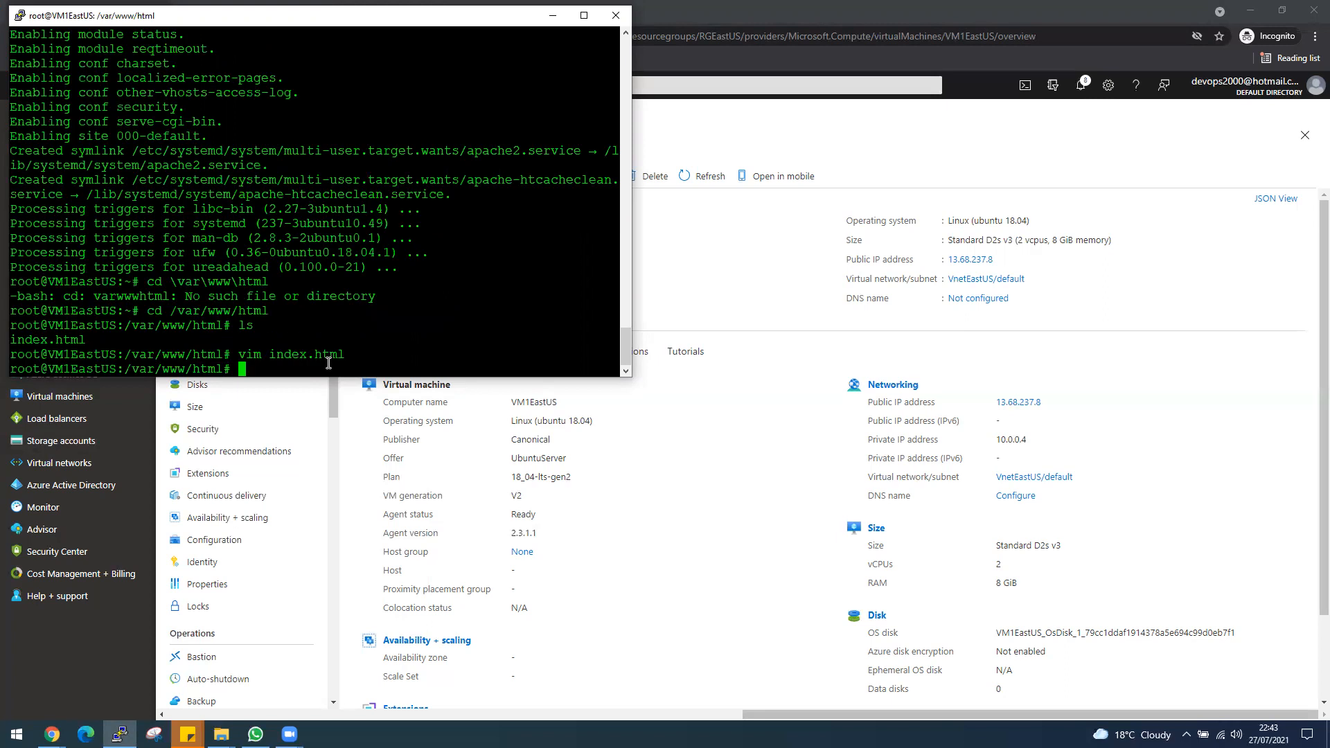
Switch to the browser, reload VM1EastUS's Apache page and check the edited heading.
{"action": "left_click", "coordinate": [899, 26]}
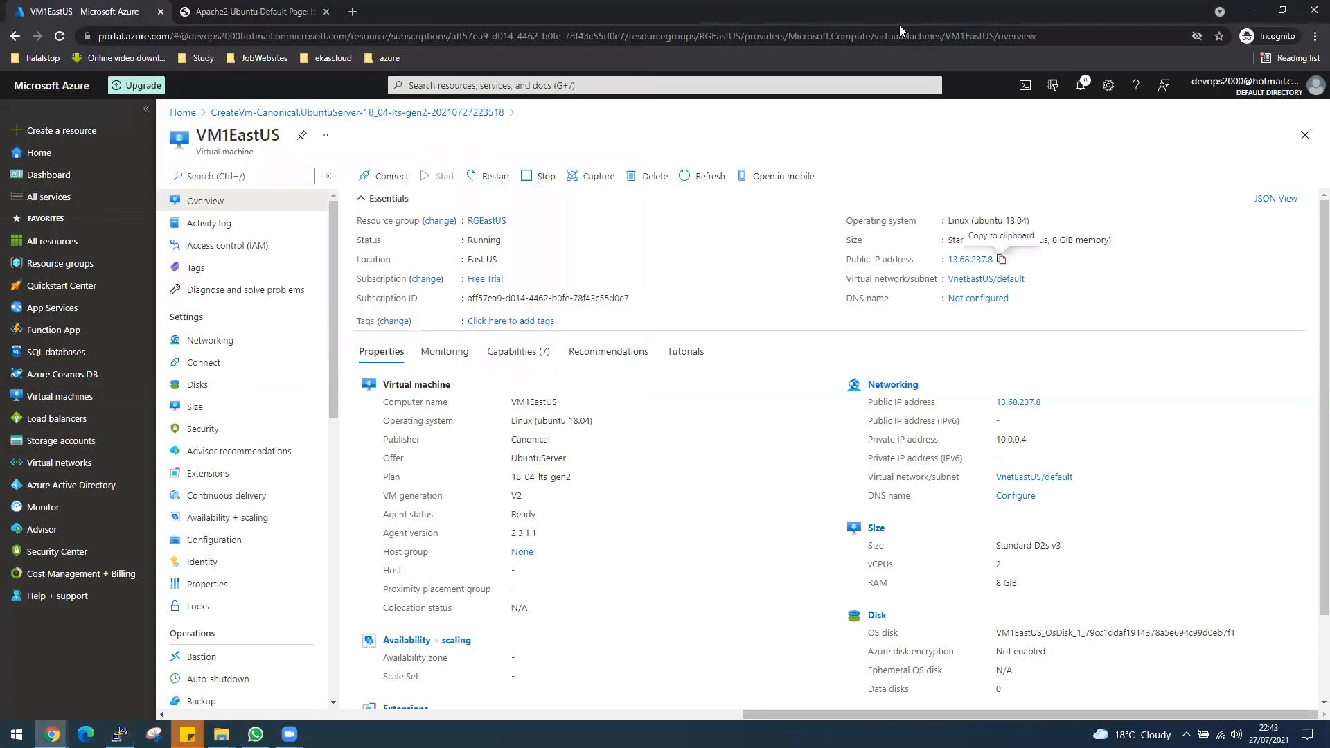
{"action": "left_click", "coordinate": [291, 11]}
{"action": "left_click", "coordinate": [60, 36]}
{"action": "double_click", "coordinate": [846, 100]}
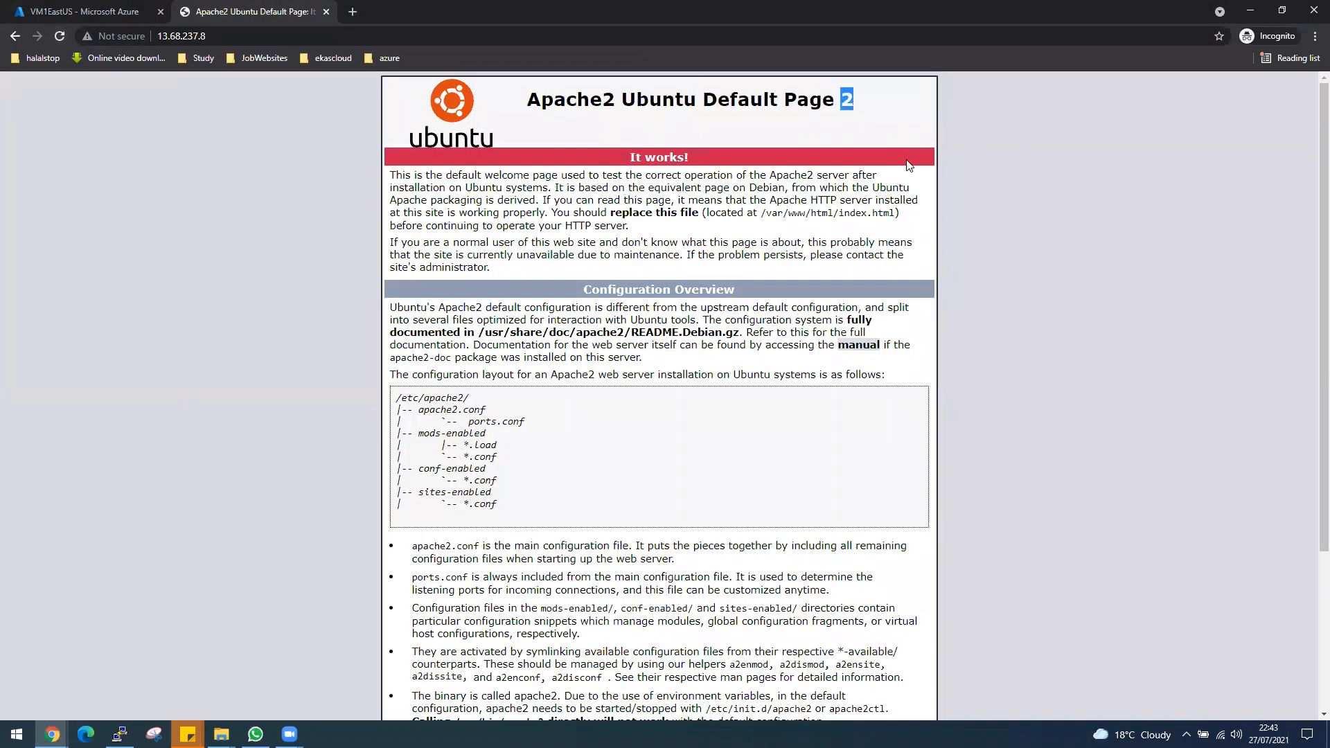
Start creating a virtual machine in the Azure portal with resource group NetworkWatcherRG and the name VM2EastUS.
{"action": "left_click", "coordinate": [100, 12]}
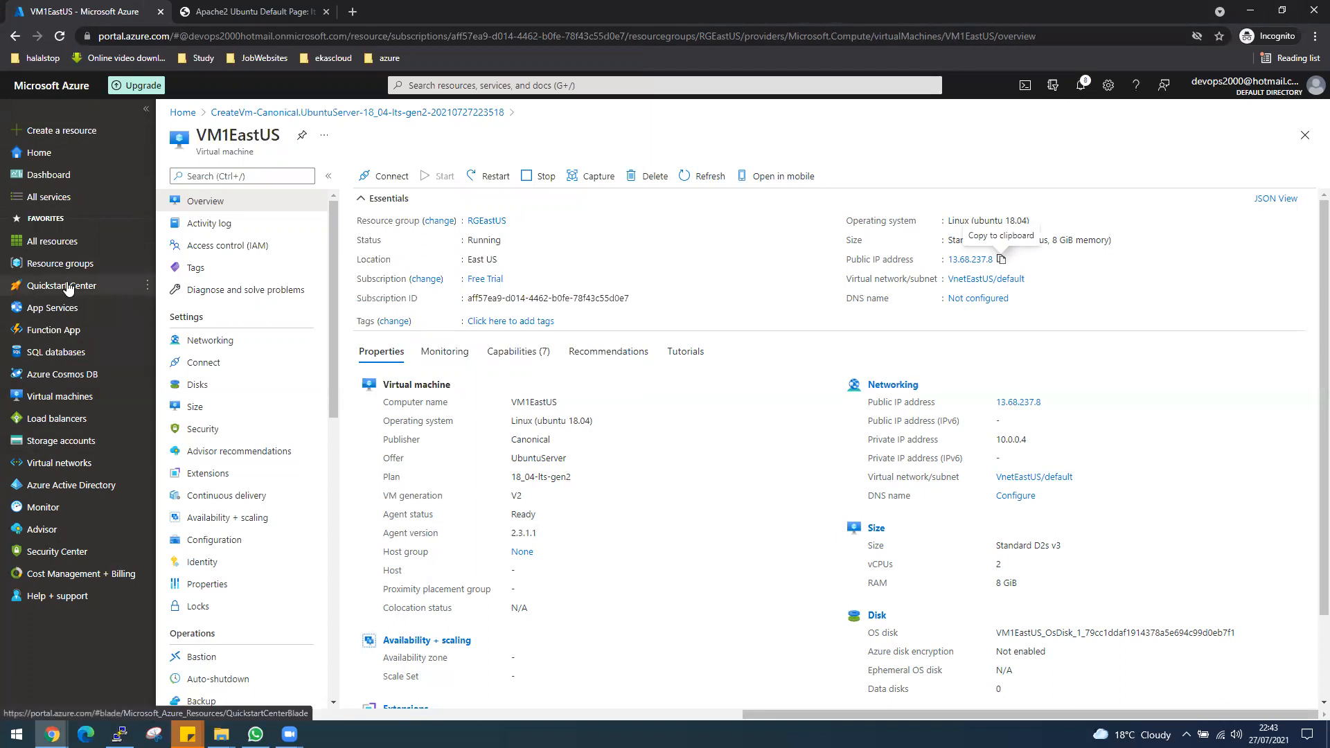
{"action": "left_click", "coordinate": [63, 397]}
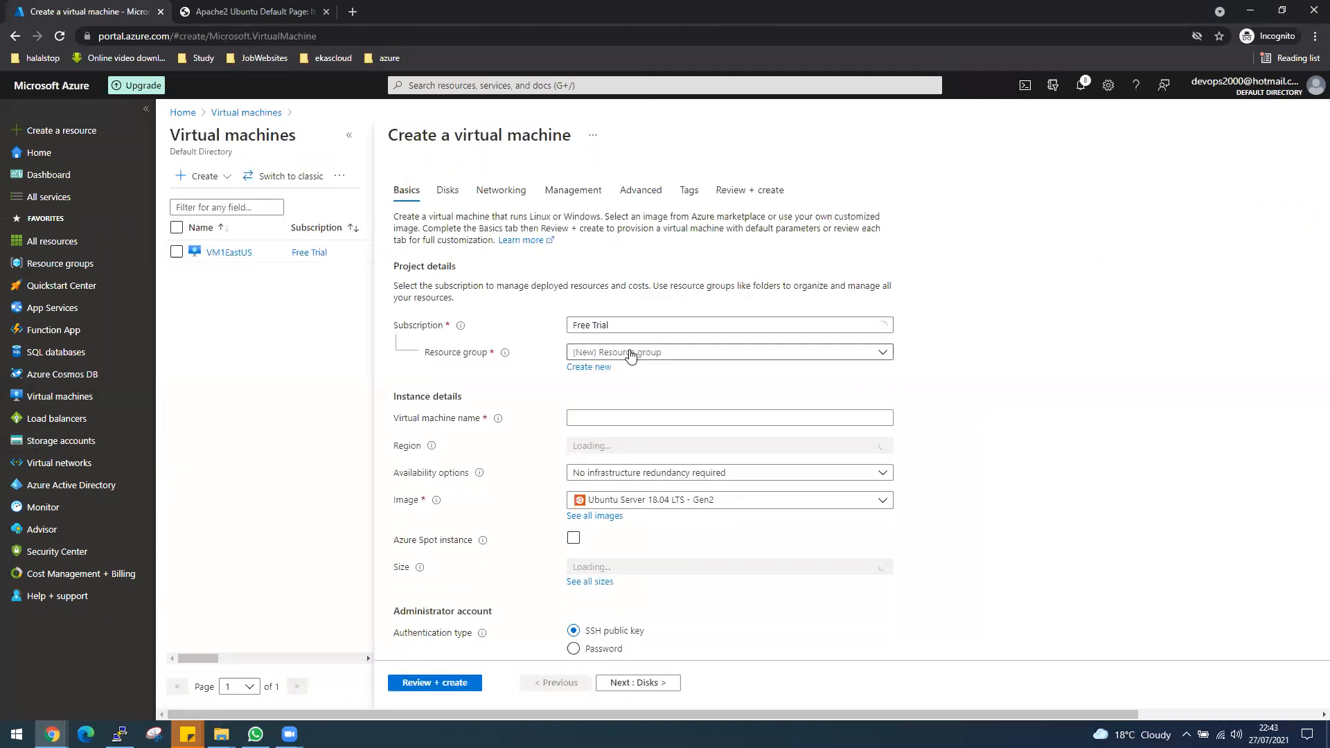
{"action": "left_click", "coordinate": [625, 354]}
{"action": "left_click", "coordinate": [609, 394]}
{"action": "left_click", "coordinate": [614, 415]}
{"action": "type", "text": "VM"}
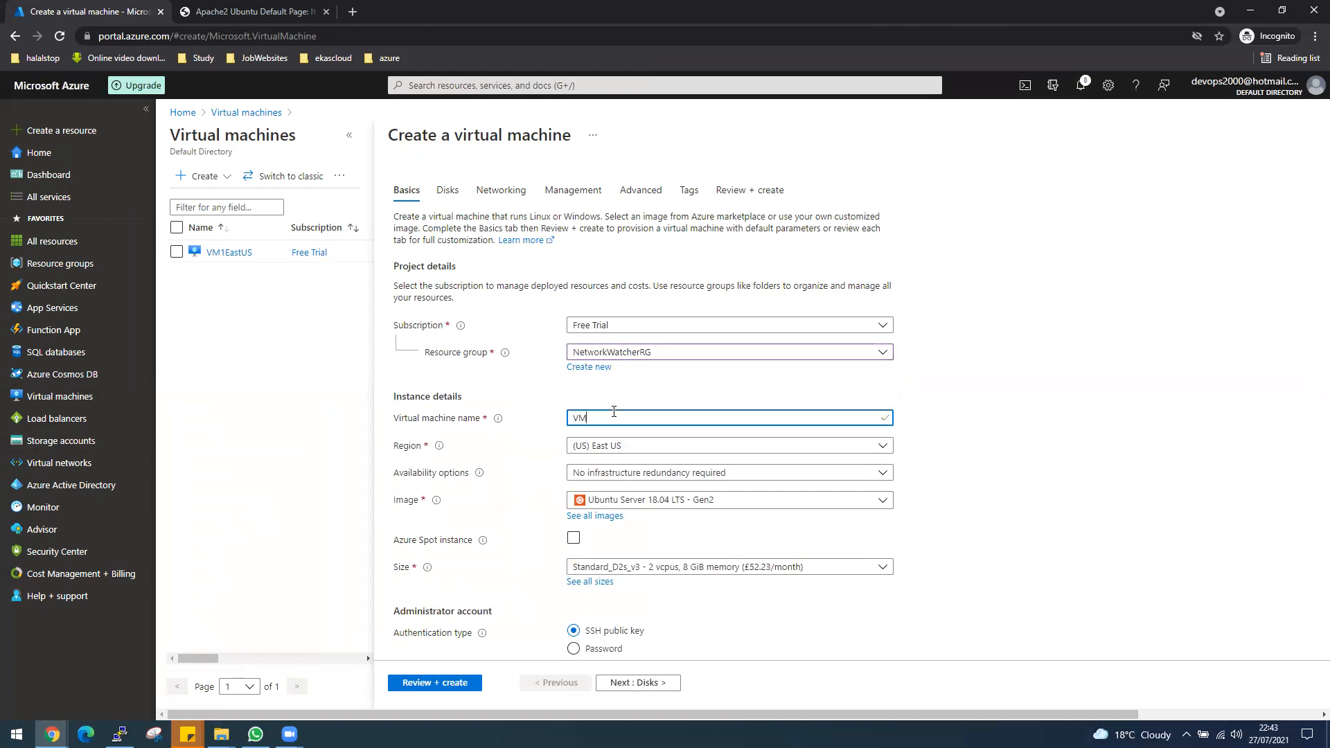
{"action": "type", "text": "2EastUS"}
Set VM2EastUS's availability option to Availability set and check which sets are offered.
{"action": "left_click", "coordinate": [638, 475]}
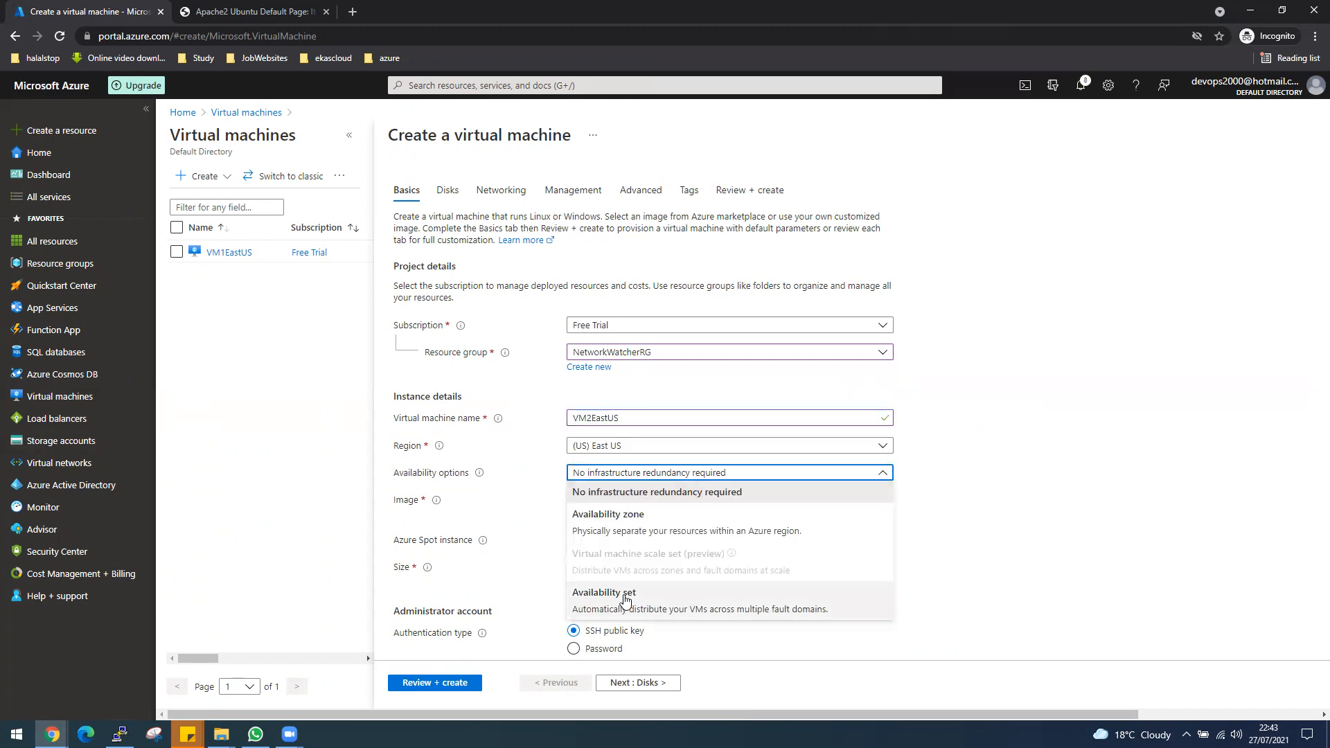
{"action": "left_click", "coordinate": [621, 608]}
{"action": "left_click", "coordinate": [627, 500]}
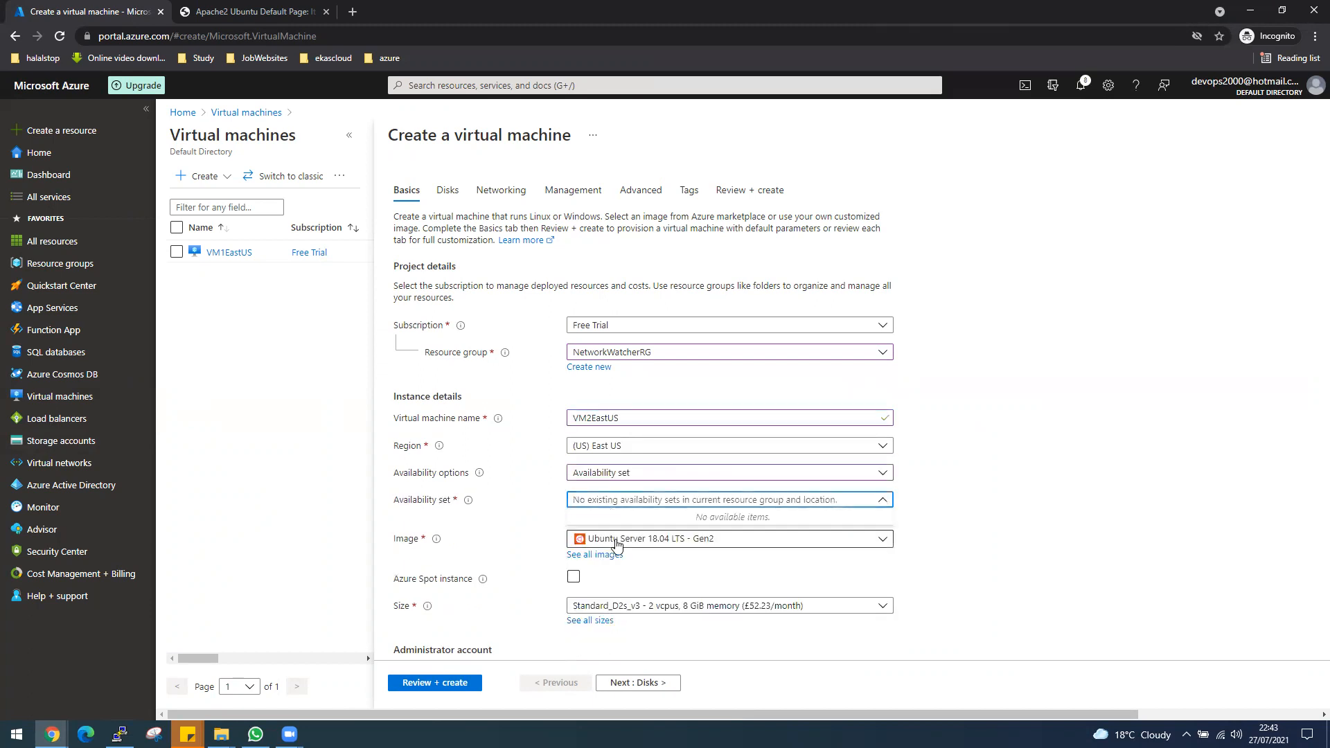
{"action": "left_click", "coordinate": [632, 504]}
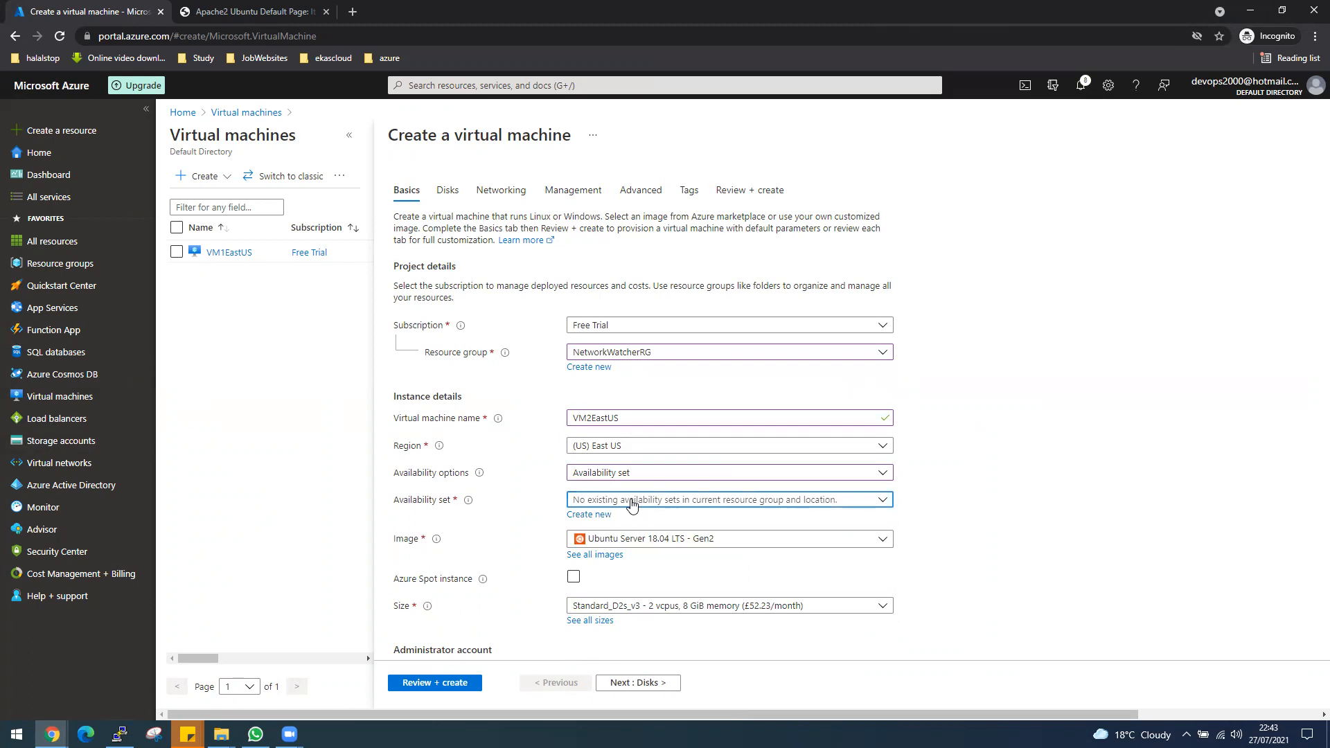
{"action": "left_click", "coordinate": [639, 502]}
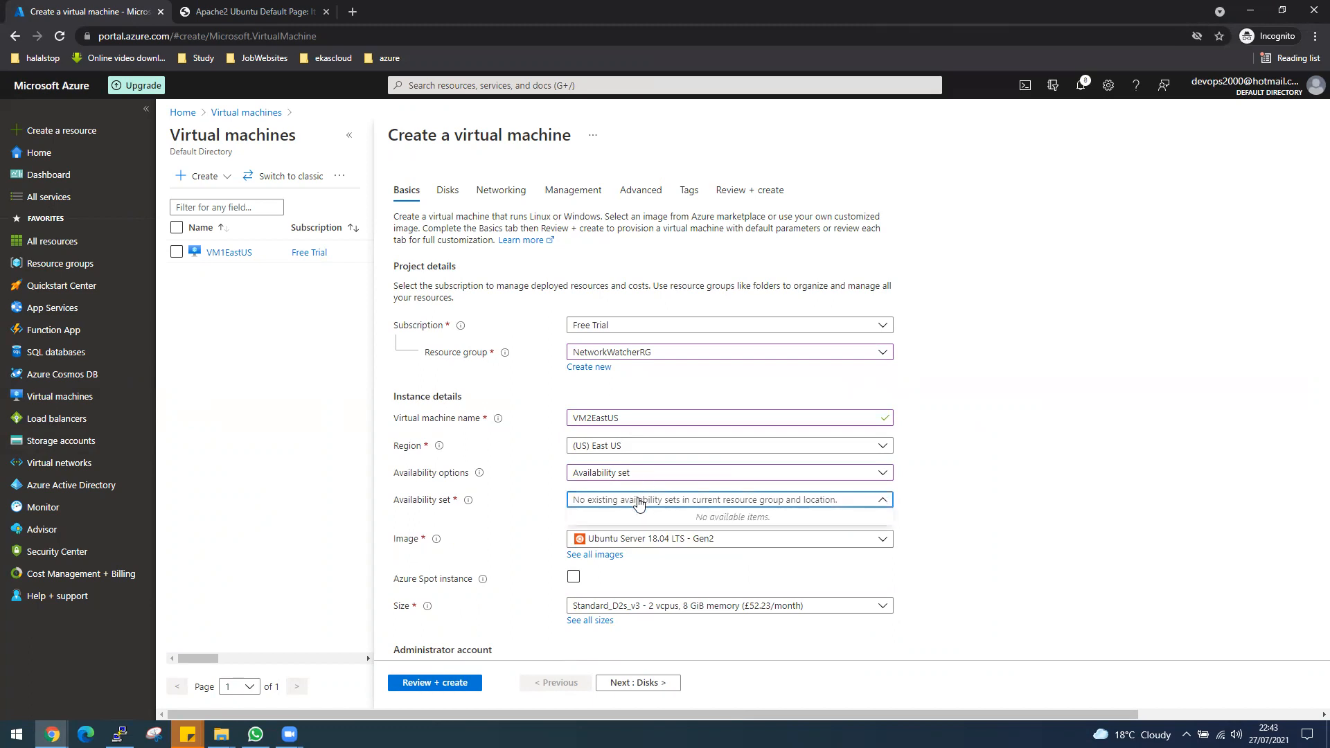
{"action": "left_click", "coordinate": [1101, 575]}
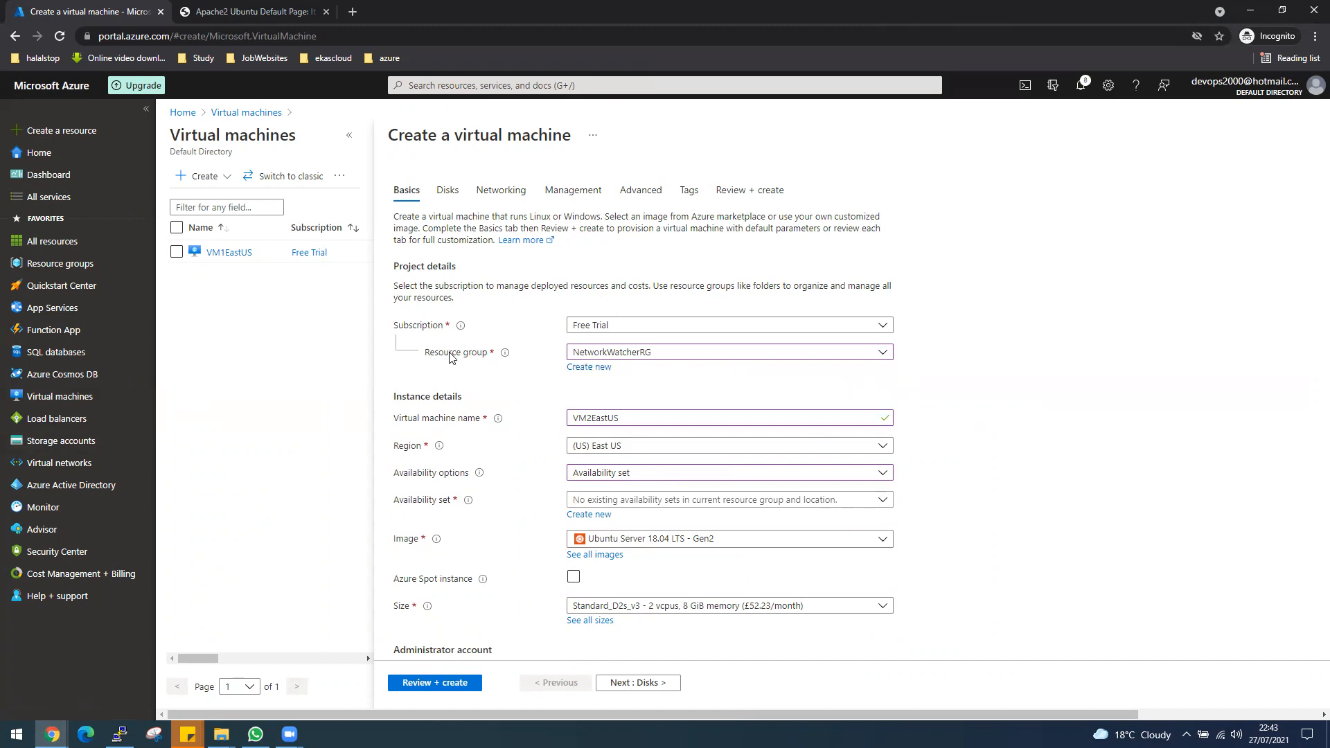
Change VM2EastUS's resource group to RGEastUS and select the availability set AVsetEastUS.
{"action": "left_click", "coordinate": [645, 356]}
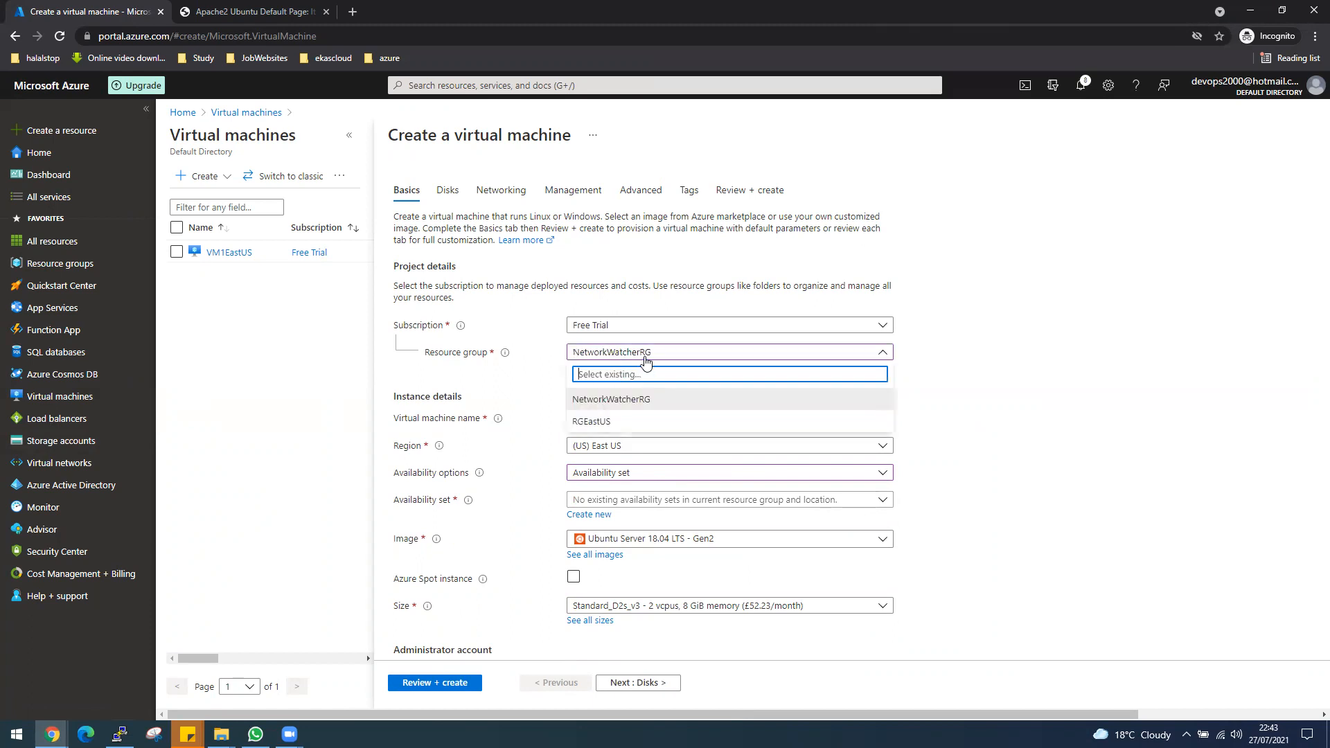
{"action": "left_click", "coordinate": [592, 422]}
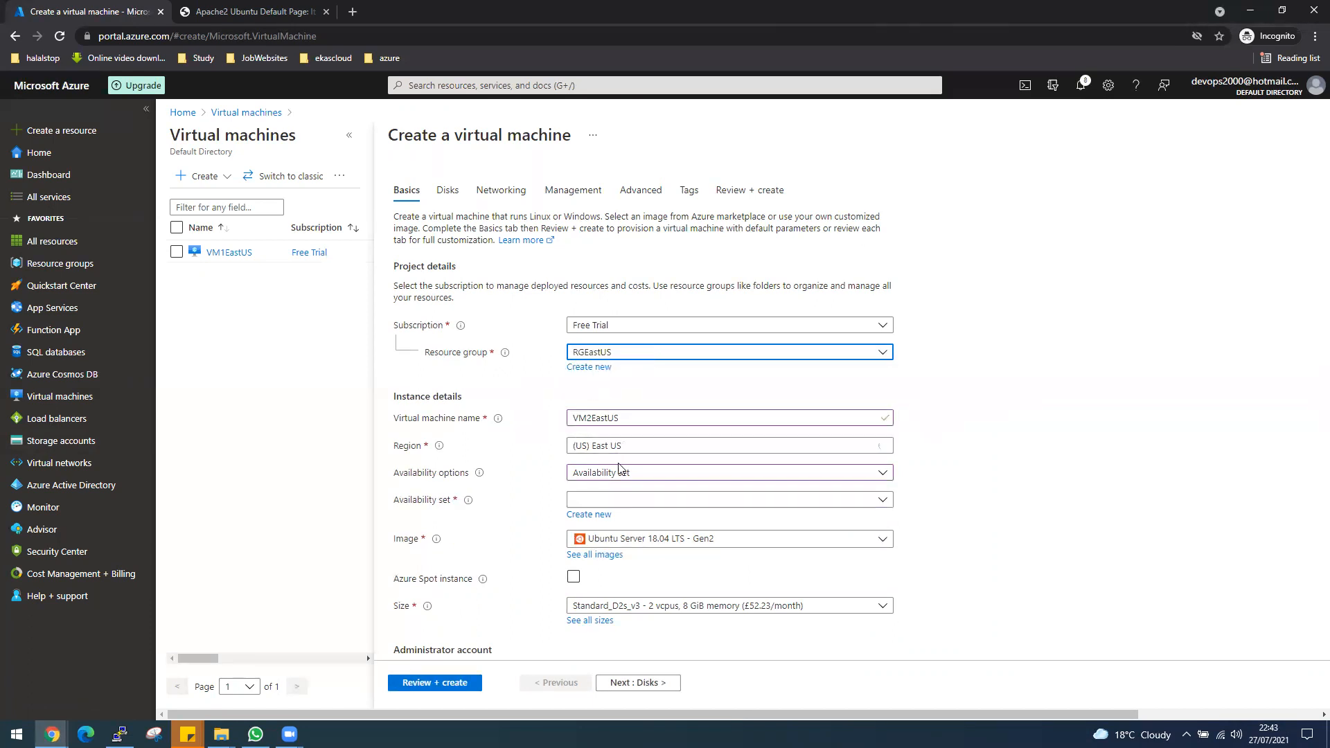
{"action": "left_click", "coordinate": [635, 505]}
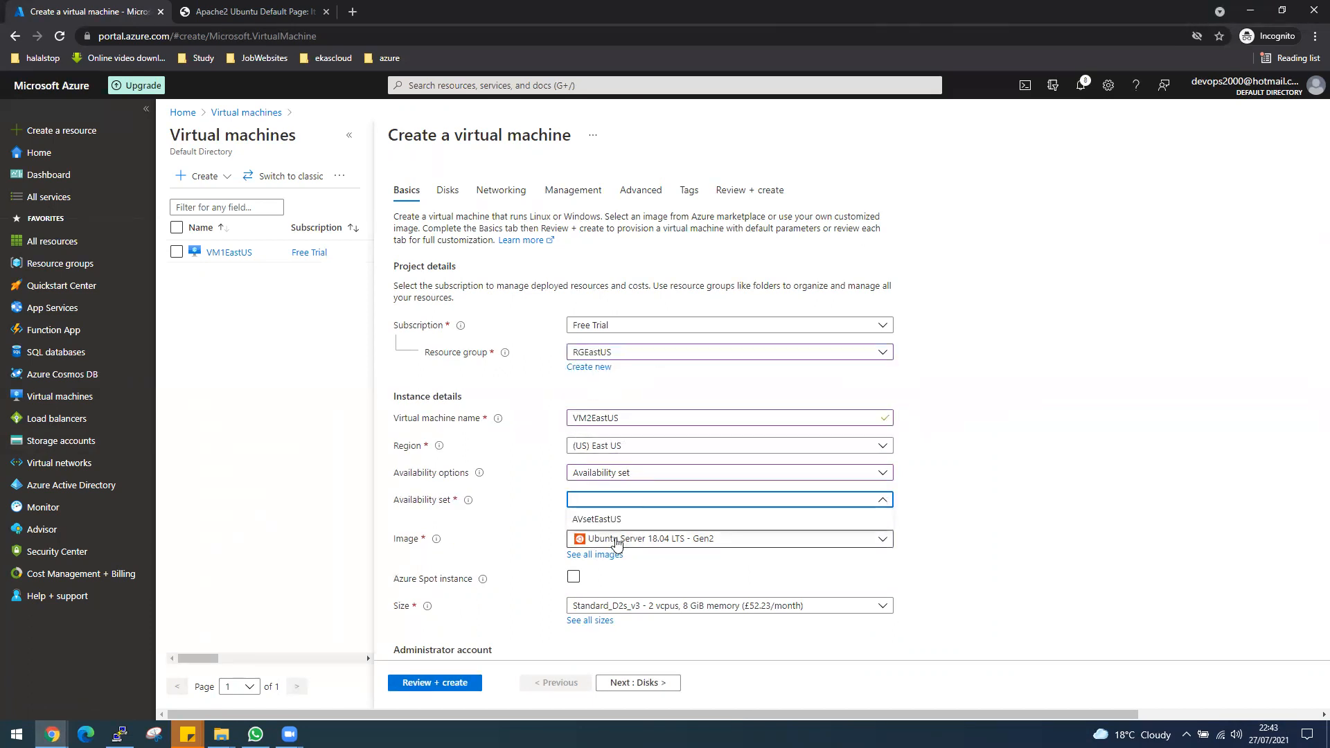
{"action": "left_click", "coordinate": [603, 518]}
Choose password authentication for the administrator account, set the username to desktop, and enter and confirm the account password.
{"action": "scroll", "coordinate": [931, 506], "scroll_direction": "down", "scroll_amount": 3}
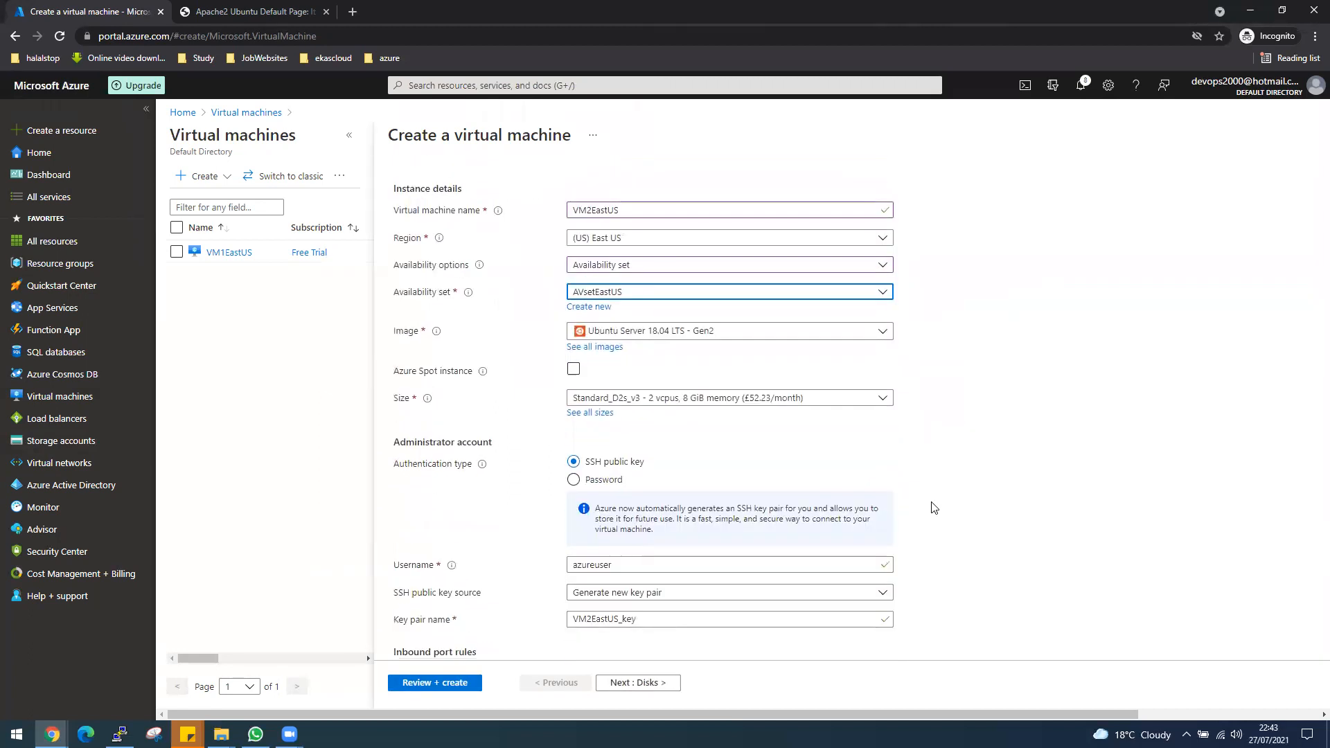
{"action": "left_click", "coordinate": [602, 481]}
{"action": "left_click", "coordinate": [616, 510]}
{"action": "type", "text": "desktop"}
{"action": "key", "text": "Tab"}
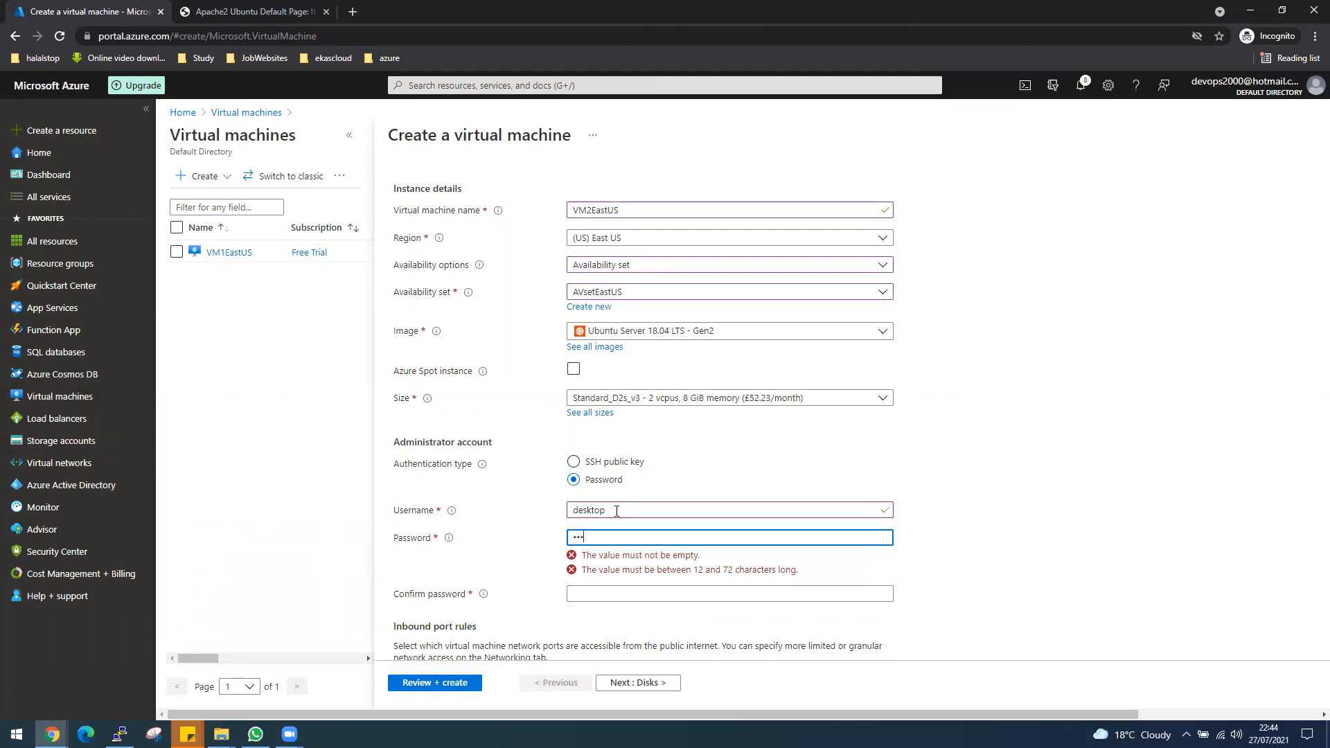
{"action": "type", "text": "••••••••••••"}
{"action": "key", "text": "Tab"}
{"action": "type", "text": "•••"}
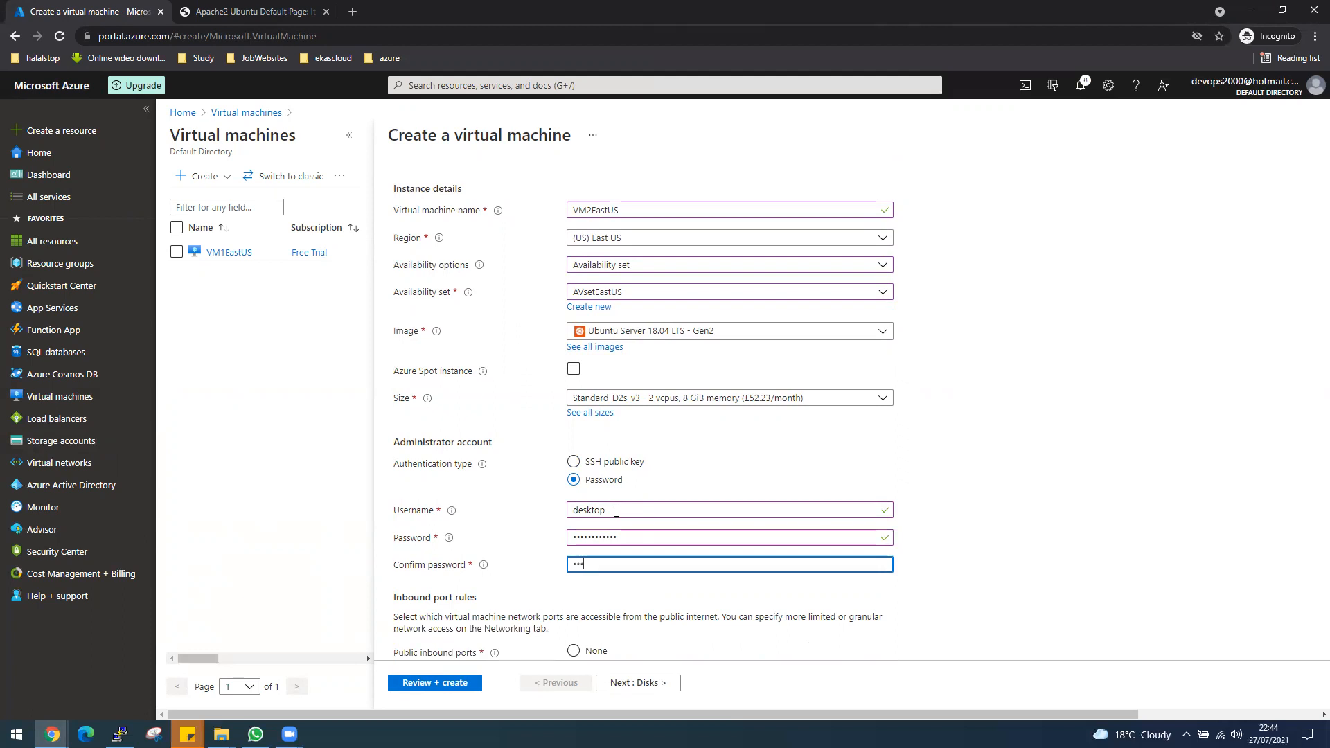
{"action": "type", "text": "••"}
Set VM2EastUS's public inbound ports to None and open its networking settings.
{"action": "scroll", "coordinate": [975, 552], "scroll_direction": "down", "scroll_amount": 1}
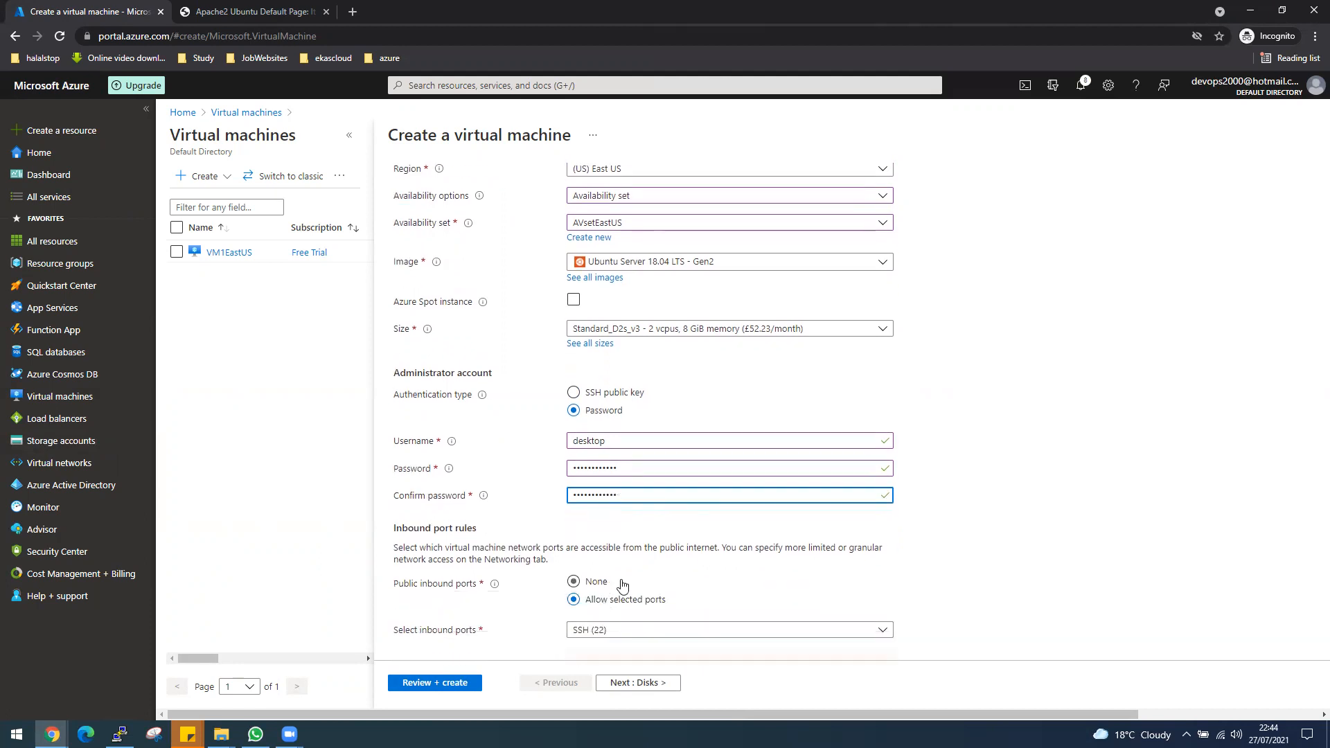
{"action": "scroll", "coordinate": [983, 492], "scroll_direction": "up", "scroll_amount": 2}
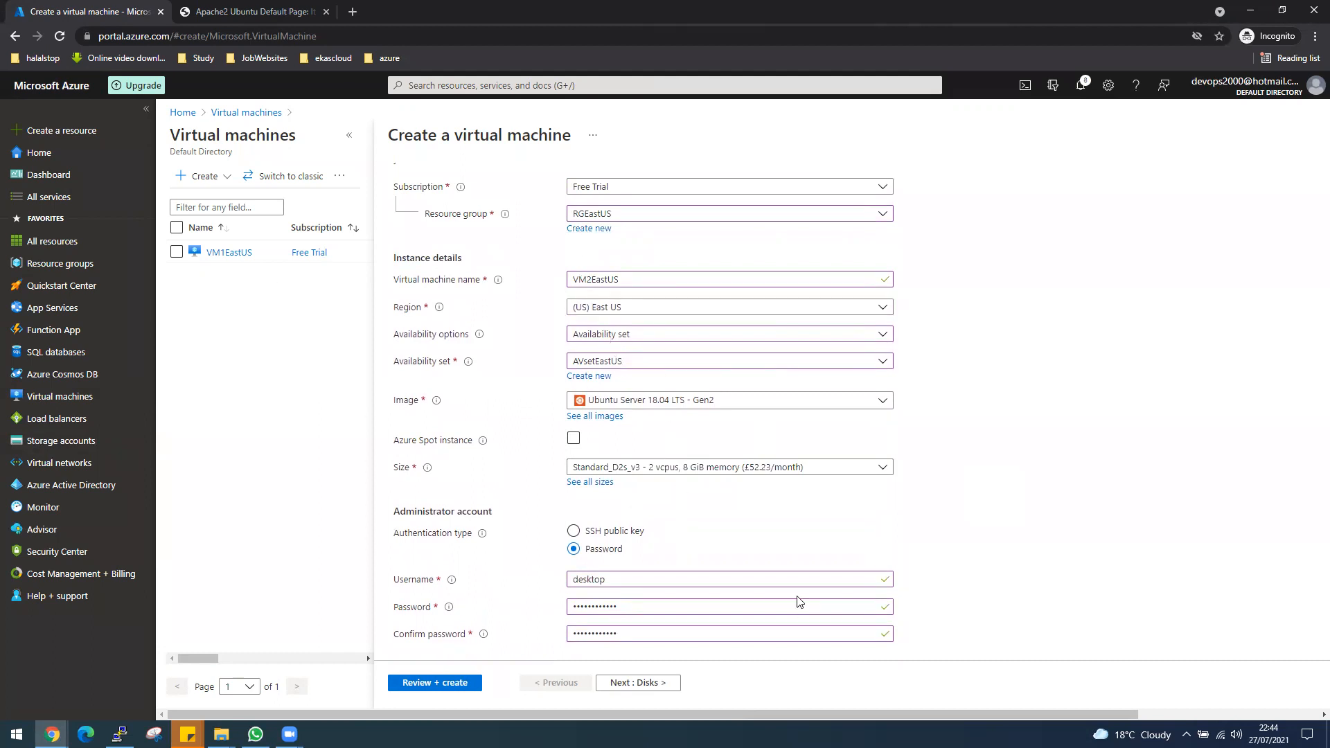
{"action": "scroll", "coordinate": [797, 597], "scroll_direction": "down", "scroll_amount": 3}
{"action": "scroll", "coordinate": [611, 263], "scroll_direction": "up", "scroll_amount": 5}
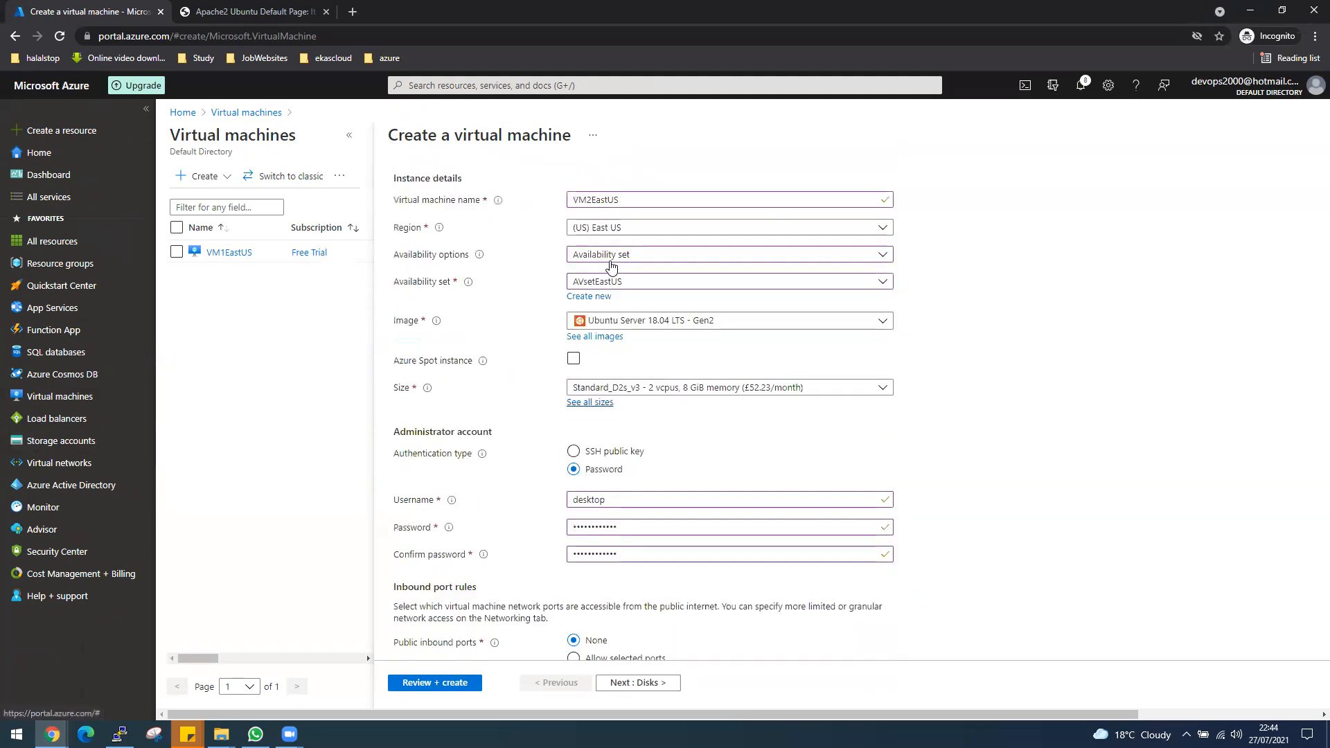
{"action": "scroll", "coordinate": [610, 265], "scroll_direction": "down", "scroll_amount": 5}
{"action": "scroll", "coordinate": [610, 263], "scroll_direction": "up", "scroll_amount": 5}
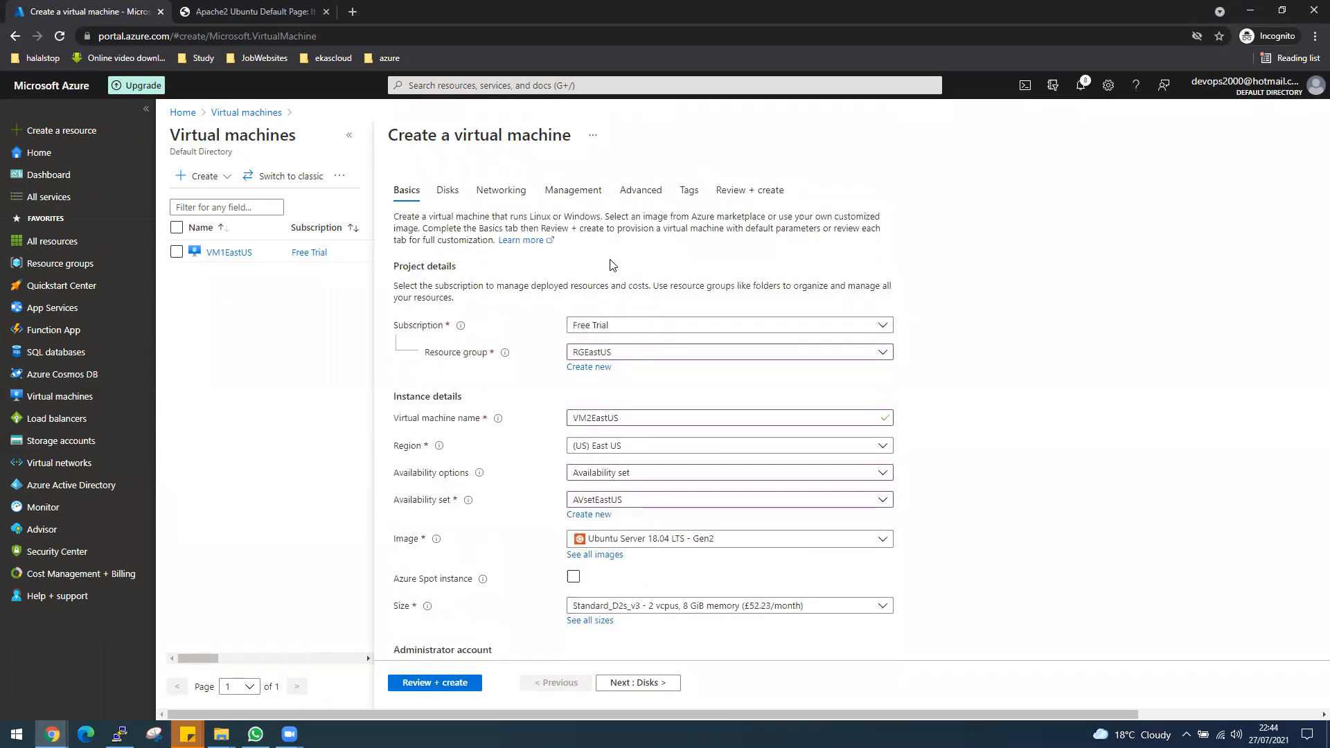
{"action": "left_click", "coordinate": [488, 190]}
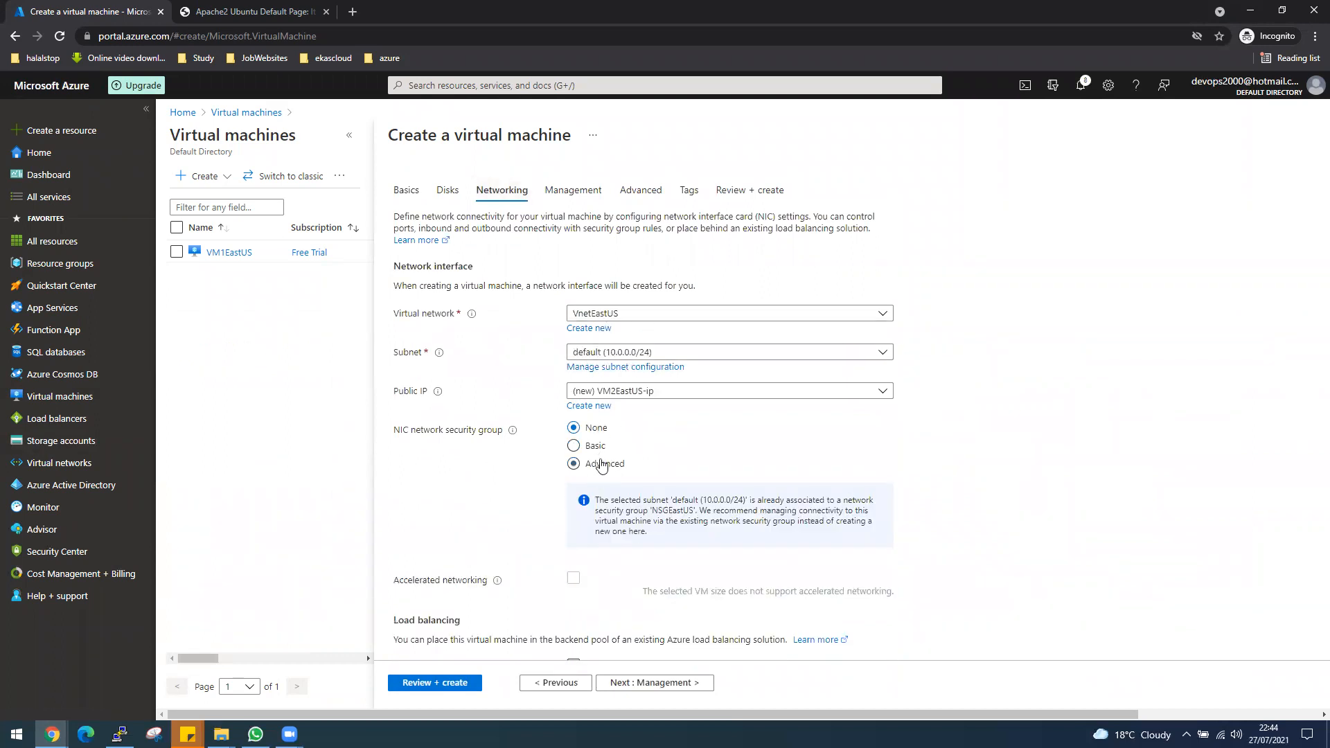
Disable boot diagnostics in VM2EastUS's management settings, review the configuration, and create the virtual machine.
{"action": "left_click", "coordinate": [569, 192]}
{"action": "left_click", "coordinate": [573, 401]}
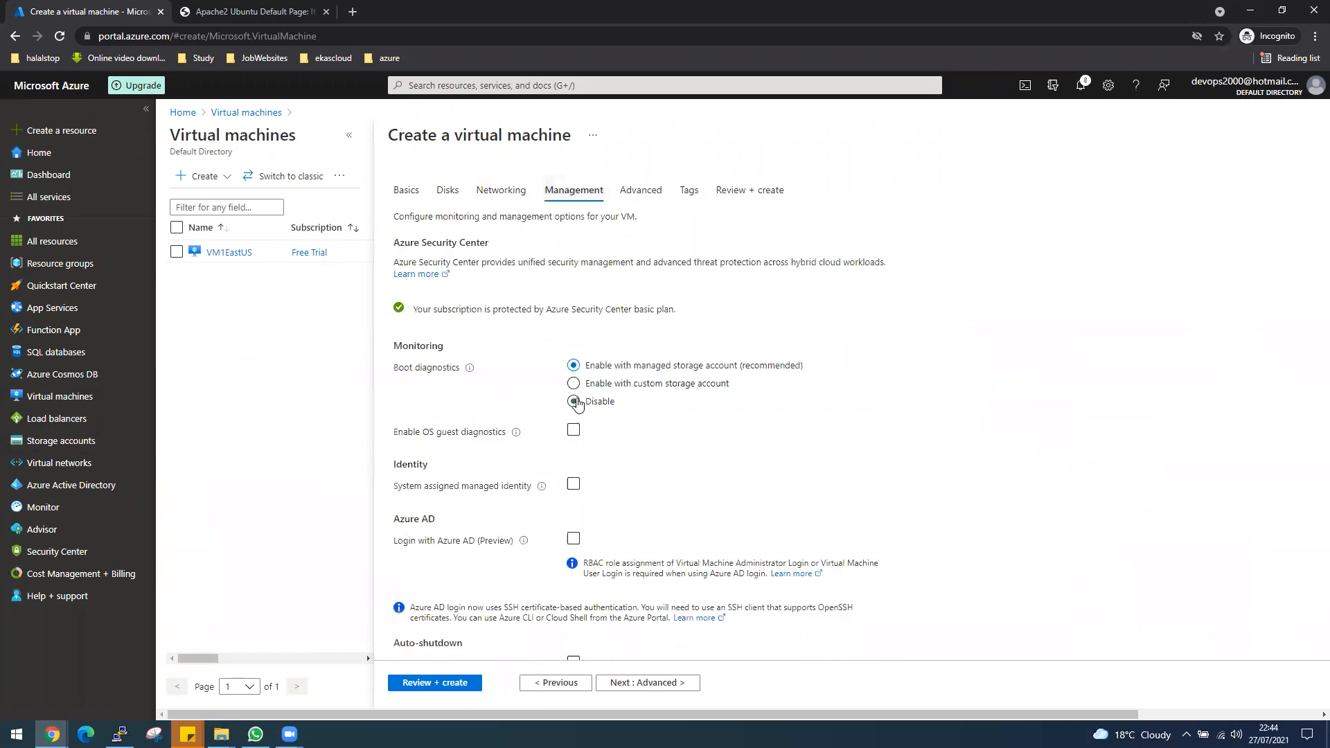
{"action": "left_click", "coordinate": [462, 682]}
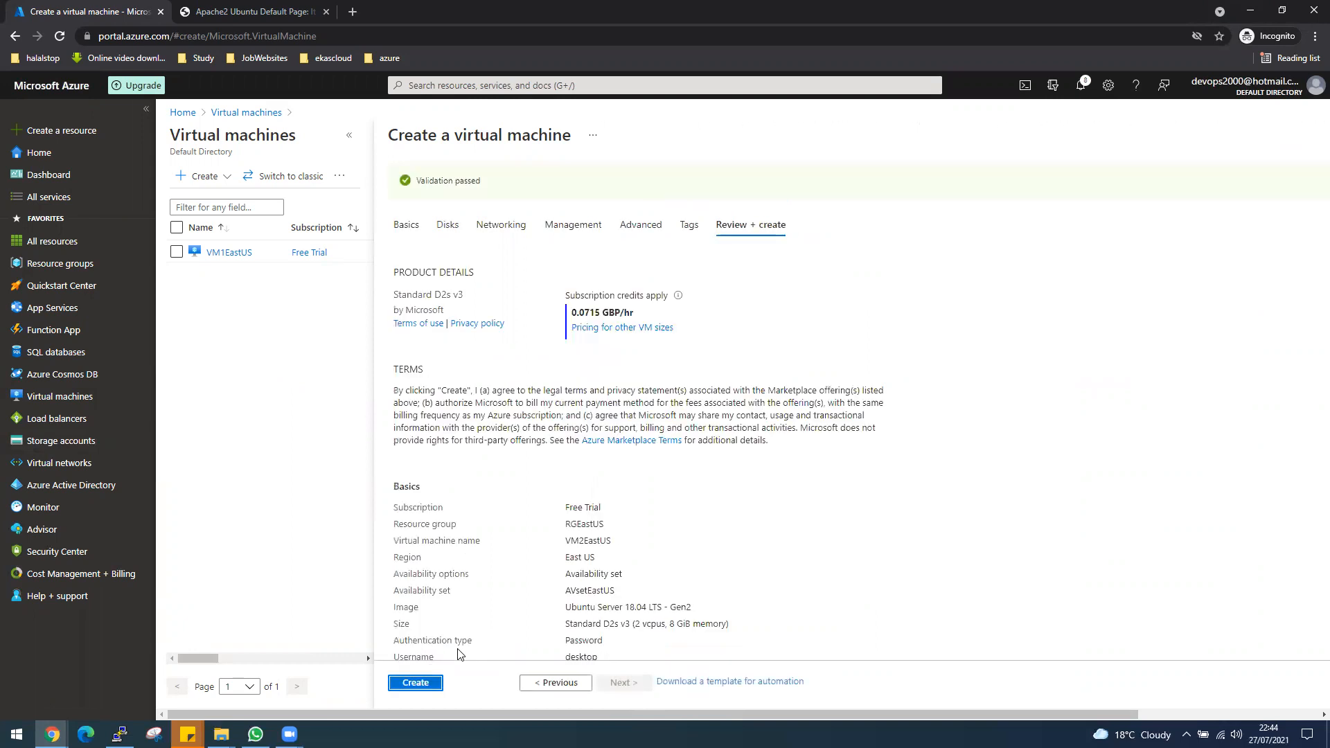
{"action": "left_click", "coordinate": [433, 684]}
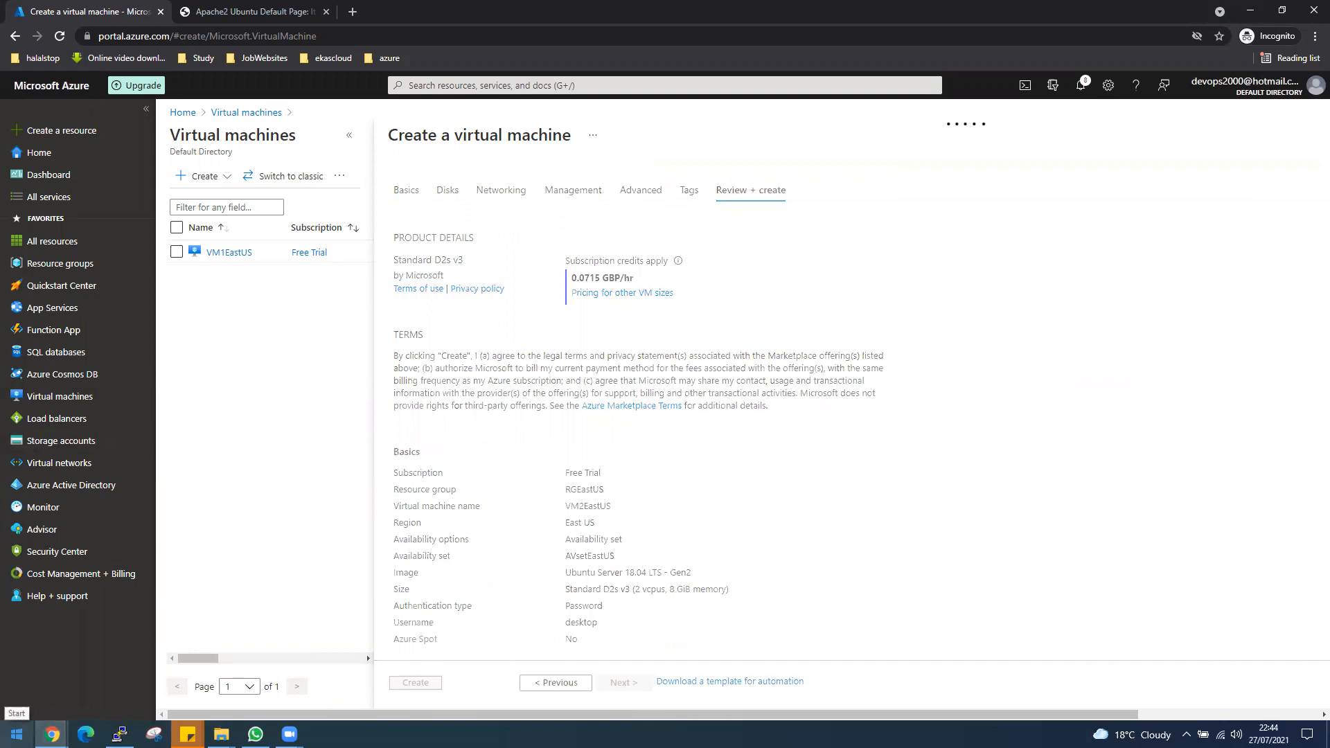
Launch a new PuTTY session configuration and set its terminal font to Courier New, 14-point.
{"action": "left_click", "coordinate": [17, 735]}
{"action": "left_click", "coordinate": [17, 734]}
{"action": "type", "text": "puuty"}
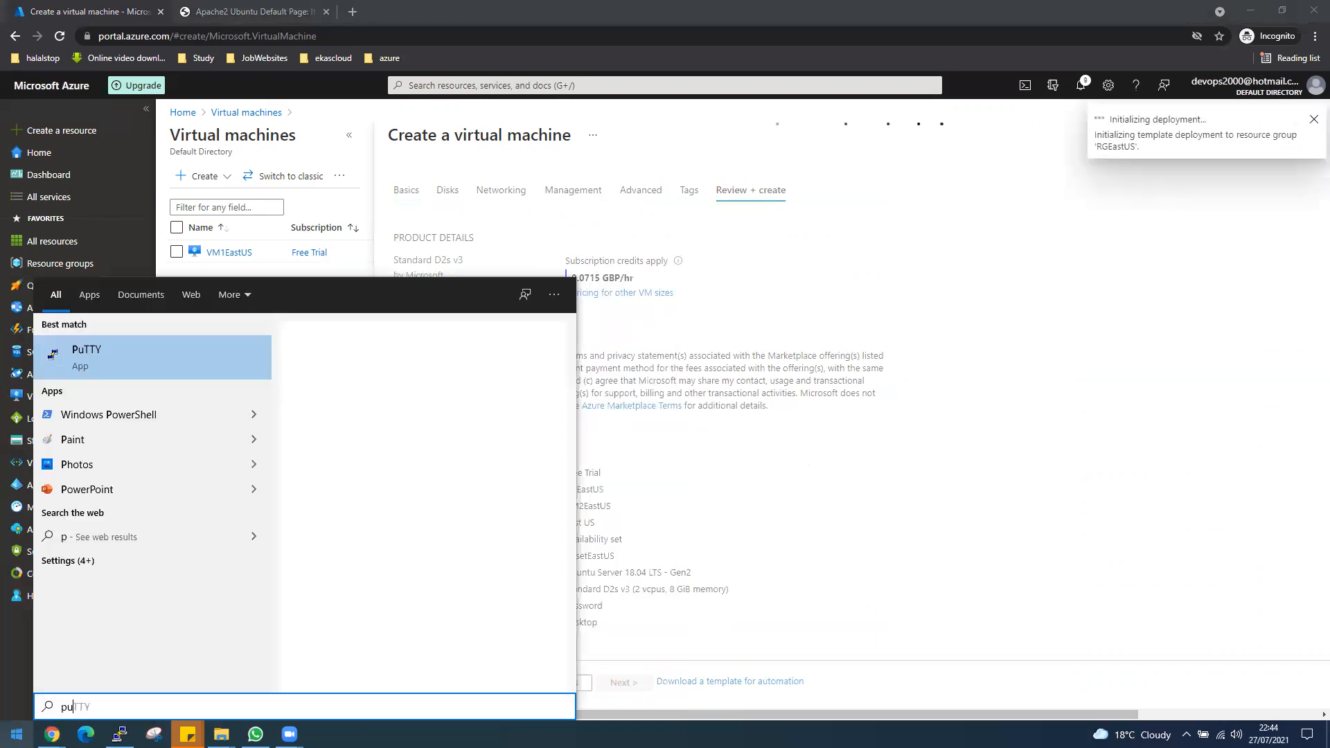
{"action": "left_click", "coordinate": [151, 348]}
{"action": "left_click_drag", "start_coordinate": [691, 239], "coordinate": [1138, 229]}
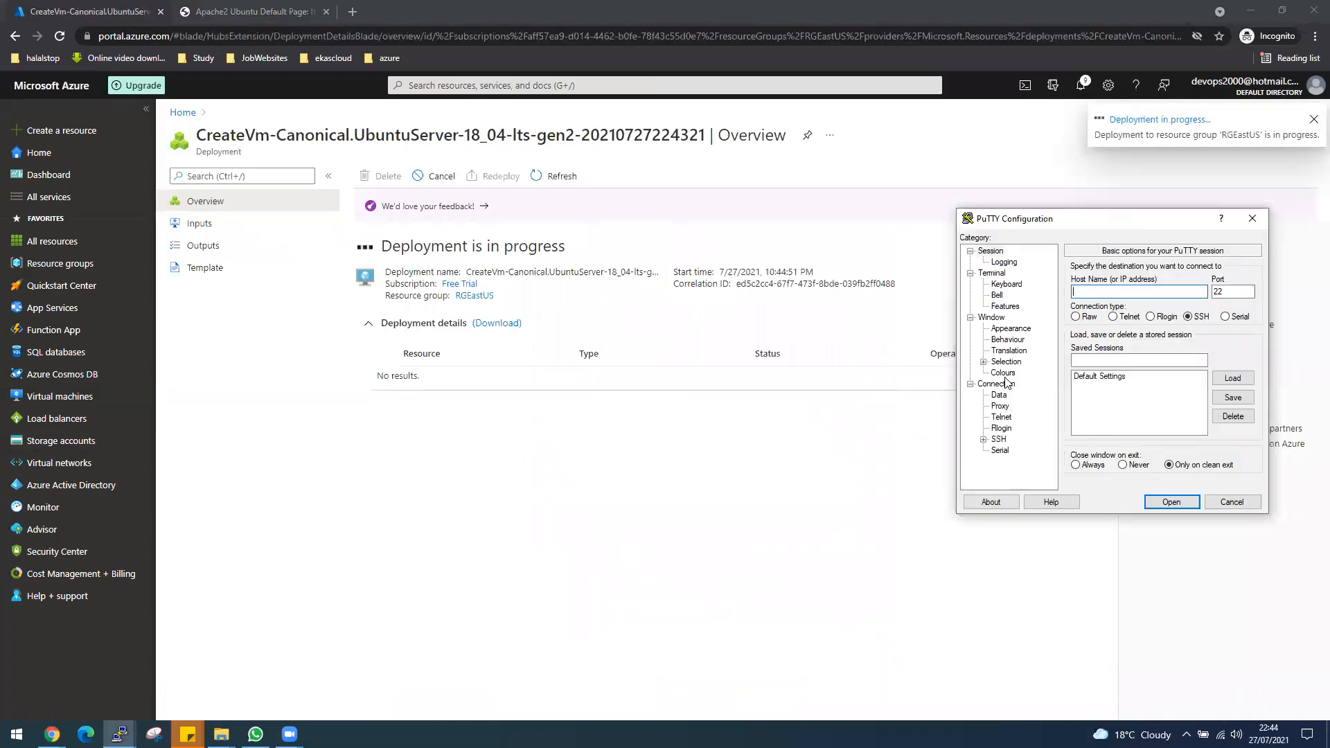
{"action": "left_click", "coordinate": [1011, 329]}
{"action": "left_click", "coordinate": [1233, 349]}
{"action": "left_click", "coordinate": [1229, 396]}
{"action": "left_click", "coordinate": [1176, 608]}
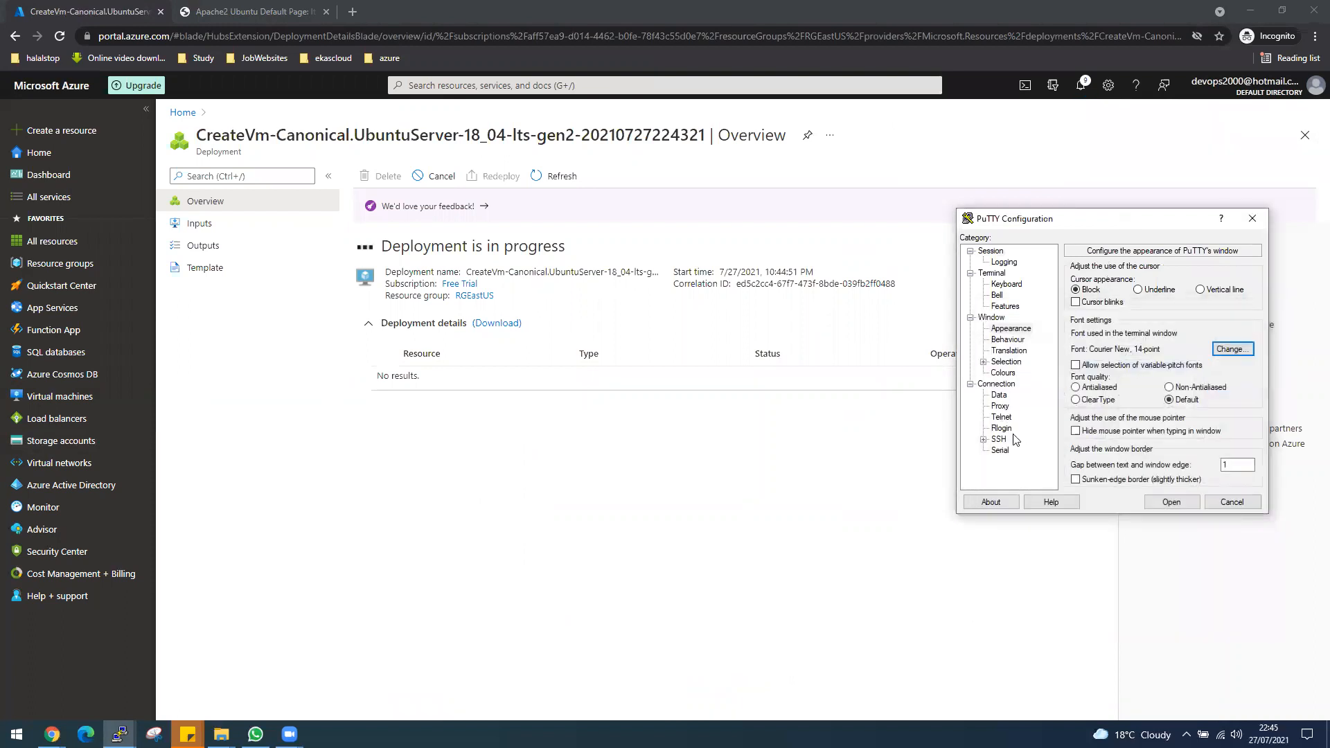
Set PuTTY's default foreground colour to orange (RGB 255, 128, 64) and return to the basic session options.
{"action": "left_click", "coordinate": [1003, 373]}
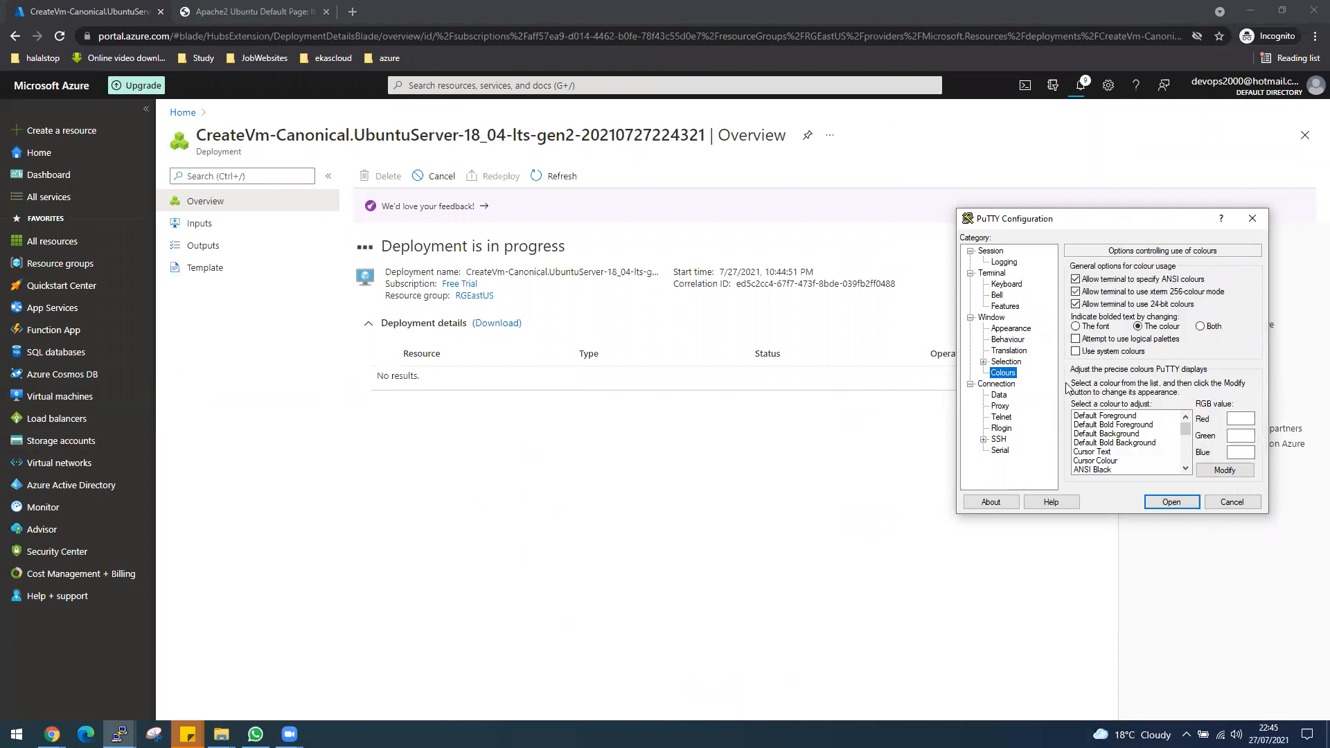
{"action": "left_click", "coordinate": [1157, 417]}
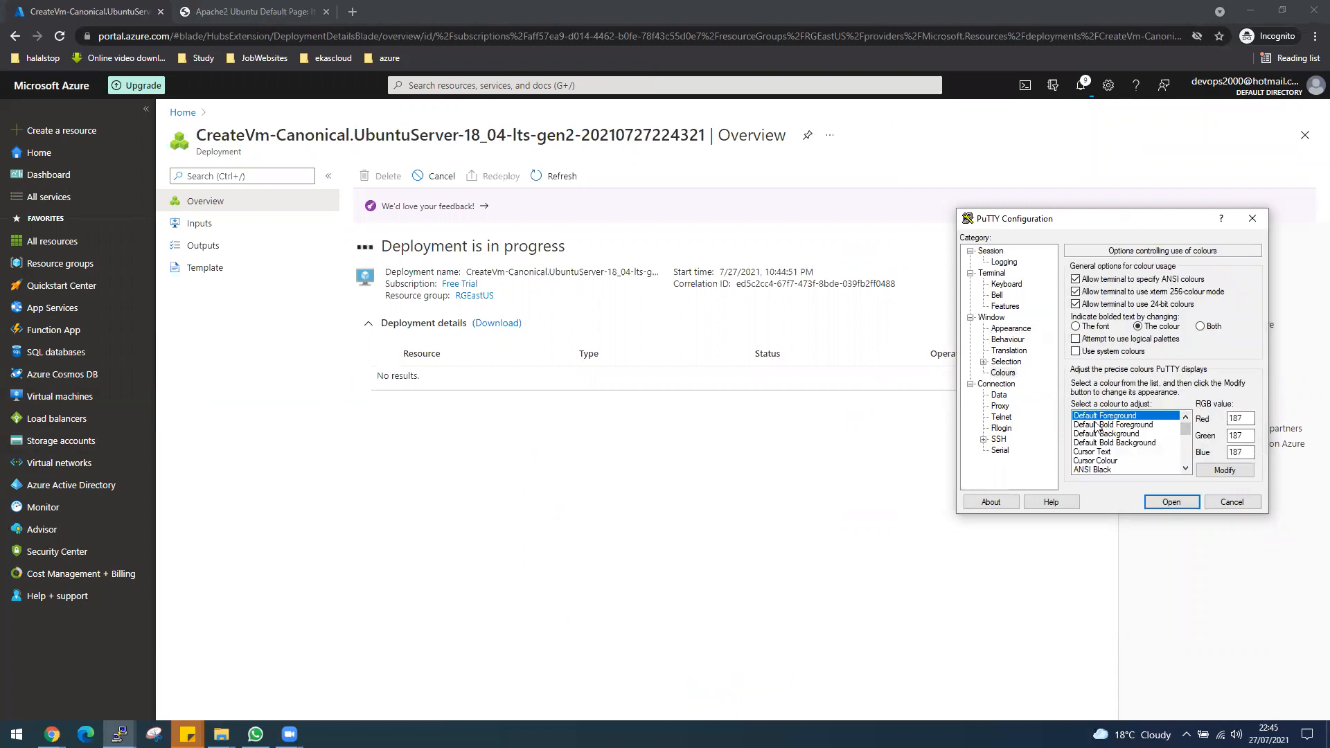
{"action": "left_click", "coordinate": [1169, 503]}
{"action": "left_click", "coordinate": [1224, 470]}
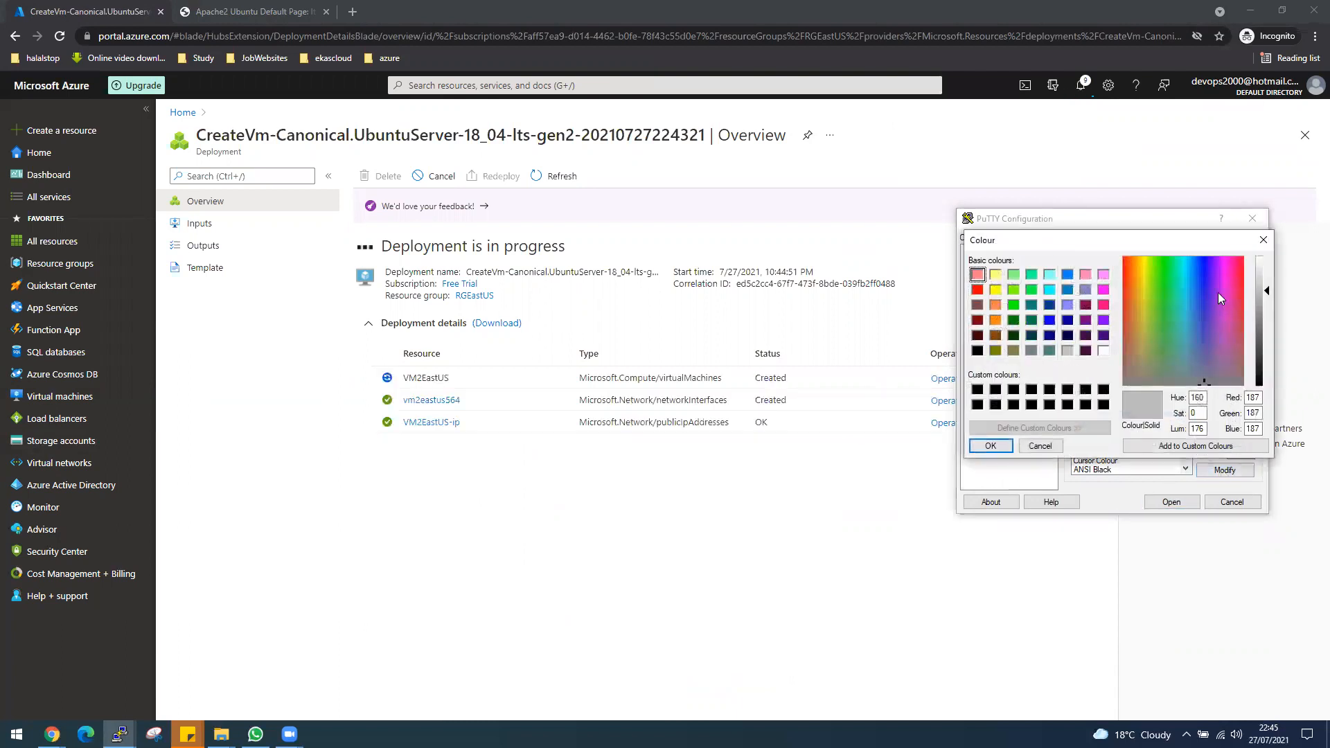
{"action": "left_click", "coordinate": [996, 305]}
{"action": "left_click", "coordinate": [991, 446]}
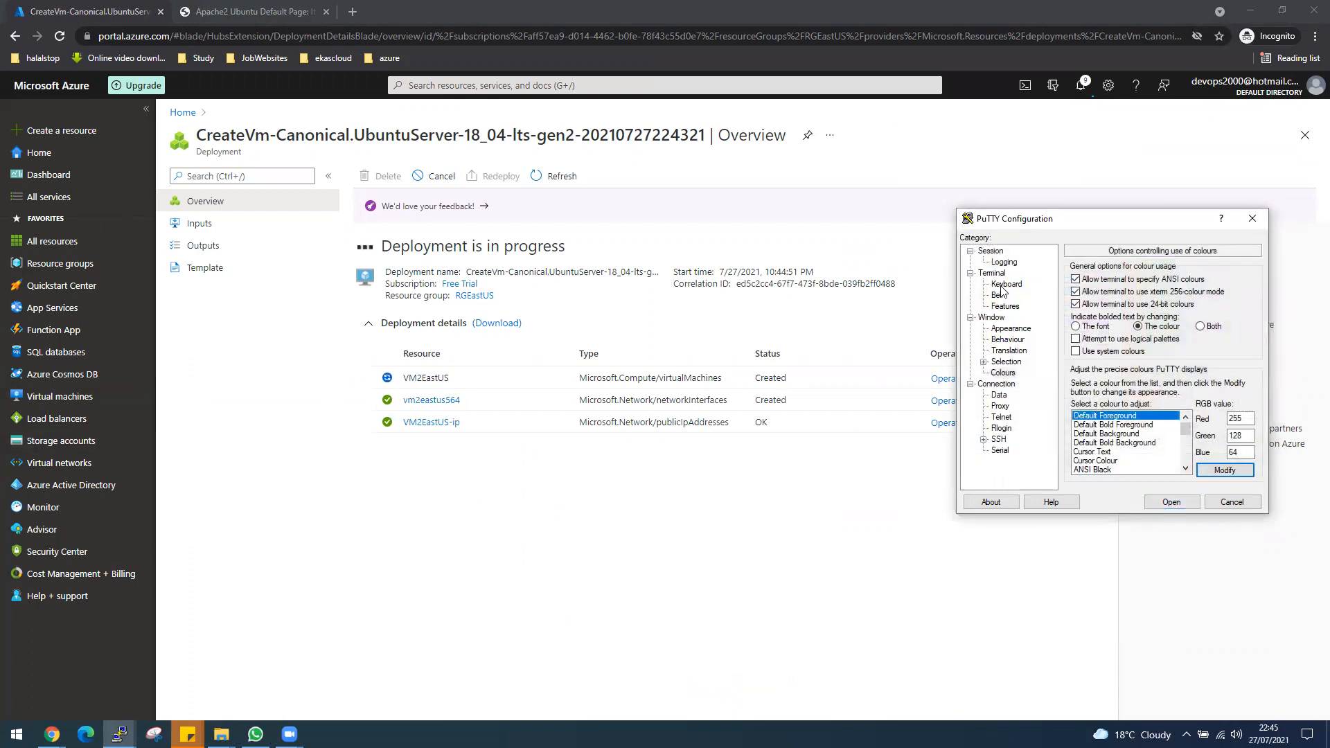
{"action": "left_click", "coordinate": [991, 251]}
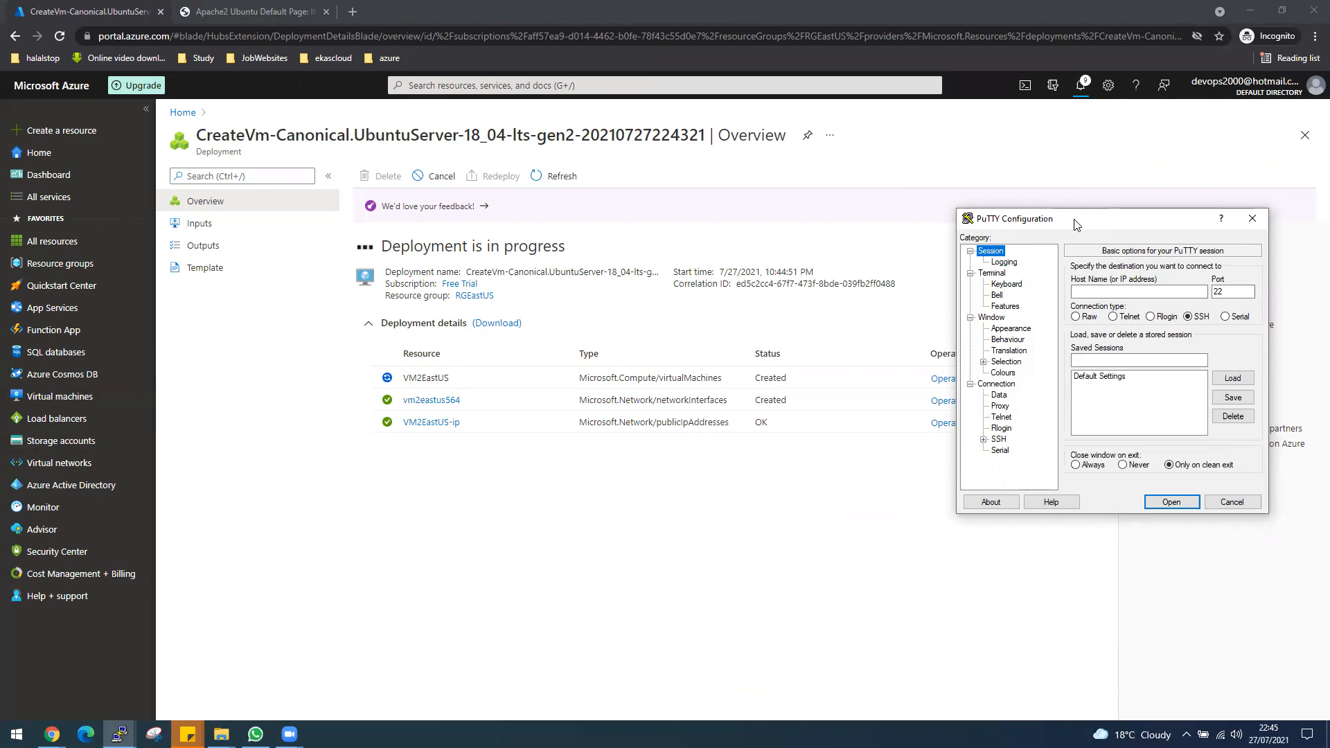
{"action": "left_click_drag", "start_coordinate": [1074, 223], "coordinate": [496, 143]}
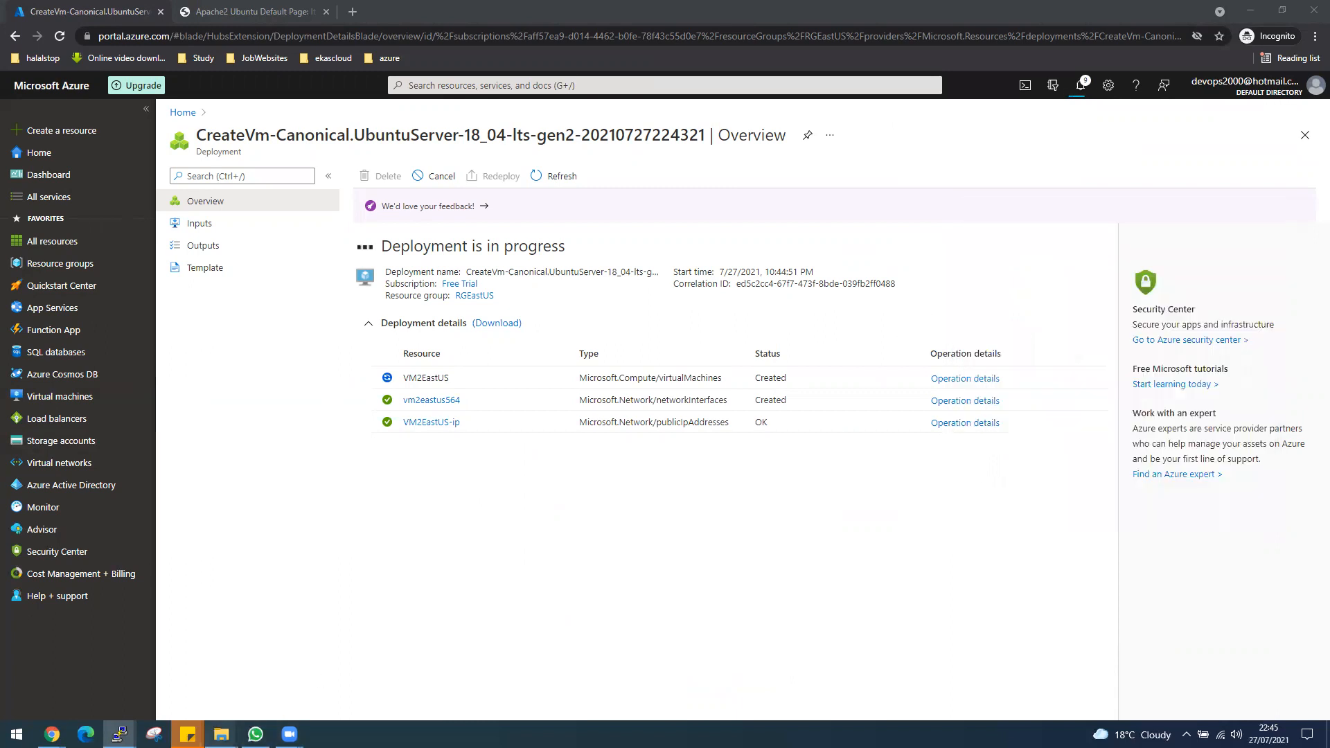
Bring the VM1EastUS terminal to the front and move it clear of the browser tabs.
{"action": "mouse_move", "coordinate": [119, 734]}
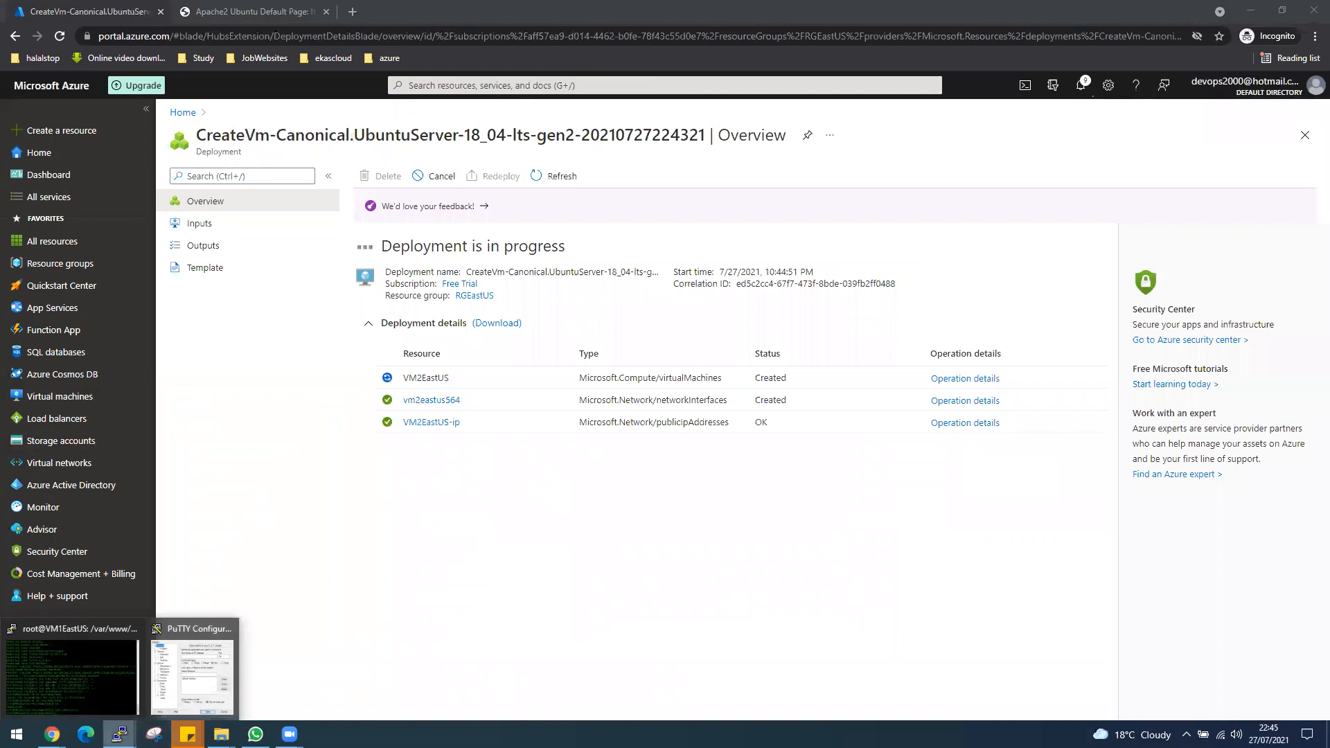
{"action": "left_click", "coordinate": [84, 679]}
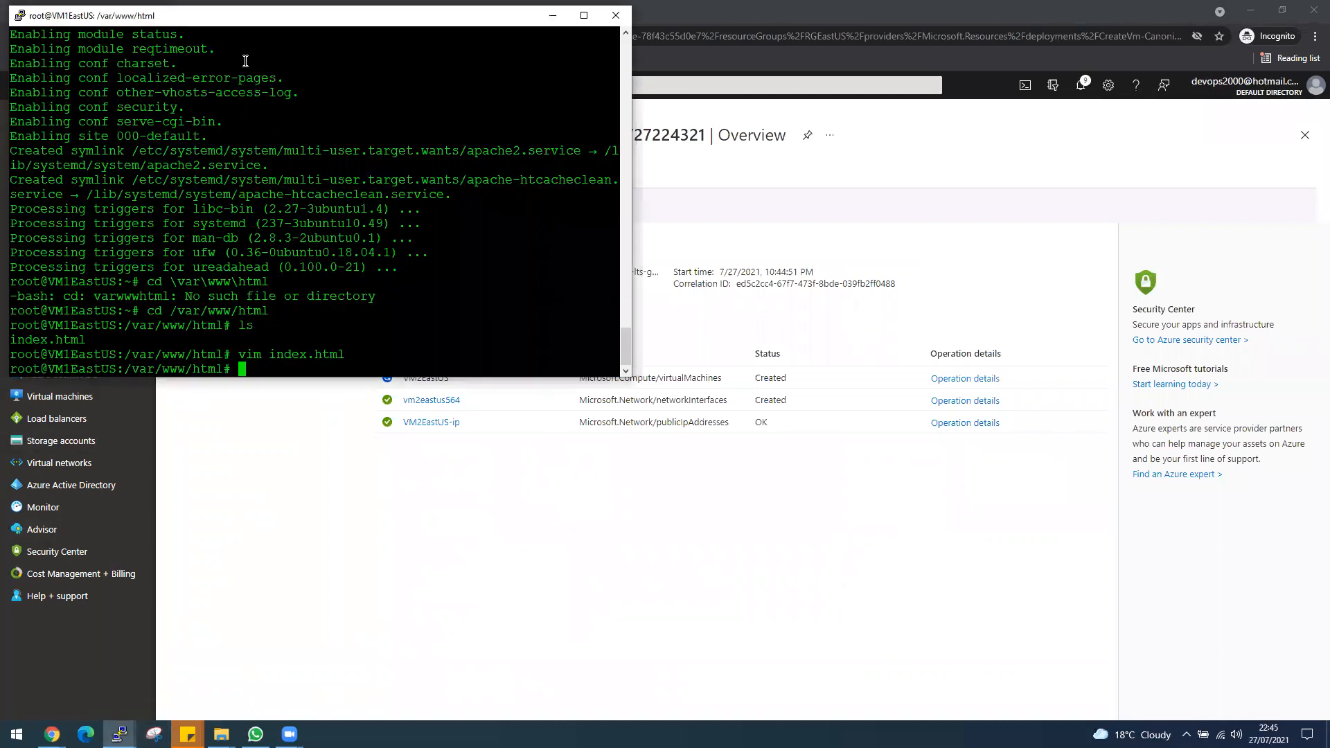
{"action": "left_click_drag", "start_coordinate": [68, 19], "coordinate": [159, 223]}
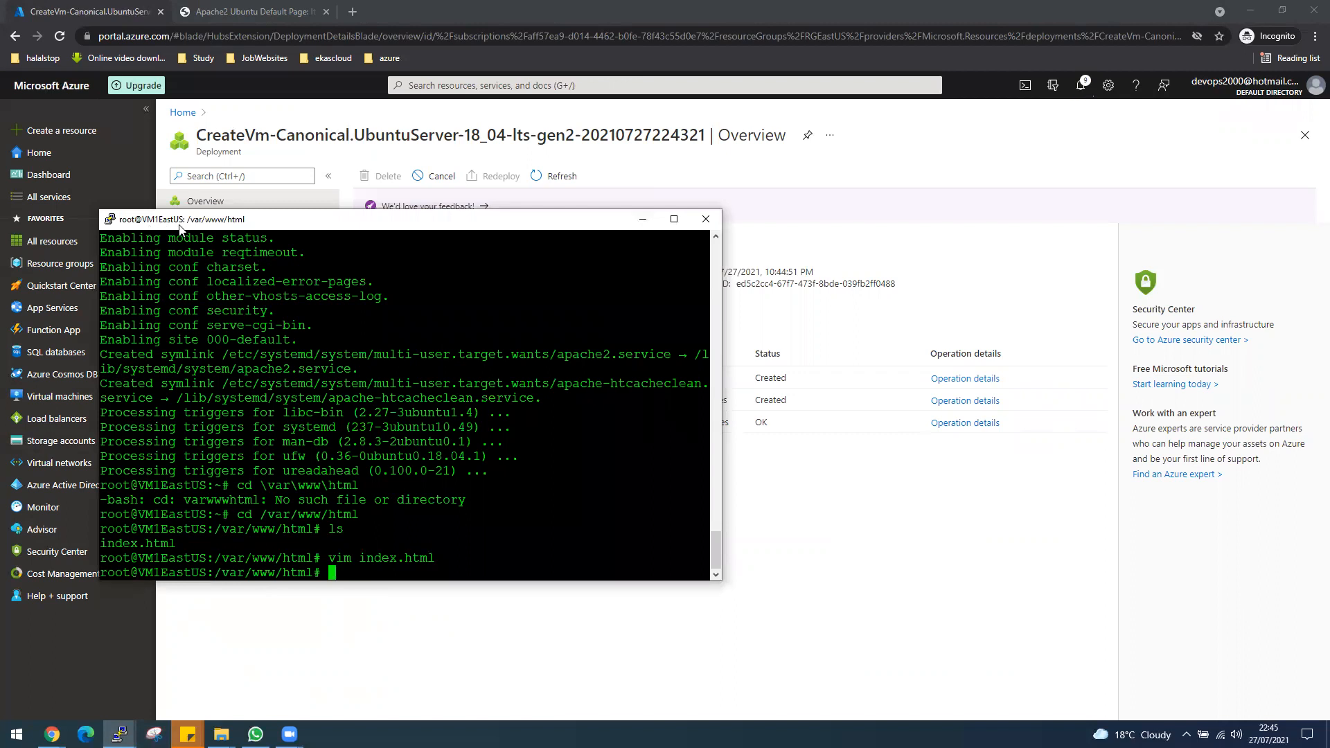
{"action": "left_click_drag", "start_coordinate": [186, 218], "coordinate": [176, 211]}
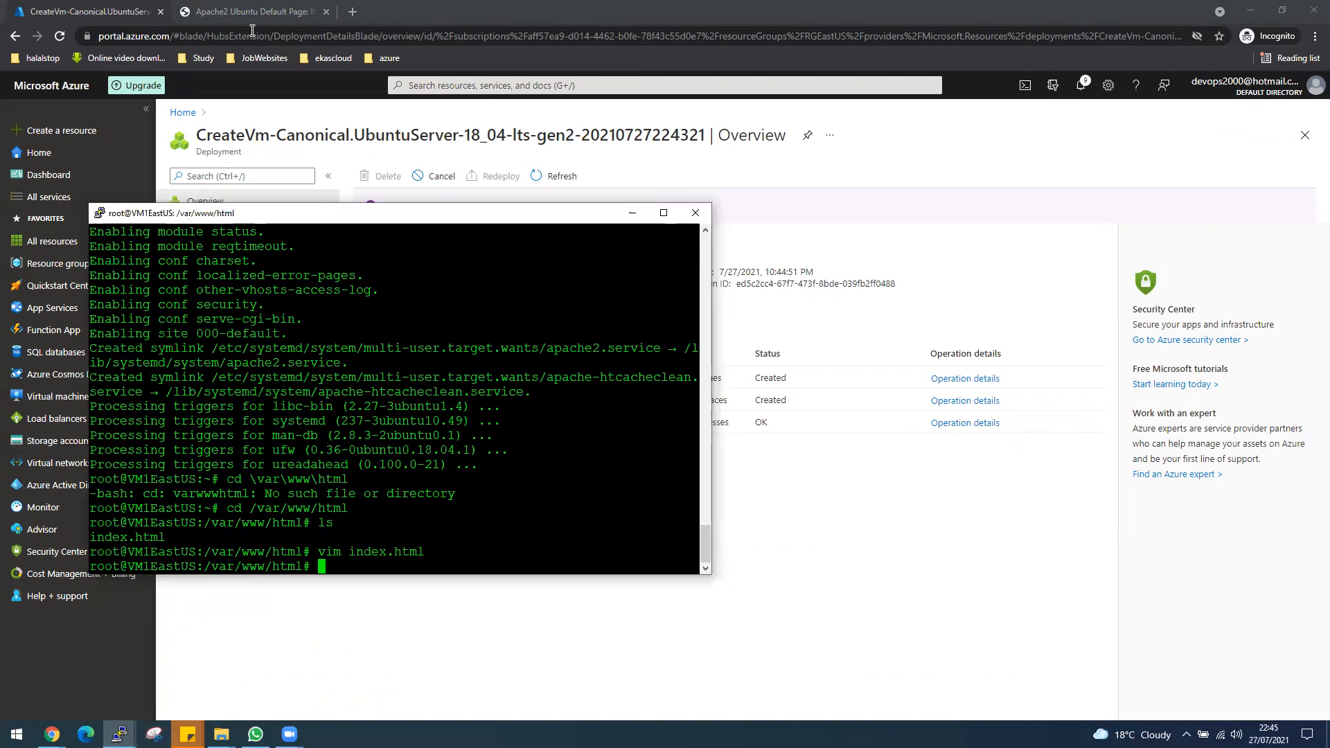
Reload the Apache2 Ubuntu default page served at 13.68.237.8 and check the VM2EastUS deployment's progress in the portal.
{"action": "left_click", "coordinate": [252, 12]}
{"action": "left_click", "coordinate": [59, 36]}
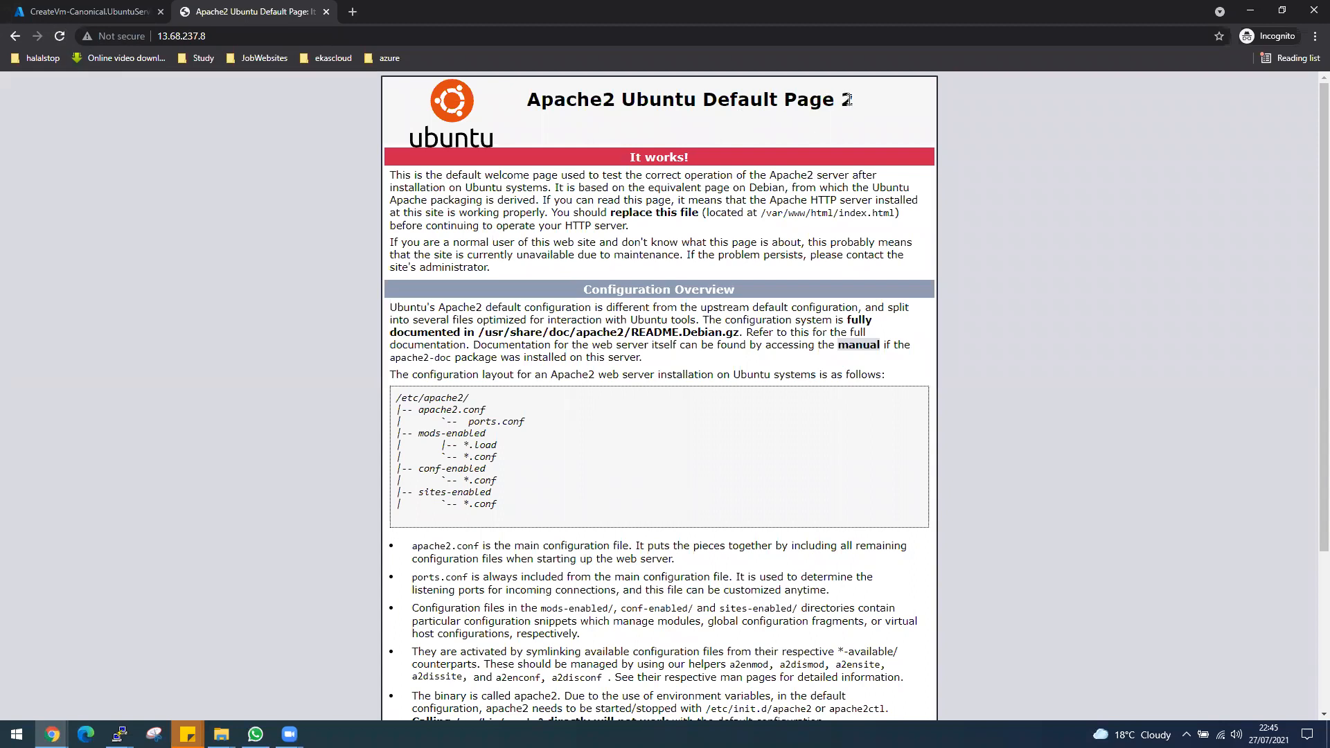
{"action": "left_click", "coordinate": [115, 14]}
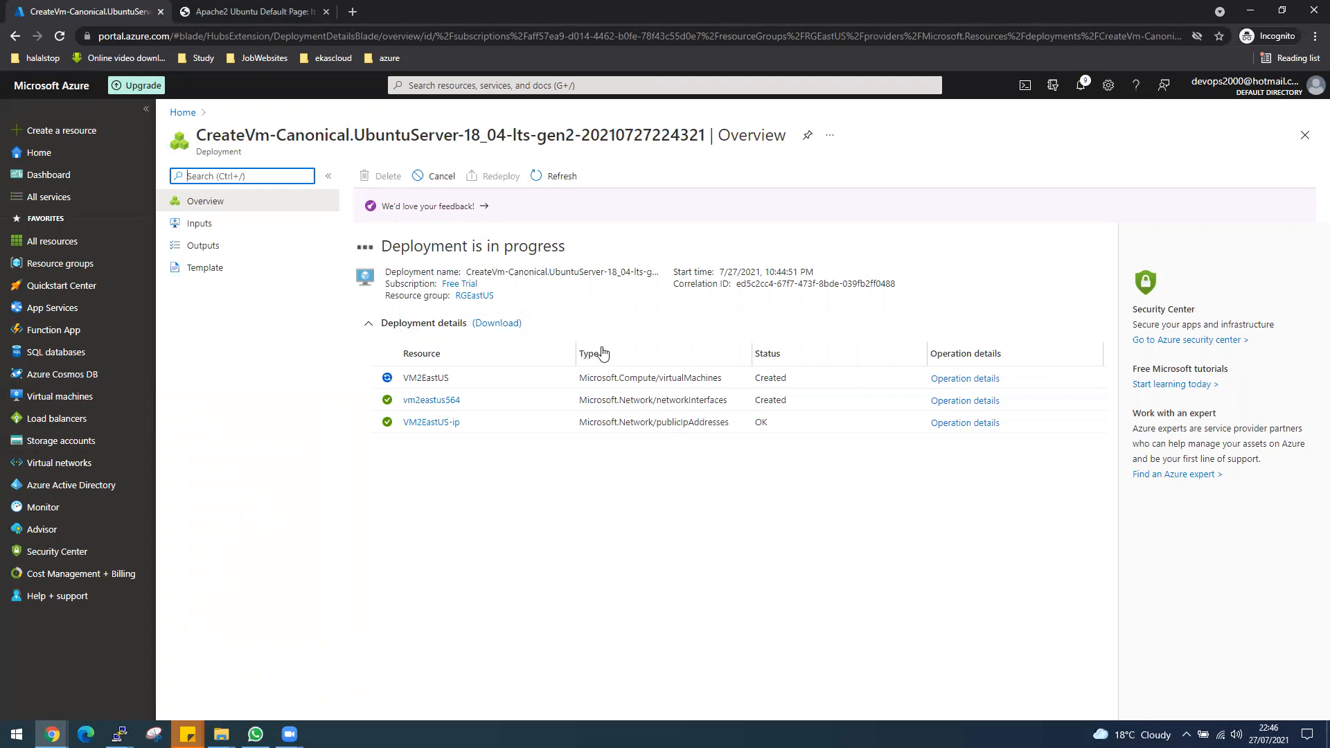
{"action": "left_click", "coordinate": [292, 14]}
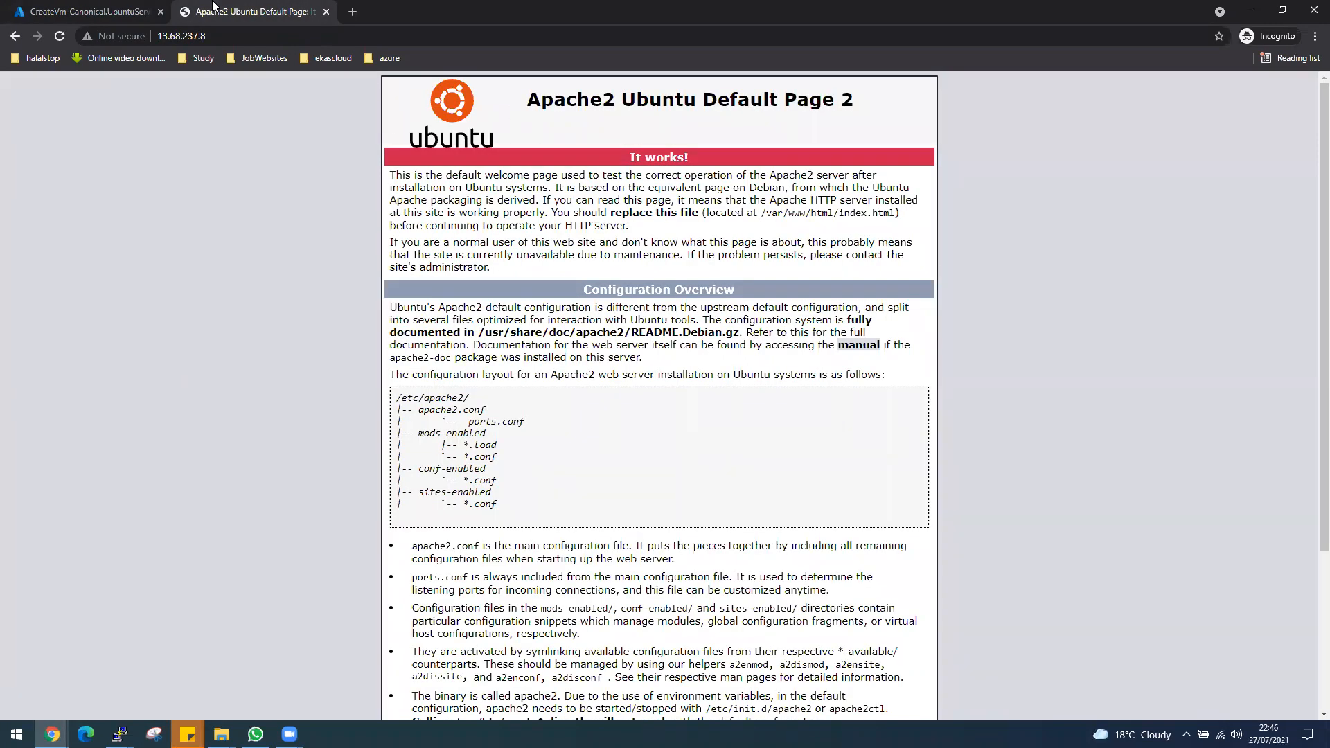
{"action": "left_click", "coordinate": [115, 10]}
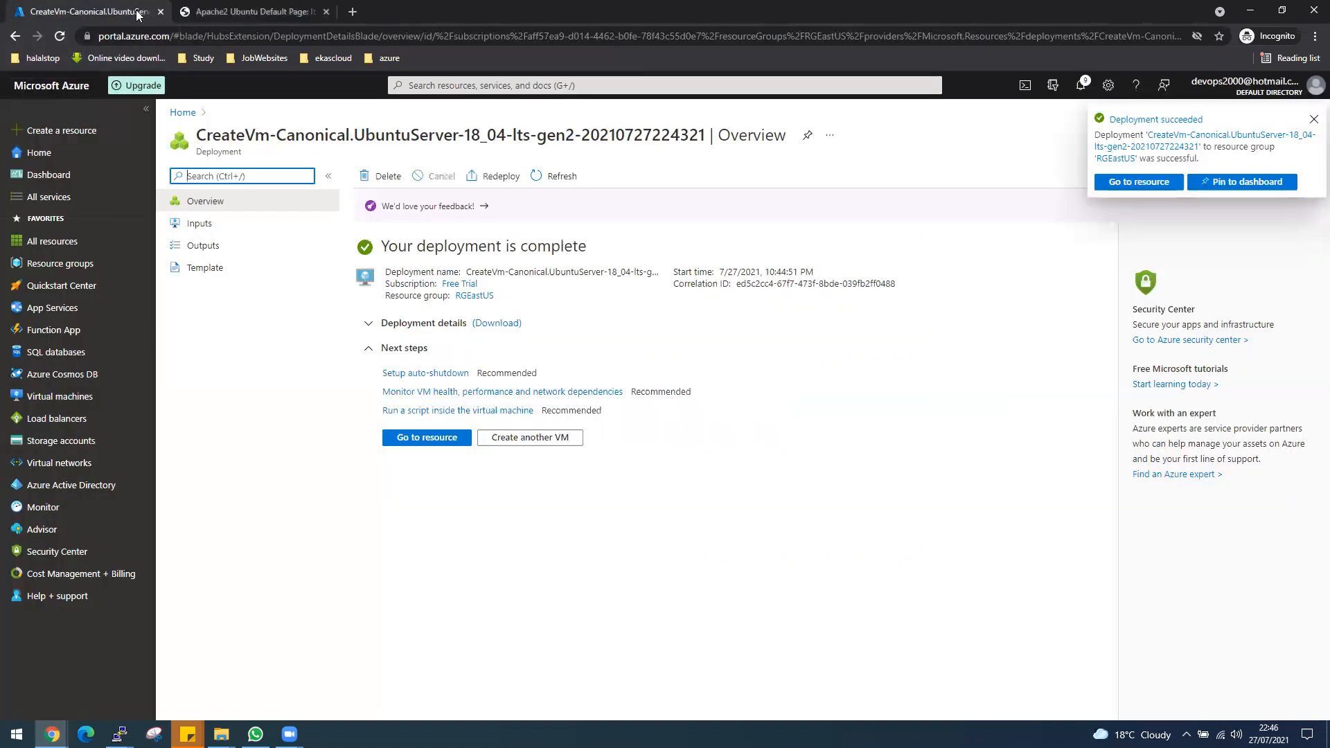
{"action": "left_click", "coordinate": [1108, 184]}
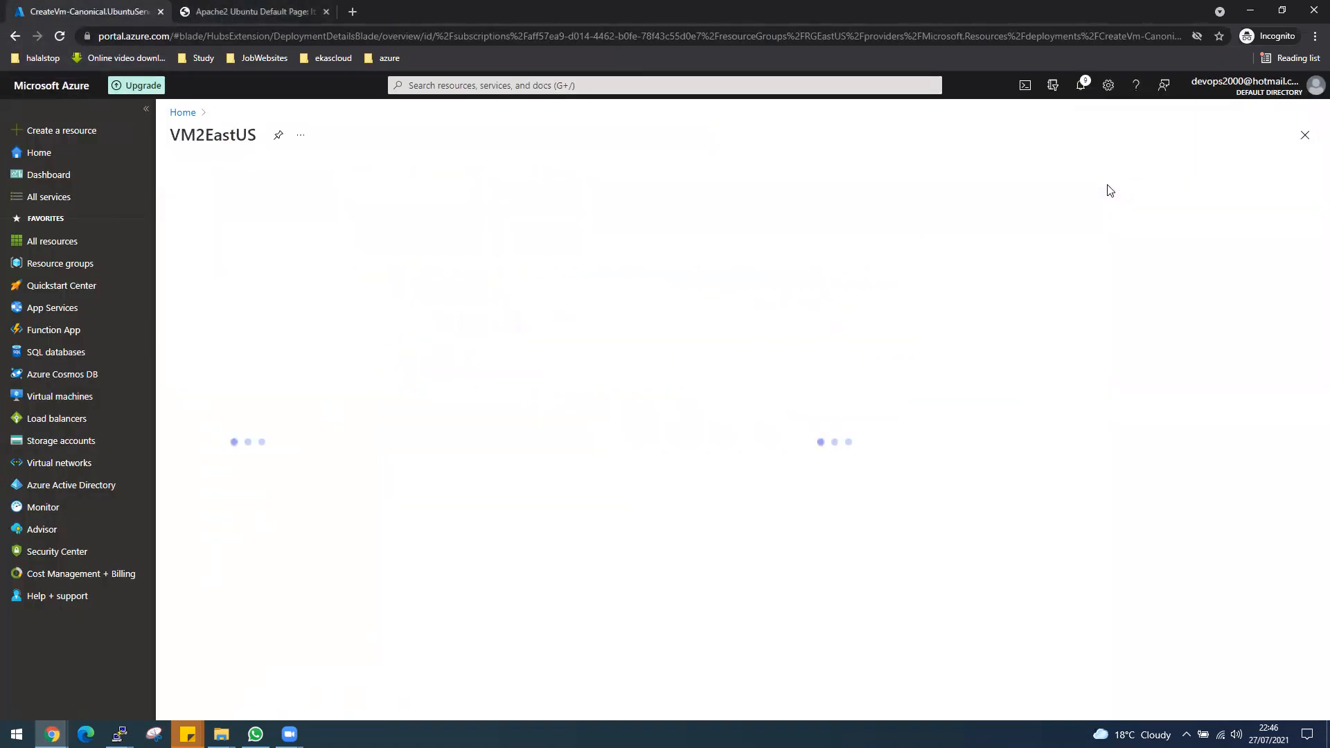
{"action": "left_click", "coordinate": [1018, 260]}
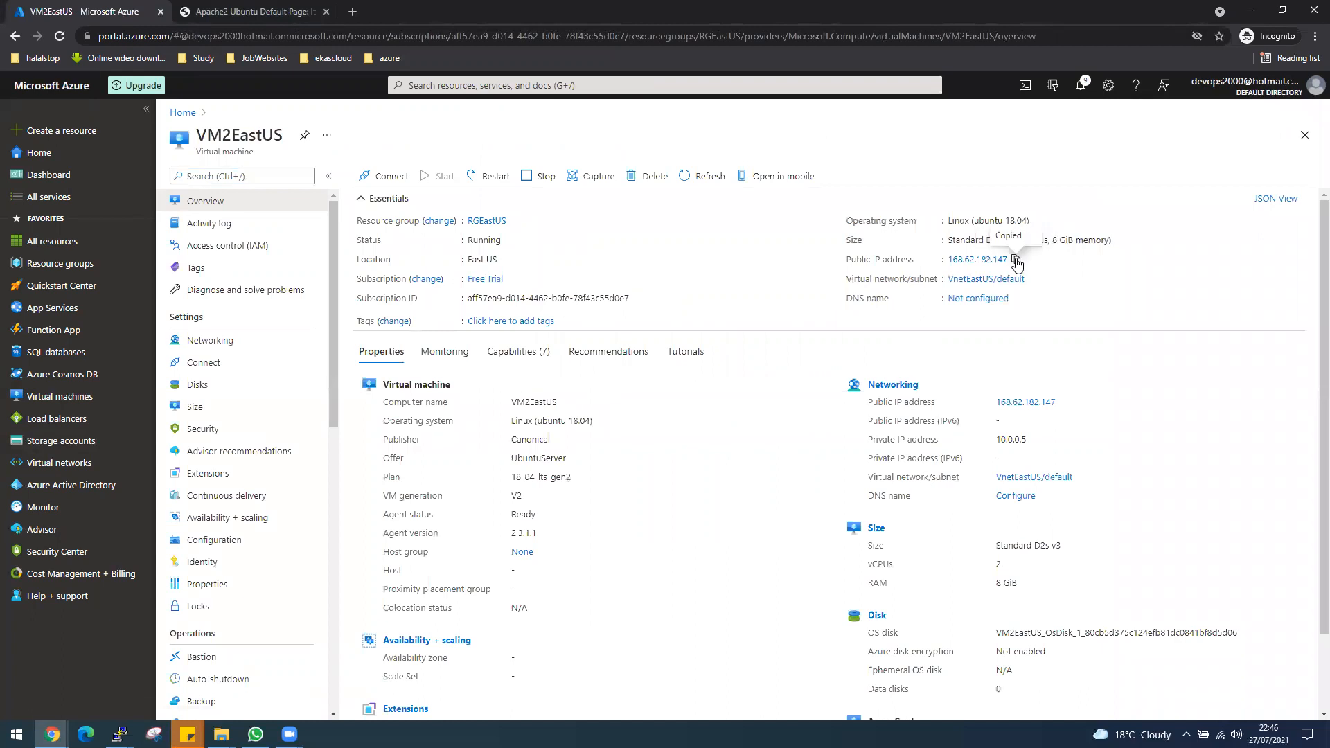
{"action": "type", "text": "des"}
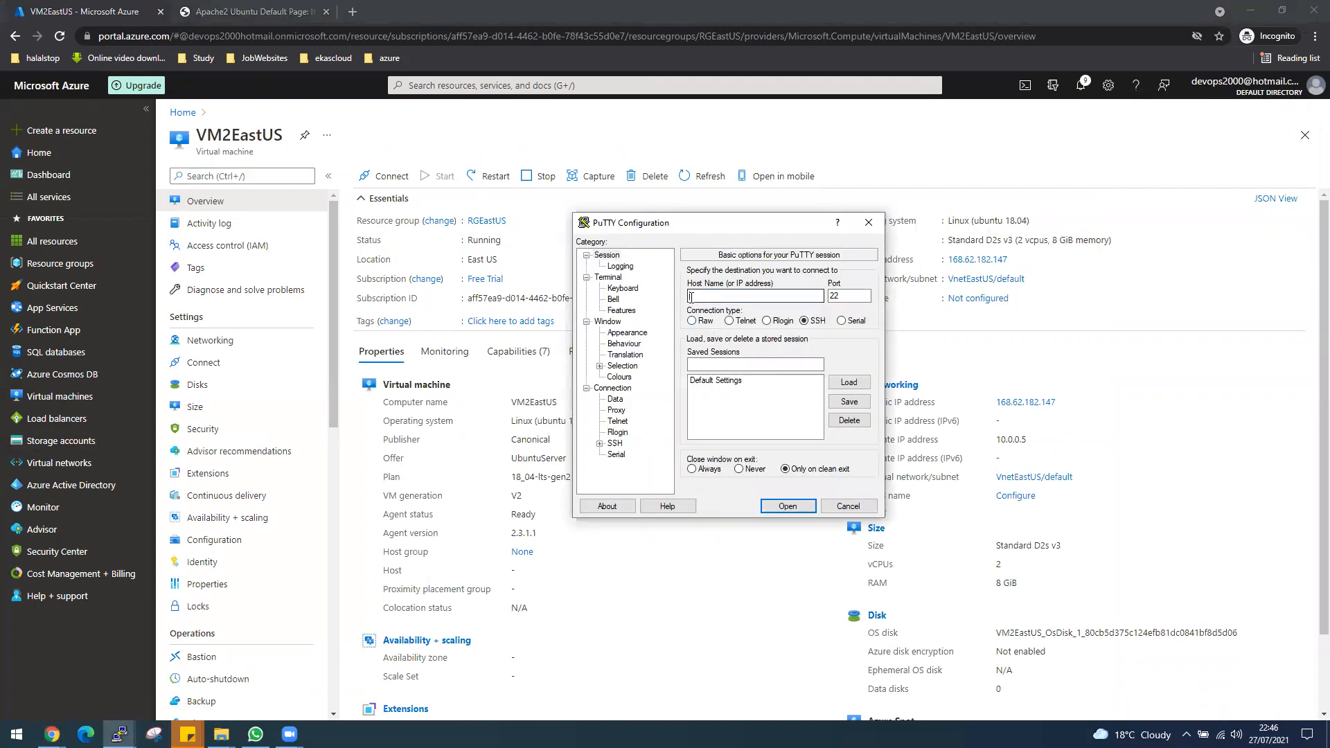
{"action": "type", "text": "ktop@"}
{"action": "key", "text": "ctrl+v"}
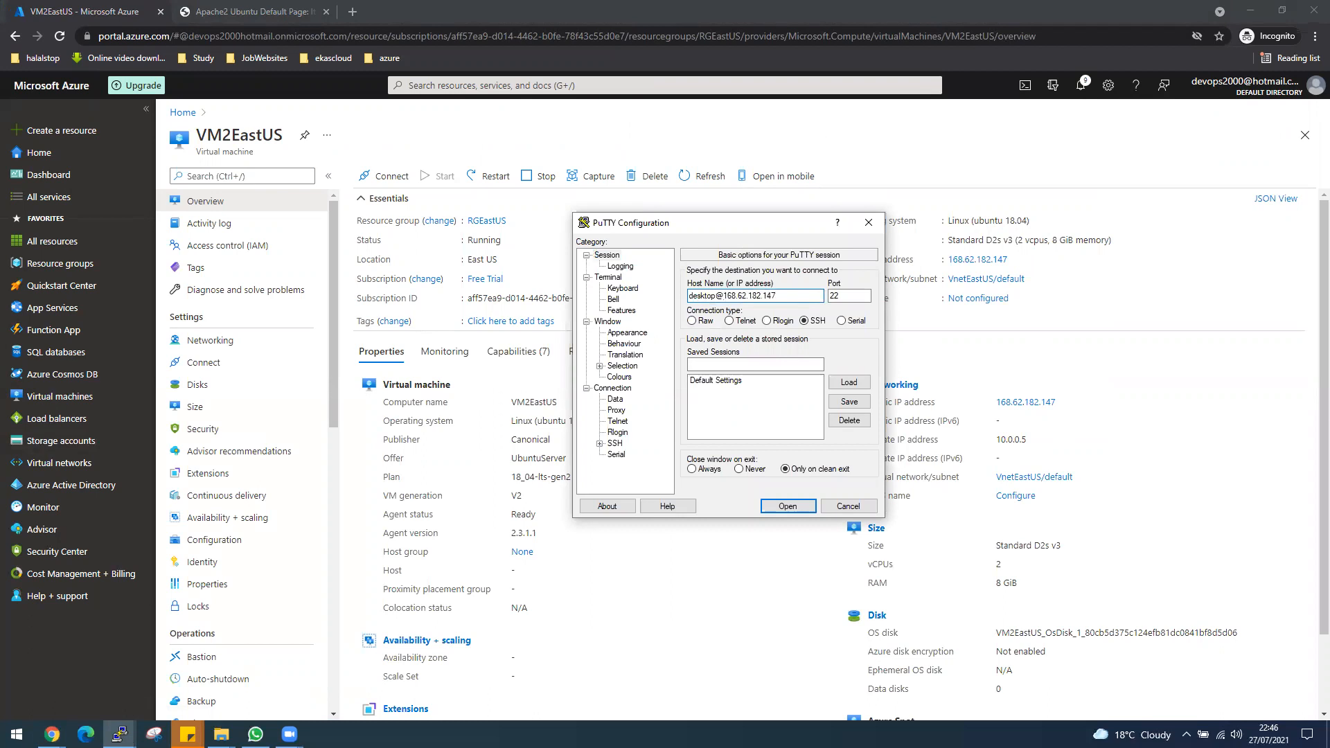
{"action": "key", "text": "Return"}
Log in to VM2EastUS with the account password and clear the terminal.
{"action": "left_click", "coordinate": [593, 461]}
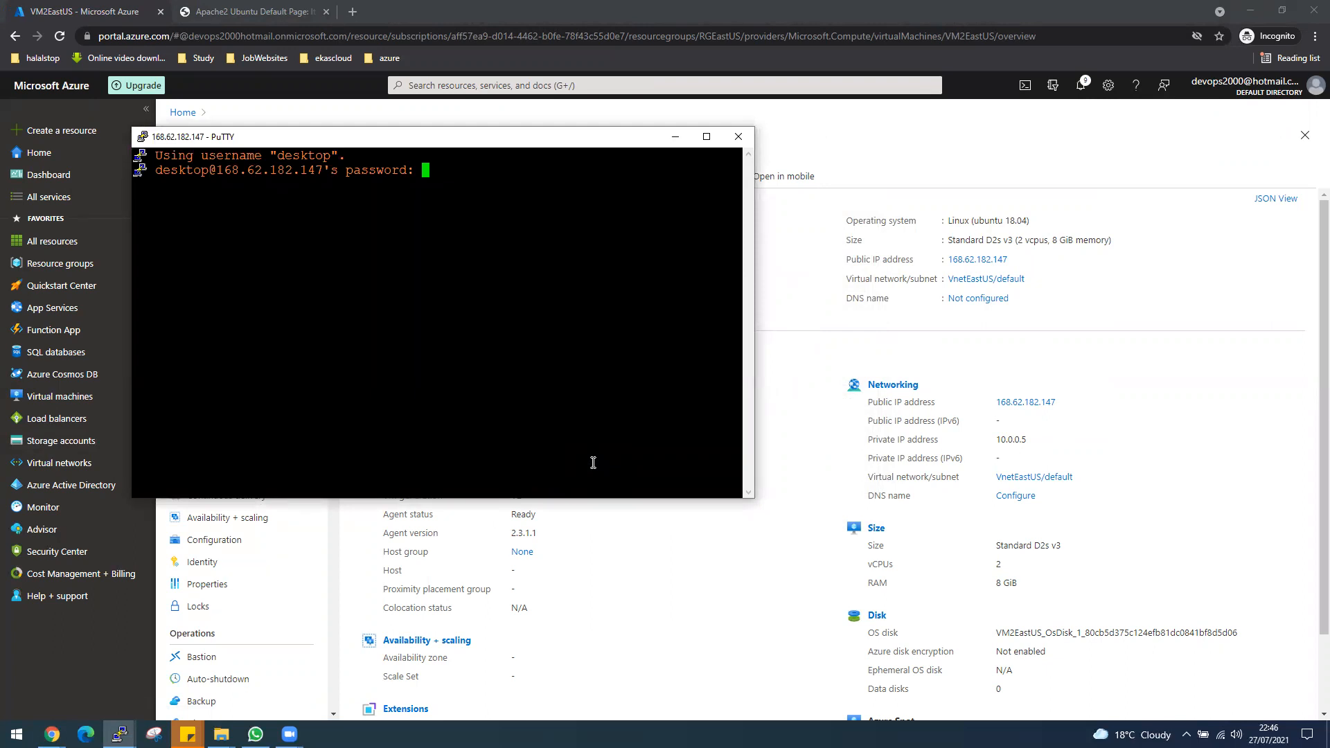
{"action": "key", "text": "Return"}
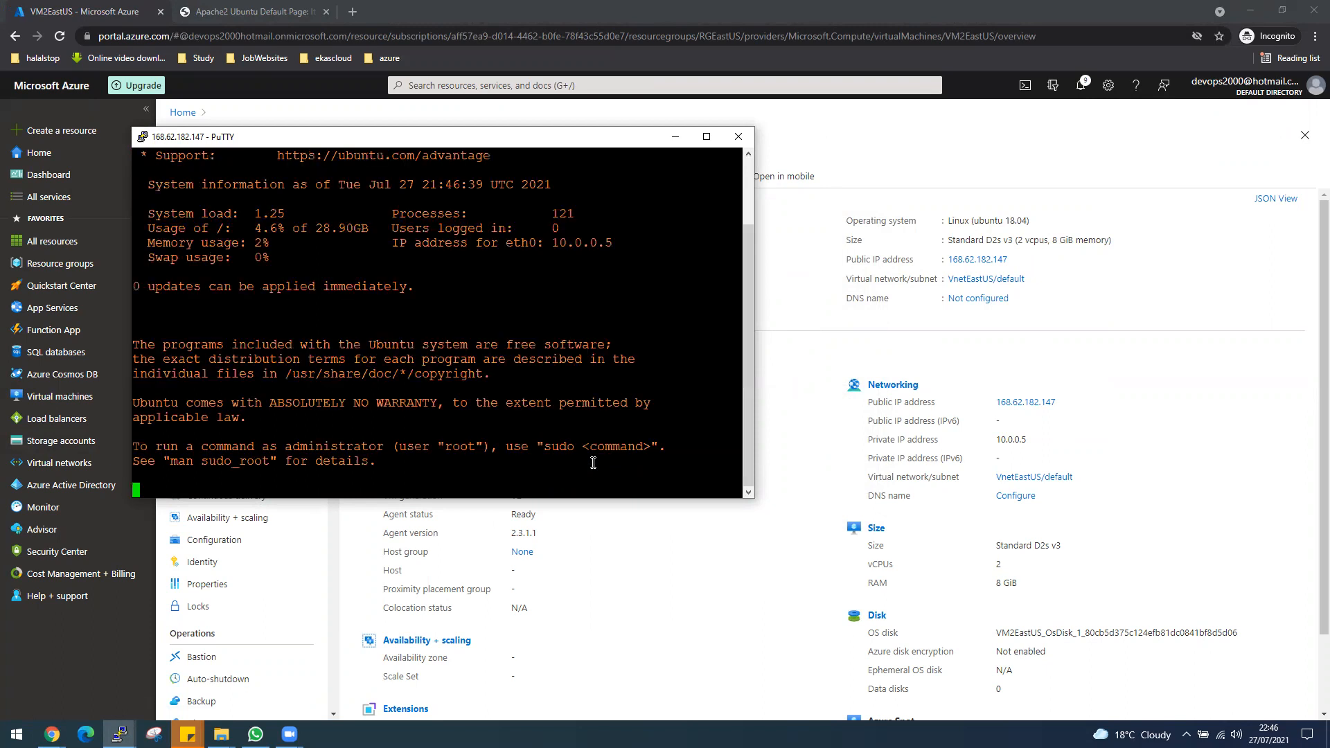
{"action": "type", "text": "clear"}
{"action": "key", "text": "Return"}
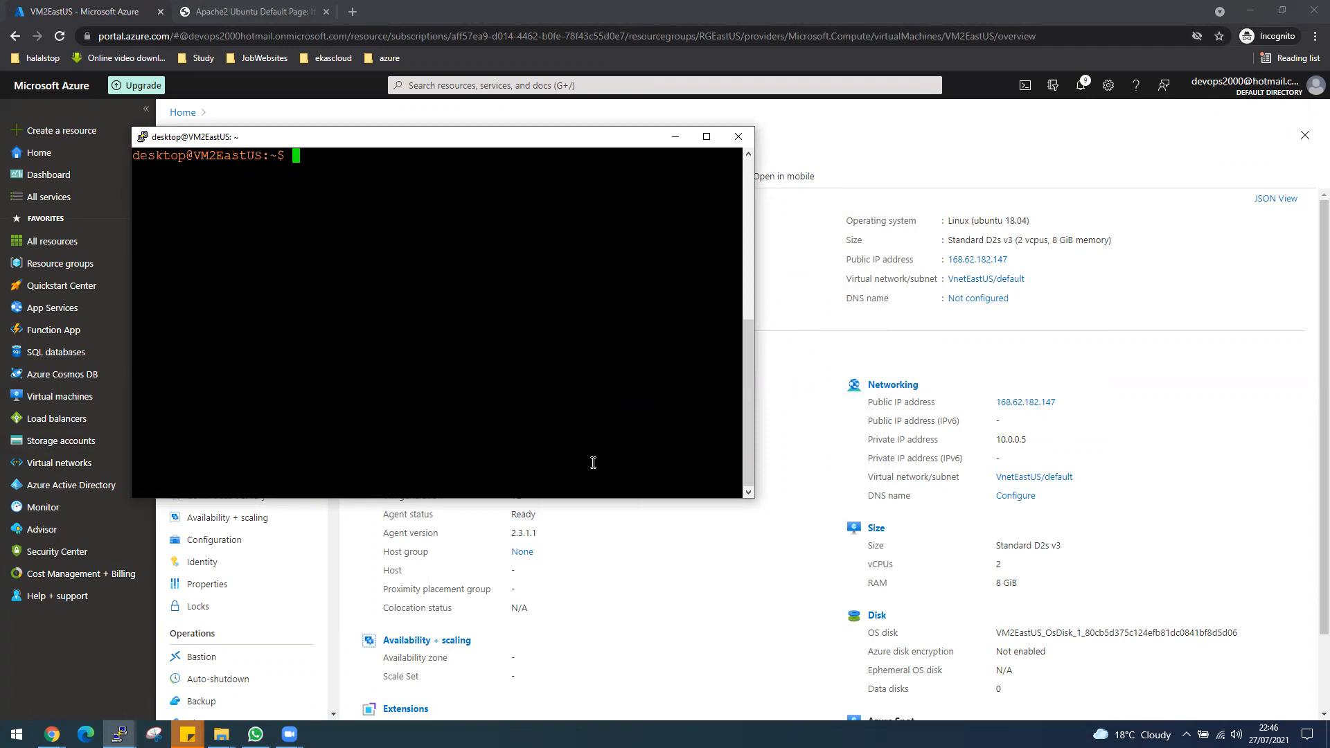
Switch to a root shell on VM2EastUS with sudo -i.
{"action": "type", "text": "sudo -i"}
{"action": "key", "text": "Return"}
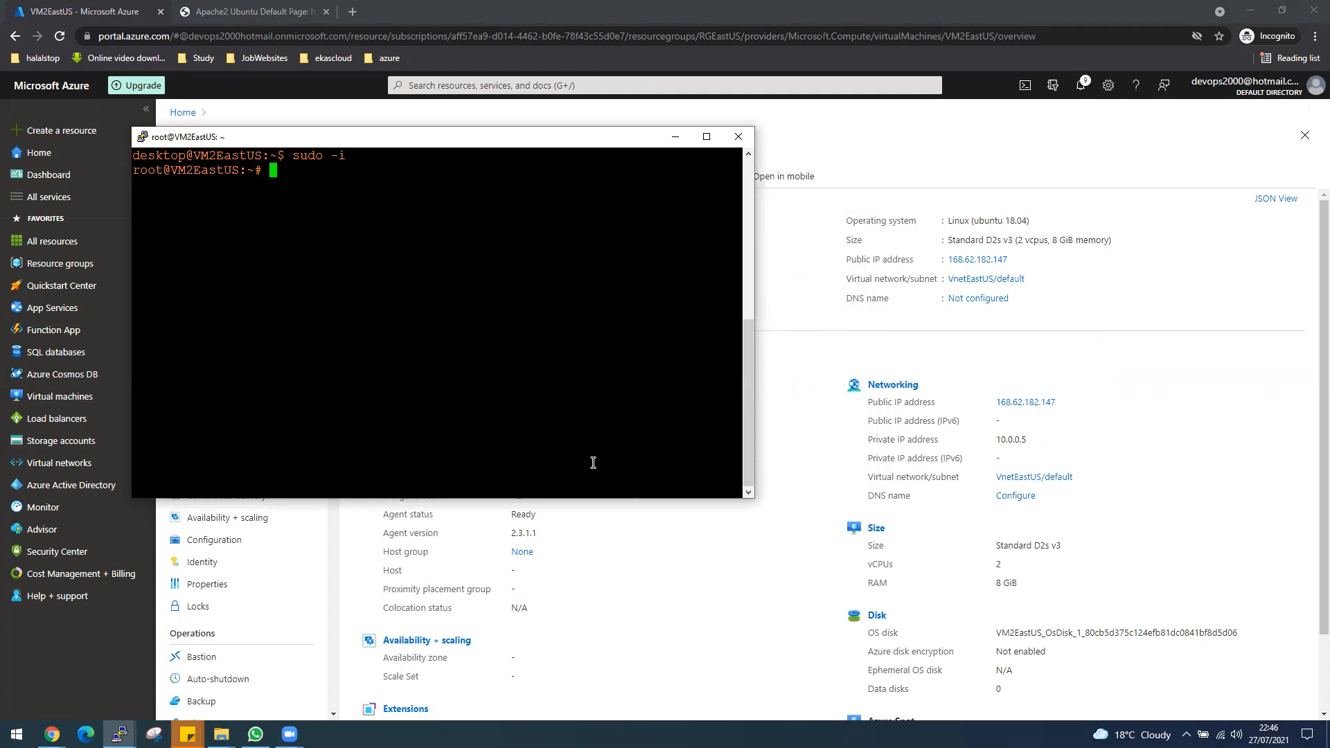
Refresh VM2EastUS's package lists with apt-get update.
{"action": "type", "text": "apt-het i"}
{"action": "key", "text": "BackSpace"}
{"action": "key", "text": "BackSpace"}
{"action": "key", "text": "BackSpace"}
{"action": "key", "text": "BackSpace"}
{"action": "key", "text": "BackSpace"}
{"action": "type", "text": "get update"}
{"action": "key", "text": "Return"}
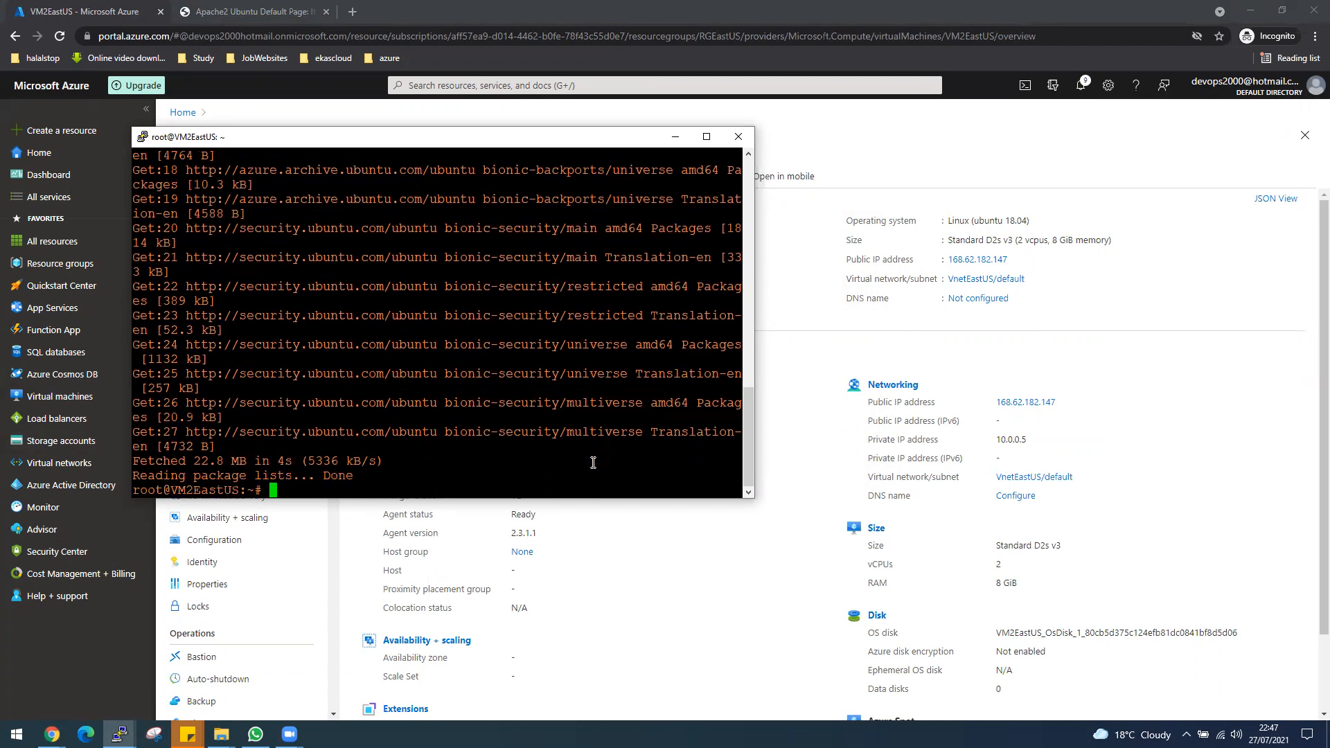
Install the Apache web server on VM2EastUS with apt-get install apache2 -y.
{"action": "type", "text": "apt-get install apache"}
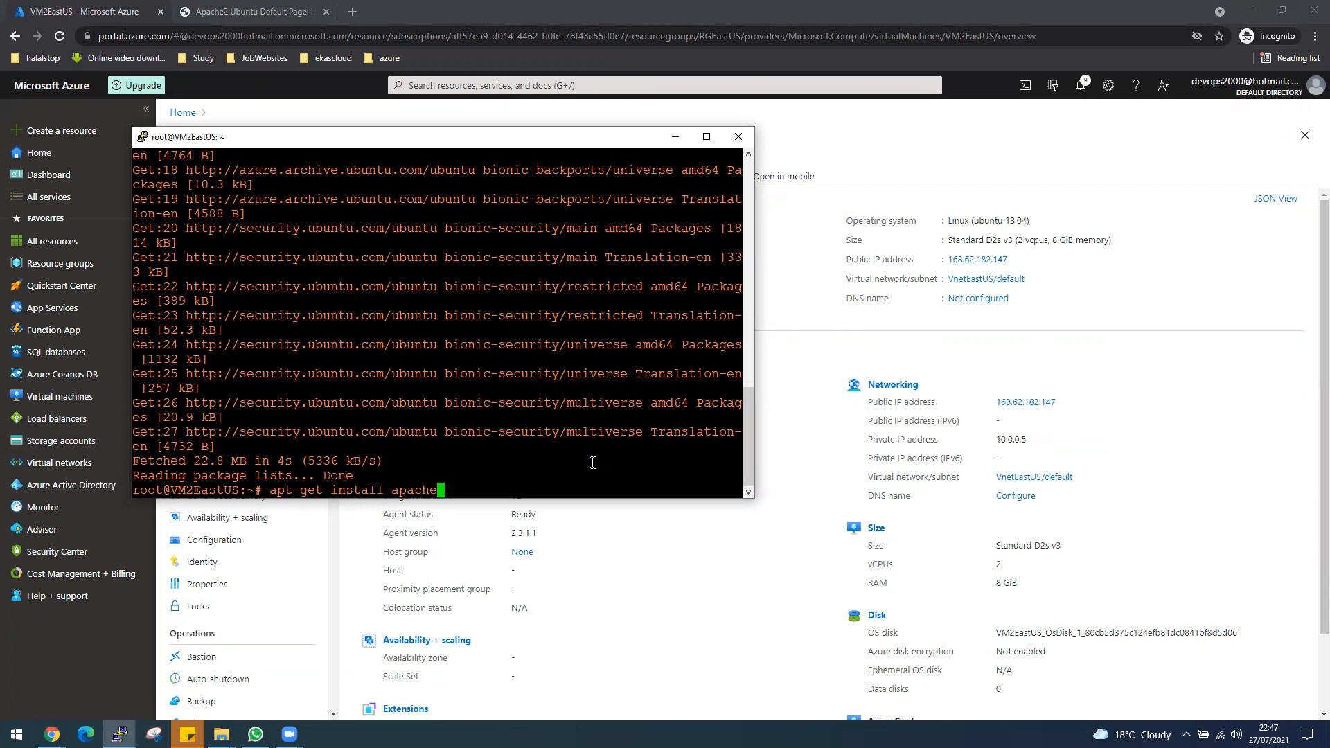
{"action": "type", "text": "2 -y"}
{"action": "key", "text": "Return"}
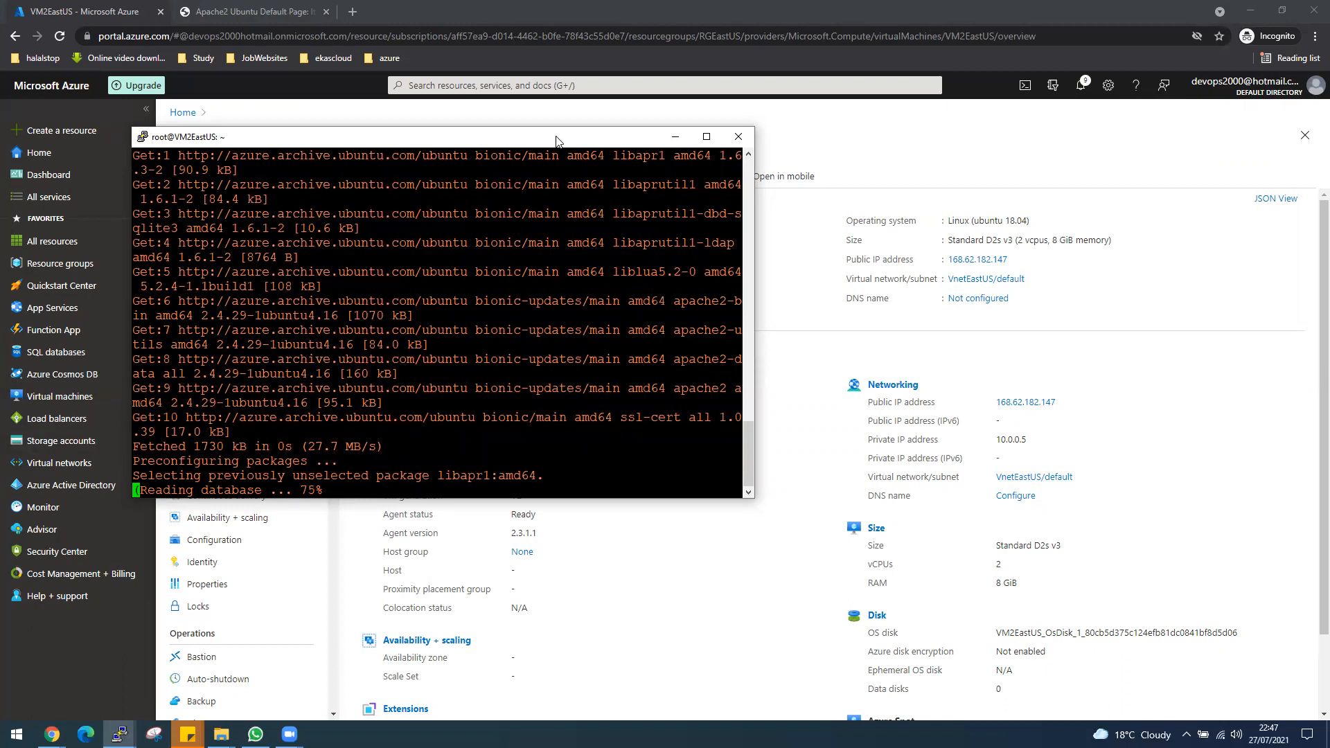
Arrange the VM1EastUS and VM2EastUS terminals side by side, narrowing the VM1EastUS window so they do not overlap.
{"action": "left_click_drag", "start_coordinate": [554, 142], "coordinate": [1045, 64]}
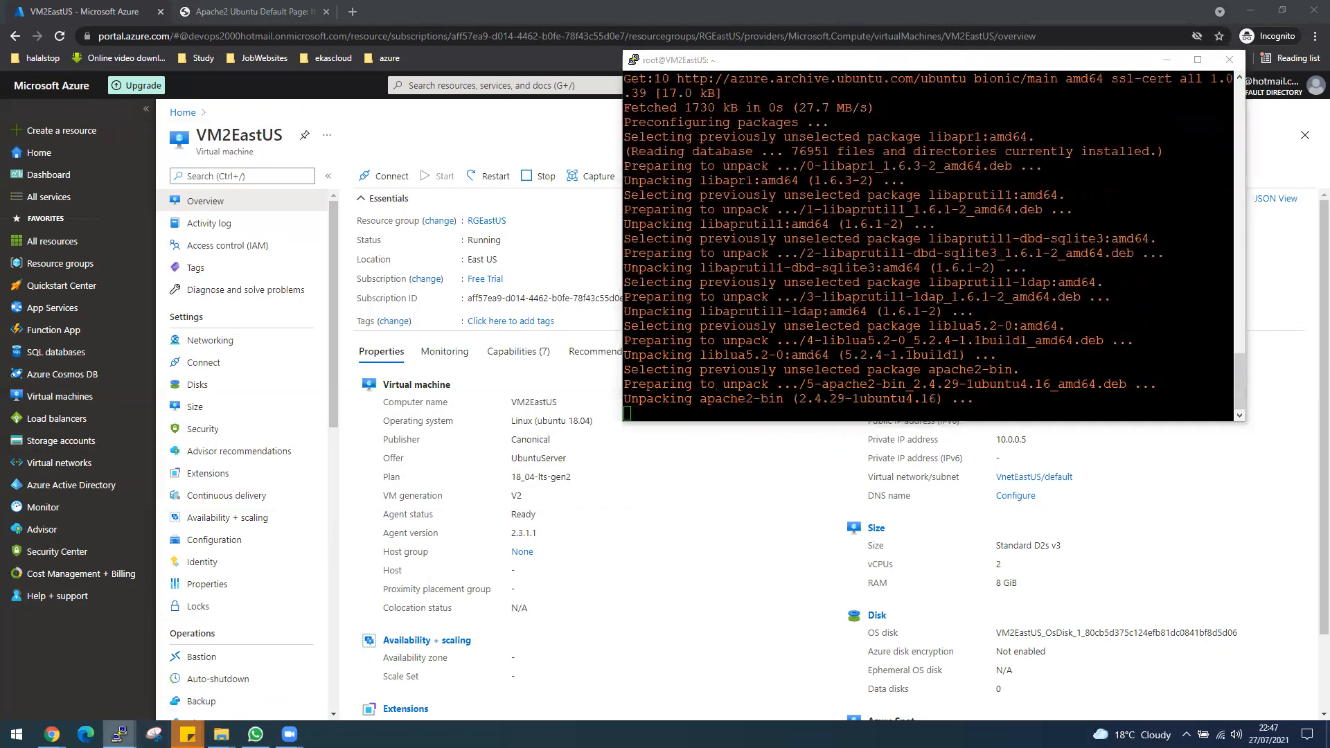
{"action": "mouse_move", "coordinate": [119, 734]}
{"action": "left_click", "coordinate": [73, 668]}
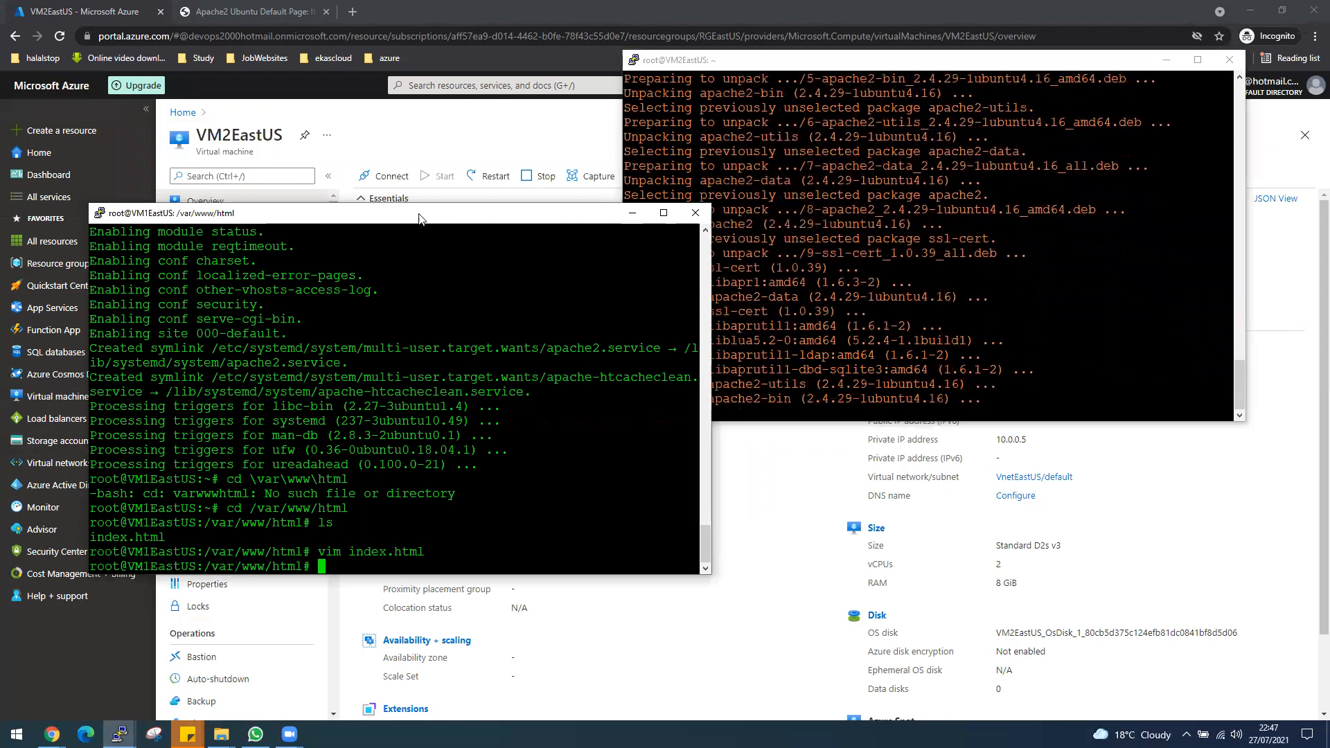
{"action": "left_click_drag", "start_coordinate": [418, 219], "coordinate": [337, 26]}
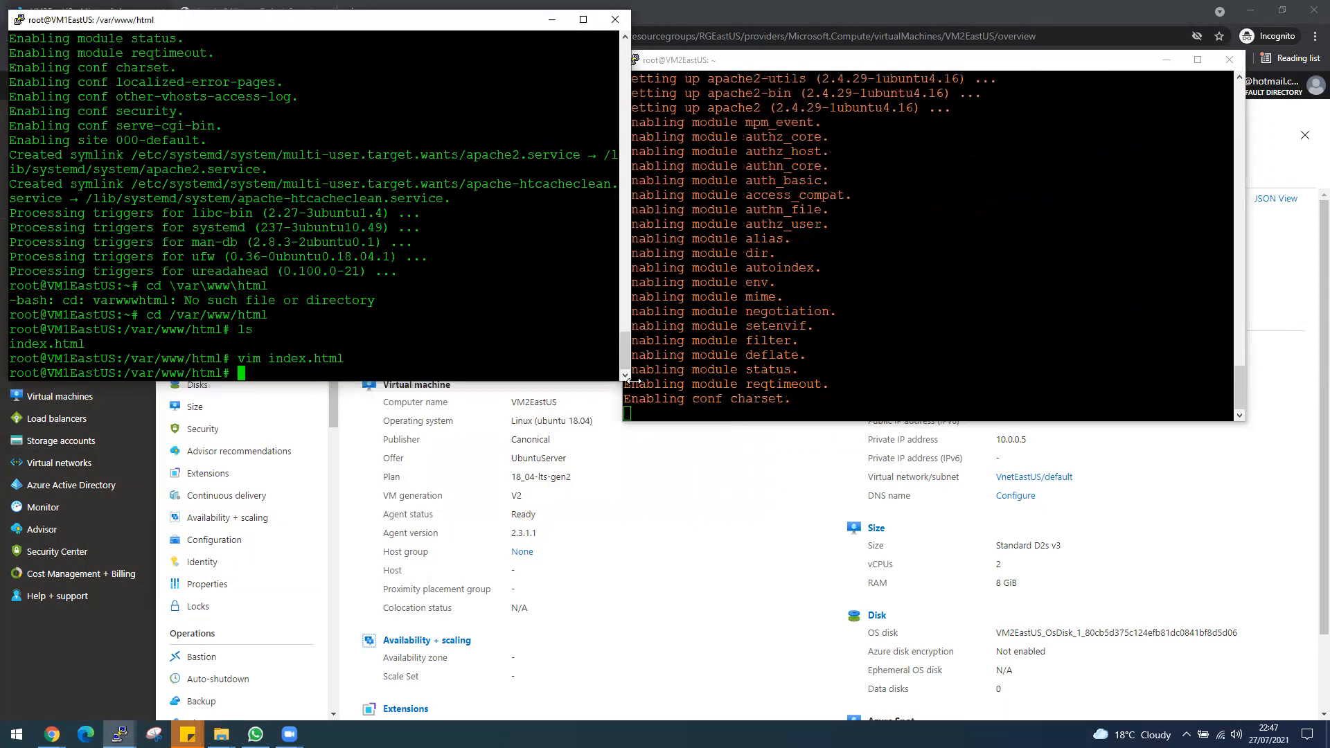
{"action": "left_click_drag", "start_coordinate": [629, 381], "coordinate": [608, 380]}
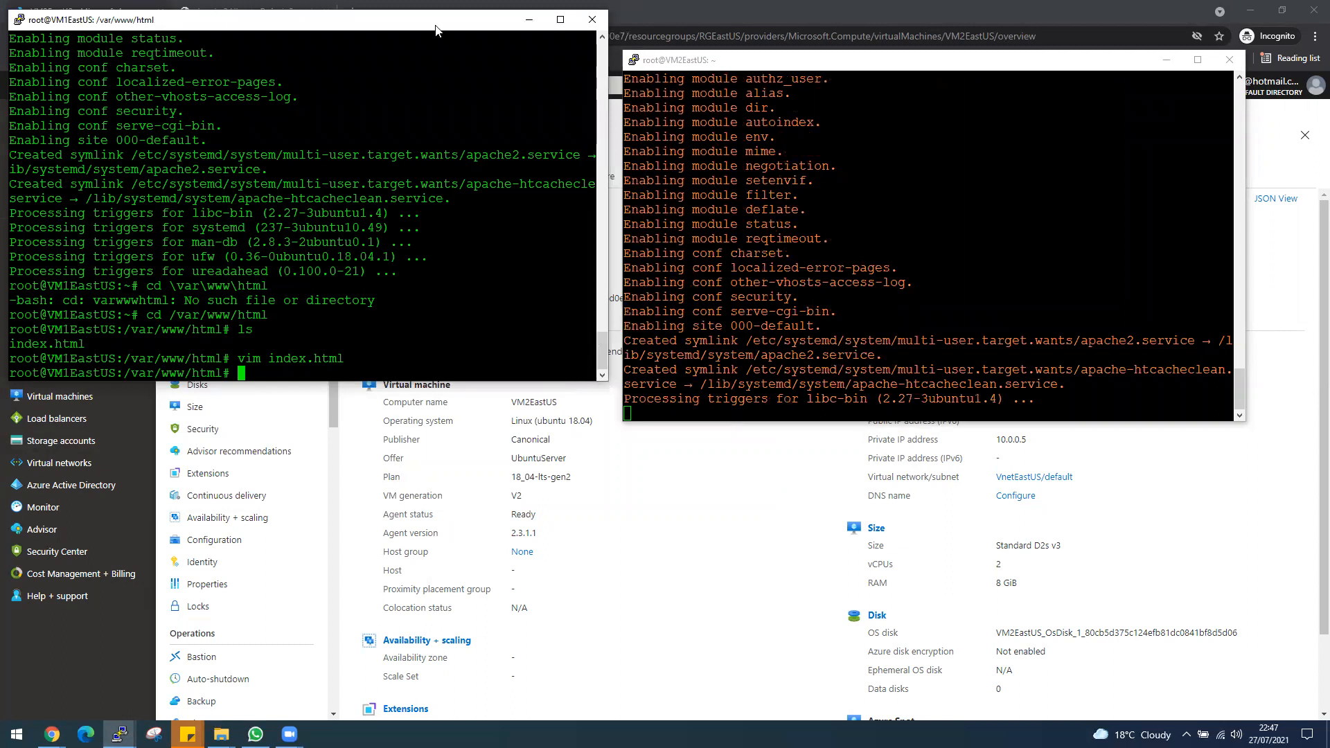
Move the VM1EastUS terminal down level with the VM2EastUS terminal, and make the VM2EastUS session active.
{"action": "left_click_drag", "start_coordinate": [436, 30], "coordinate": [446, 72]}
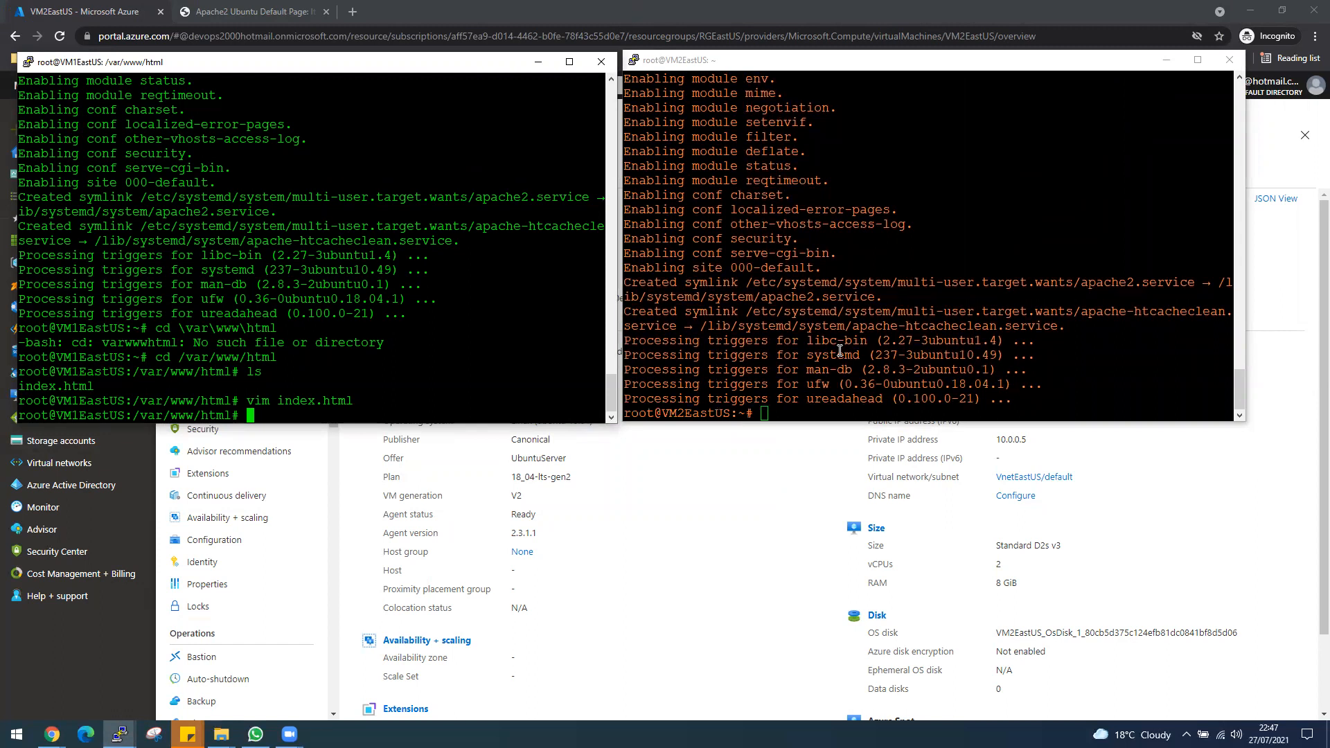
{"action": "type", "text": "cd"}
{"action": "key", "text": "BackSpace"}
{"action": "key", "text": "BackSpace"}
{"action": "left_click", "coordinate": [915, 363]}
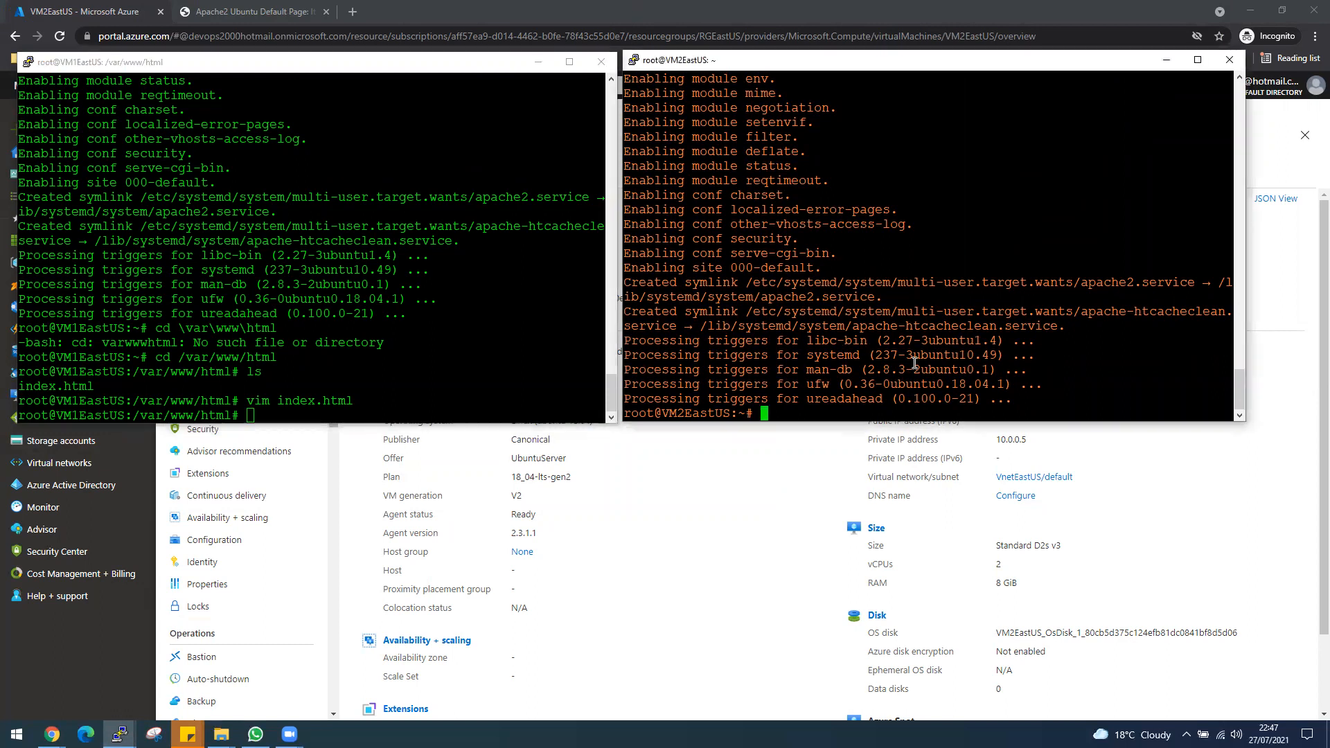
Change the working directory on VM2EastUS to /var/www/html.
{"action": "type", "text": "cd \\"}
{"action": "key", "text": "BackSpace"}
{"action": "type", "text": "/var/www/html"}
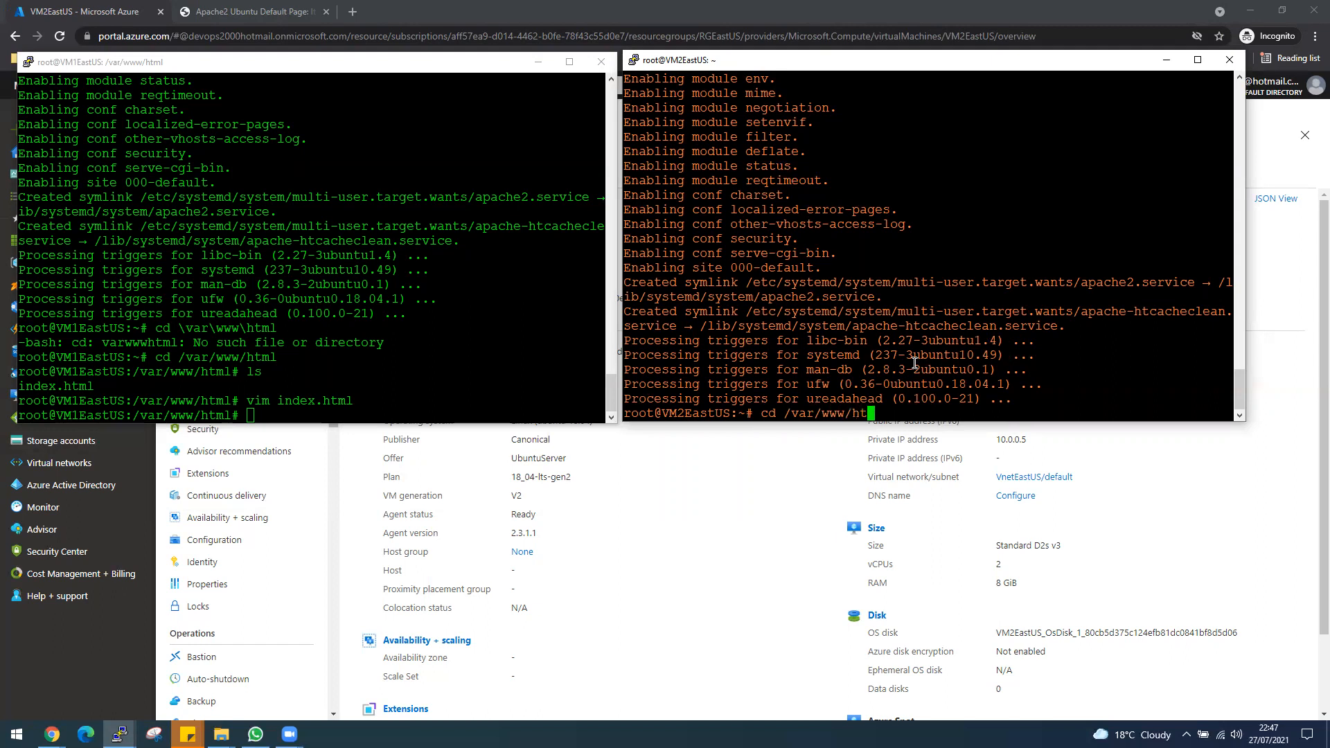
{"action": "key", "text": "Return"}
List the web root's files on VM2EastUS and open index.html in vim.
{"action": "type", "text": "ls"}
{"action": "key", "text": "Return"}
{"action": "type", "text": "vimin"}
{"action": "key", "text": "BackSpace"}
{"action": "key", "text": "BackSpace"}
{"action": "type", "text": "in"}
{"action": "key", "text": "Tab"}
{"action": "key", "text": "Return"}
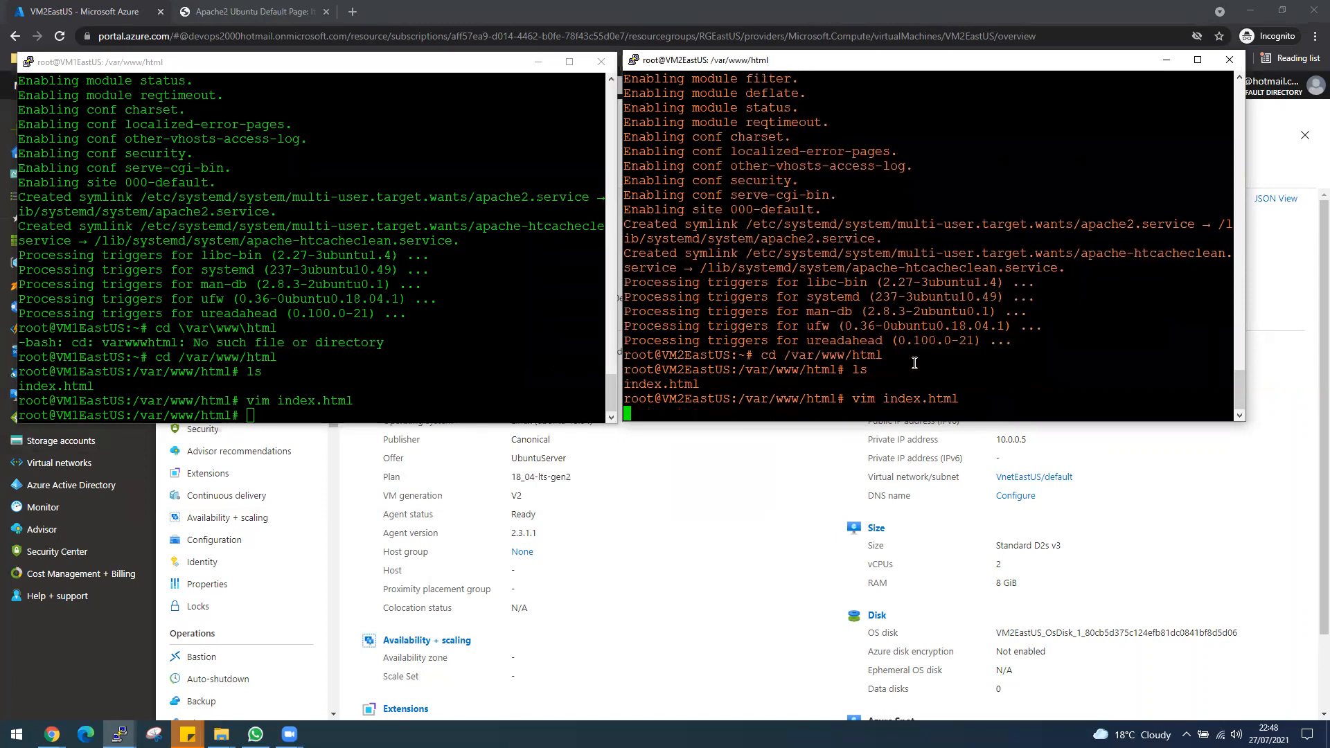
Append 1 to the "Apache2 Ubuntu Default Page" heading in the body of VM2EastUS's index.html.
{"action": "key", "text": "Down"}
{"action": "key", "text": "Down"}
{"action": "key", "text": "Down"}
{"action": "key", "text": "Down"}
{"action": "key", "text": "Down"}
{"action": "key", "text": "Down"}
{"action": "key", "text": "Down"}
{"action": "key", "text": "Down"}
{"action": "key", "text": "Down"}
{"action": "key", "text": "Down"}
{"action": "key", "text": "Down"}
{"action": "key", "text": "Down"}
{"action": "key", "text": "Down"}
{"action": "key", "text": "Down"}
{"action": "key", "text": "Down"}
{"action": "key", "text": "Down"}
{"action": "key", "text": "Down"}
{"action": "key", "text": "Down"}
{"action": "key", "text": "Down"}
{"action": "key", "text": "Down"}
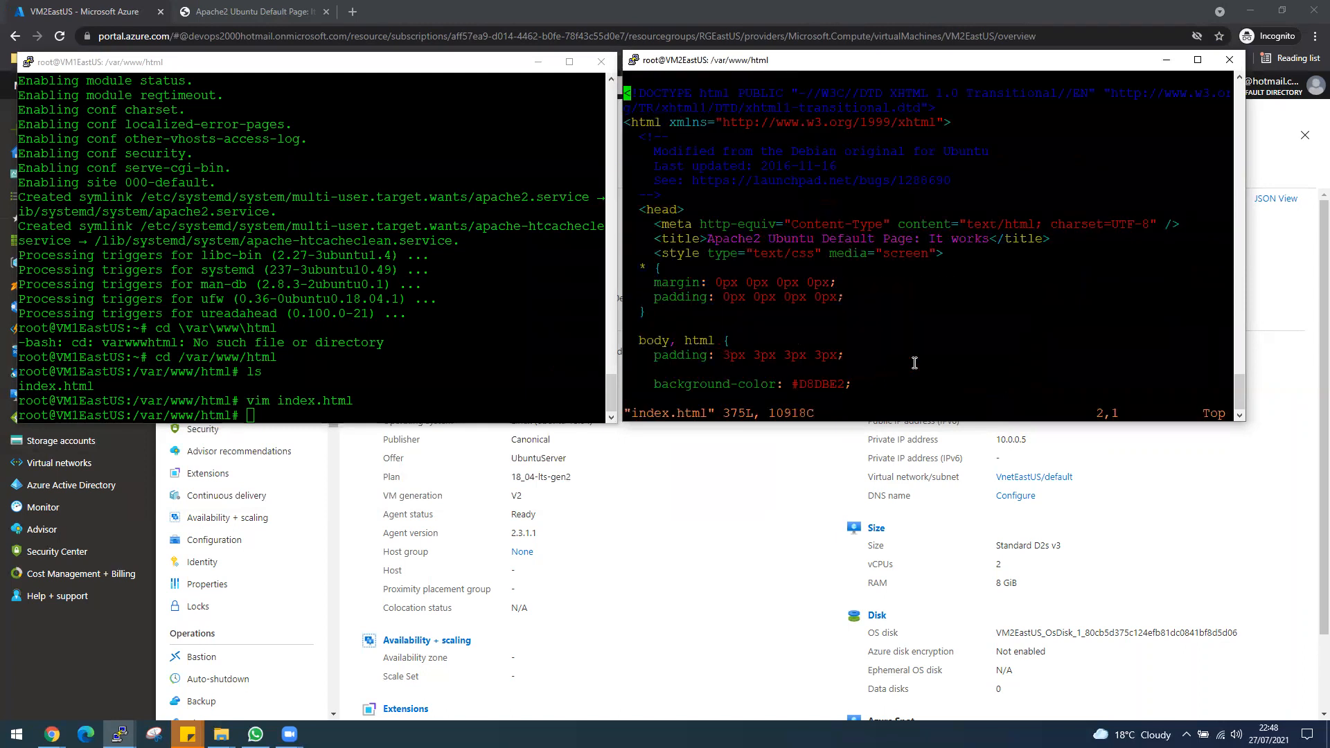
{"action": "key", "text": "Down"}
{"action": "key", "text": "Down"}
{"action": "key", "text": "Down"}
{"action": "key", "text": "Down"}
{"action": "key", "text": "Down"}
{"action": "key", "text": "Down"}
{"action": "key", "text": "Down"}
{"action": "key", "text": "Down"}
{"action": "key", "text": "Down"}
{"action": "key", "text": "Down"}
{"action": "key", "text": "Down"}
{"action": "key", "text": "Down"}
{"action": "key", "text": "Down"}
{"action": "key", "text": "Down"}
{"action": "key", "text": "Down"}
{"action": "key", "text": "Down"}
{"action": "key", "text": "Down"}
{"action": "key", "text": "Down"}
{"action": "key", "text": "Down"}
{"action": "key", "text": "Down"}
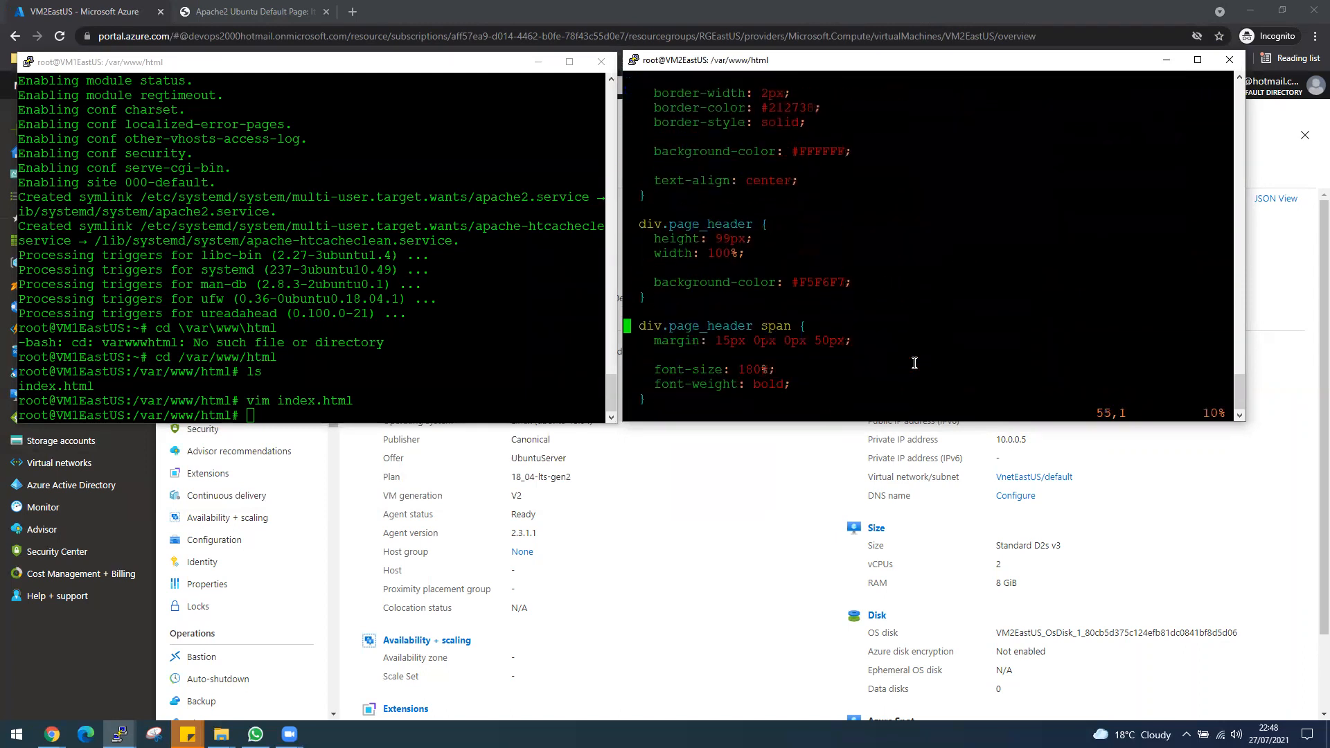
{"action": "key", "text": "Down"}
{"action": "key", "text": "Down"}
{"action": "key", "text": "Down"}
{"action": "key", "text": "Down"}
{"action": "key", "text": "Down"}
{"action": "key", "text": "Down"}
{"action": "key", "text": "Down"}
{"action": "key", "text": "Down"}
{"action": "key", "text": "Down"}
{"action": "key", "text": "Down"}
{"action": "key", "text": "Down"}
{"action": "key", "text": "Down"}
{"action": "key", "text": "Down"}
{"action": "key", "text": "Down"}
{"action": "key", "text": "Down"}
{"action": "key", "text": "Down"}
{"action": "key", "text": "Down"}
{"action": "key", "text": "Down"}
{"action": "key", "text": "Down"}
{"action": "key", "text": "Down"}
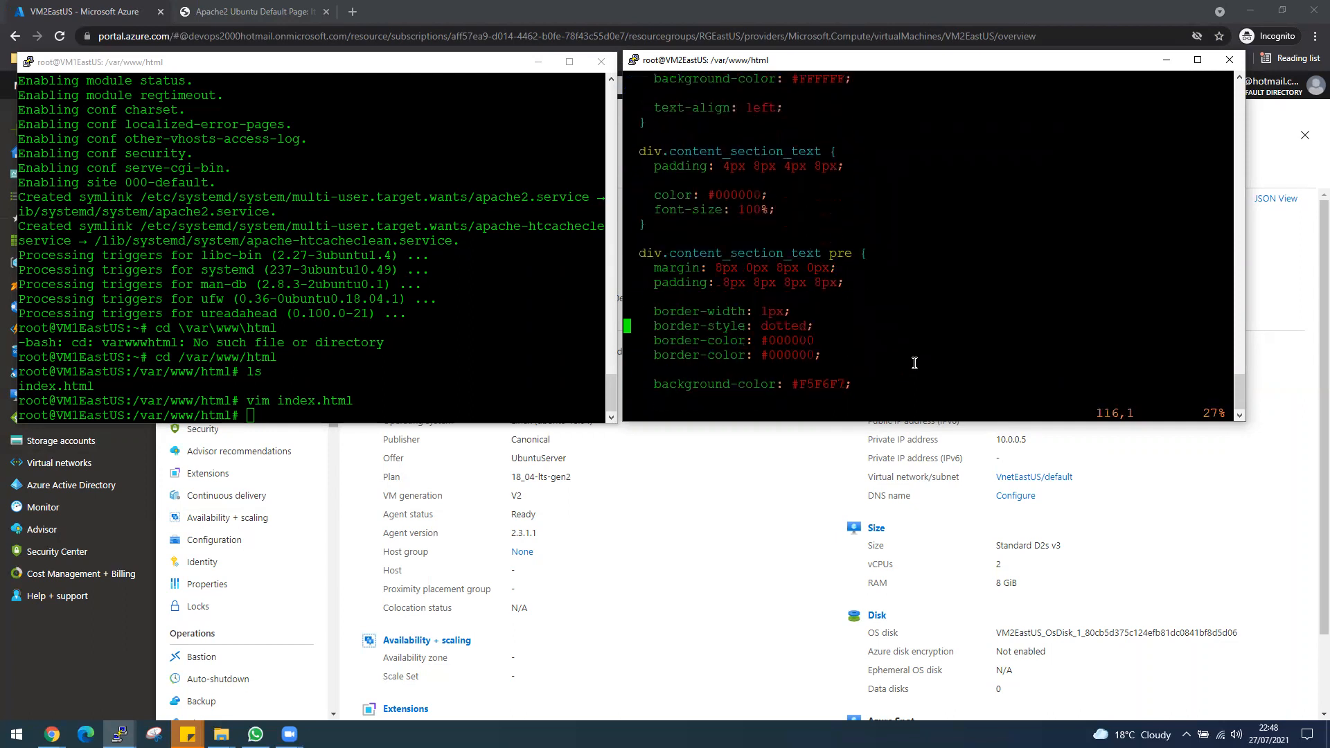
{"action": "key", "text": "Down"}
{"action": "key", "text": "Down"}
{"action": "key", "text": "Down"}
{"action": "key", "text": "Down"}
{"action": "key", "text": "Down"}
{"action": "key", "text": "Down"}
{"action": "key", "text": "Down"}
{"action": "key", "text": "Down"}
{"action": "key", "text": "Down"}
{"action": "key", "text": "Down"}
{"action": "key", "text": "Down"}
{"action": "key", "text": "Down"}
{"action": "key", "text": "Down"}
{"action": "key", "text": "Down"}
{"action": "key", "text": "Down"}
{"action": "key", "text": "Down"}
{"action": "key", "text": "Down"}
{"action": "key", "text": "Down"}
{"action": "key", "text": "Down"}
{"action": "key", "text": "Down"}
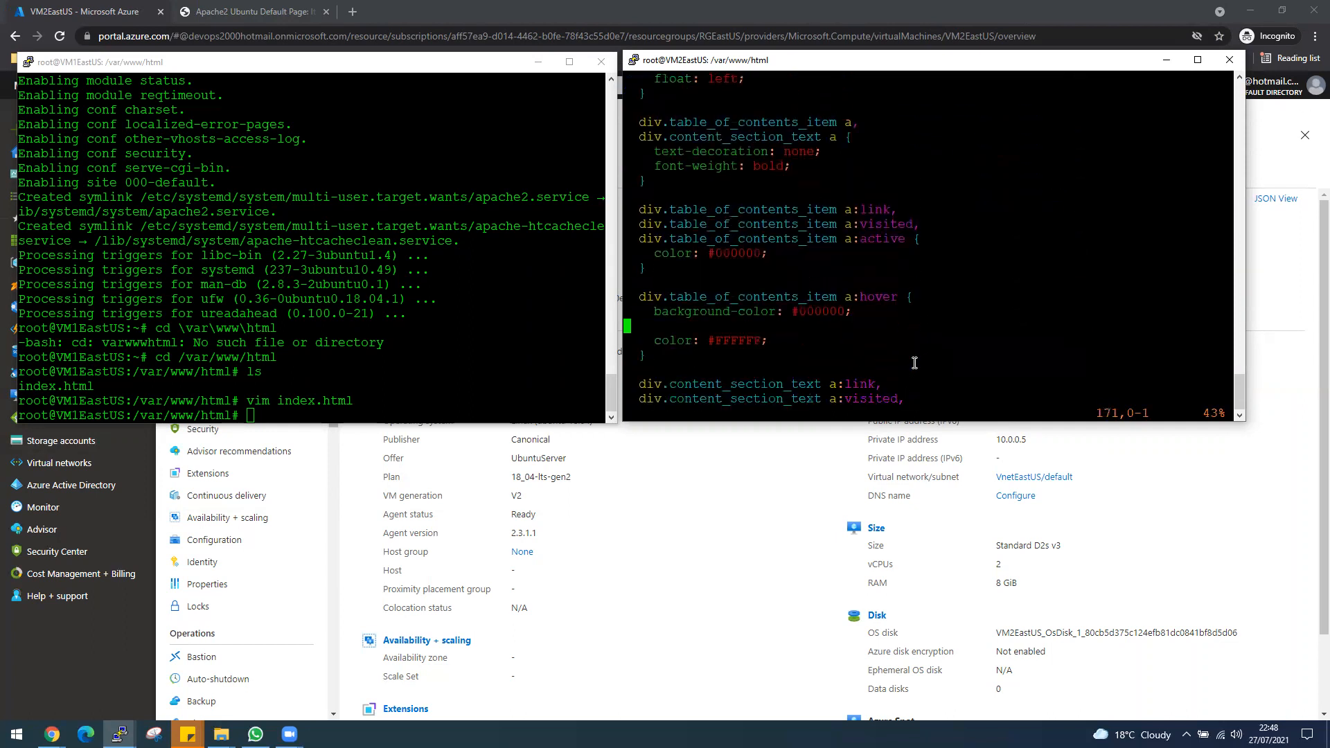
{"action": "key", "text": "Down"}
{"action": "key", "text": "Down"}
{"action": "key", "text": "Down"}
{"action": "key", "text": "Down"}
{"action": "key", "text": "Down"}
{"action": "key", "text": "Down"}
{"action": "key", "text": "Down"}
{"action": "key", "text": "Down"}
{"action": "key", "text": "Up"}
{"action": "key", "text": "Up"}
{"action": "key", "text": "Up"}
{"action": "key", "text": "Up"}
{"action": "key", "text": "Up"}
{"action": "key", "text": "Up"}
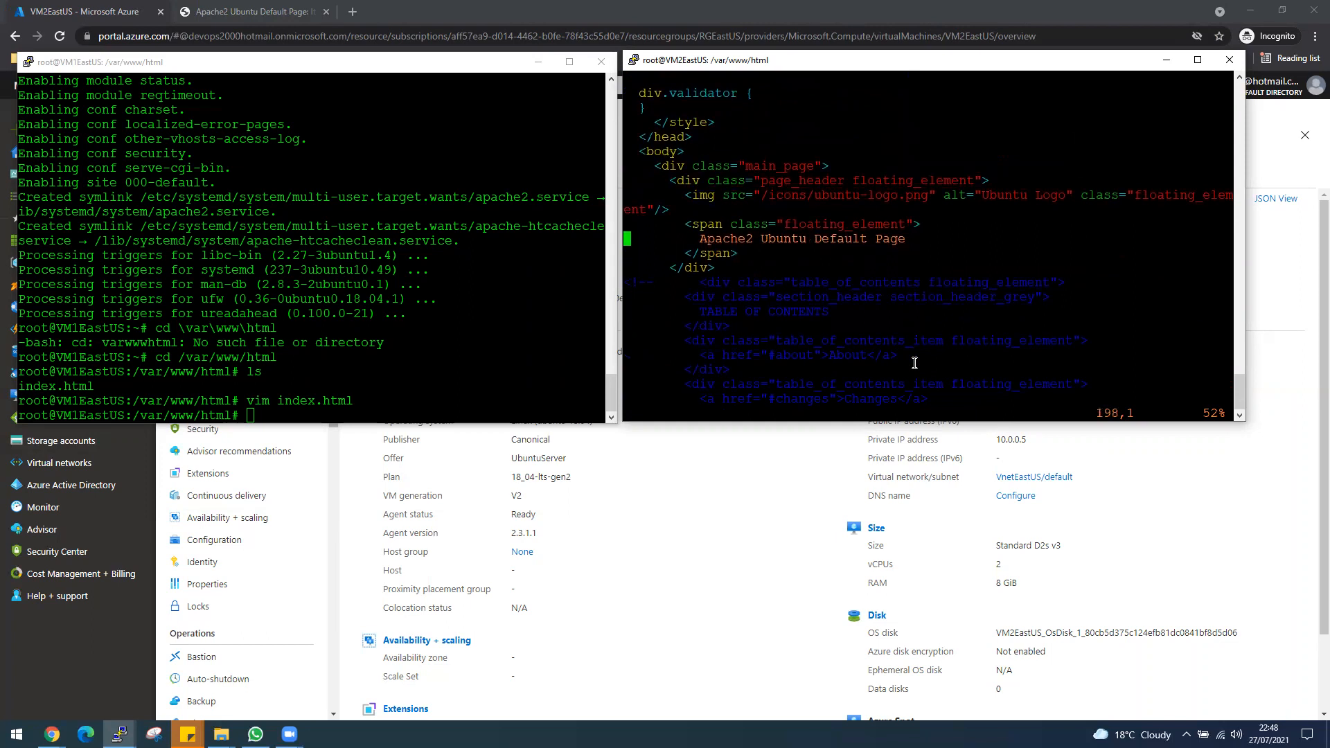
{"action": "key", "text": "Up"}
{"action": "key", "text": "Up"}
{"action": "key", "text": "Down"}
{"action": "key", "text": "Down"}
{"action": "key", "text": "Right"}
{"action": "key", "text": "Right"}
{"action": "key", "text": "Right"}
{"action": "key", "text": "Right"}
{"action": "key", "text": "Right"}
{"action": "key", "text": "Right"}
{"action": "key", "text": "Right"}
{"action": "key", "text": "Right"}
{"action": "key", "text": "Right"}
{"action": "key", "text": "Right"}
{"action": "key", "text": "Right"}
{"action": "key", "text": "Right"}
{"action": "key", "text": "Right"}
{"action": "key", "text": "Right"}
{"action": "key", "text": "Right"}
{"action": "key", "text": "Right"}
{"action": "key", "text": "Right"}
{"action": "key", "text": "Right"}
{"action": "key", "text": "Right"}
{"action": "key", "text": "Right"}
{"action": "key", "text": "Right"}
{"action": "key", "text": "Right"}
{"action": "key", "text": "Right"}
{"action": "key", "text": "Right"}
{"action": "key", "text": "Right"}
{"action": "key", "text": "Right"}
{"action": "key", "text": "Right"}
{"action": "key", "text": "Right"}
{"action": "key", "text": "i"}
{"action": "key", "text": "Right"}
{"action": "type", "text": "1"}
Save VM2EastUS's index.html and quit vim with :wq.
{"action": "key", "text": "Escape"}
{"action": "type", "text": ":q"}
{"action": "key", "text": "BackSpace"}
{"action": "type", "text": "wq"}
{"action": "key", "text": "Return"}
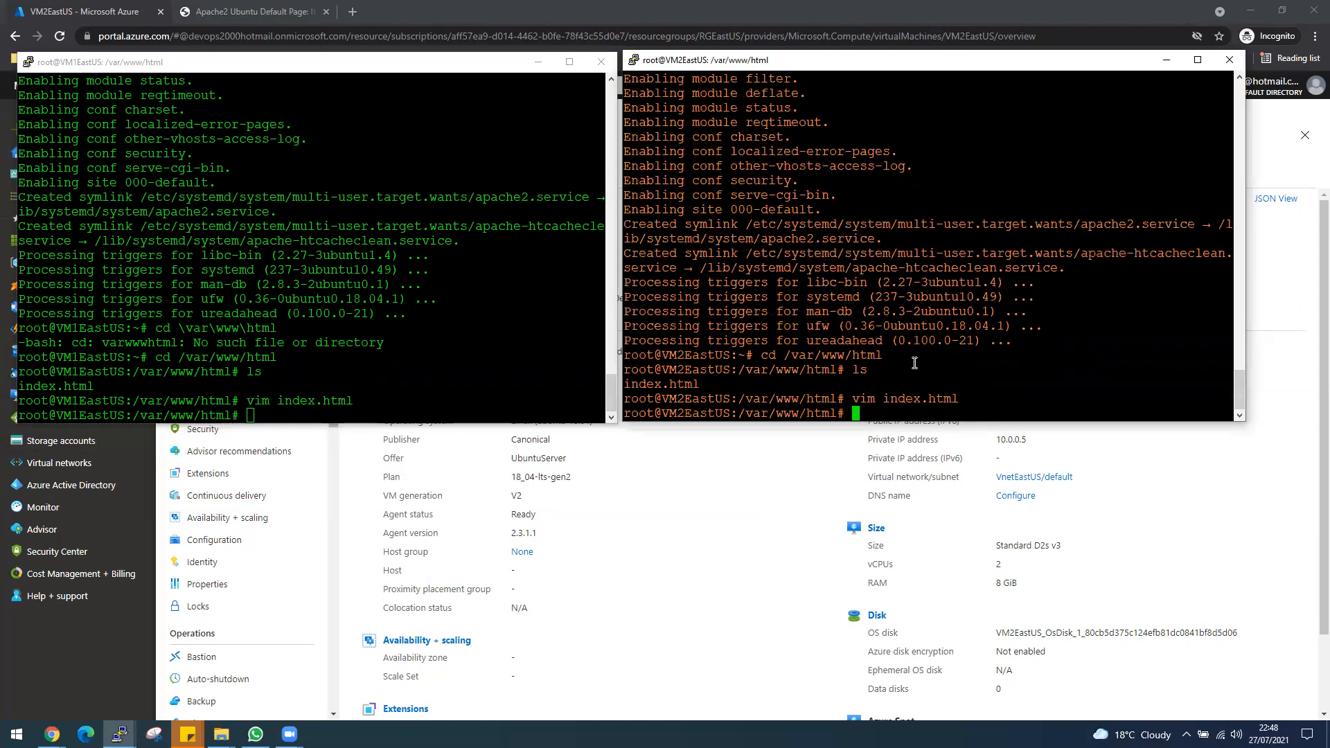
Switch to the browser, load VM2EastUS's public IP 168.62.182.147 in a new tab, and compare its page heading with VM1EastUS's page.
{"action": "left_click", "coordinate": [359, 13]}
{"action": "type", "text": "168.62.182.147"}
{"action": "key", "text": "Return"}
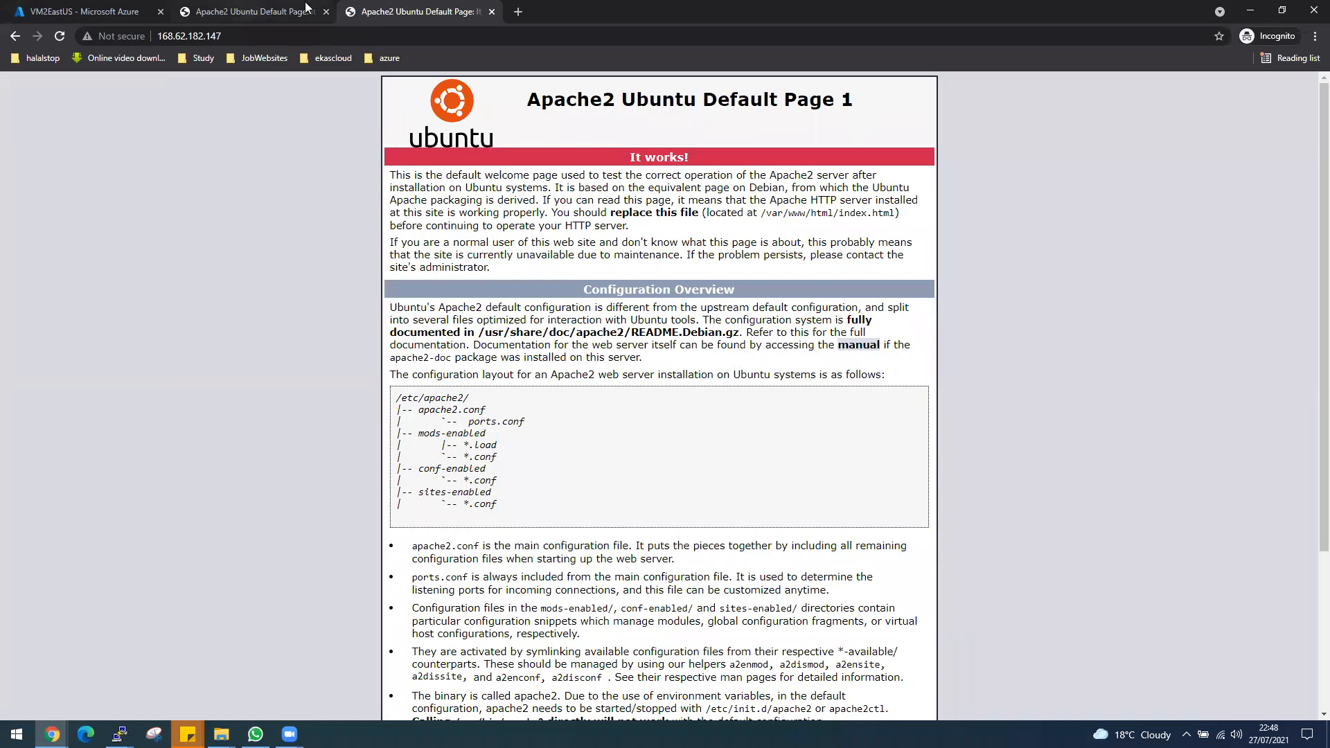
{"action": "left_click", "coordinate": [211, 14]}
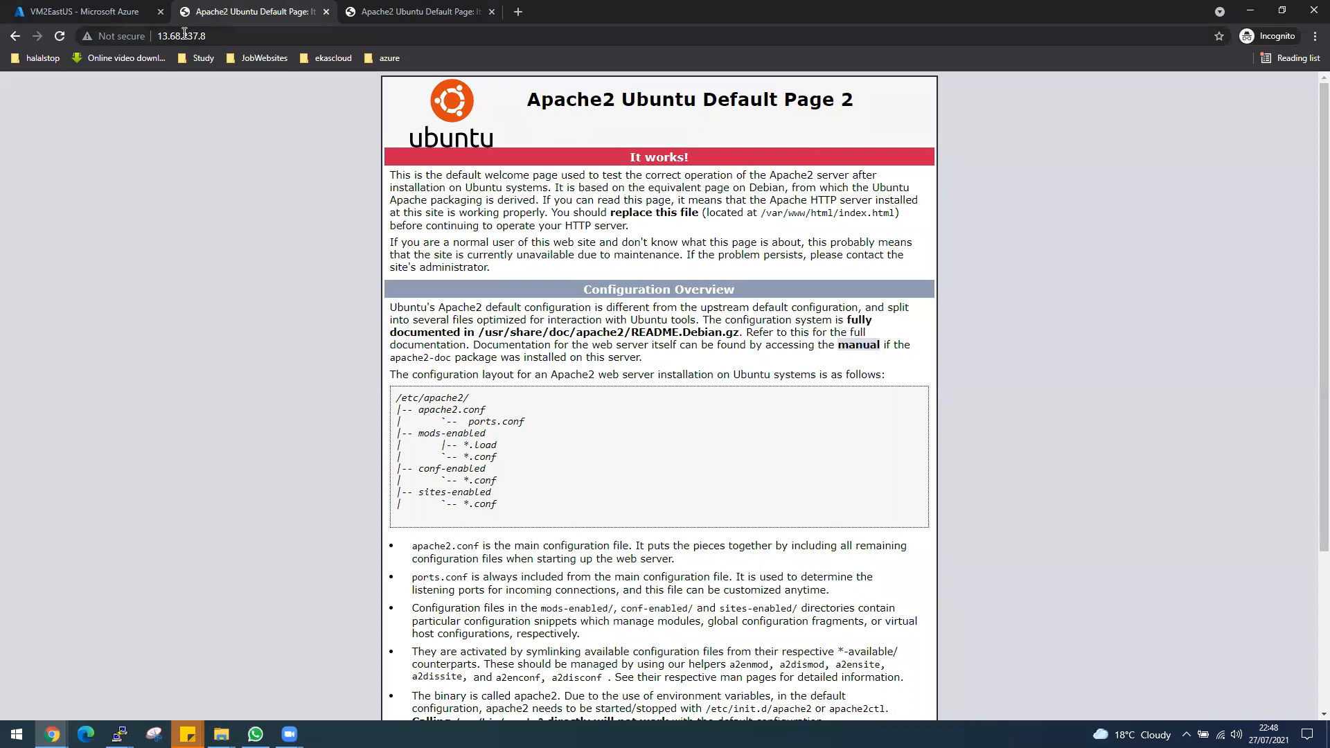
{"action": "left_click", "coordinate": [450, 20]}
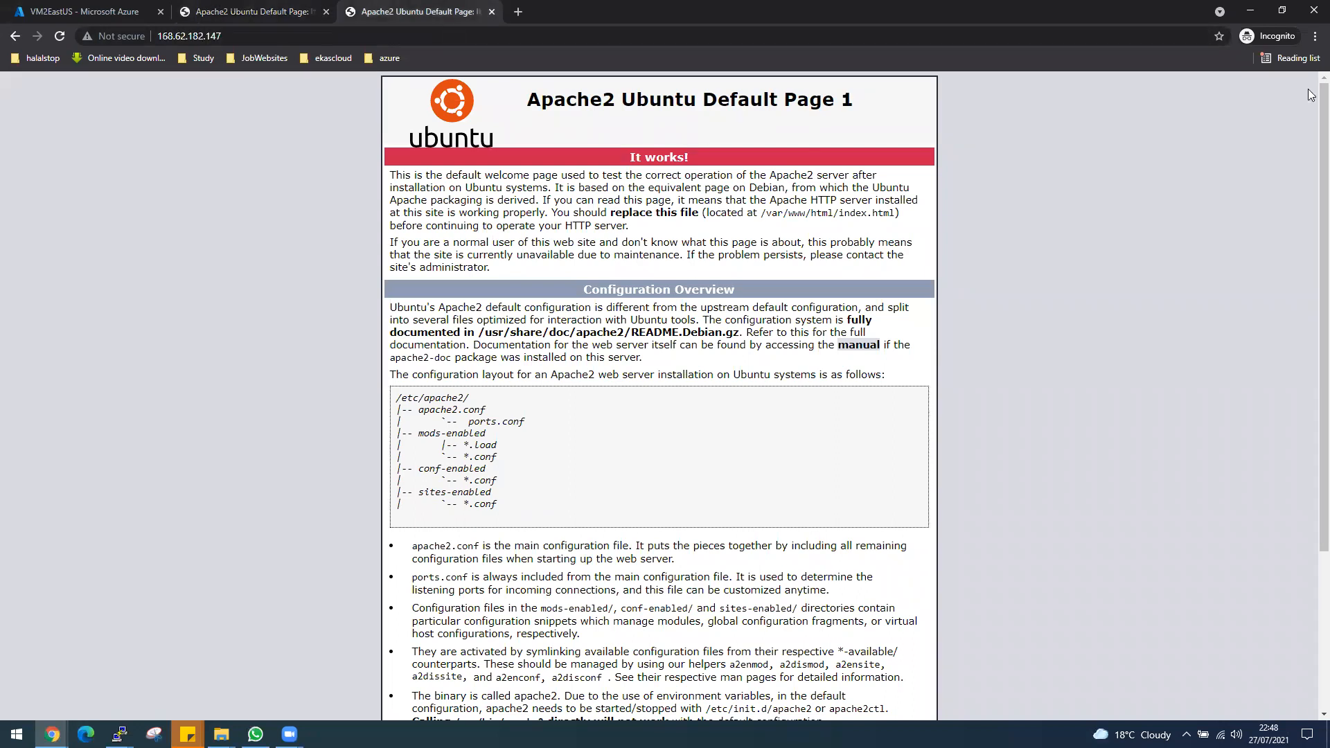
Return to the Azure portal, find the Load balancers service, and start creating a load balancer.
{"action": "left_click", "coordinate": [33, 16]}
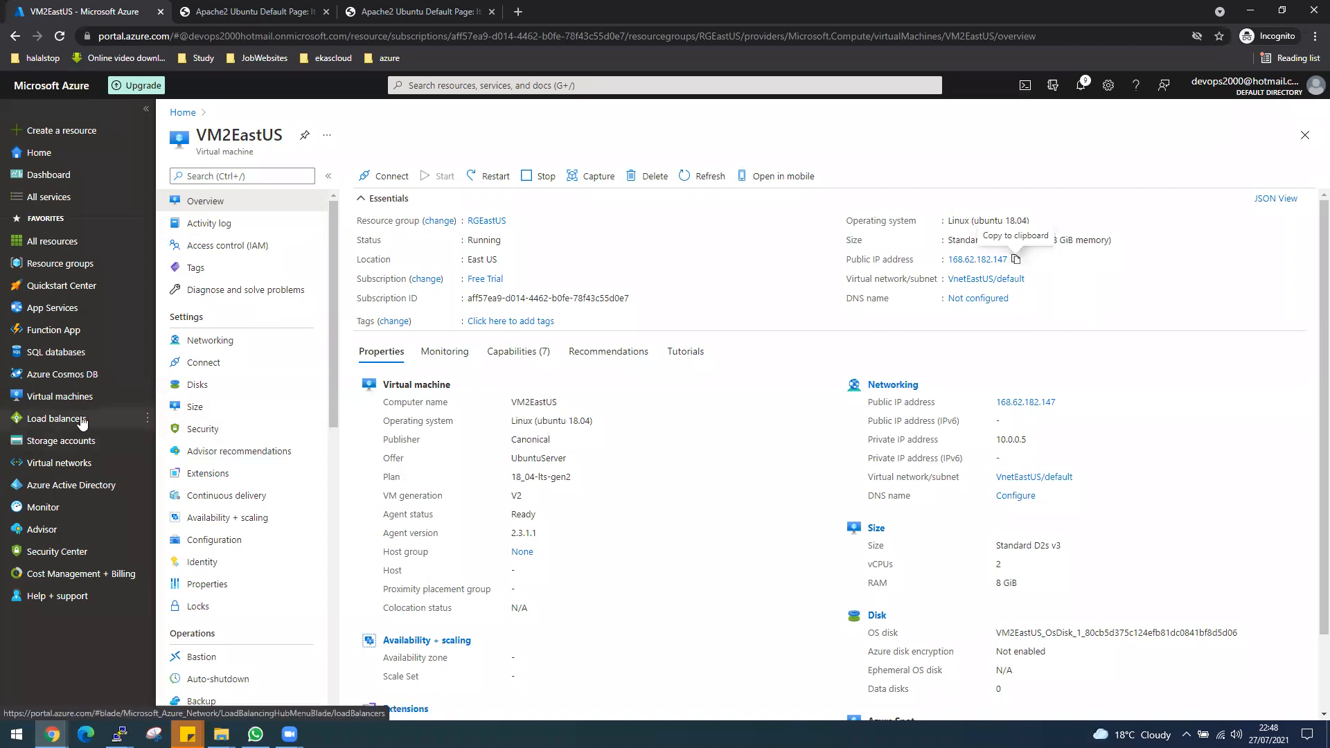
{"action": "left_click", "coordinate": [462, 85]}
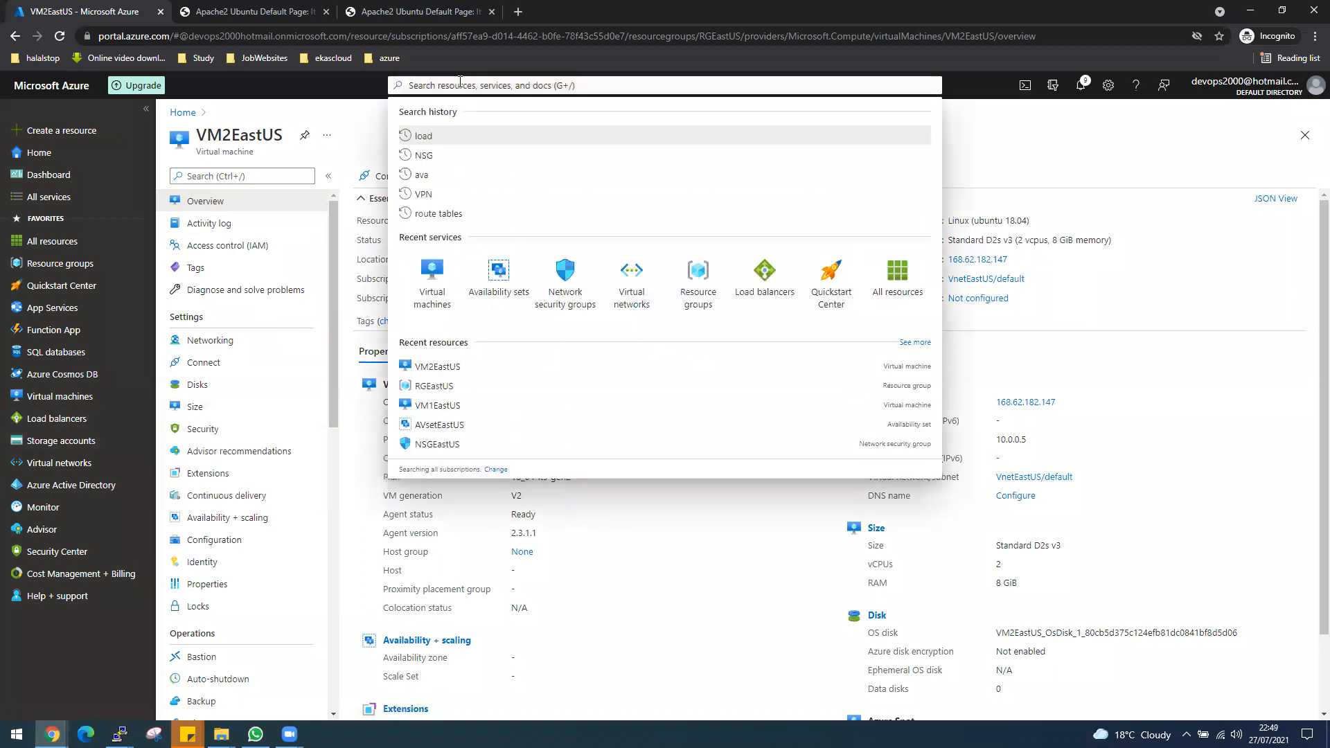
{"action": "left_click", "coordinate": [772, 300]}
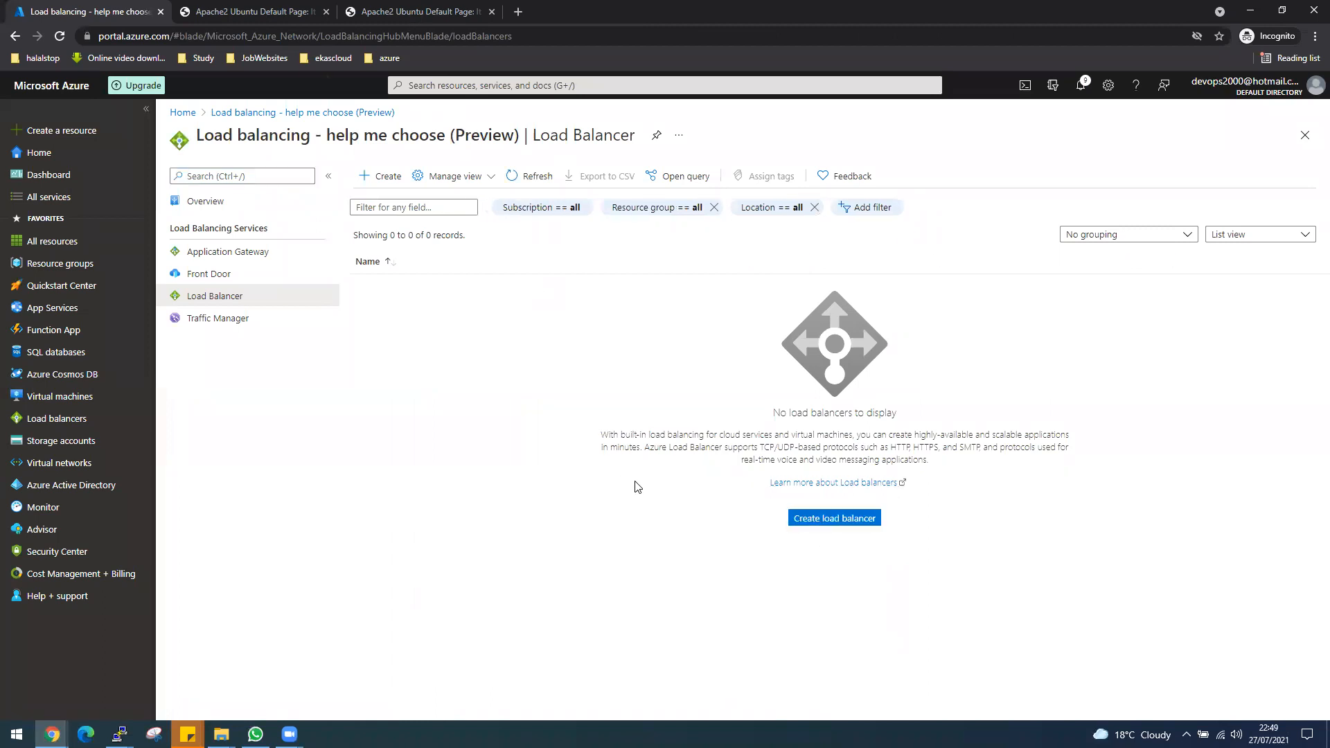
{"action": "left_click", "coordinate": [841, 521]}
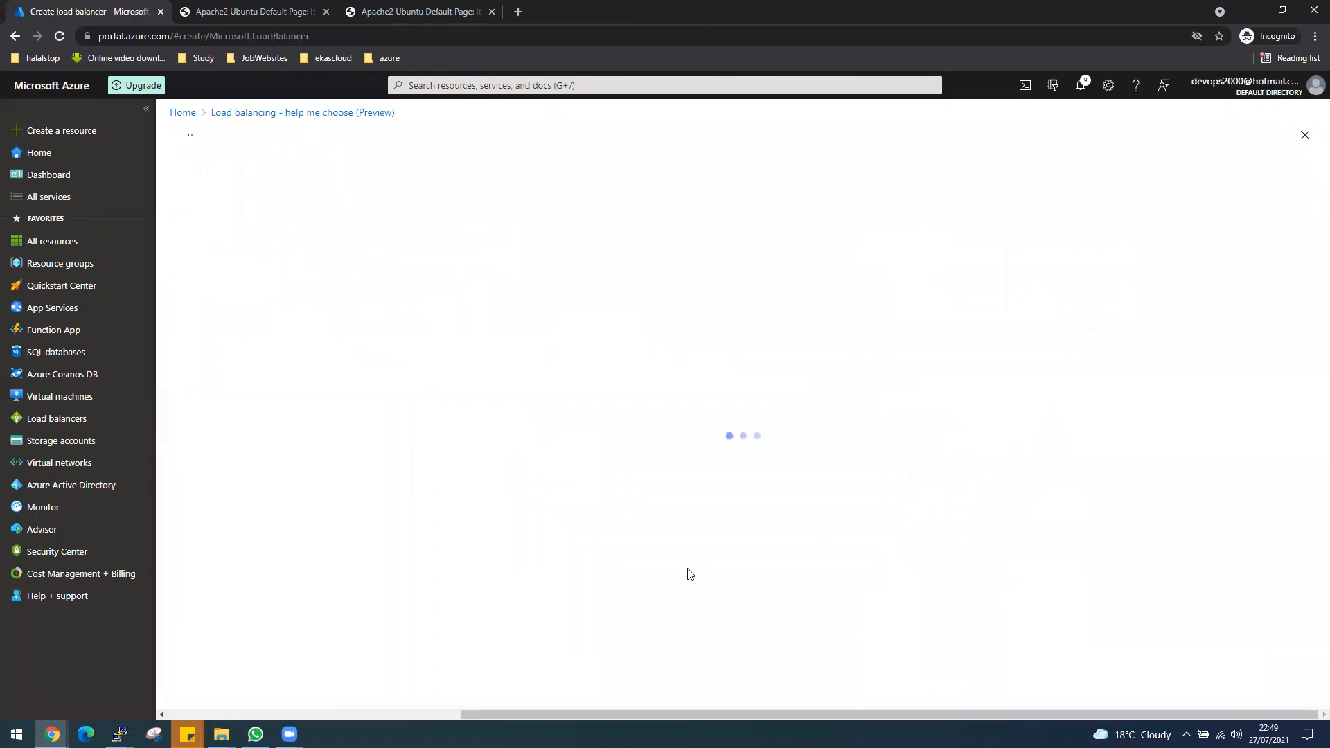
Assign the new load balancer to resource group RGEastUS and name it LB-EastUS.
{"action": "left_click", "coordinate": [390, 339]}
{"action": "left_click", "coordinate": [391, 401]}
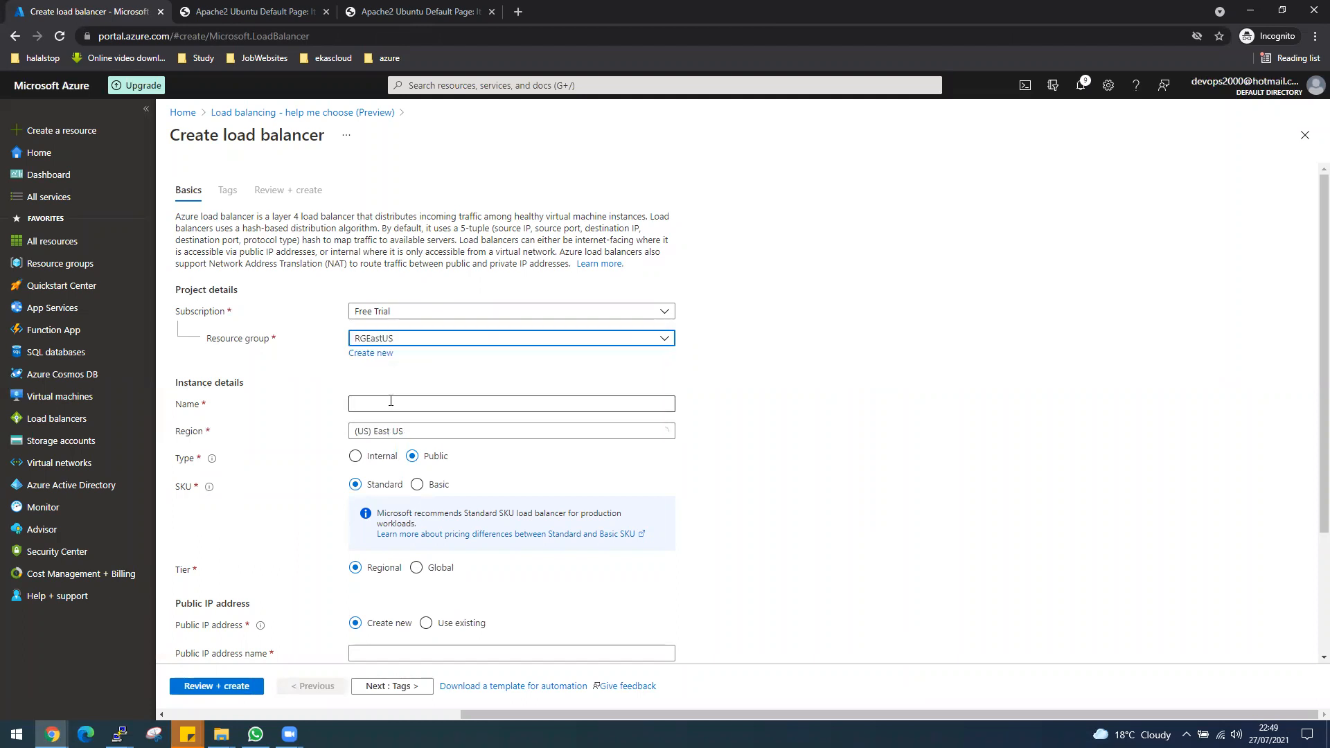
{"action": "left_click", "coordinate": [391, 401]}
{"action": "type", "text": "L"}
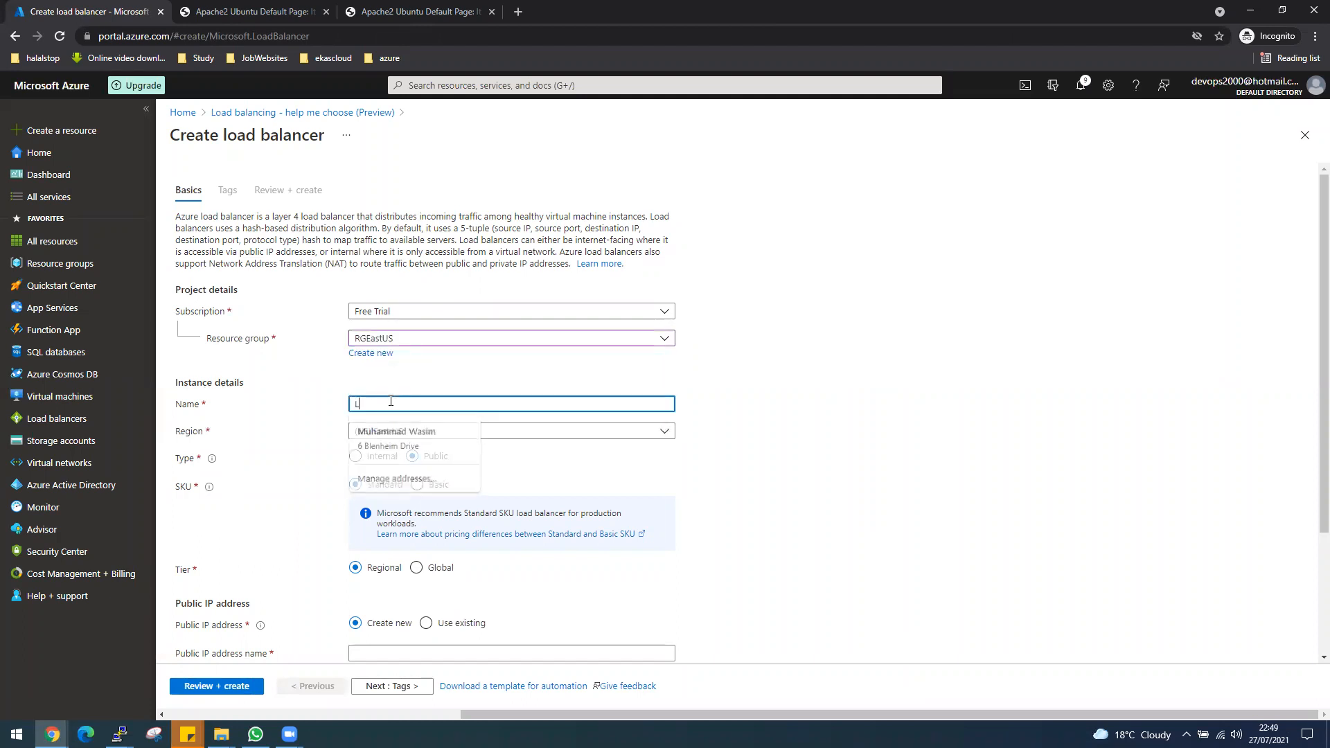
{"action": "type", "text": "B-"}
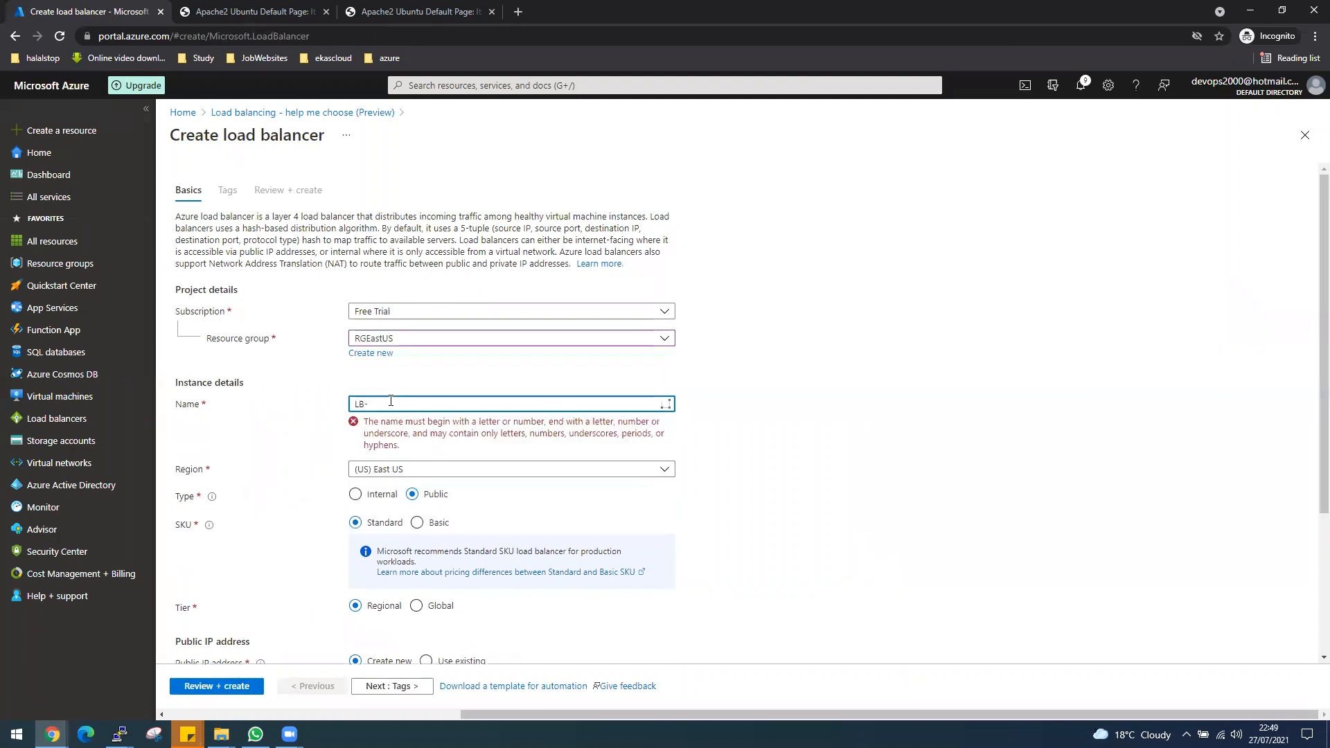
{"action": "type", "text": "EastUsS"}
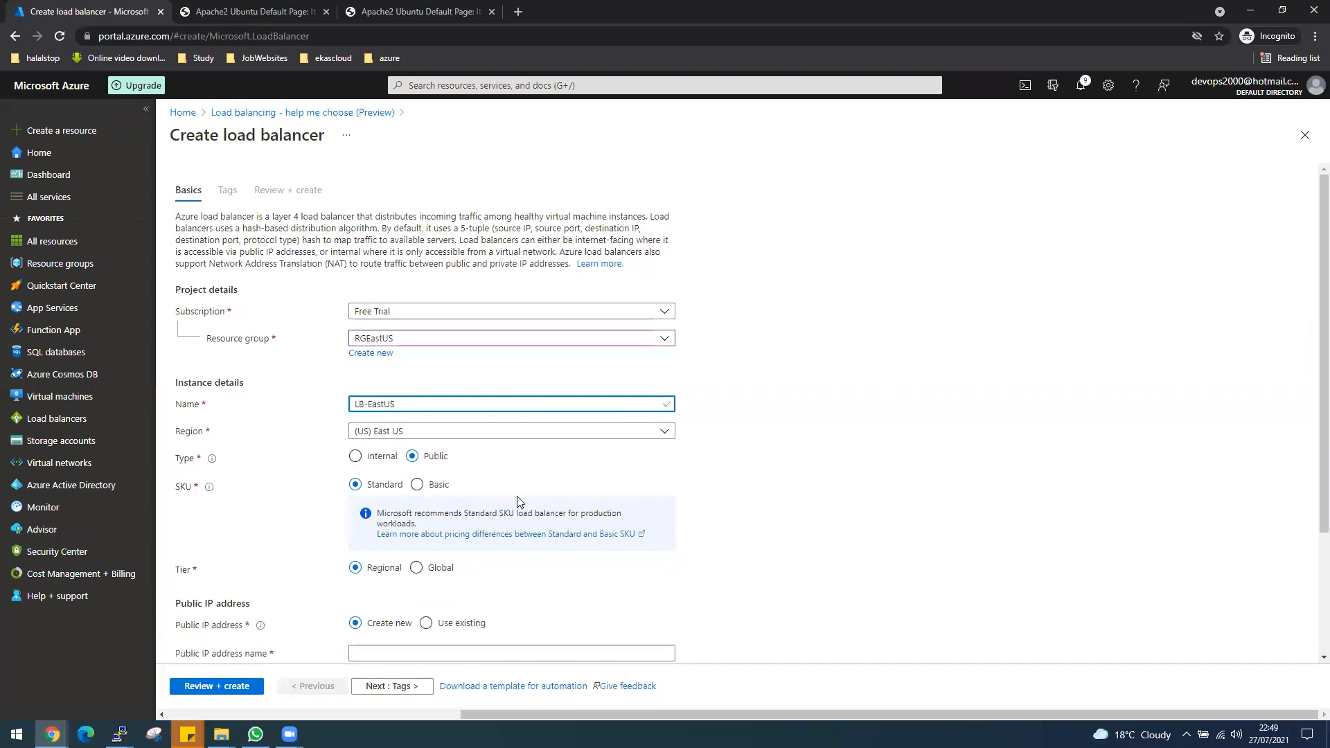
Set the load balancer's type to Public and its SKU to Basic.
{"action": "left_click", "coordinate": [415, 486]}
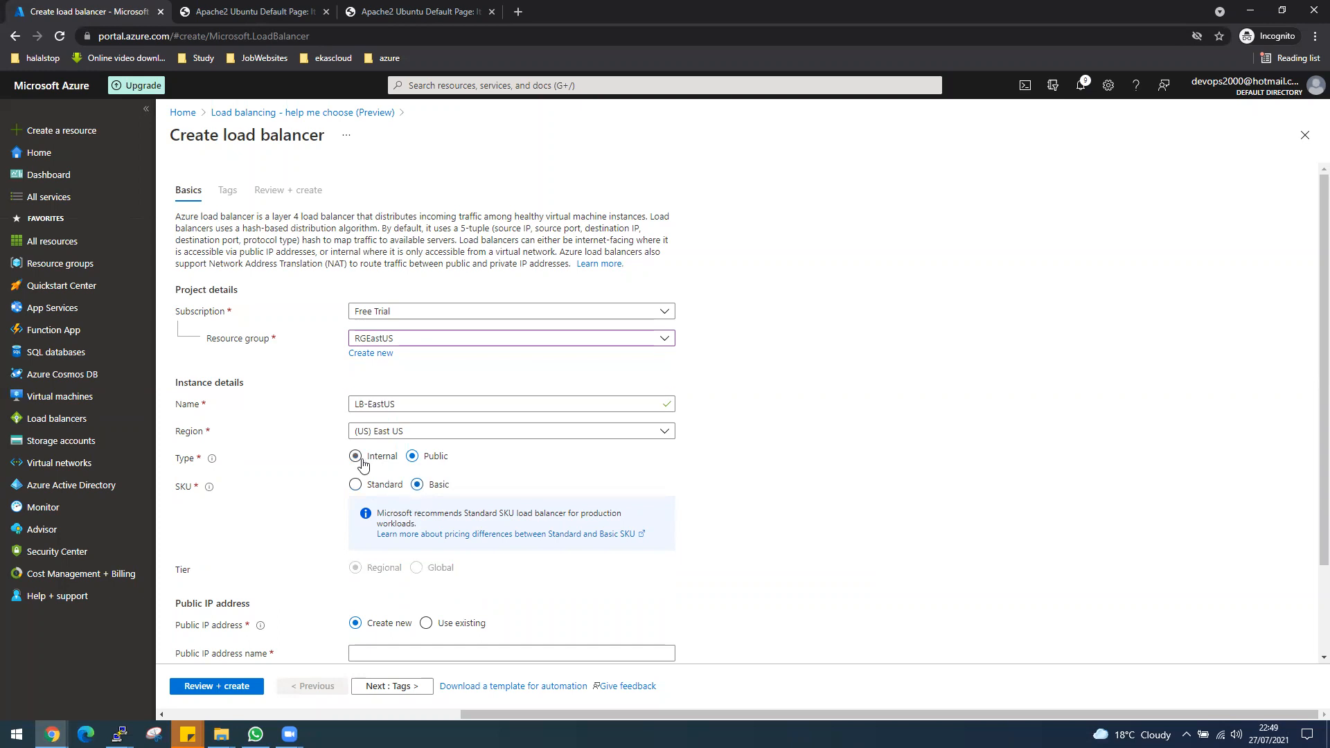
{"action": "left_click", "coordinate": [355, 458]}
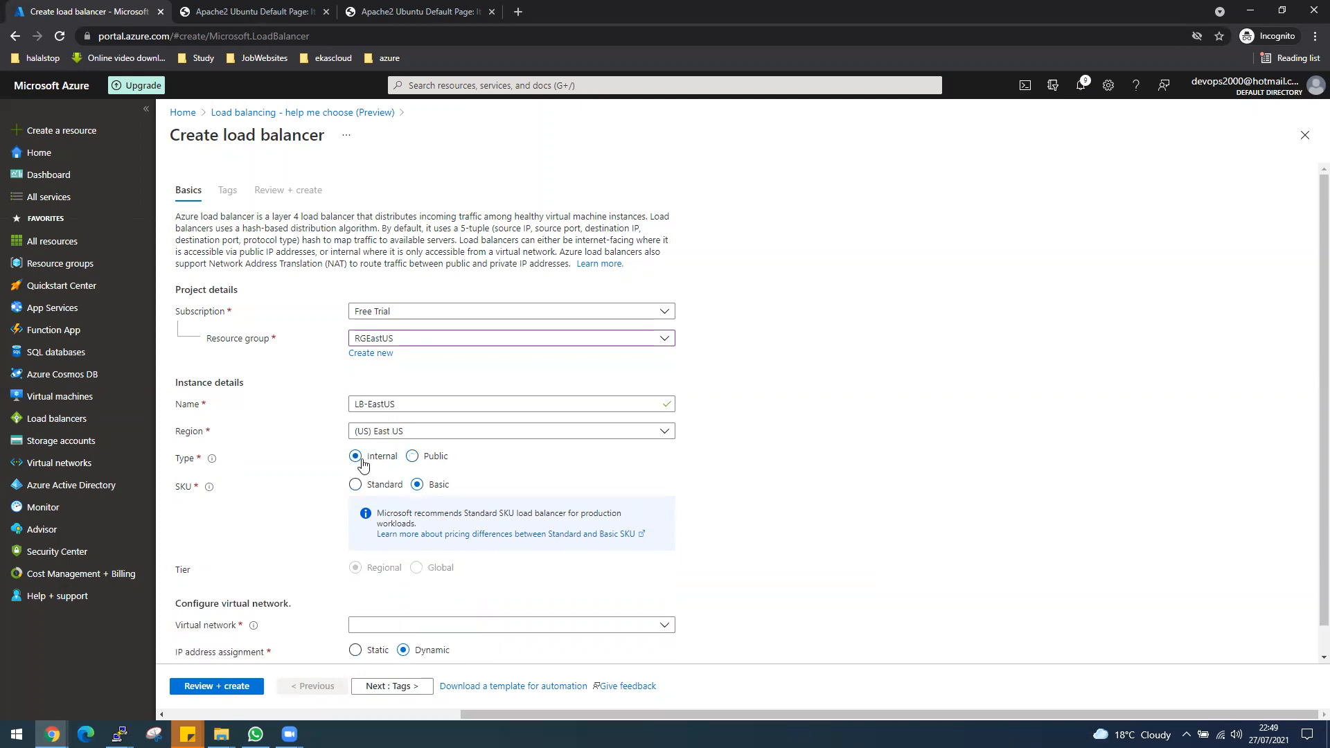
{"action": "left_click", "coordinate": [411, 457]}
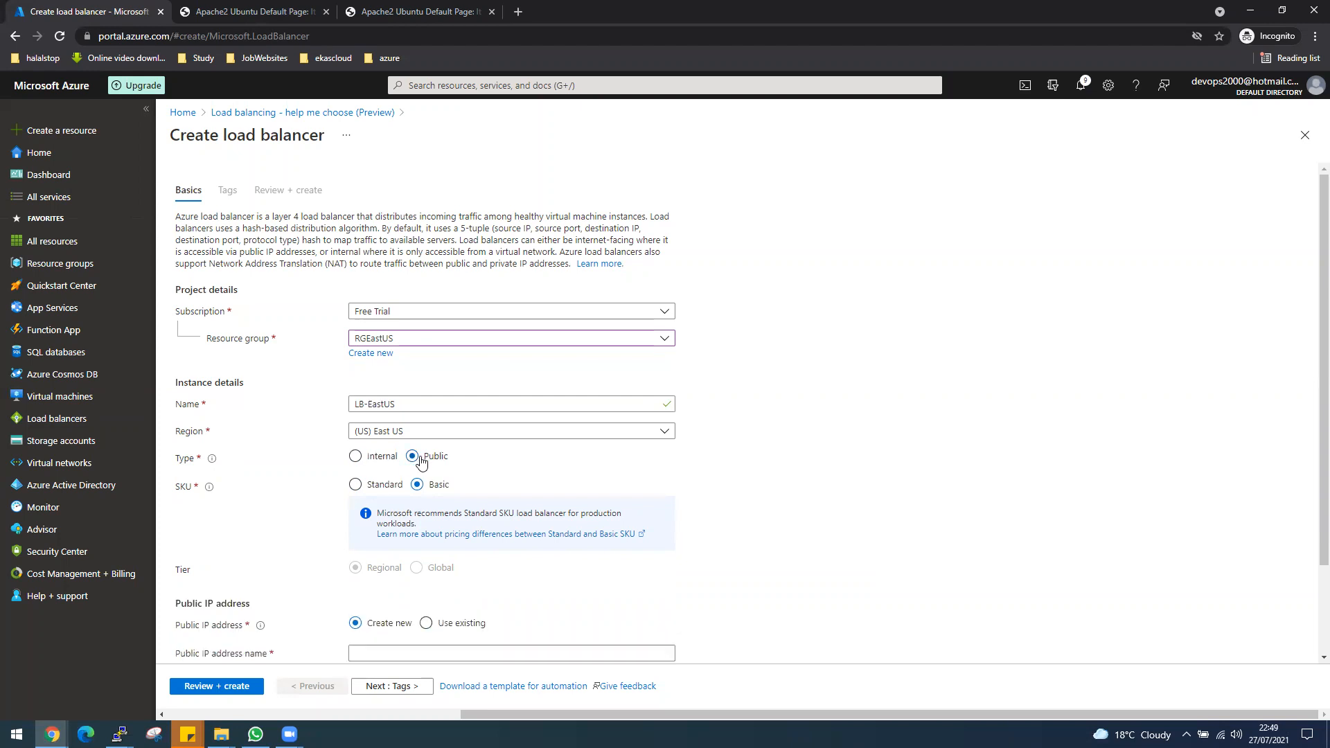
{"action": "scroll", "coordinate": [493, 527], "scroll_direction": "down", "scroll_amount": 1}
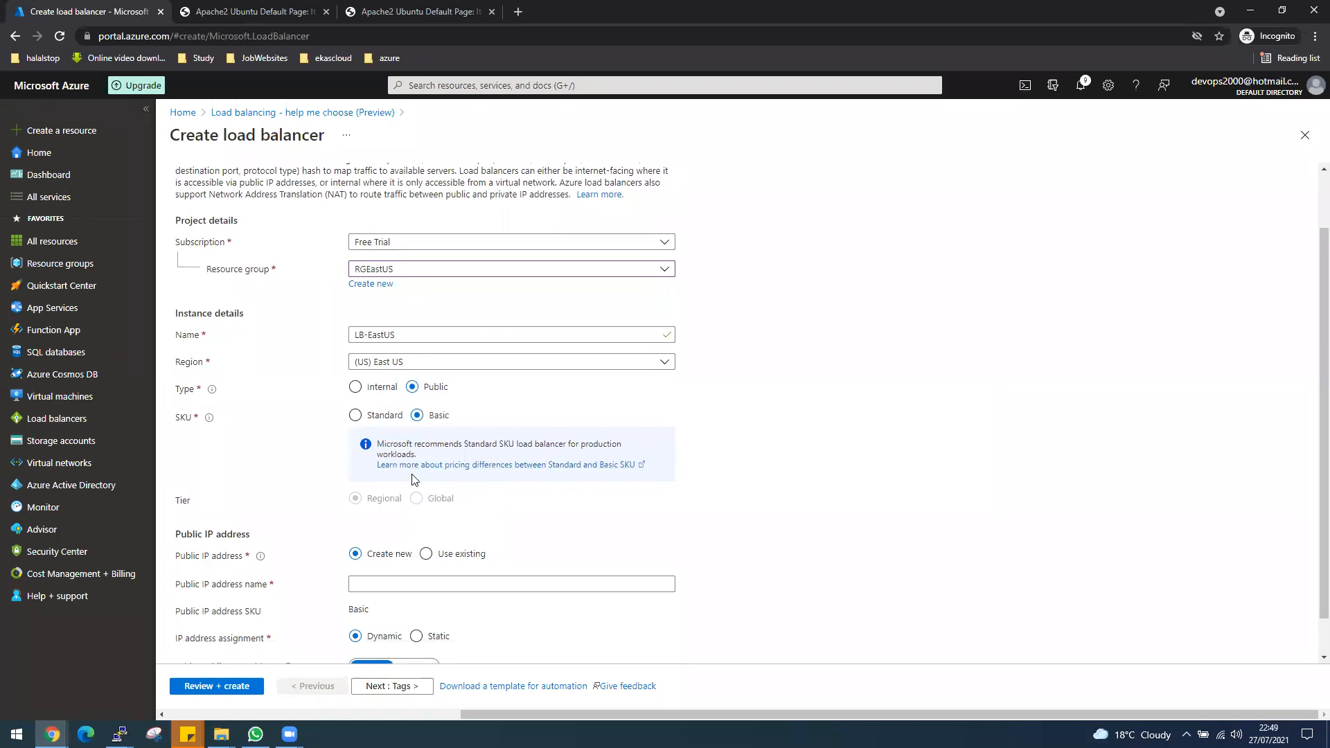
{"action": "left_click", "coordinate": [354, 417]}
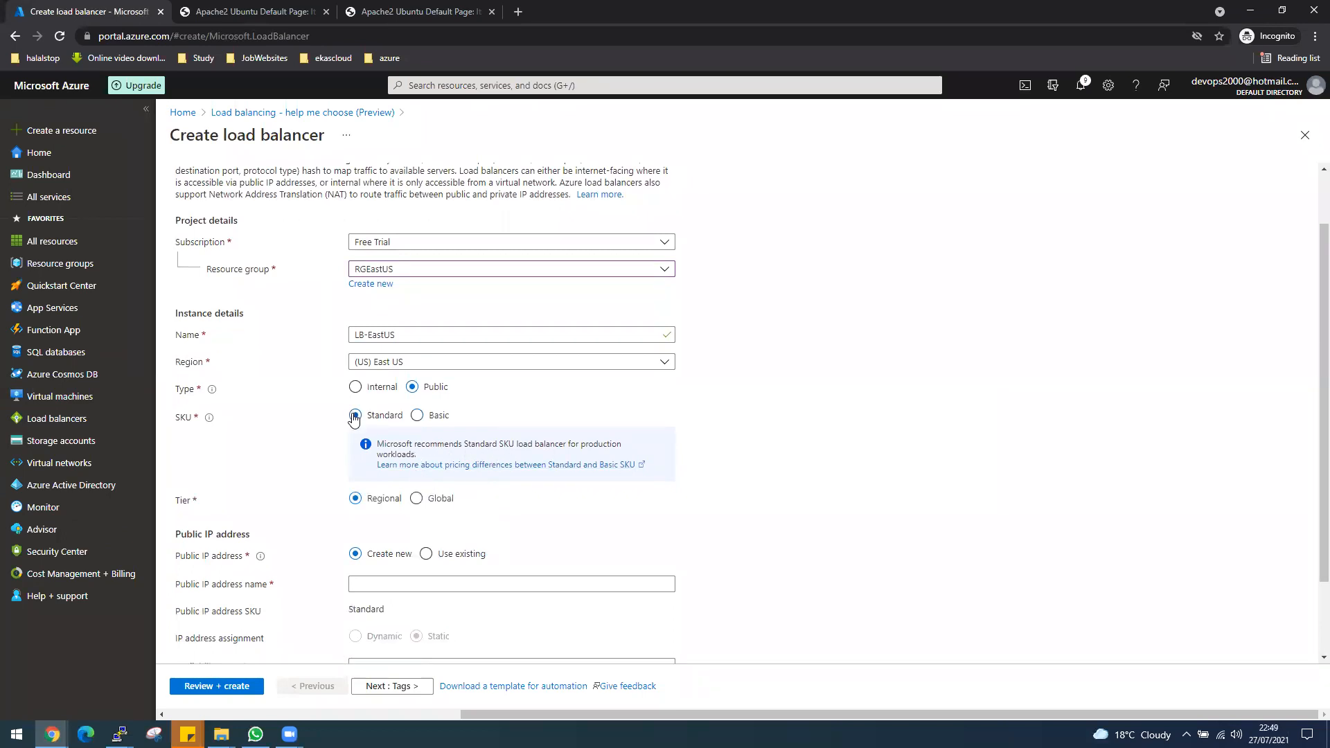
{"action": "left_click", "coordinate": [415, 416]}
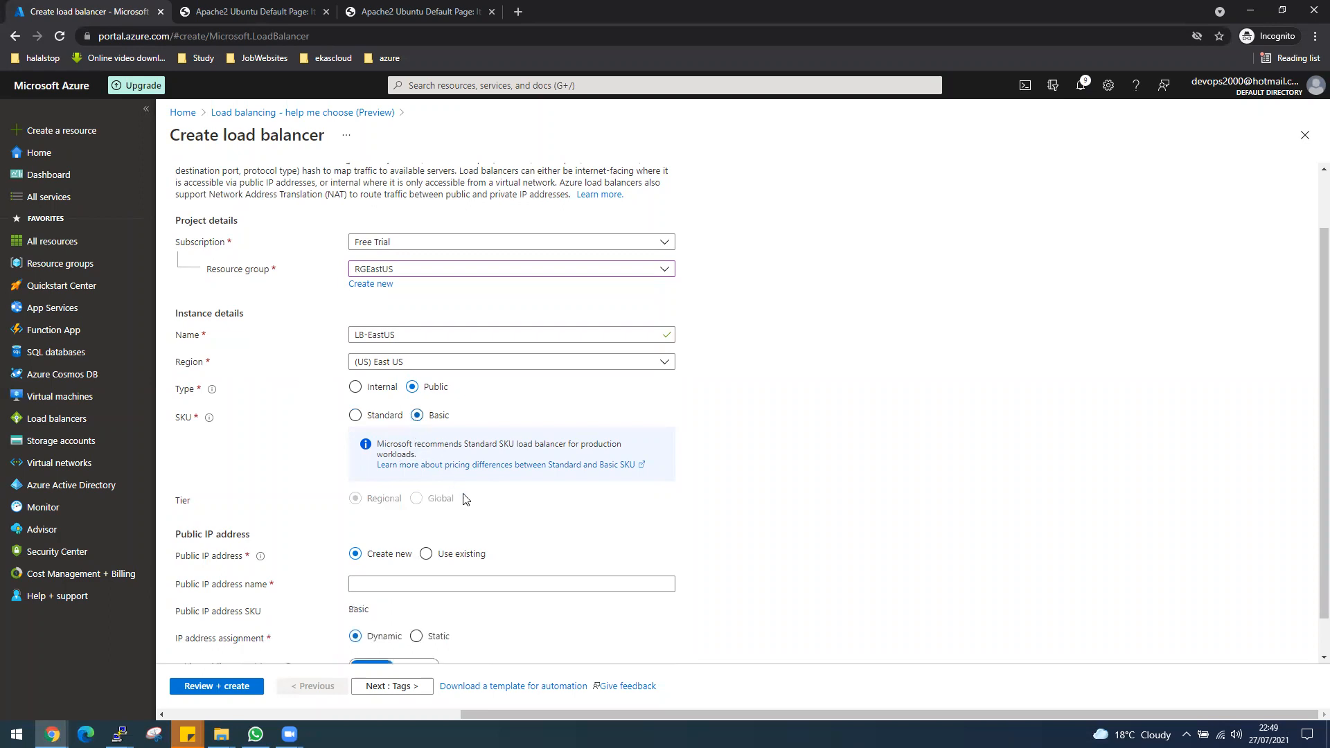
Name the load balancer's new public IP address Public-IP-LB-EastUS.
{"action": "scroll", "coordinate": [470, 499], "scroll_direction": "down", "scroll_amount": 1}
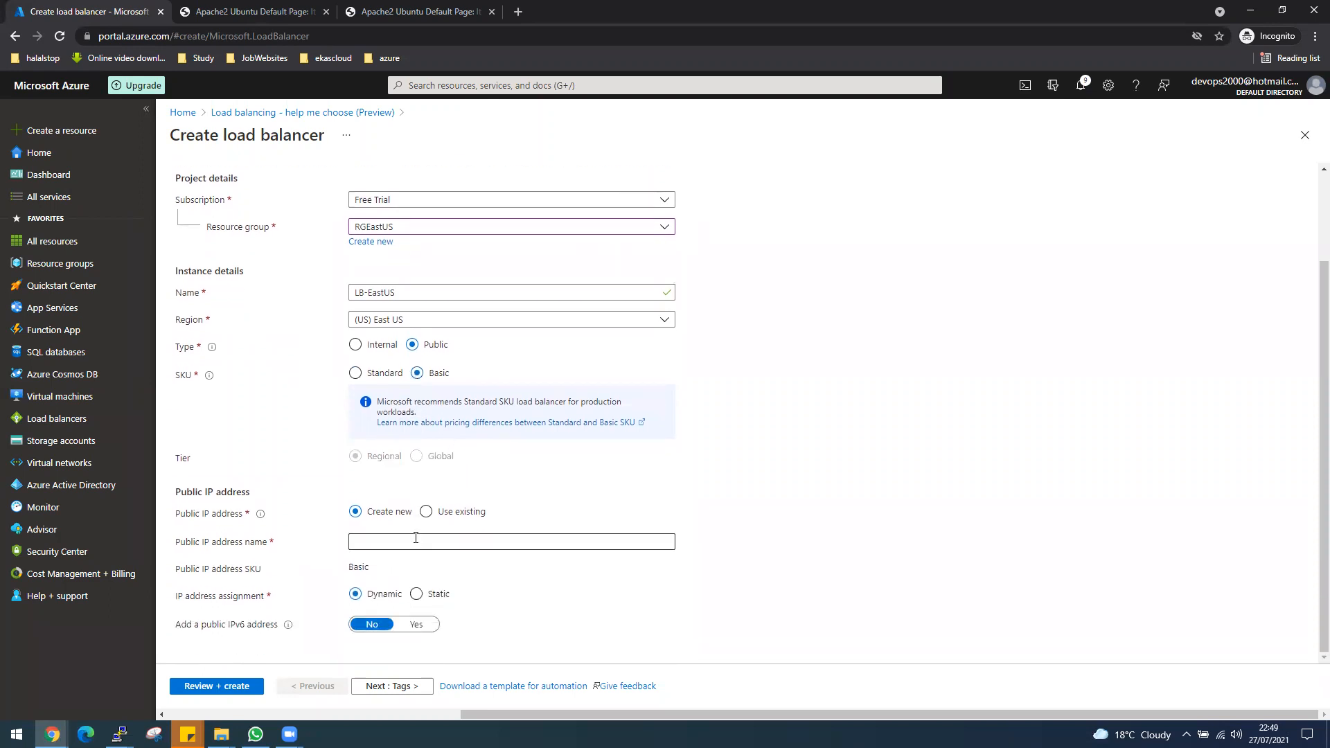
{"action": "left_click", "coordinate": [414, 539]}
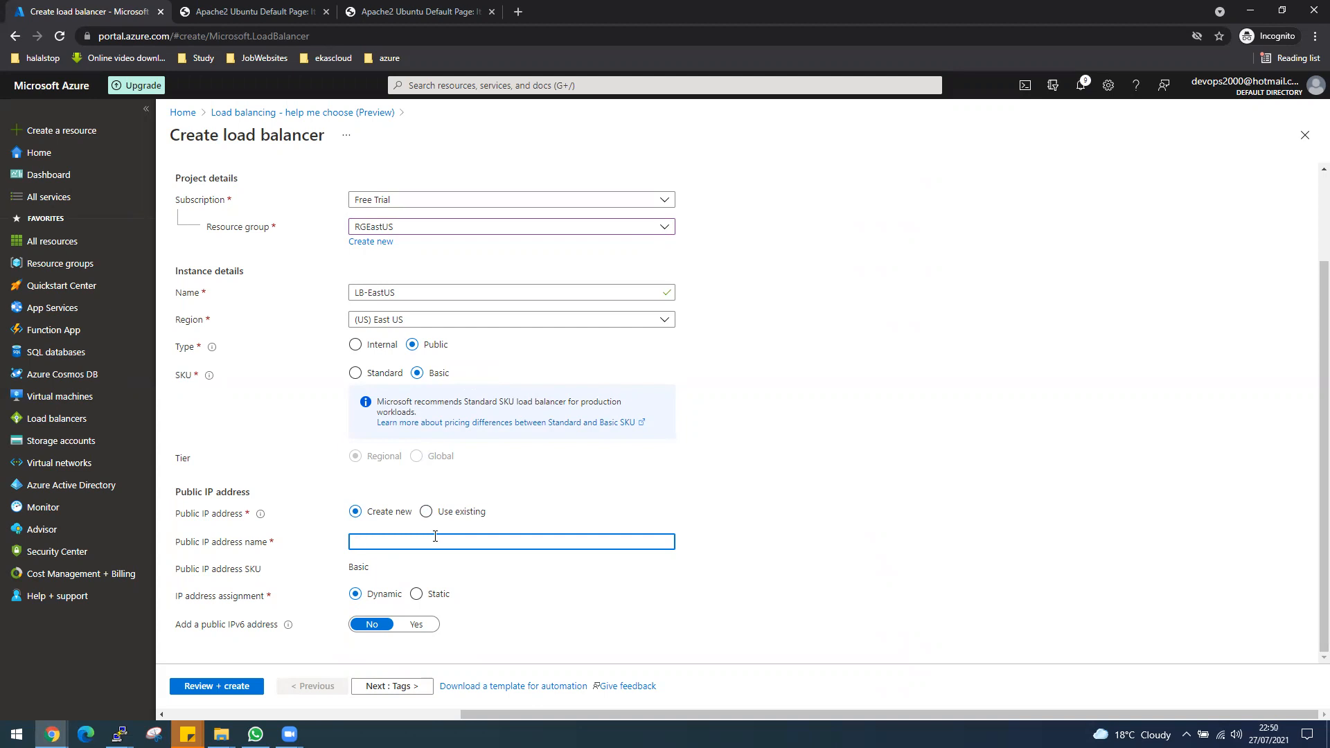
{"action": "type", "text": "Public-"}
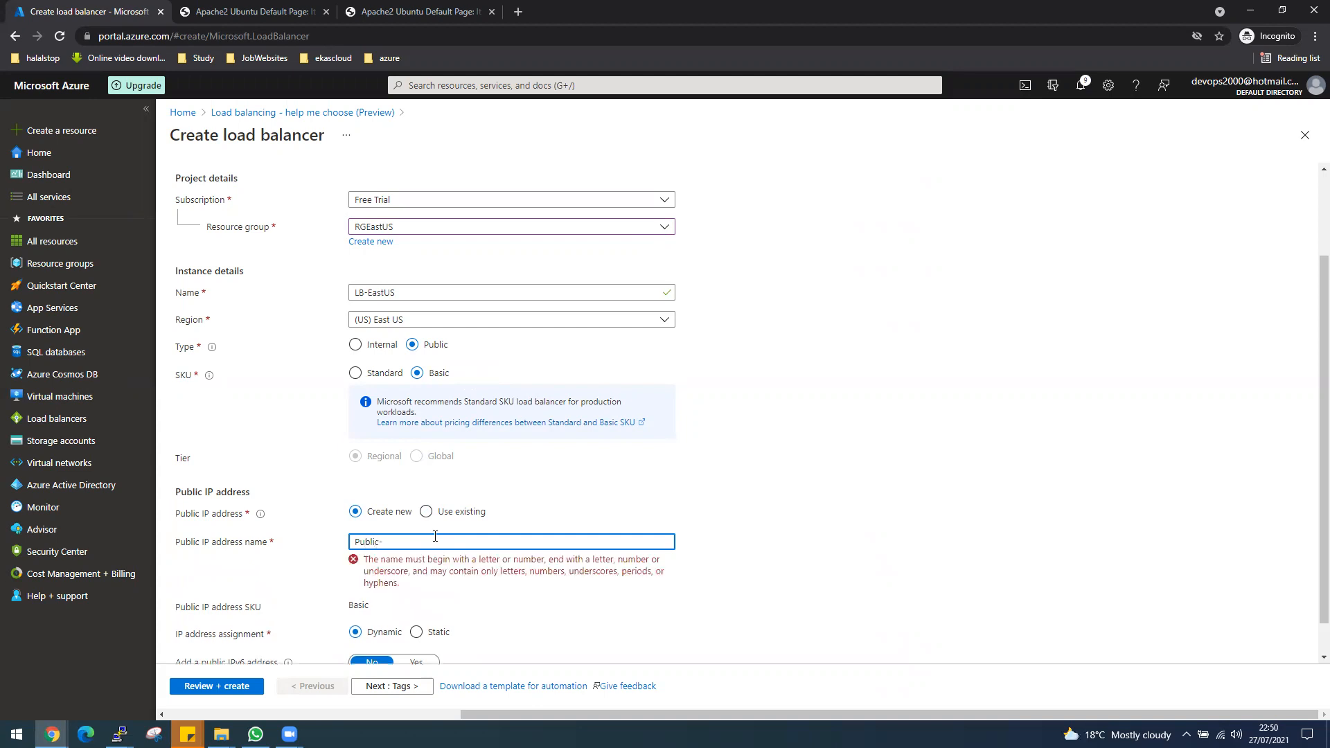
{"action": "type", "text": "IP-LB-EastUS"}
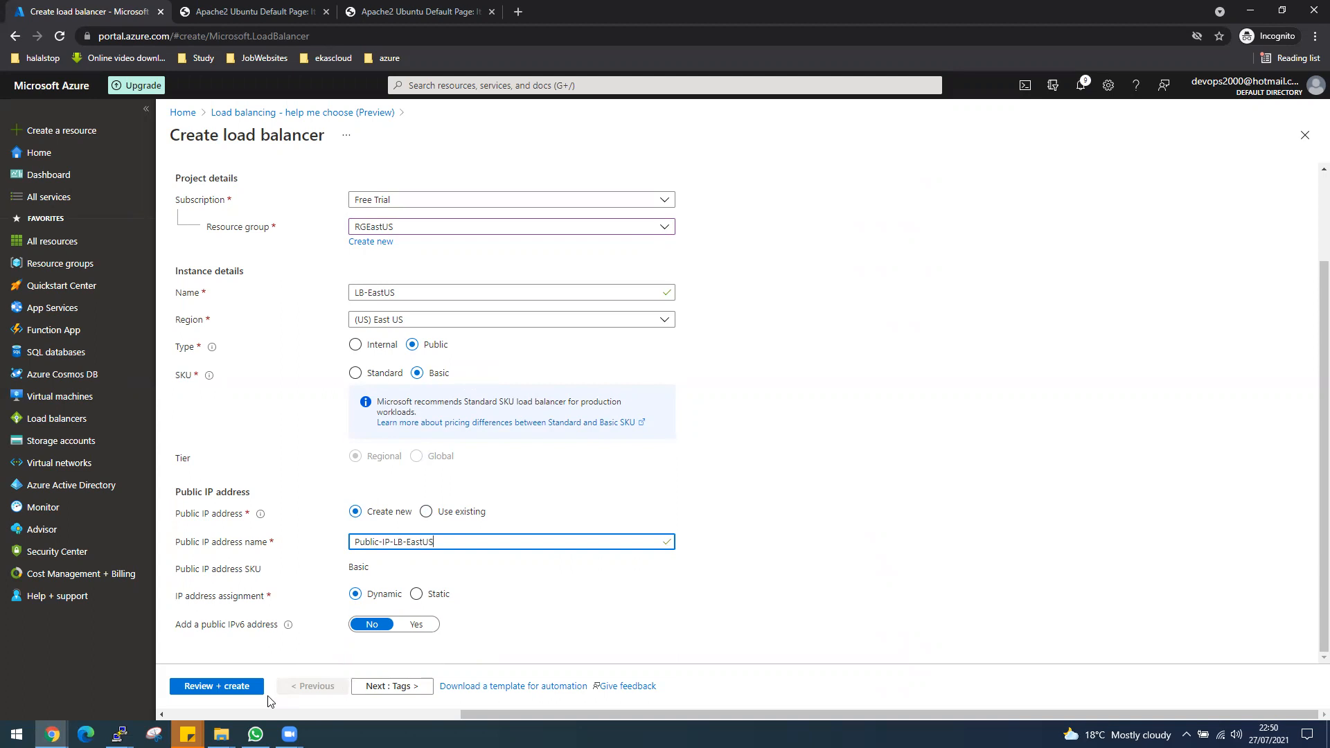
Review and create the LB-EastUS load balancer, and open its frontend IP configuration once deployed.
{"action": "left_click", "coordinate": [225, 695]}
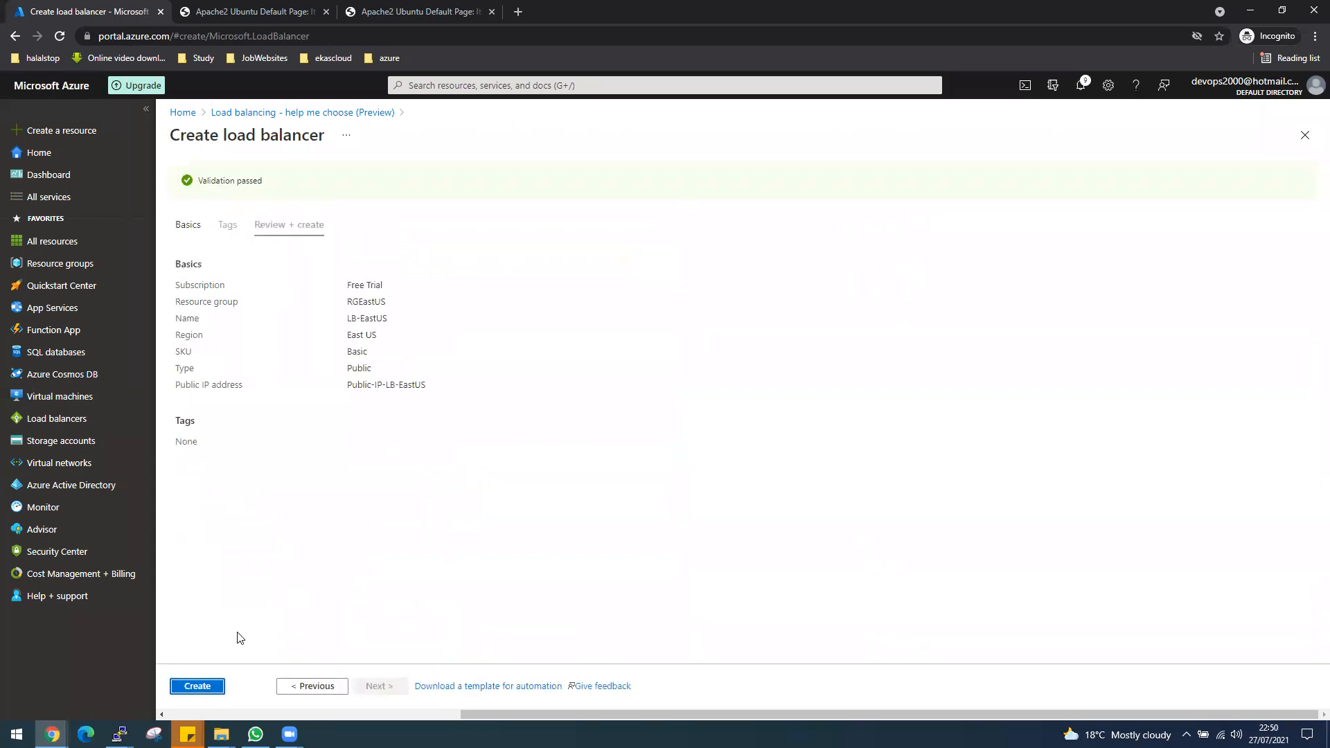
{"action": "left_click", "coordinate": [206, 687]}
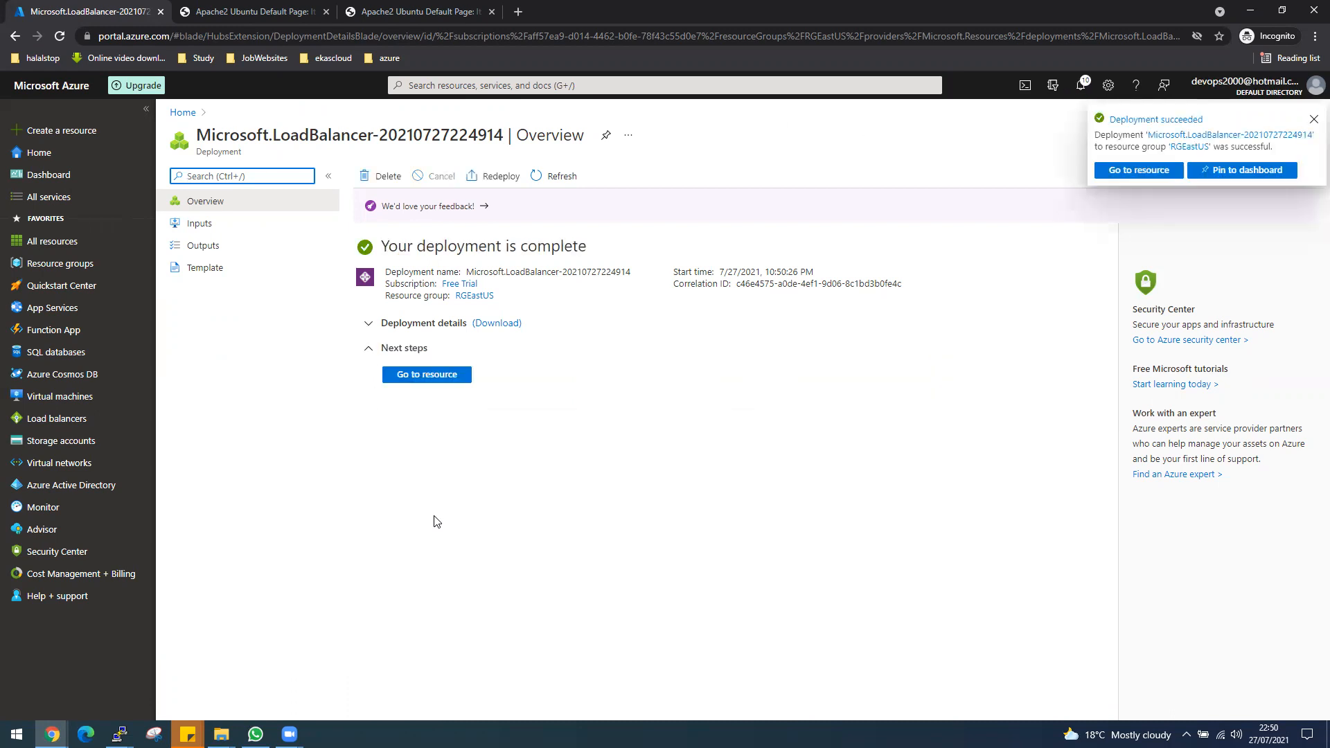
{"action": "left_click", "coordinate": [425, 377]}
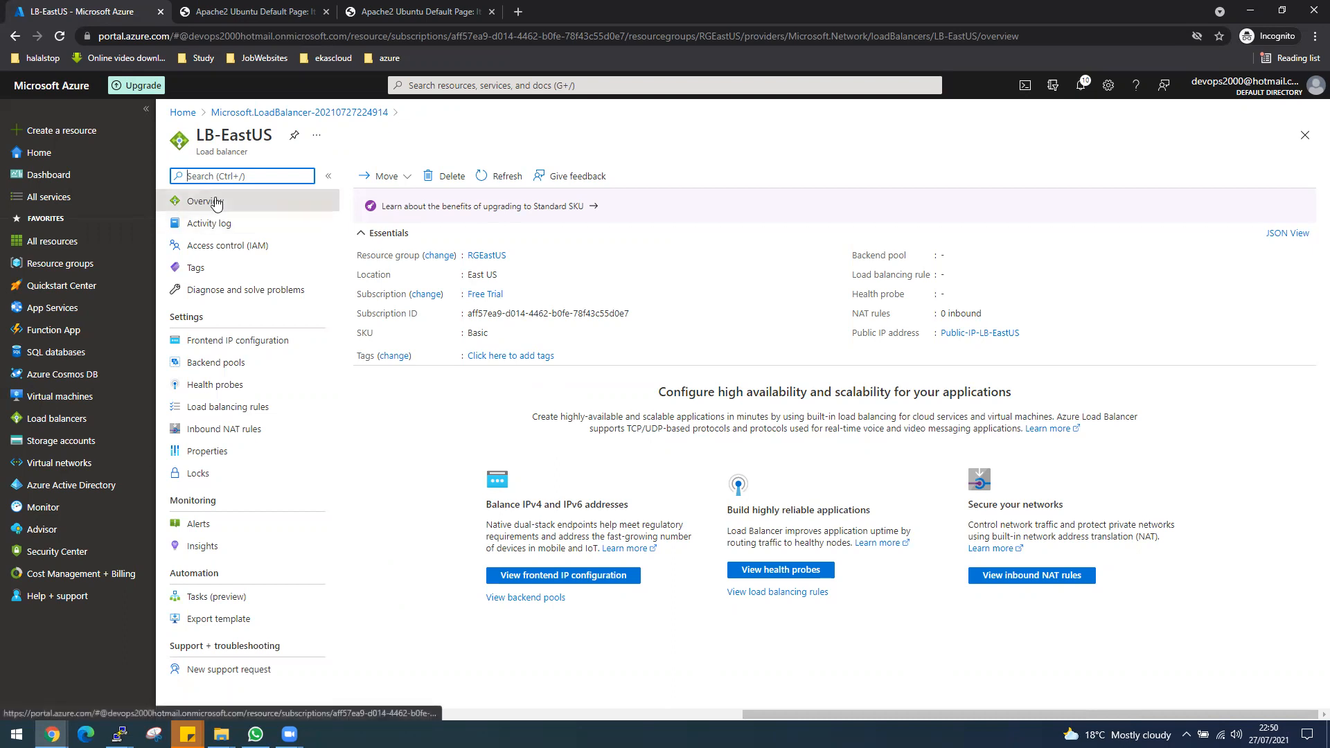
{"action": "left_click", "coordinate": [233, 344]}
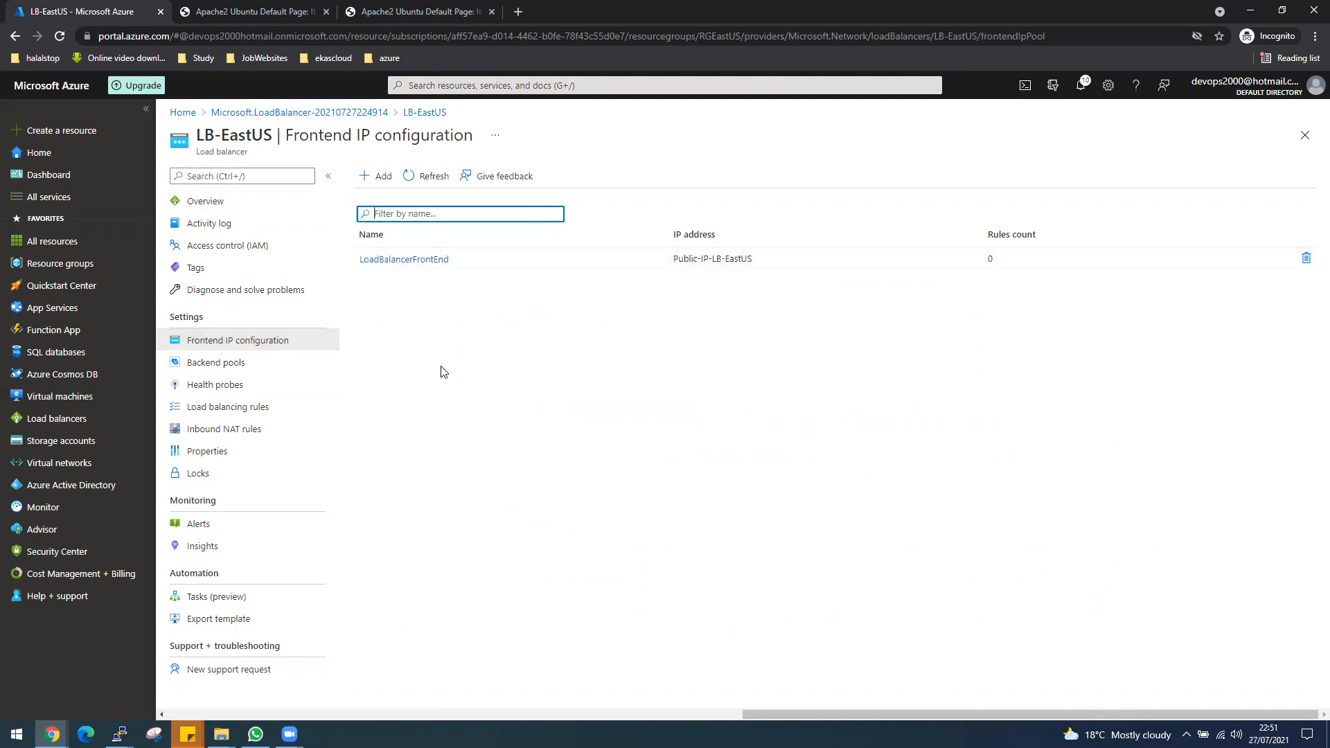
Start a new backend pool for the LB-EastUS load balancer and name it BackEnd-Pool-LB-EastUS.
{"action": "left_click", "coordinate": [233, 368]}
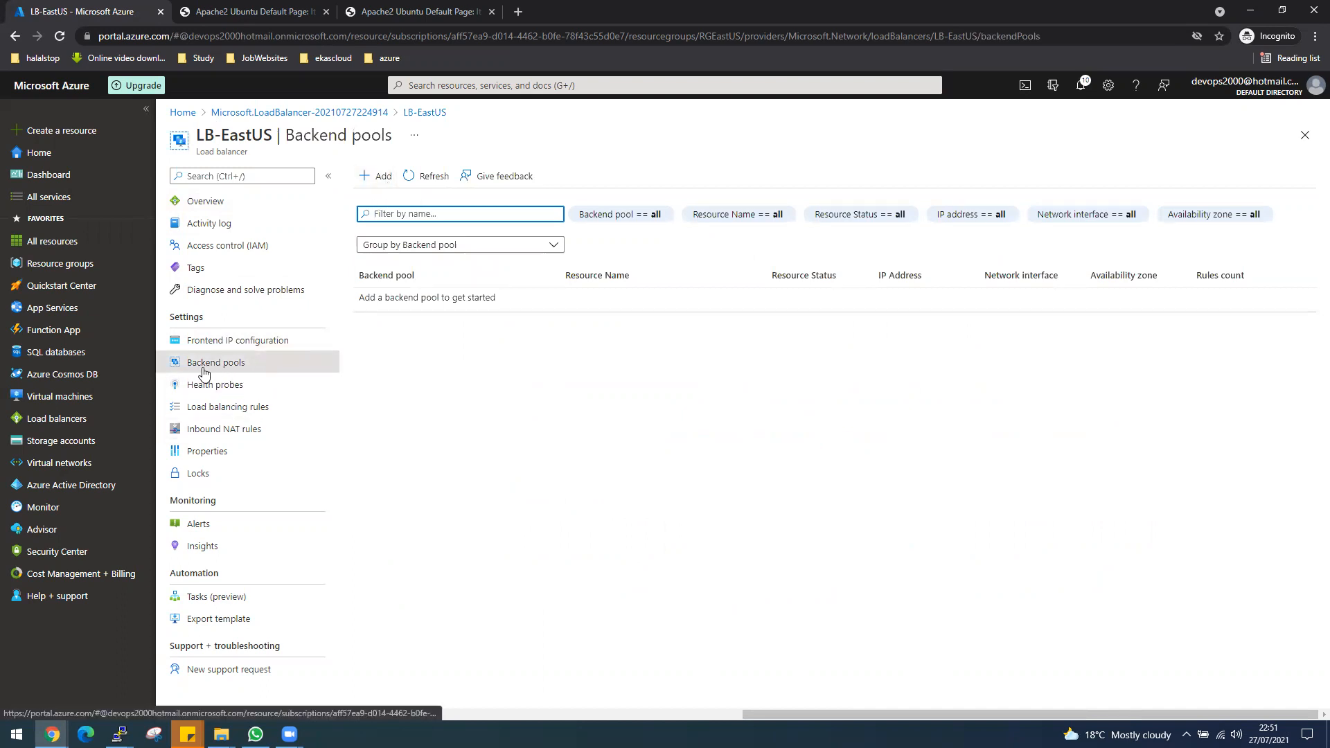
{"action": "left_click", "coordinate": [377, 175]}
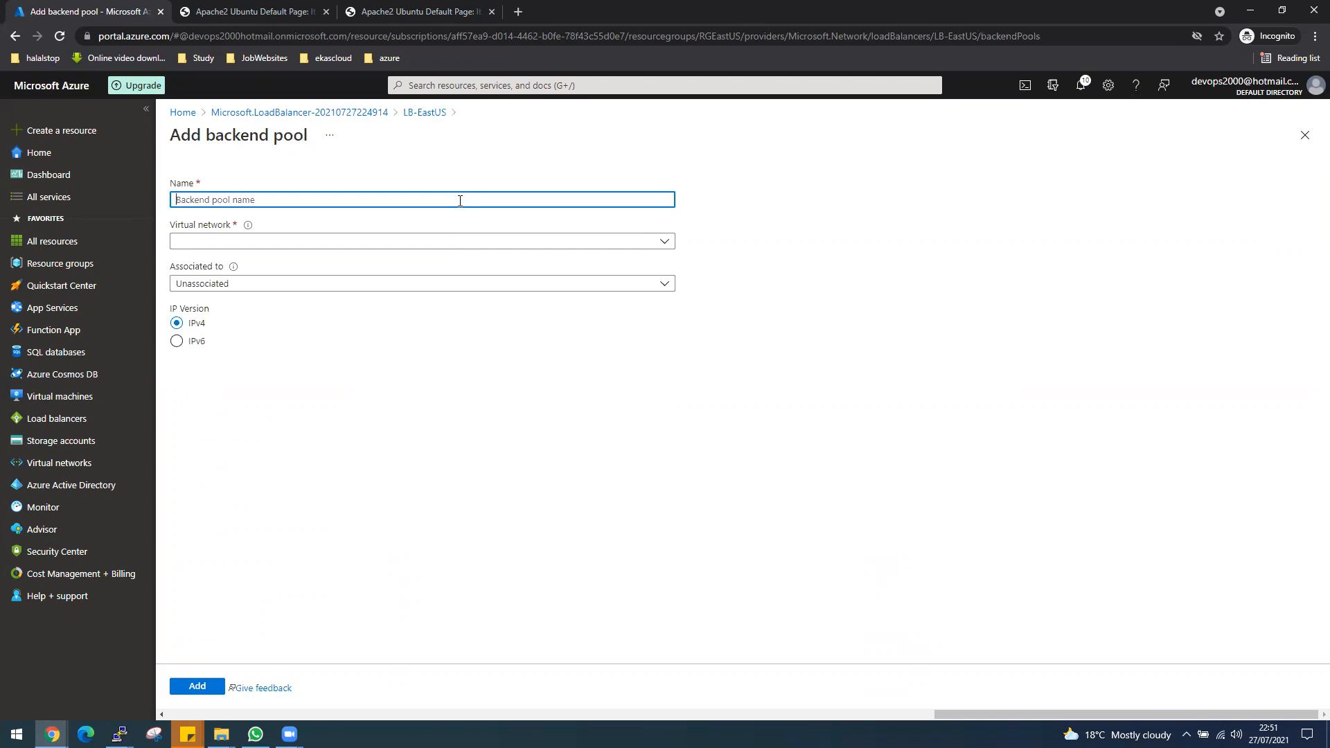
{"action": "type", "text": "BackEnd-Pool-"}
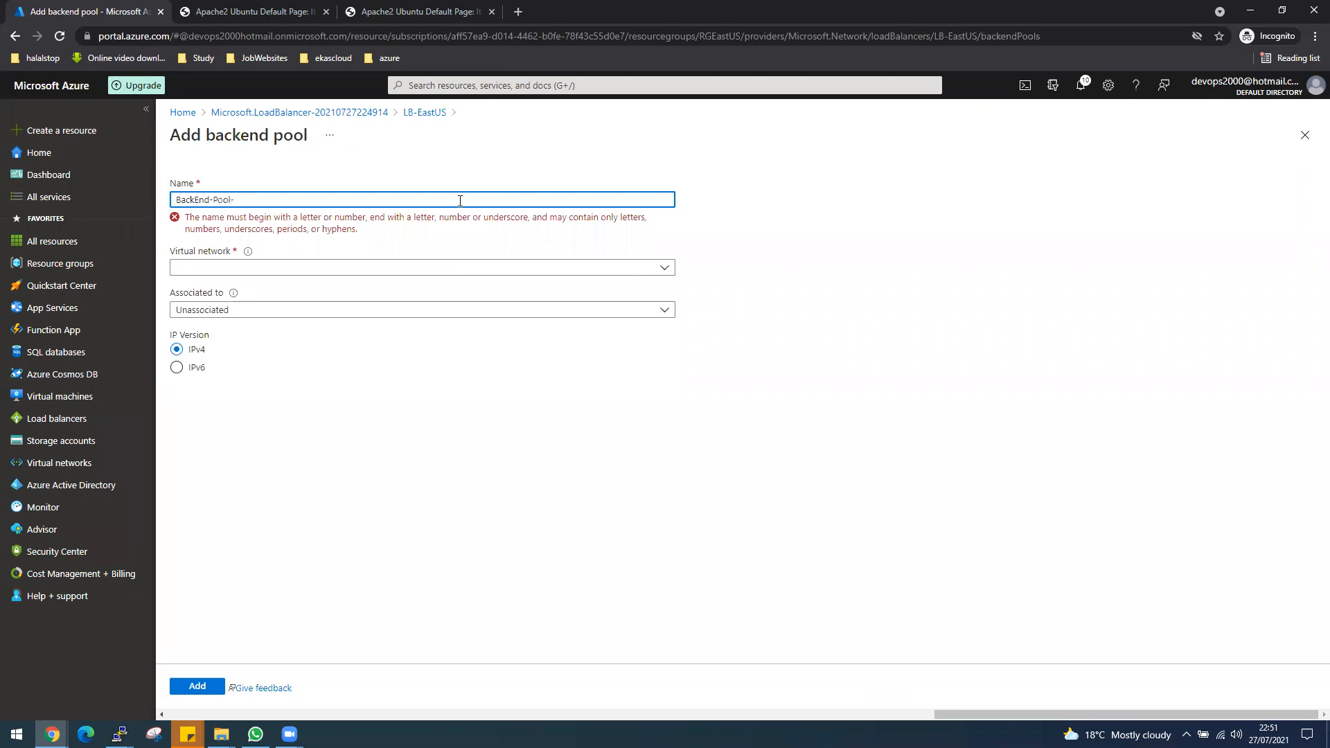
{"action": "type", "text": "EastUS"}
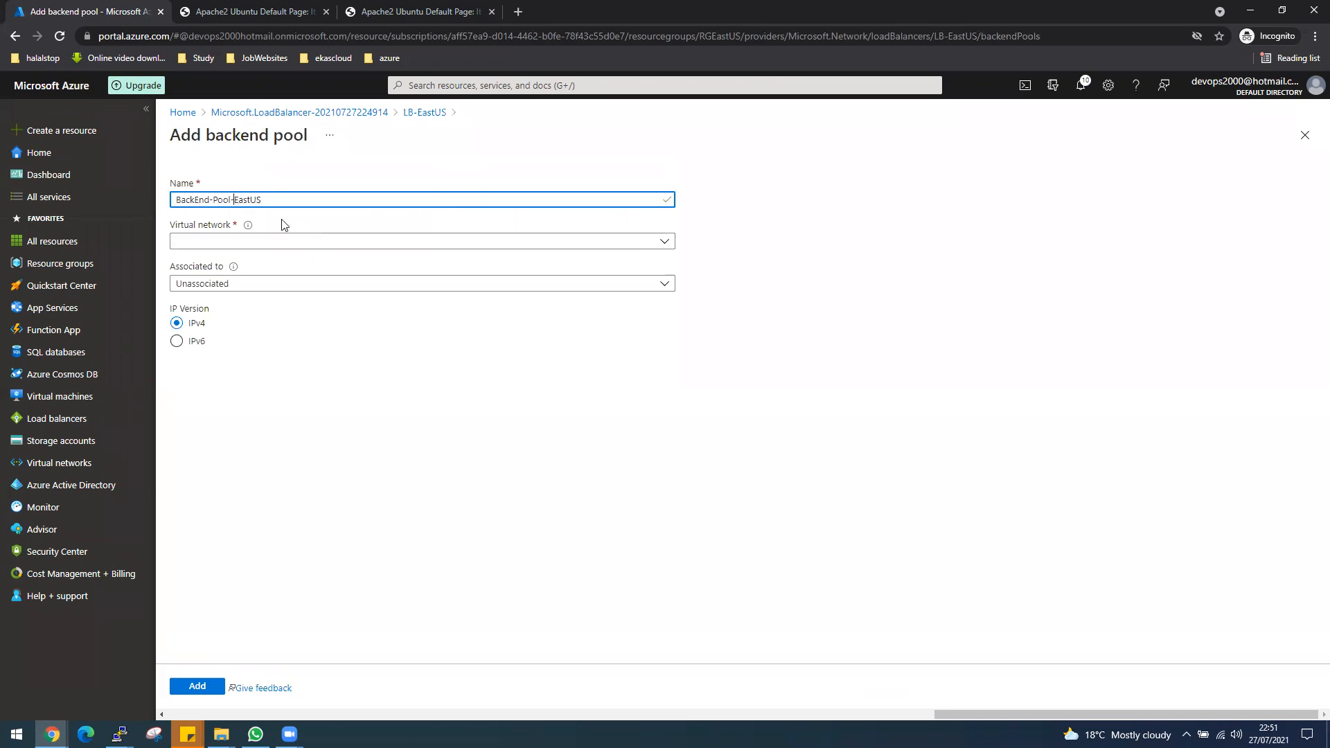
{"action": "type", "text": "LB_"}
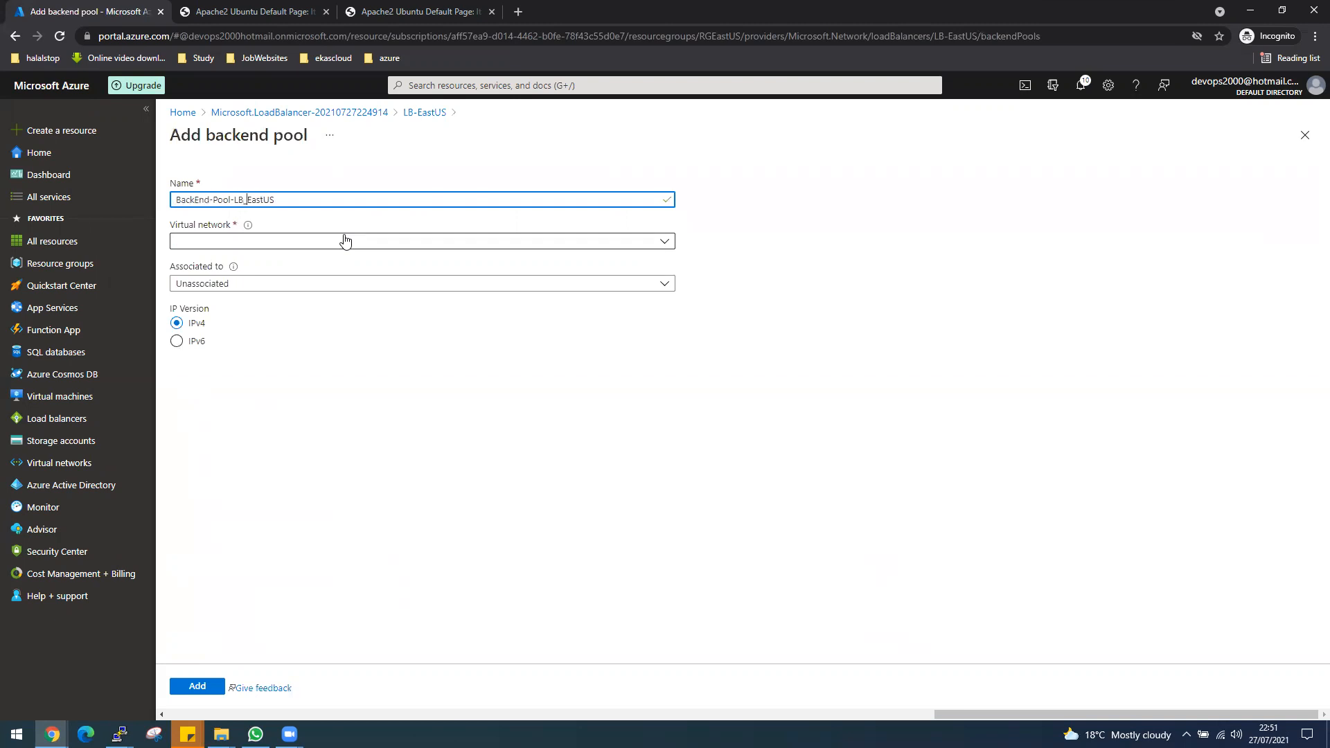
{"action": "key", "text": "BackSpace"}
{"action": "type", "text": "-"}
Set the backend pool's virtual network to VnetEastUS (RGEastUS) and associate the pool with virtual machines.
{"action": "left_click", "coordinate": [326, 245]}
{"action": "left_click", "coordinate": [195, 289]}
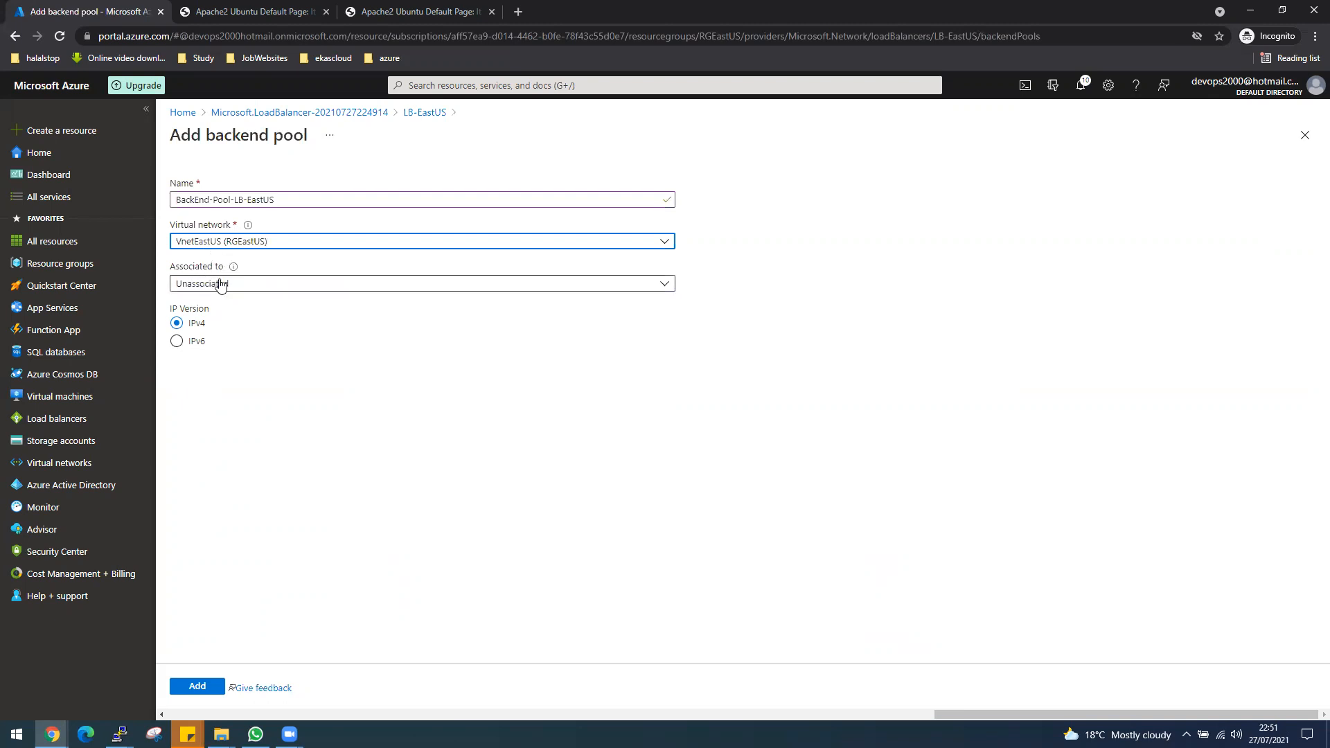
{"action": "left_click", "coordinate": [220, 285]}
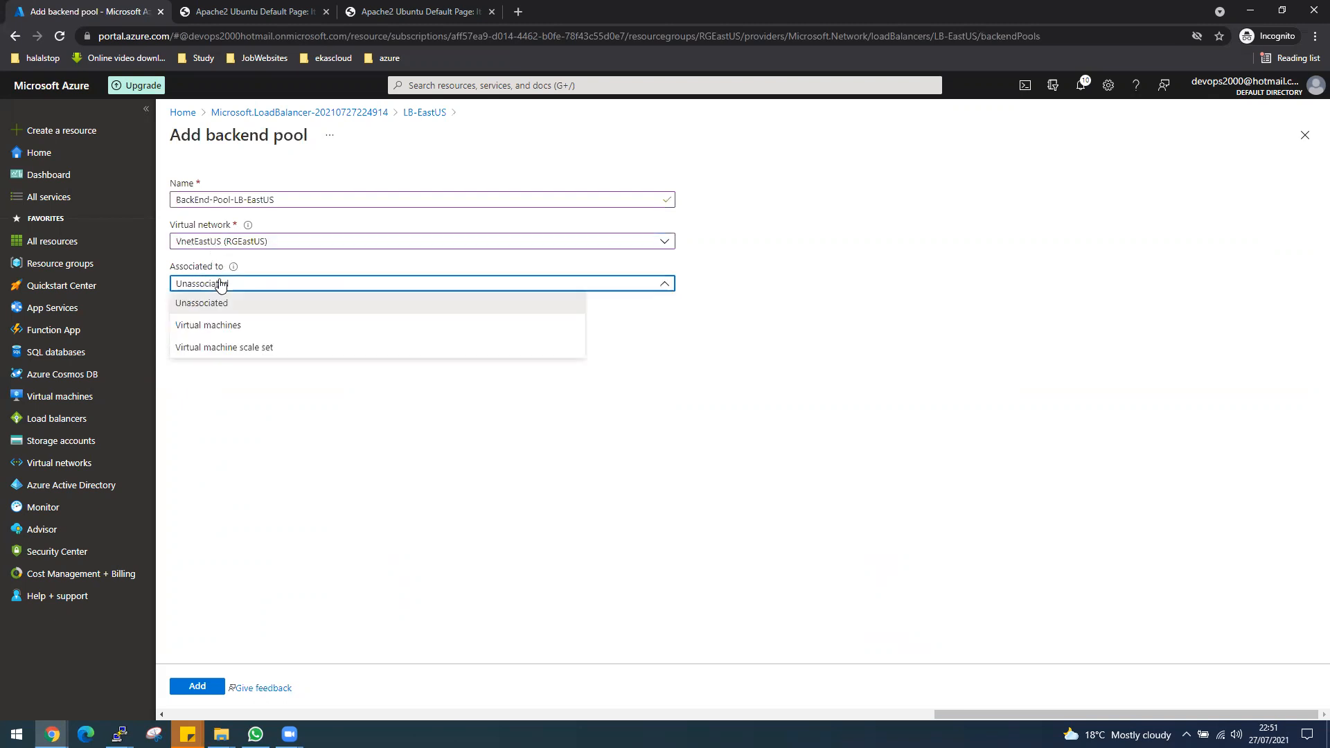
{"action": "left_click", "coordinate": [241, 326]}
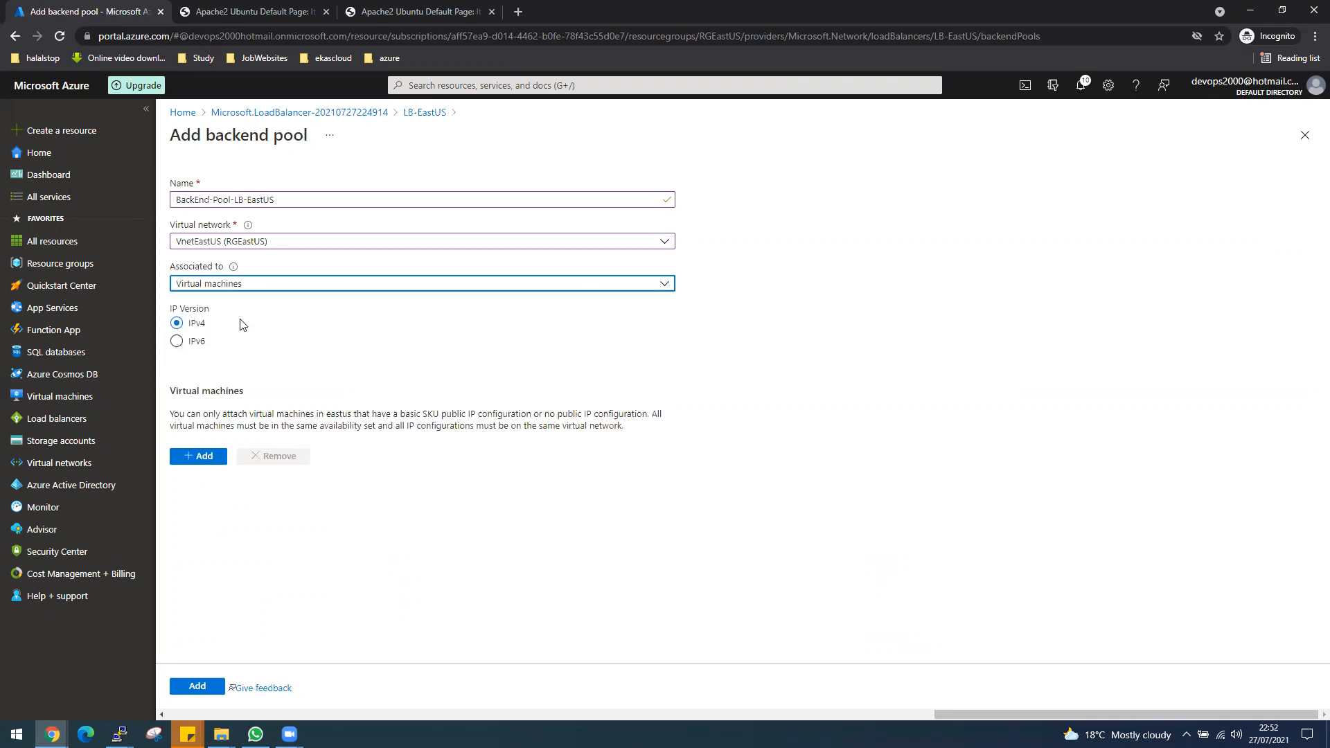
Attach vm1eastus and VM2EastUS to the backend pool and submit the pool for creation.
{"action": "left_click", "coordinate": [194, 454]}
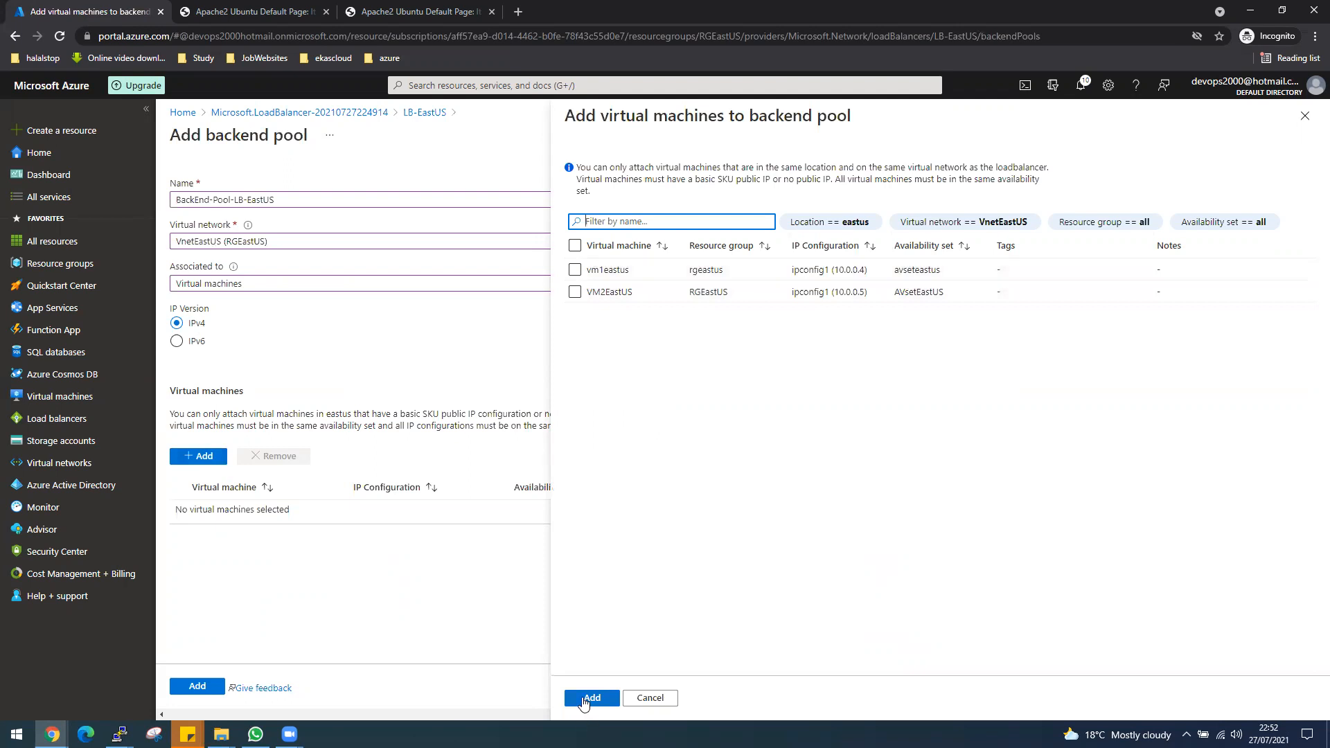
{"action": "left_click", "coordinate": [574, 270]}
{"action": "left_click", "coordinate": [575, 292]}
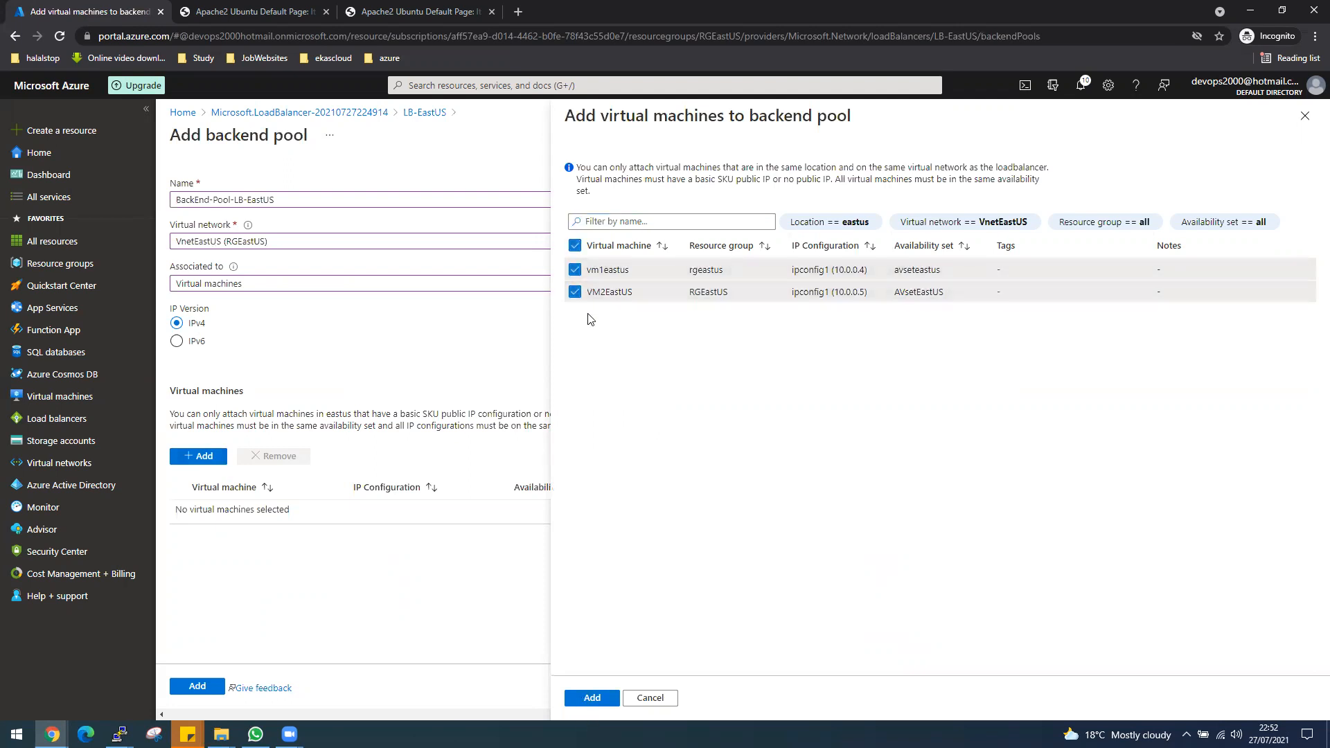
{"action": "left_click", "coordinate": [592, 699]}
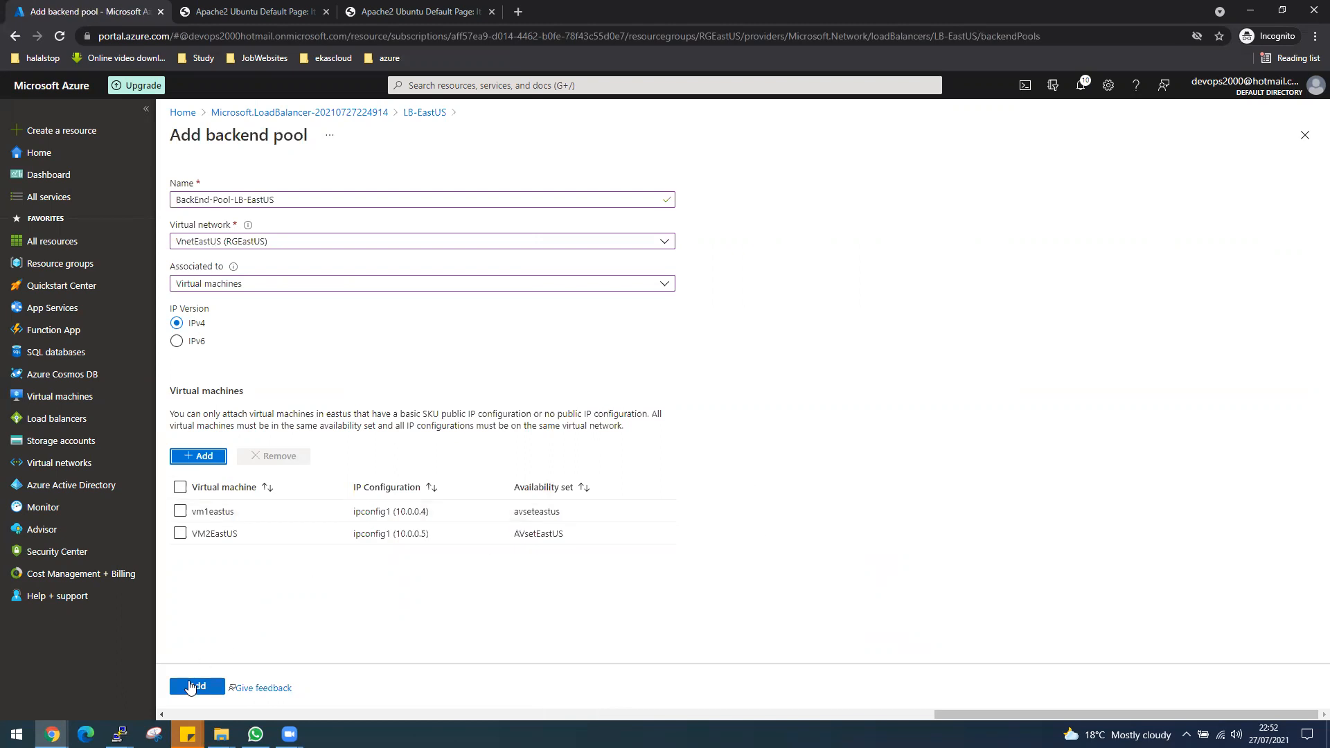
{"action": "left_click", "coordinate": [191, 687]}
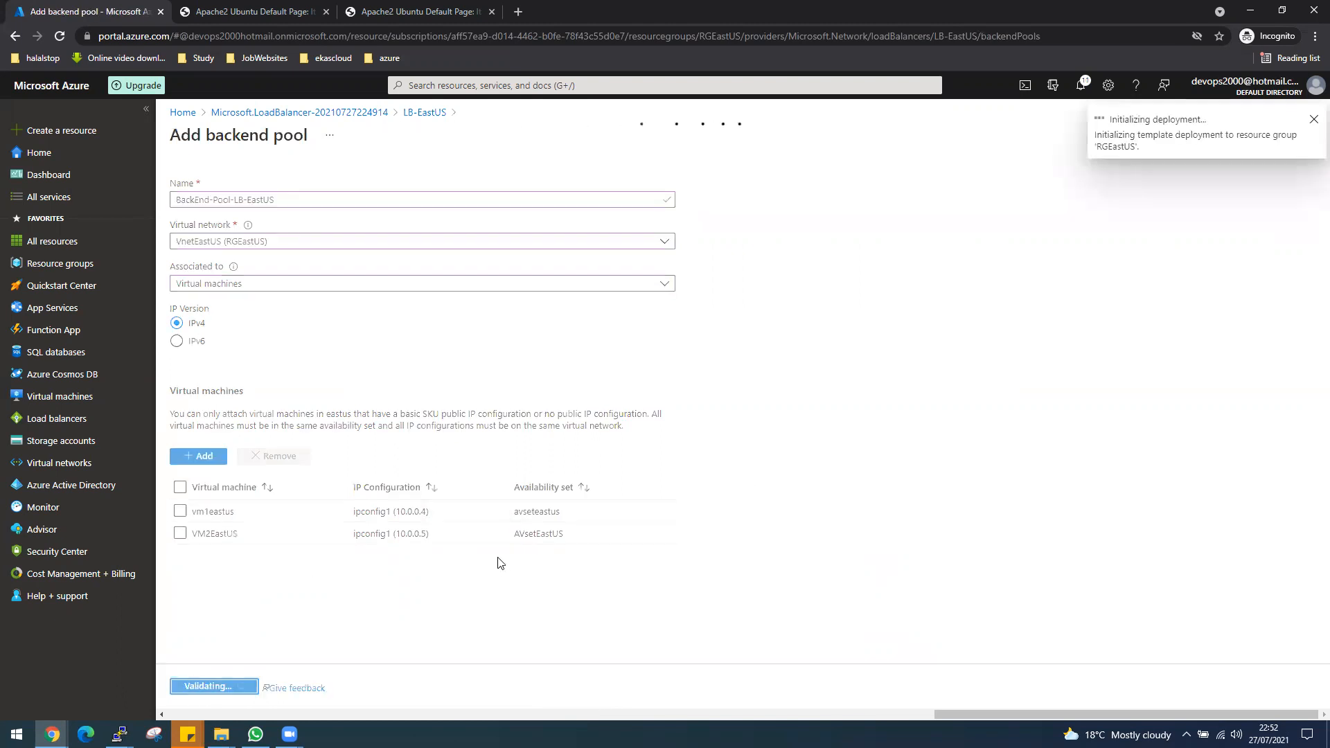
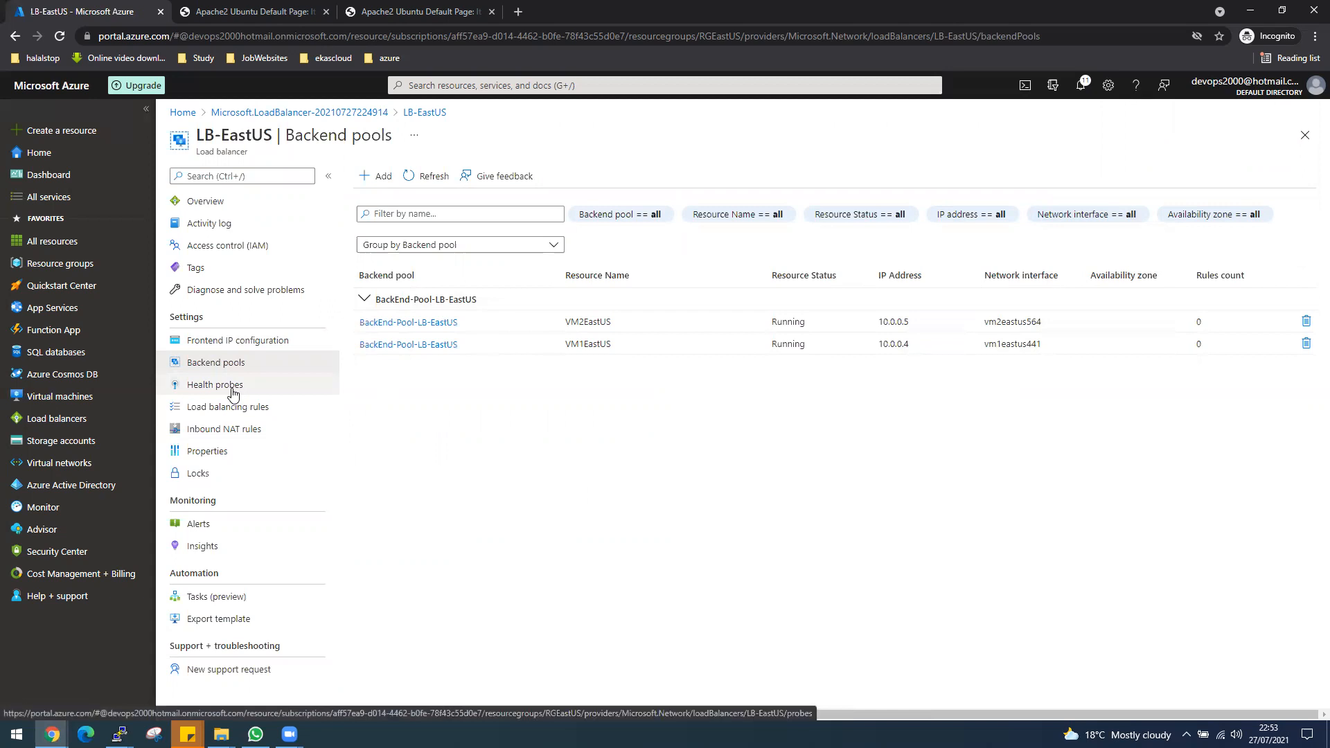
Start a new health probe for the LB-EastUS load balancer and name it HP-LB-EastUS.
{"action": "left_click", "coordinate": [233, 392]}
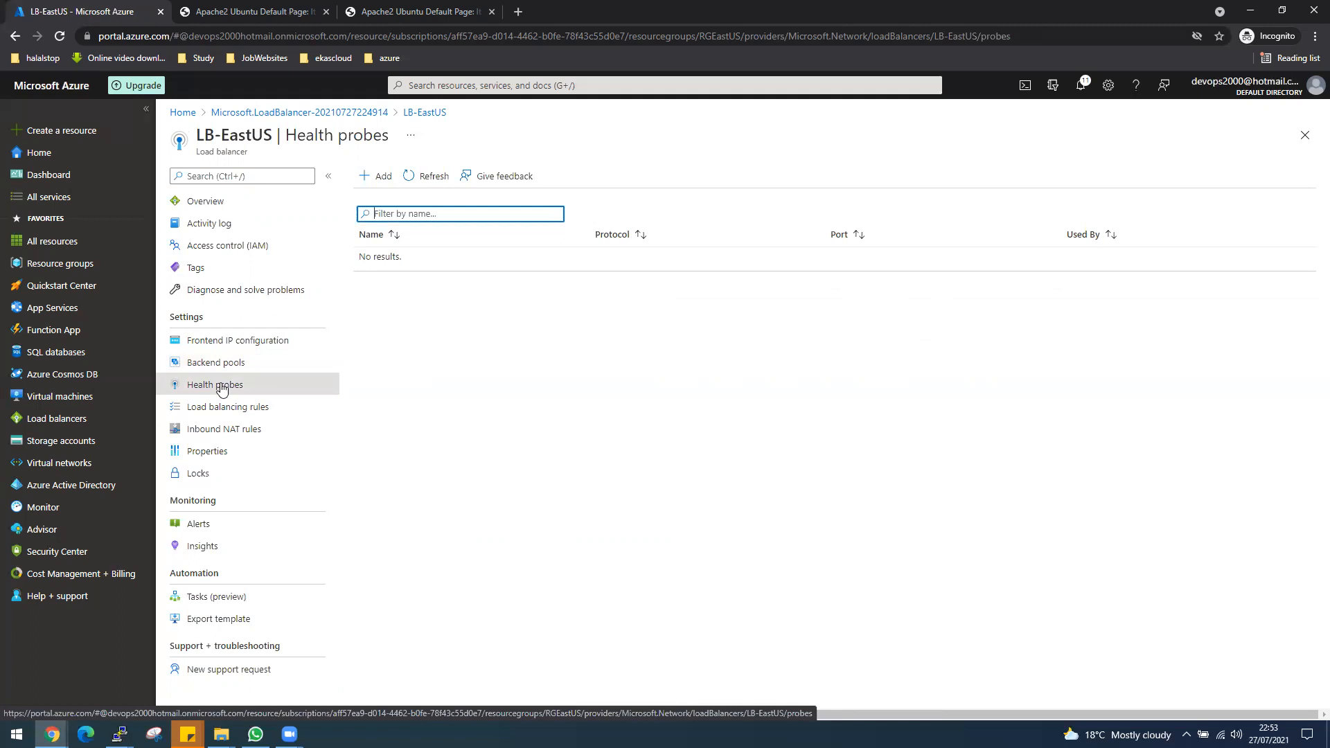
{"action": "left_click", "coordinate": [374, 178]}
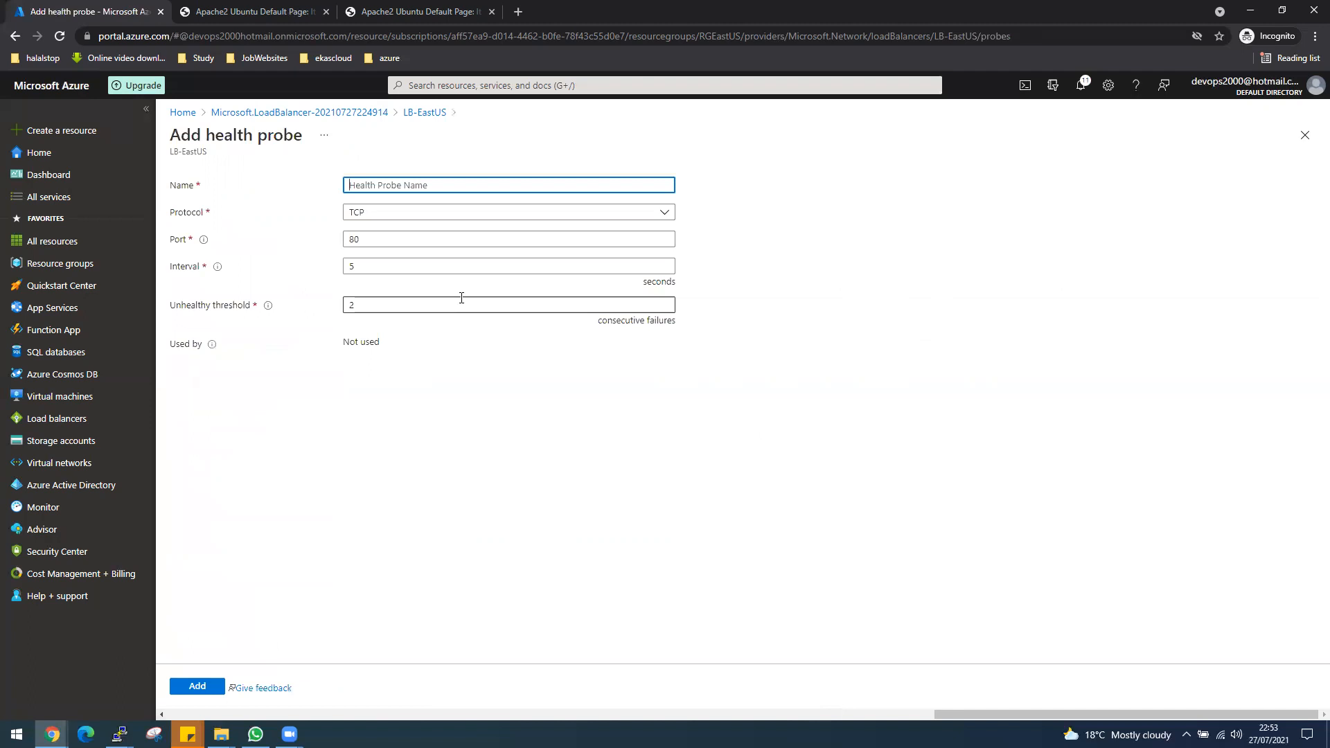
{"action": "type", "text": "HP-LB-EastUS"}
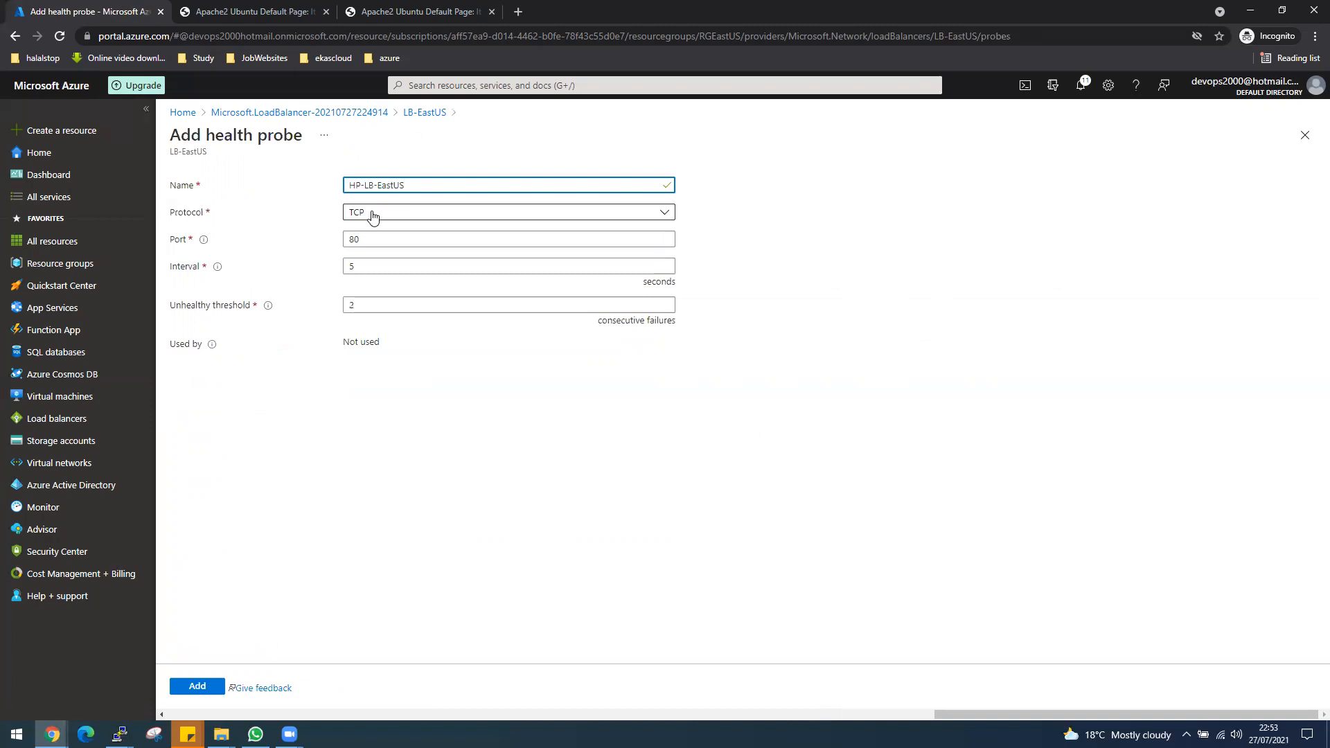
Set the health probe's interval to 5 seconds and add the probe to the load balancer.
{"action": "left_click", "coordinate": [352, 266]}
{"action": "key", "text": "BackSpace"}
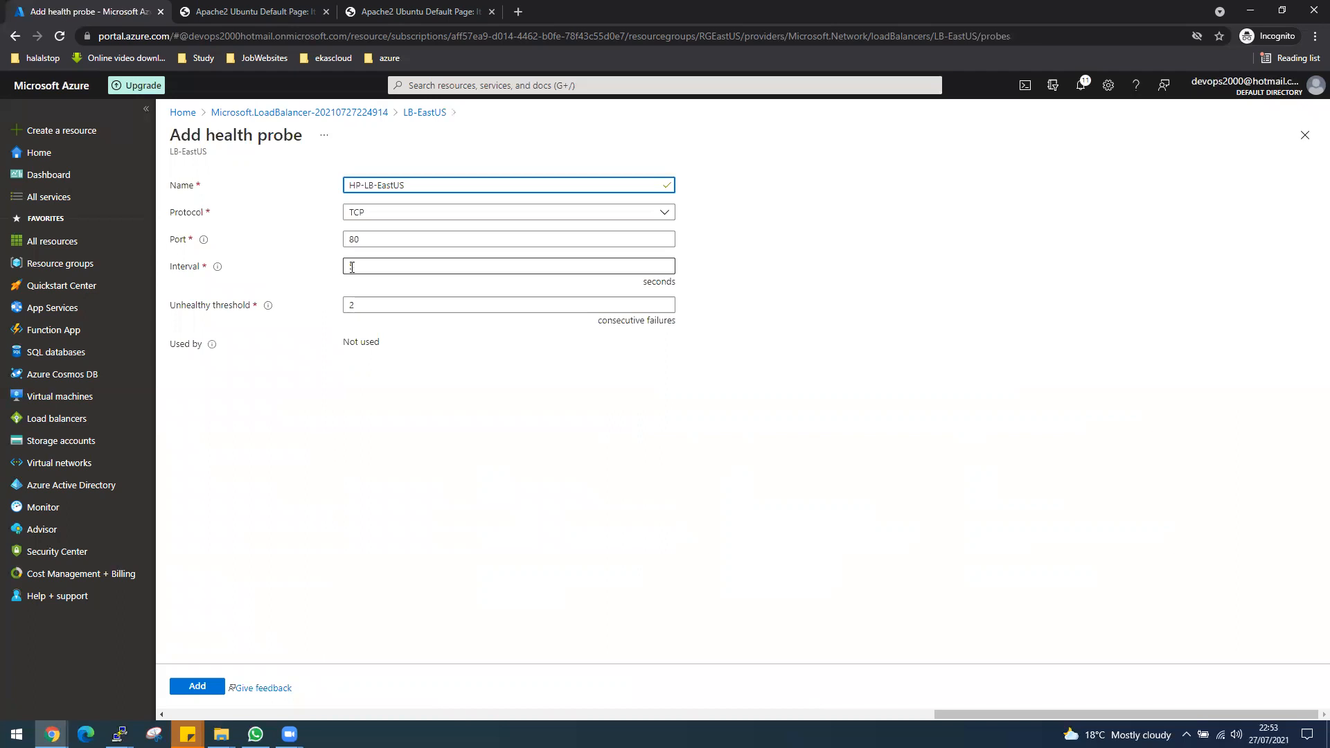
{"action": "type", "text": "5"}
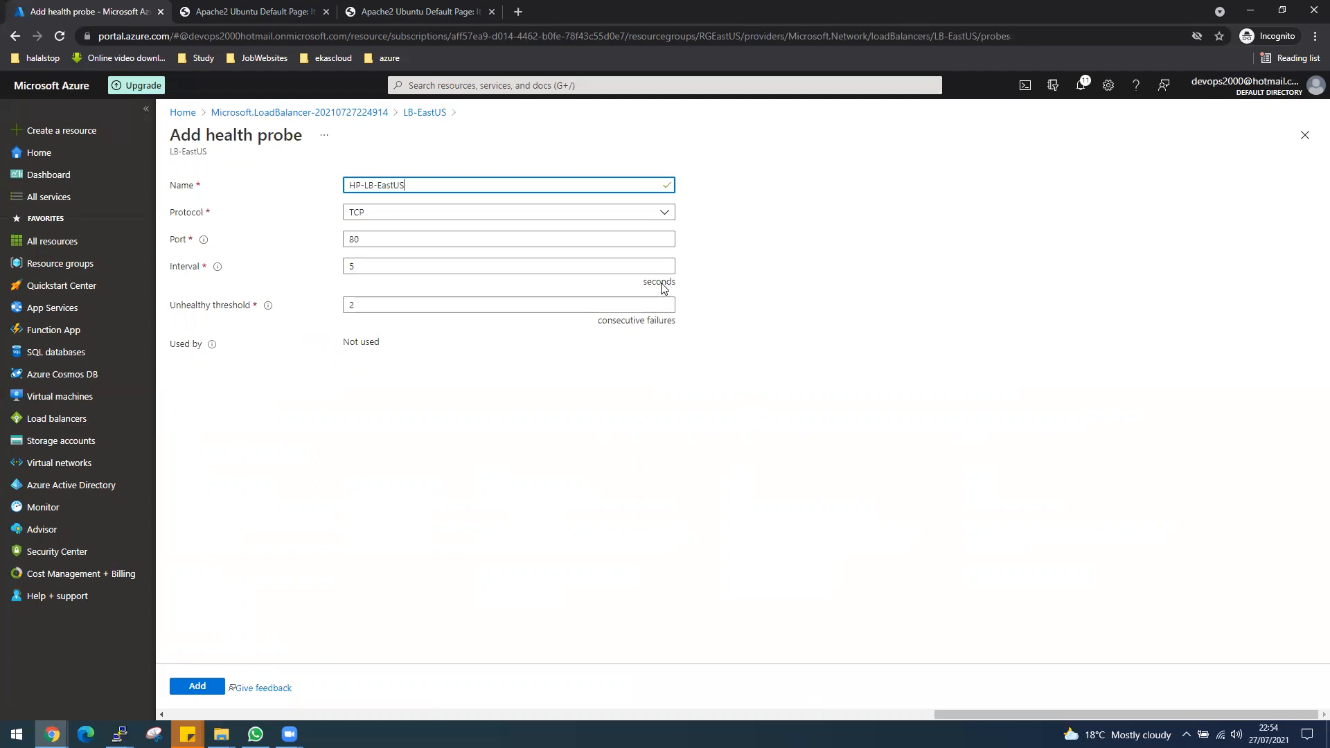
{"action": "left_click", "coordinate": [482, 299]}
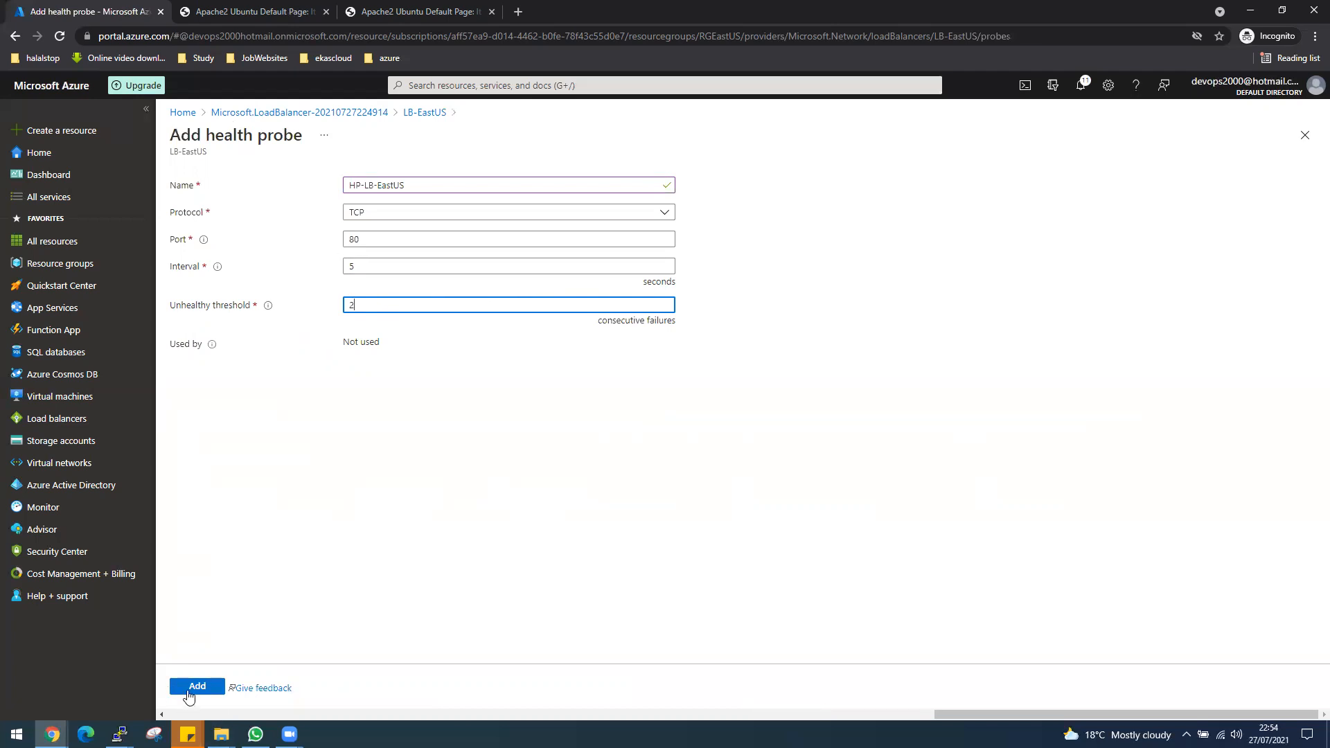
{"action": "left_click", "coordinate": [215, 686]}
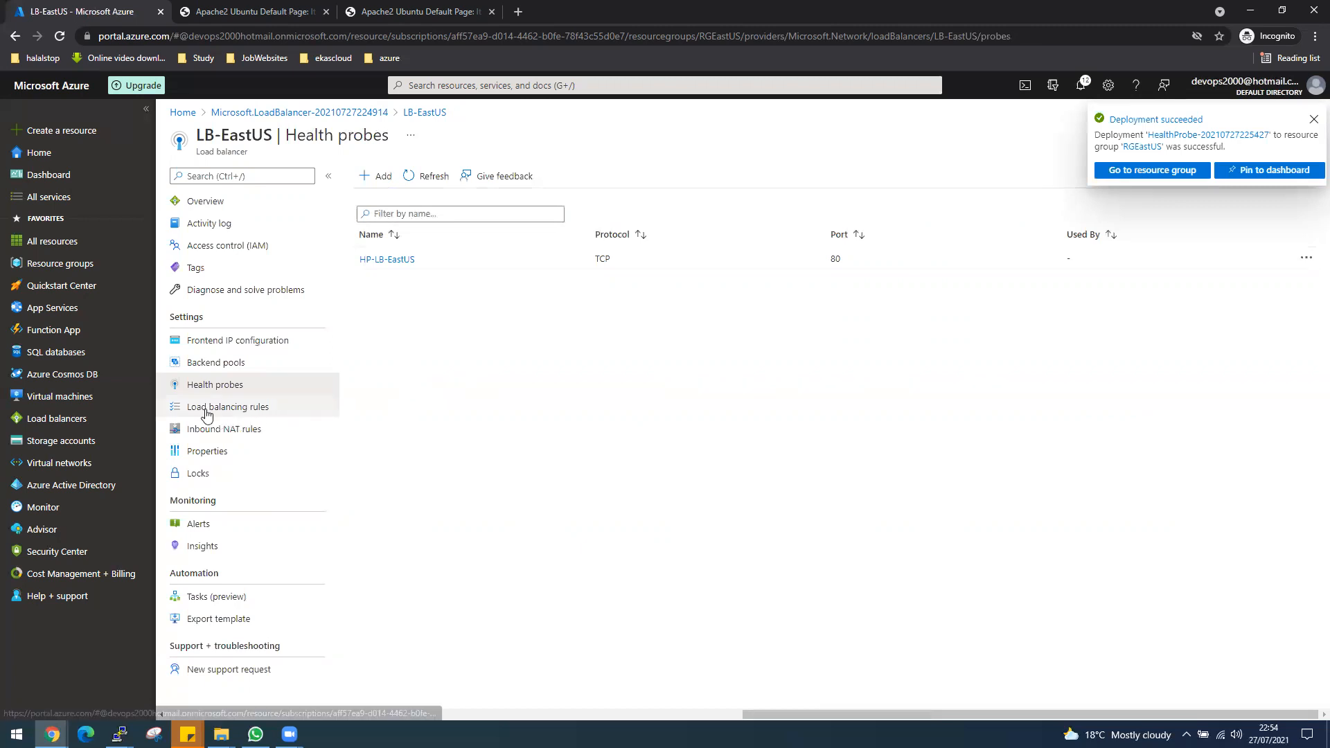
Start a new load balancing rule for the LB-EastUS load balancer.
{"action": "left_click", "coordinate": [241, 414]}
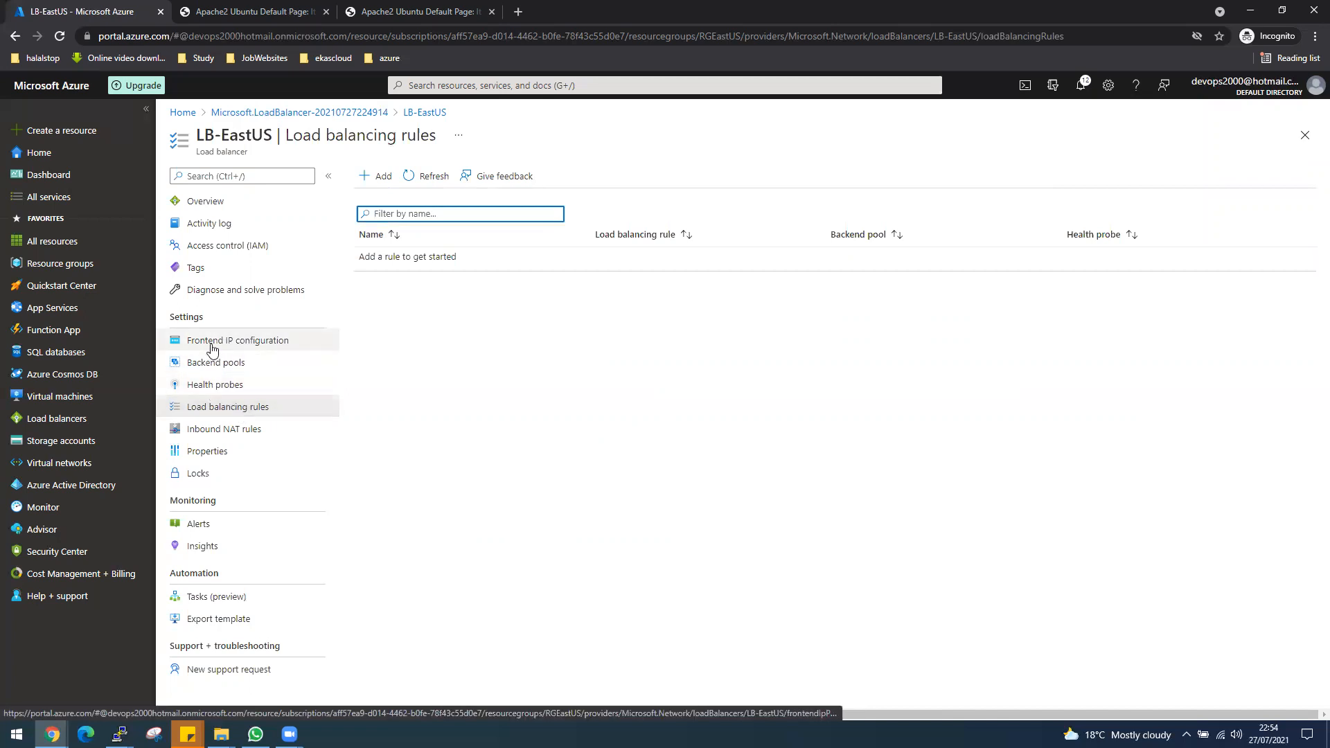
{"action": "left_click", "coordinate": [382, 177]}
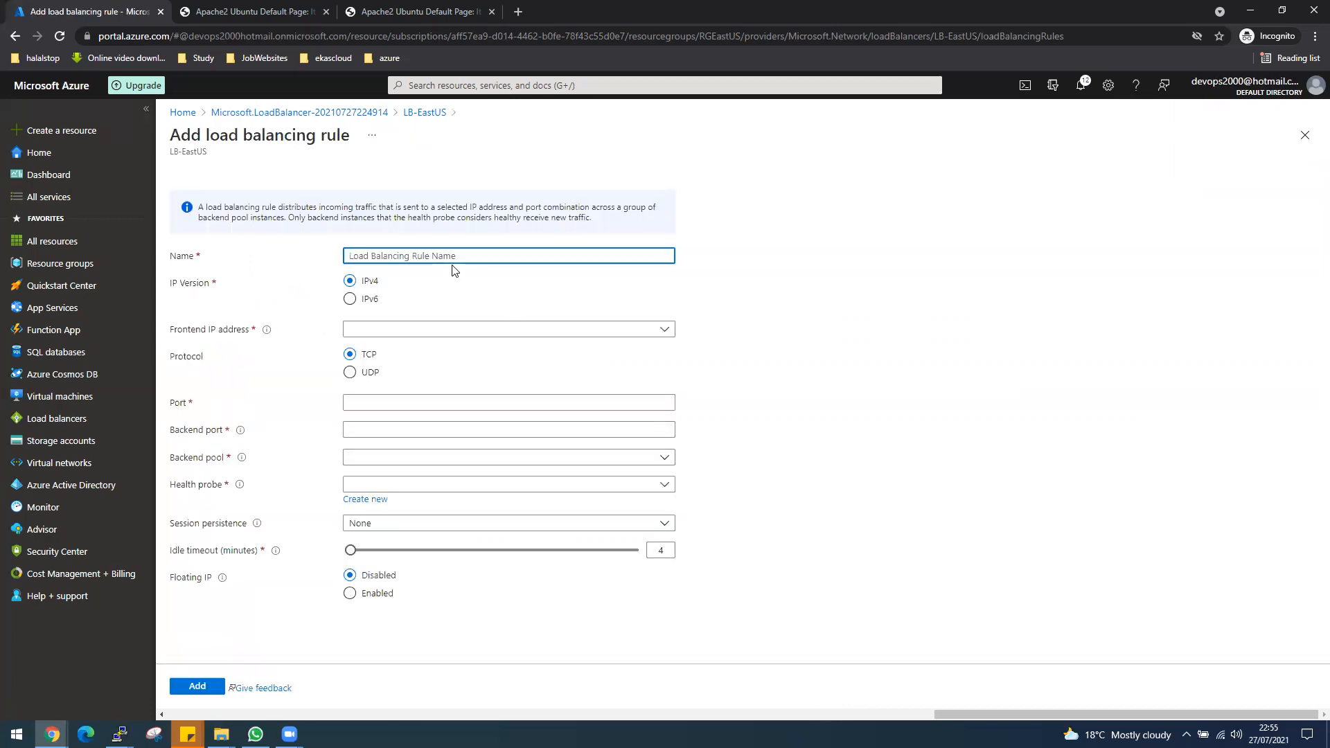
{"action": "type", "text": "LB-Rule-e-Ues"}
{"action": "key", "text": "BackSpace"}
{"action": "key", "text": "BackSpace"}
{"action": "key", "text": "BackSpace"}
{"action": "key", "text": "BackSpace"}
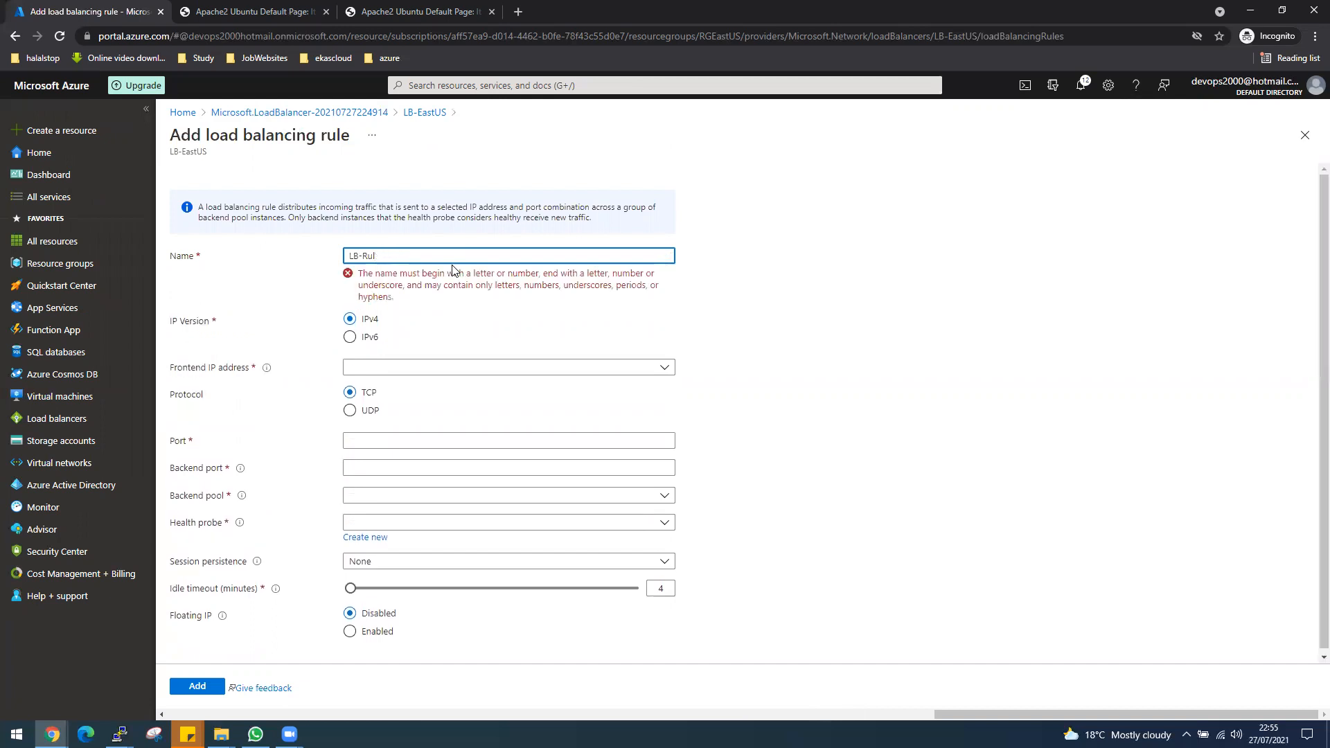
{"action": "key", "text": "BackSpace"}
{"action": "key", "text": "BackSpace"}
{"action": "key", "text": "BackSpace"}
{"action": "key", "text": "BackSpace"}
{"action": "key", "text": "BackSpace"}
{"action": "key", "text": "BackSpace"}
Name the load balancing rule Rule-LB-EastUS and set its frontend IP address to LoadBalancerFrontEnd (Dynamic).
{"action": "type", "text": "Rule-LB-EastUS"}
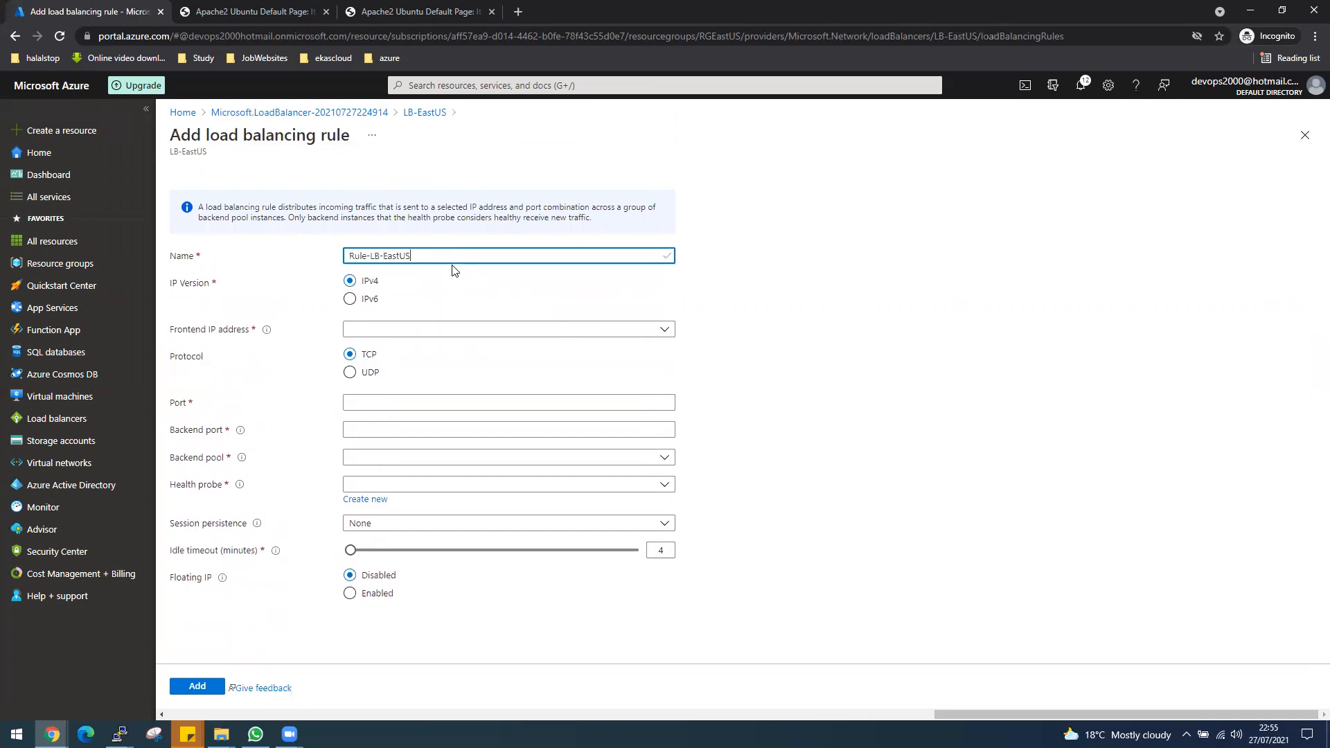
{"action": "left_click", "coordinate": [397, 336]}
{"action": "left_click", "coordinate": [384, 395]}
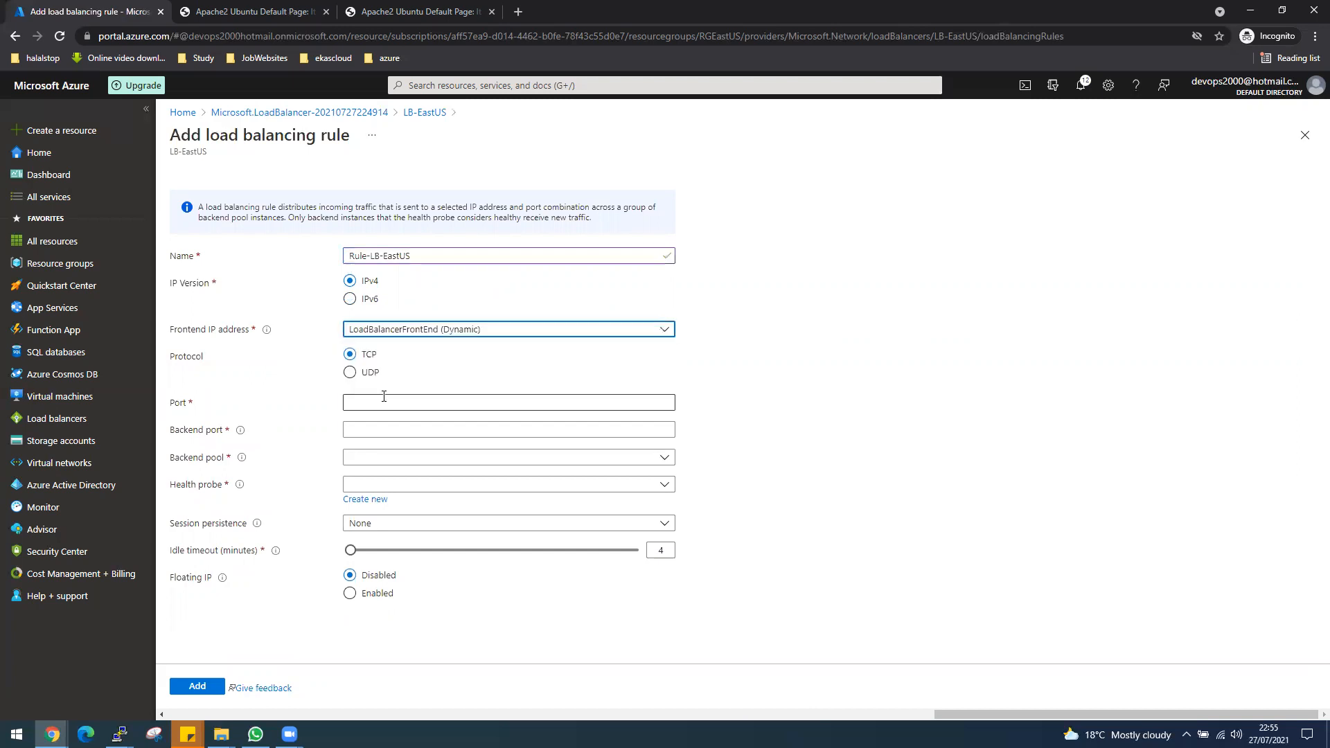
Set both the port and the backend port of the load balancing rule to 80.
{"action": "left_click", "coordinate": [377, 399]}
{"action": "type", "text": "80"}
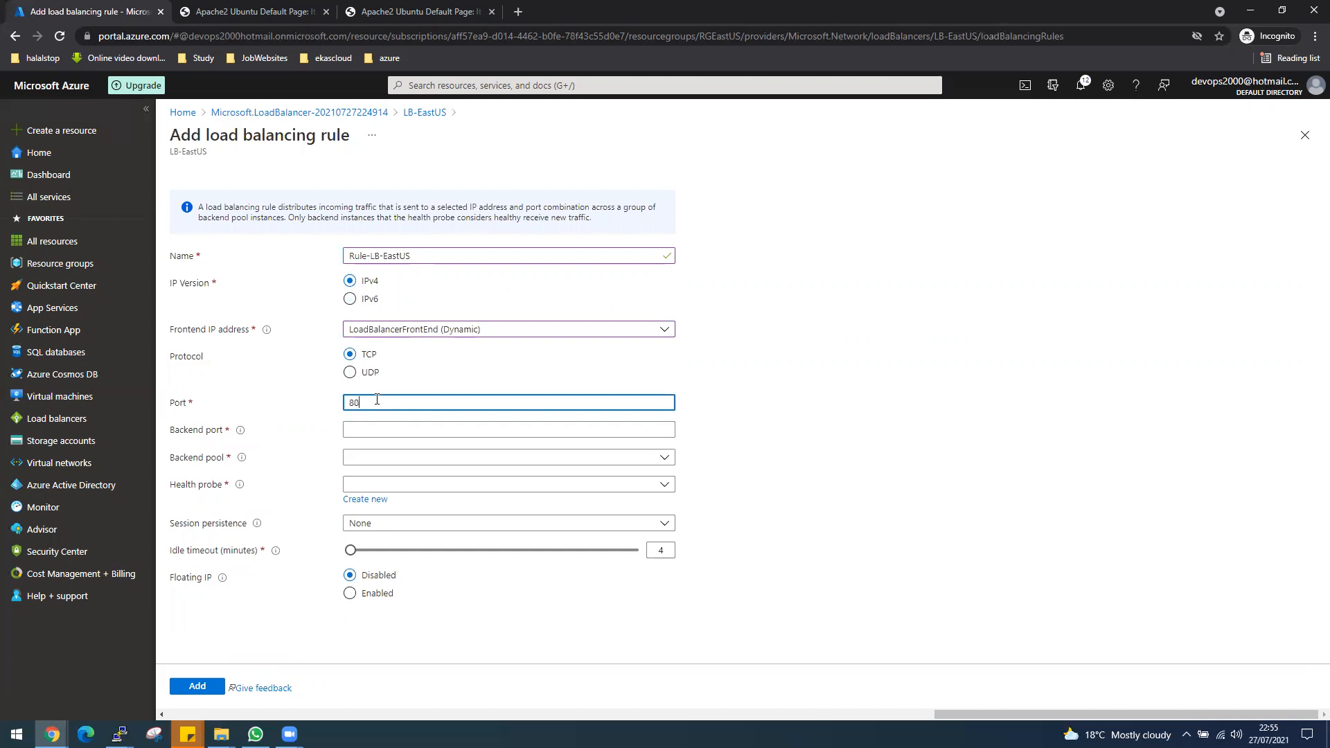
{"action": "left_click", "coordinate": [387, 426]}
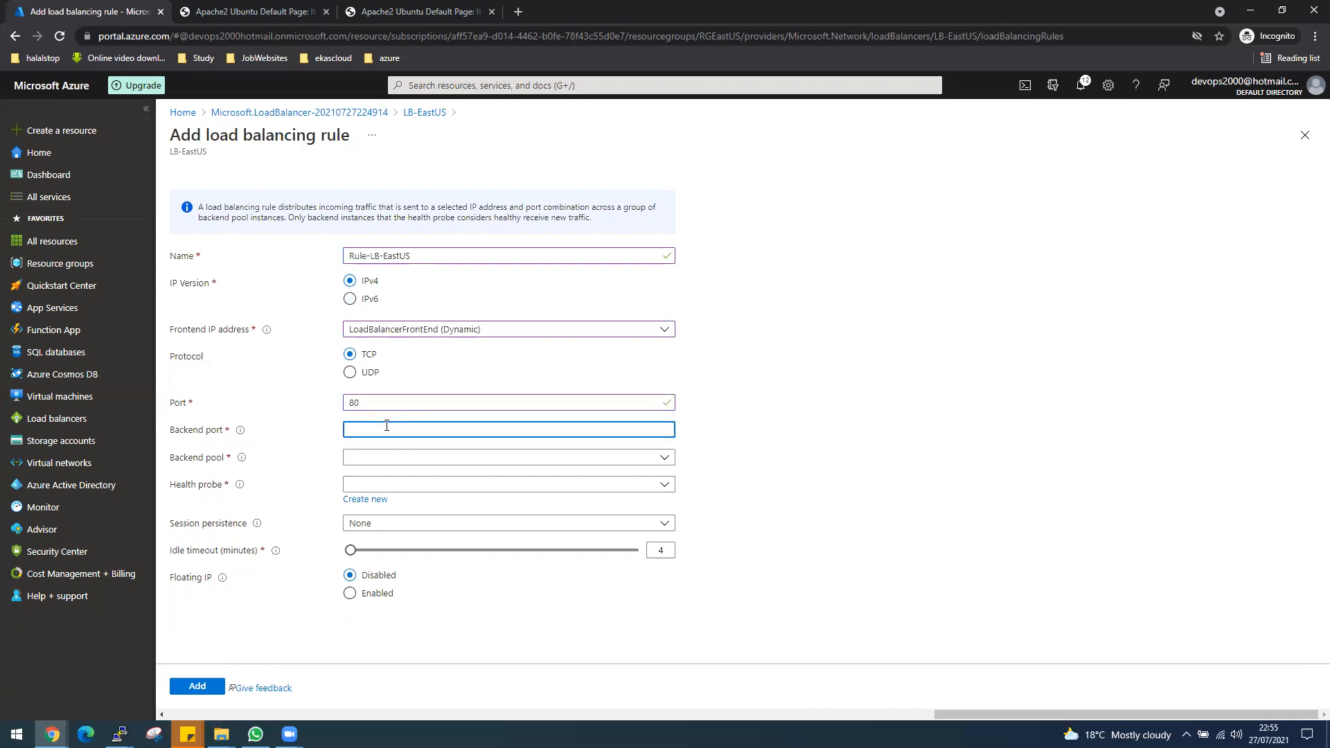
{"action": "type", "text": "80"}
Assign the backend pool BackEnd-Pool-LB-EastUS and the health probe HP-LB-EastUS (TCP:80) to the rule.
{"action": "left_click", "coordinate": [426, 460]}
{"action": "left_click", "coordinate": [420, 505]}
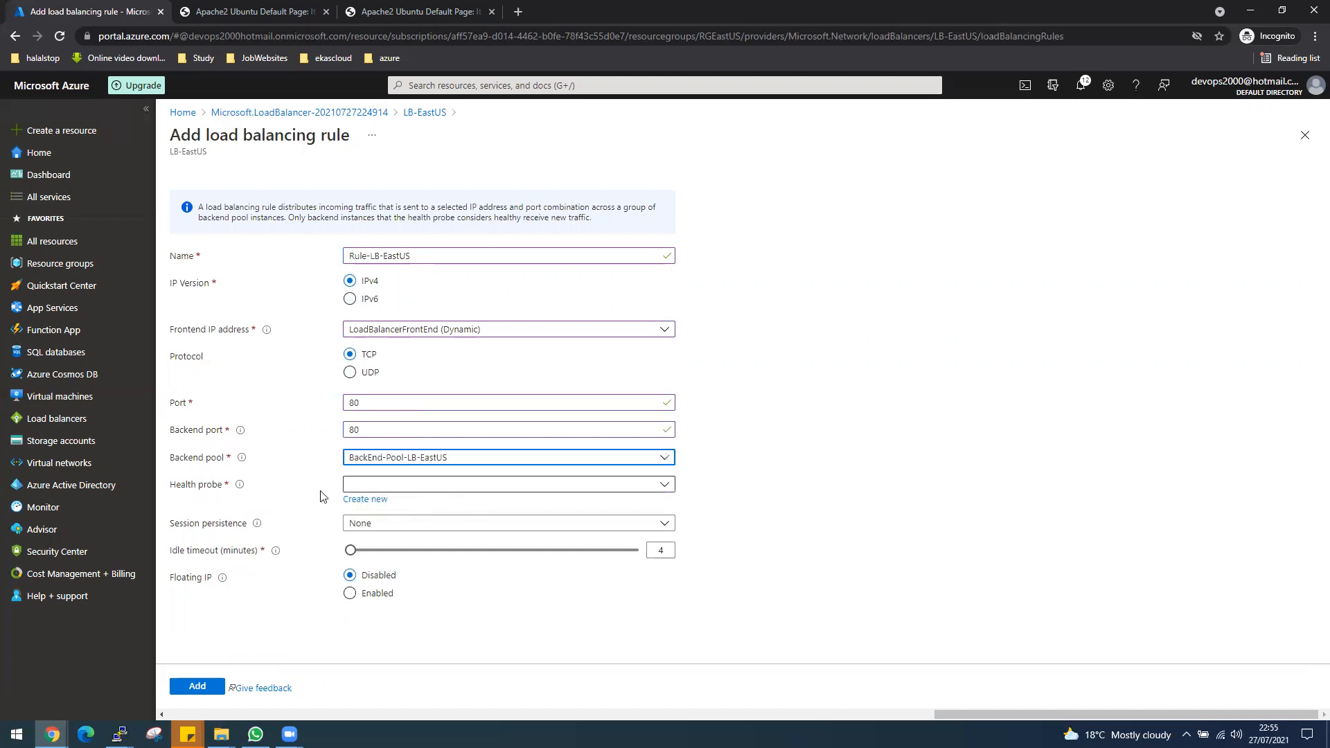
{"action": "left_click", "coordinate": [408, 487]}
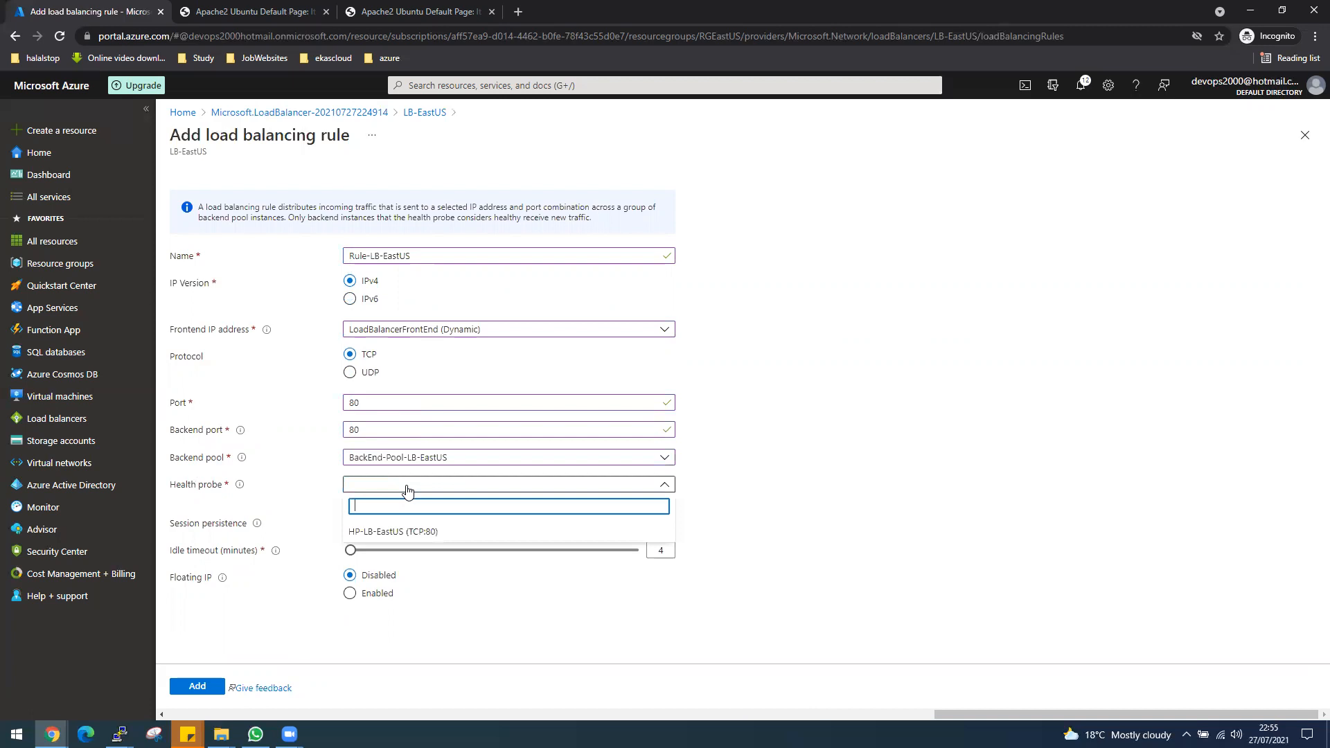
{"action": "left_click", "coordinate": [388, 533]}
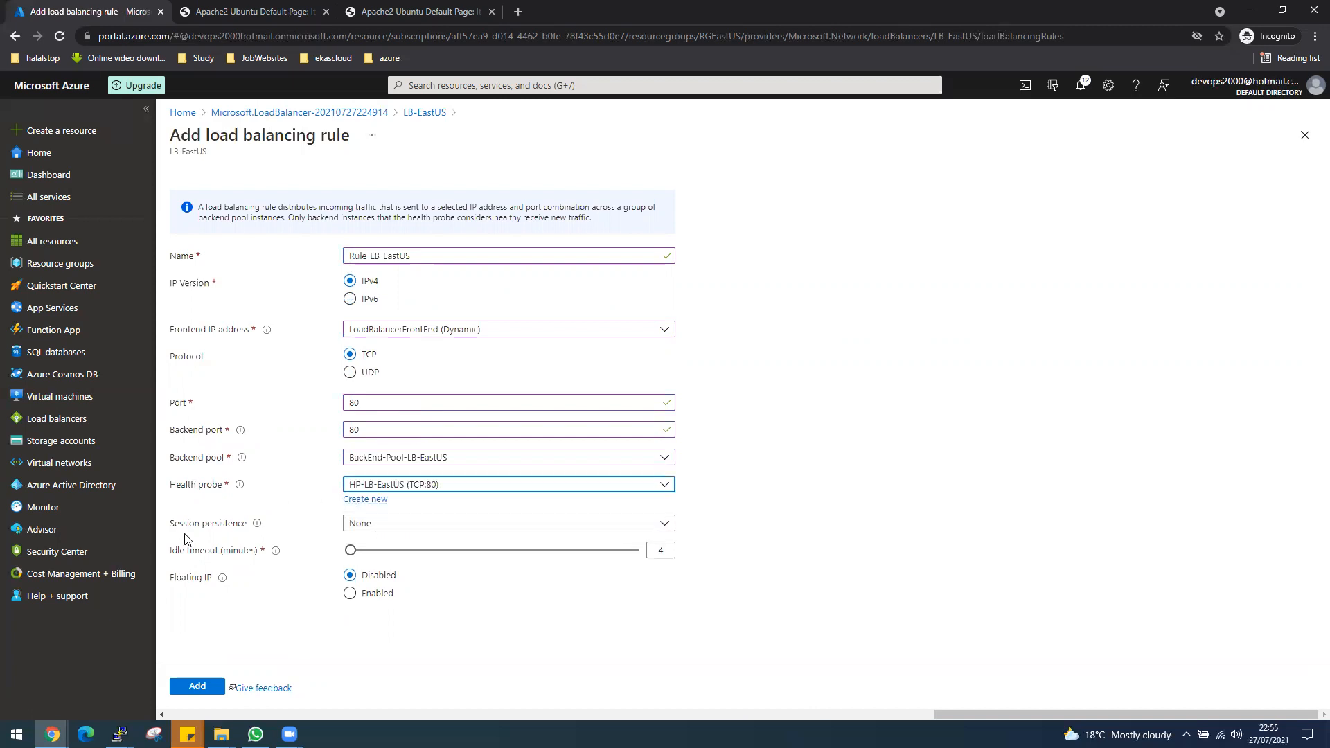
Keep the rule's session persistence at None and add the load balancing rule to LB-EastUS.
{"action": "left_click", "coordinate": [390, 531]}
{"action": "left_click", "coordinate": [379, 541]}
{"action": "left_click", "coordinate": [377, 534]}
{"action": "left_click", "coordinate": [949, 579]}
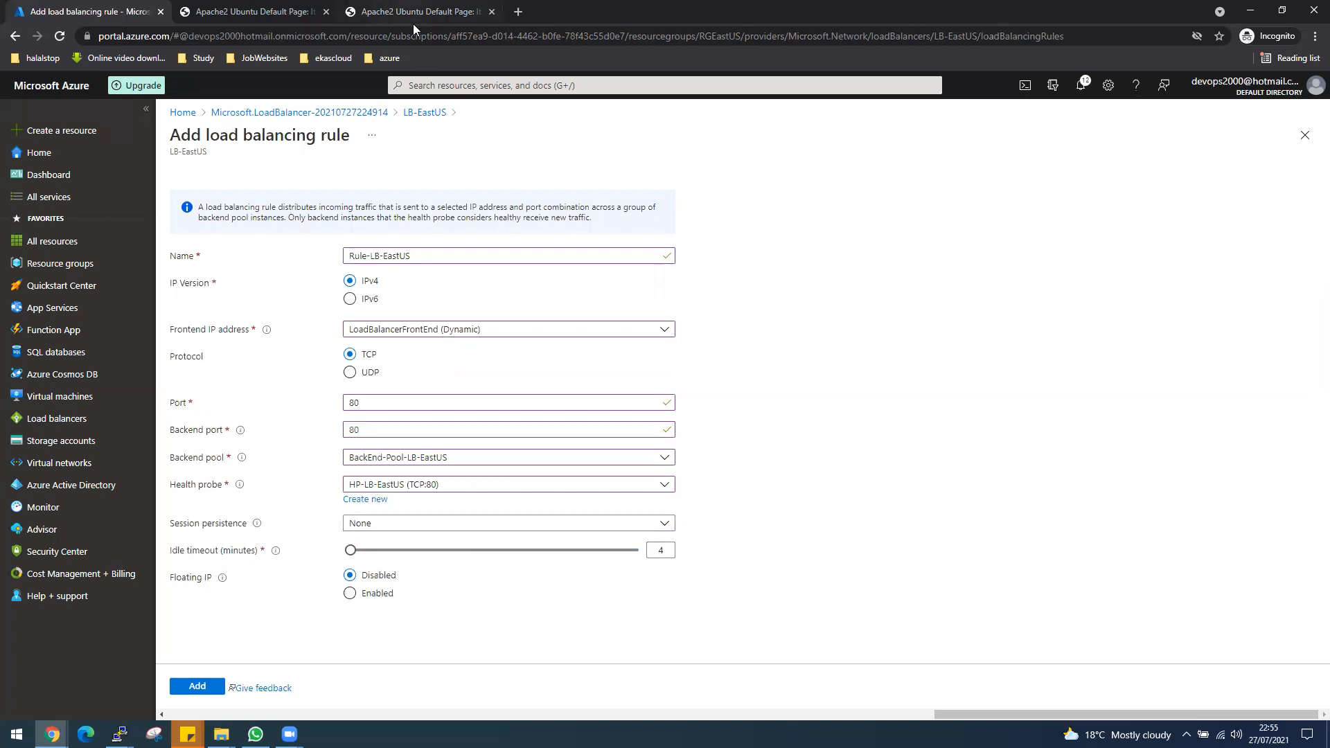
{"action": "left_click", "coordinate": [216, 12]}
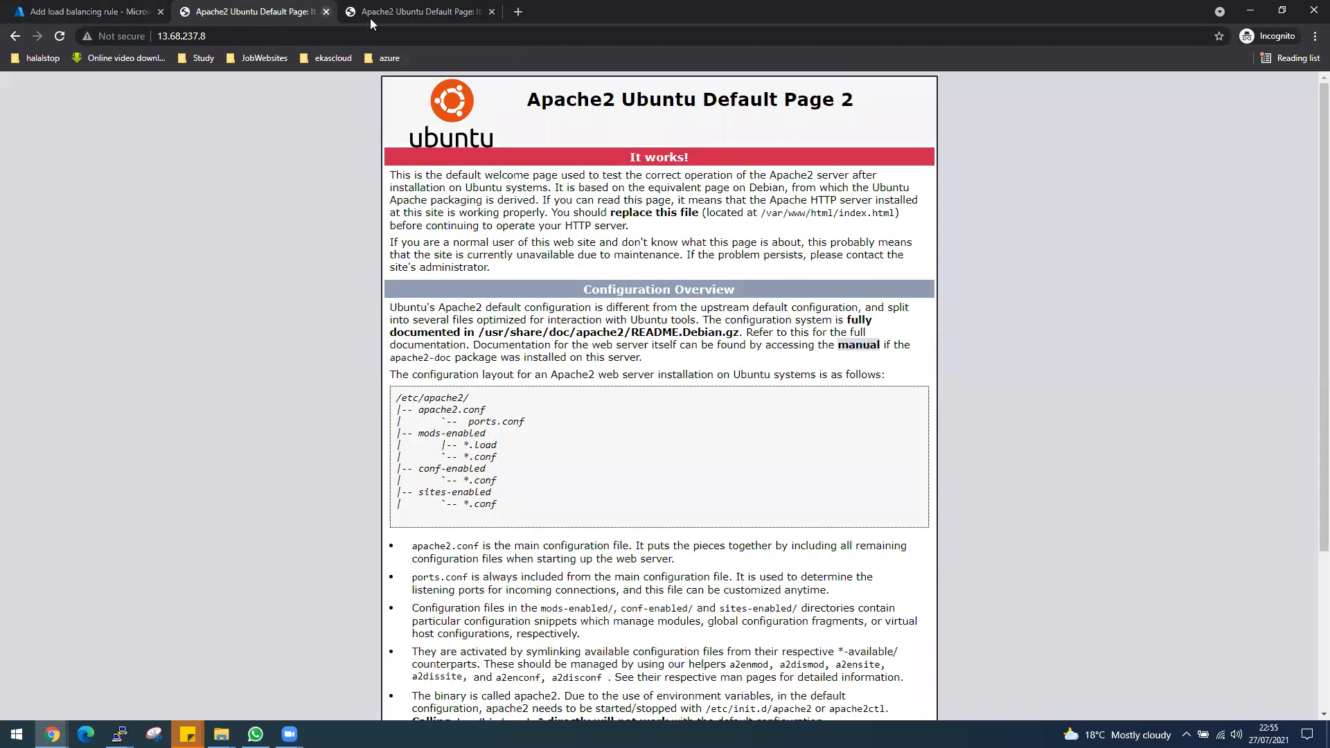
{"action": "left_click", "coordinate": [141, 19]}
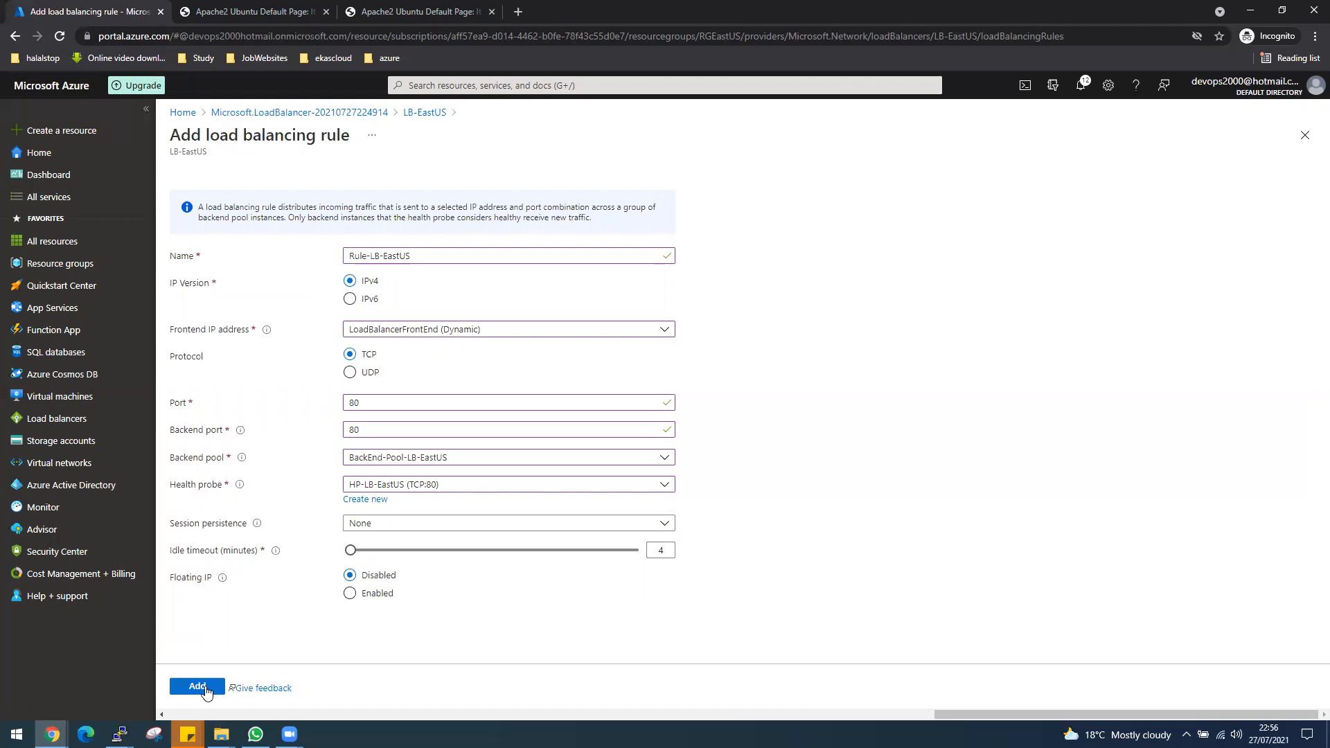
{"action": "left_click", "coordinate": [205, 687]}
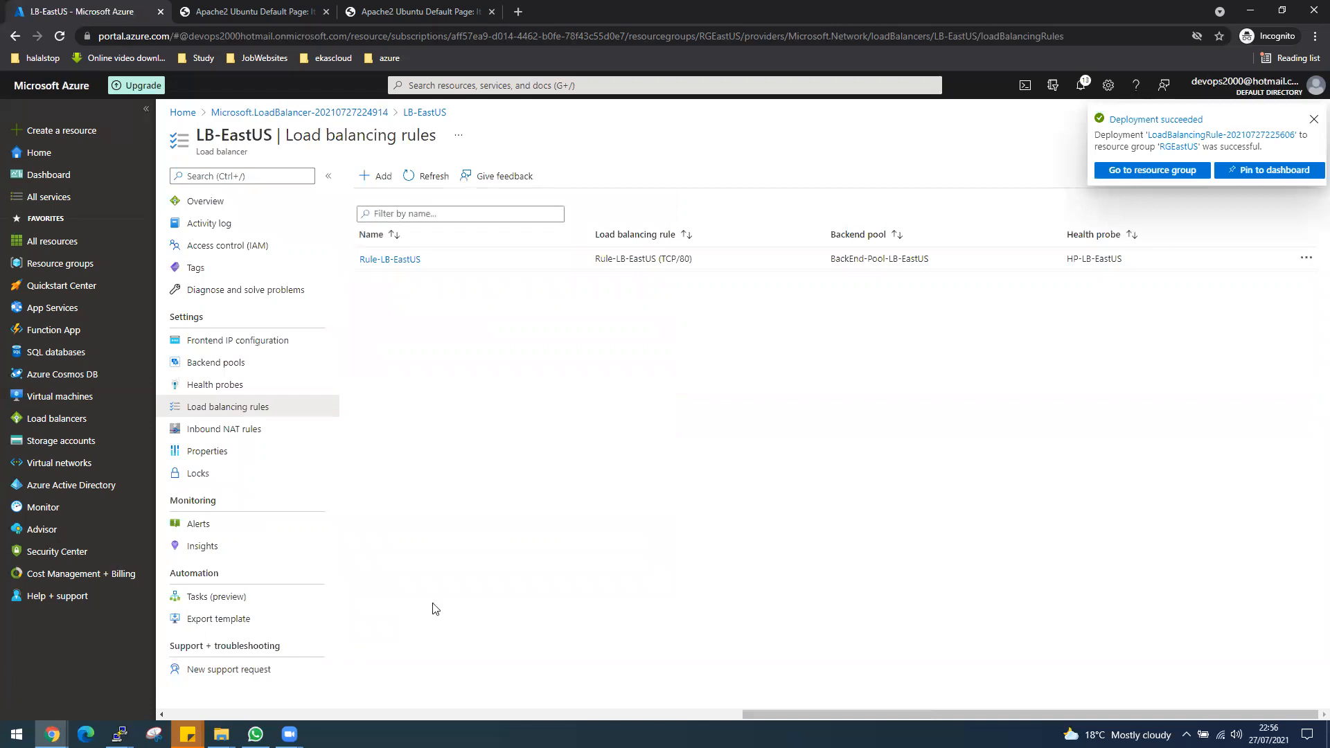
Copy the public IP address of LoadBalancerFrontEnd from the LB-EastUS frontend IP configuration.
{"action": "left_click", "coordinate": [1116, 179]}
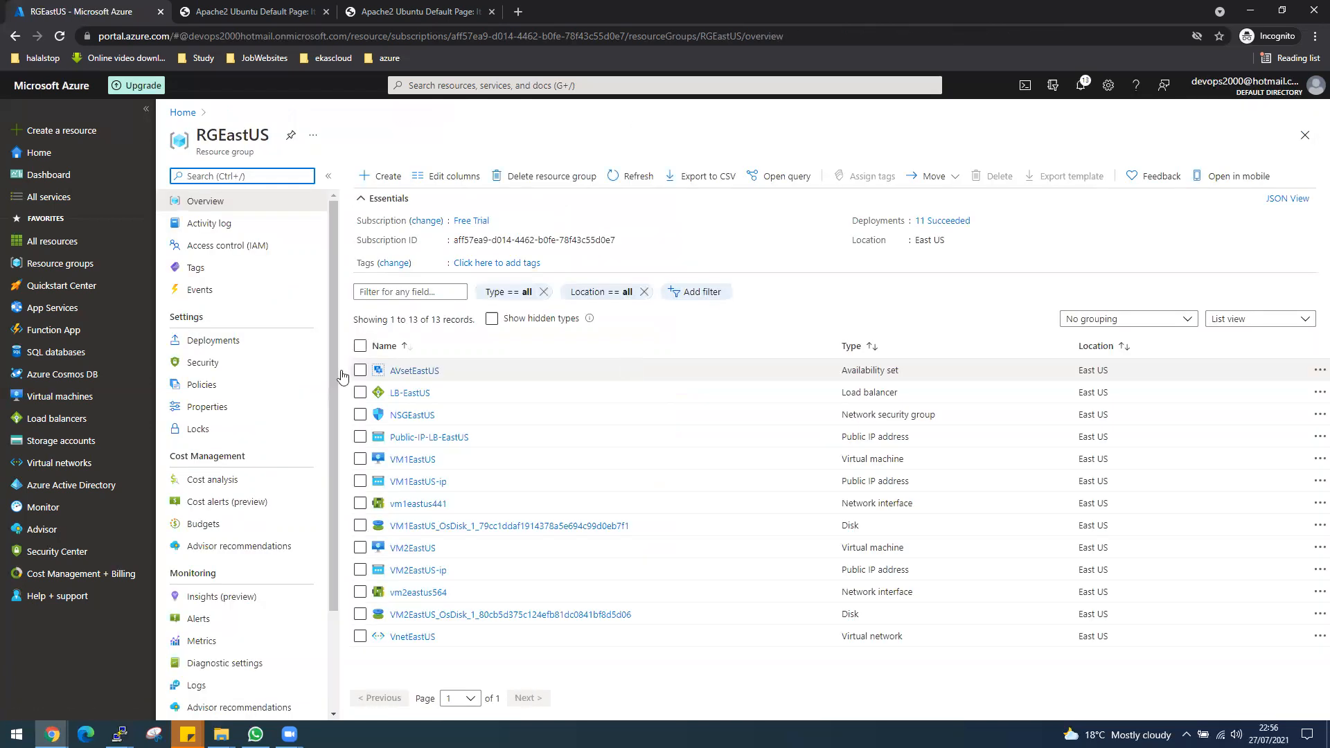
{"action": "left_click", "coordinate": [15, 36]}
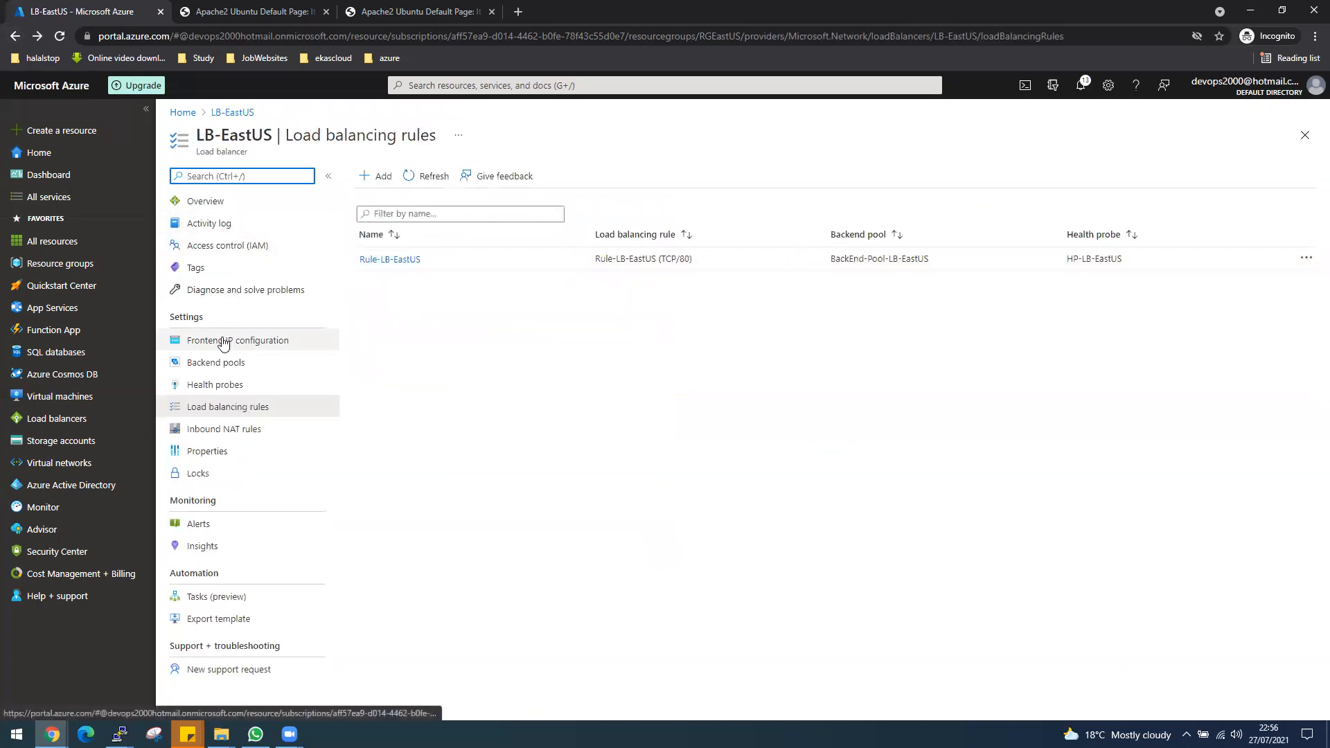
{"action": "left_click", "coordinate": [223, 343]}
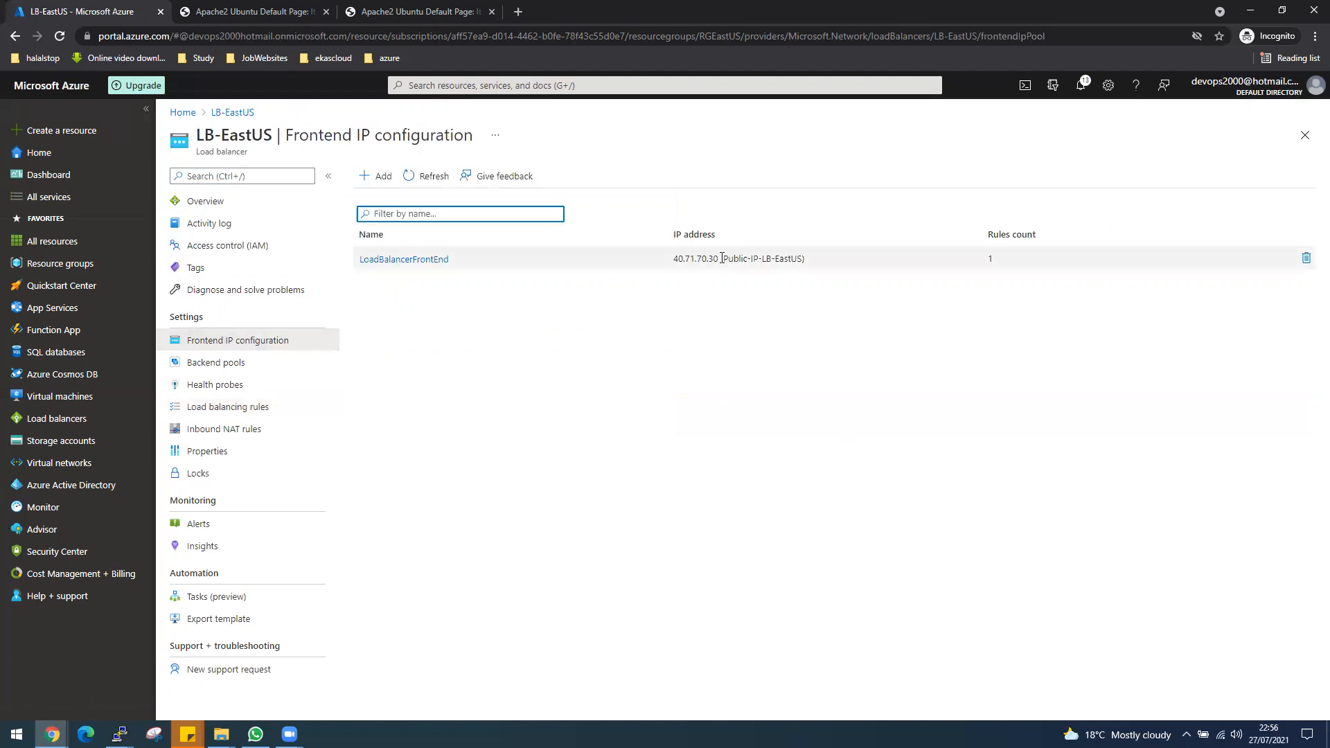
{"action": "left_click_drag", "start_coordinate": [718, 258], "coordinate": [673, 259]}
{"action": "right_click", "coordinate": [692, 257]}
{"action": "left_click", "coordinate": [701, 268]}
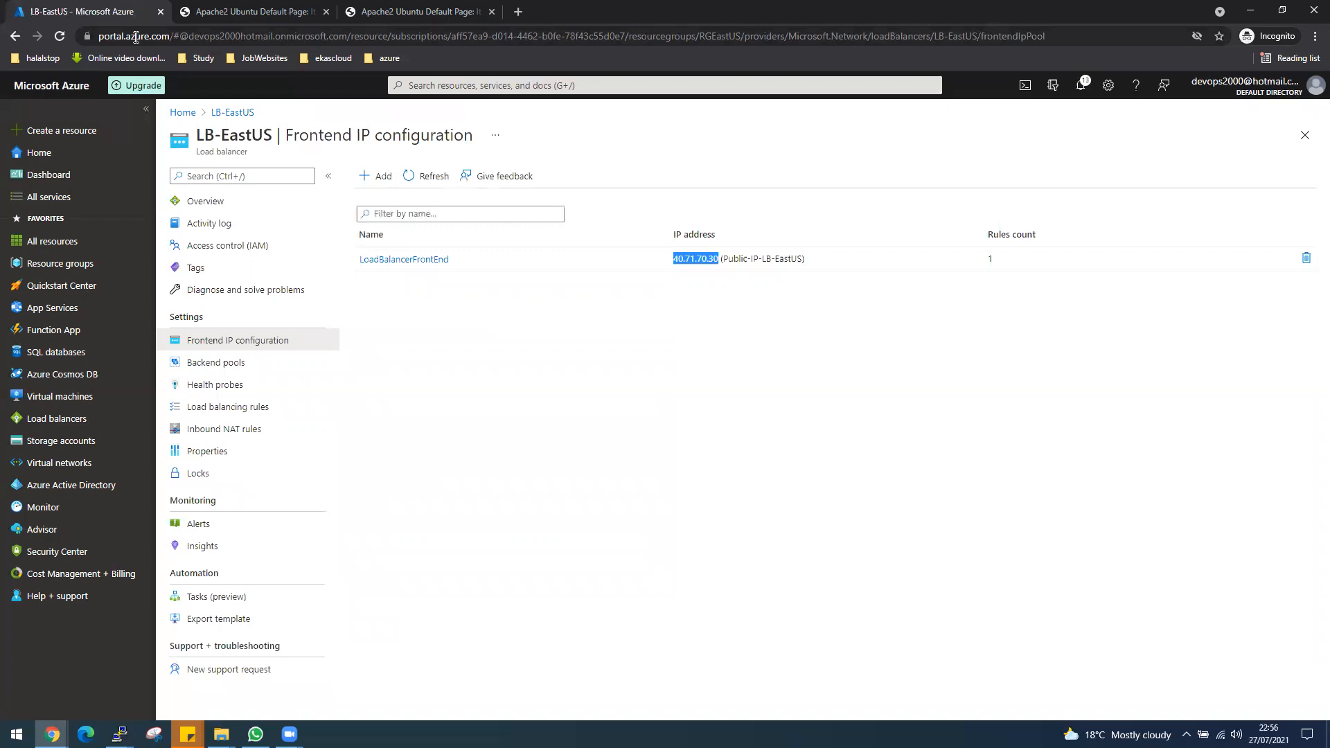
Load the load balancer's address 40.71.70.30 in the first Apache page tab and close the other Apache tabs.
{"action": "right_click", "coordinate": [271, 18]}
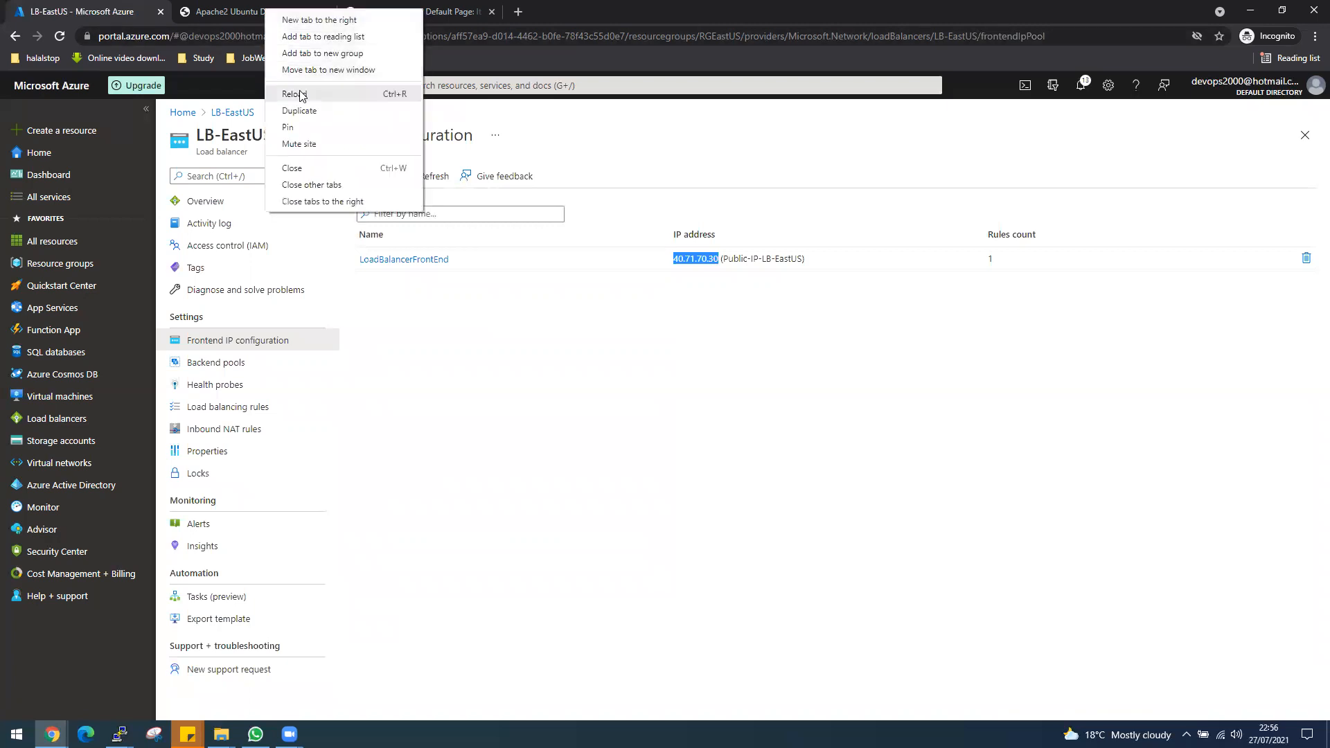
{"action": "left_click", "coordinate": [298, 110]}
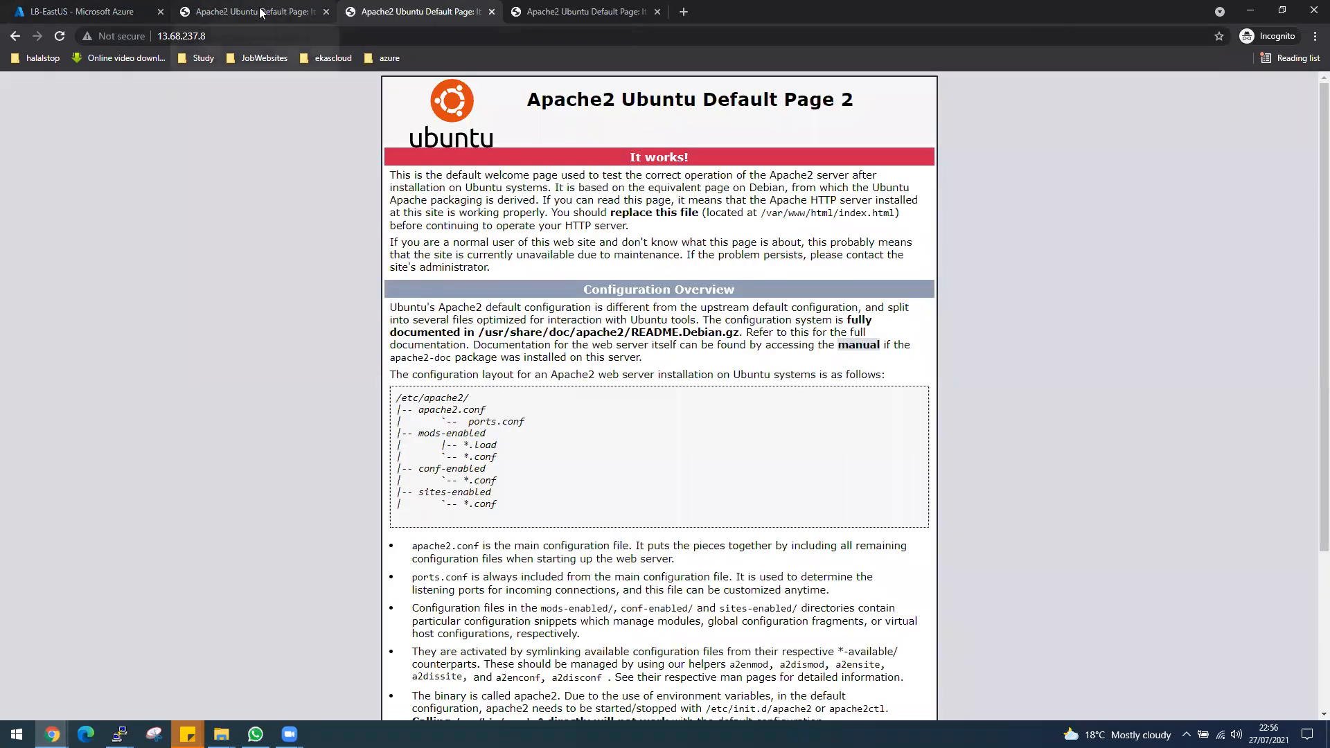
{"action": "left_click", "coordinate": [195, 21]}
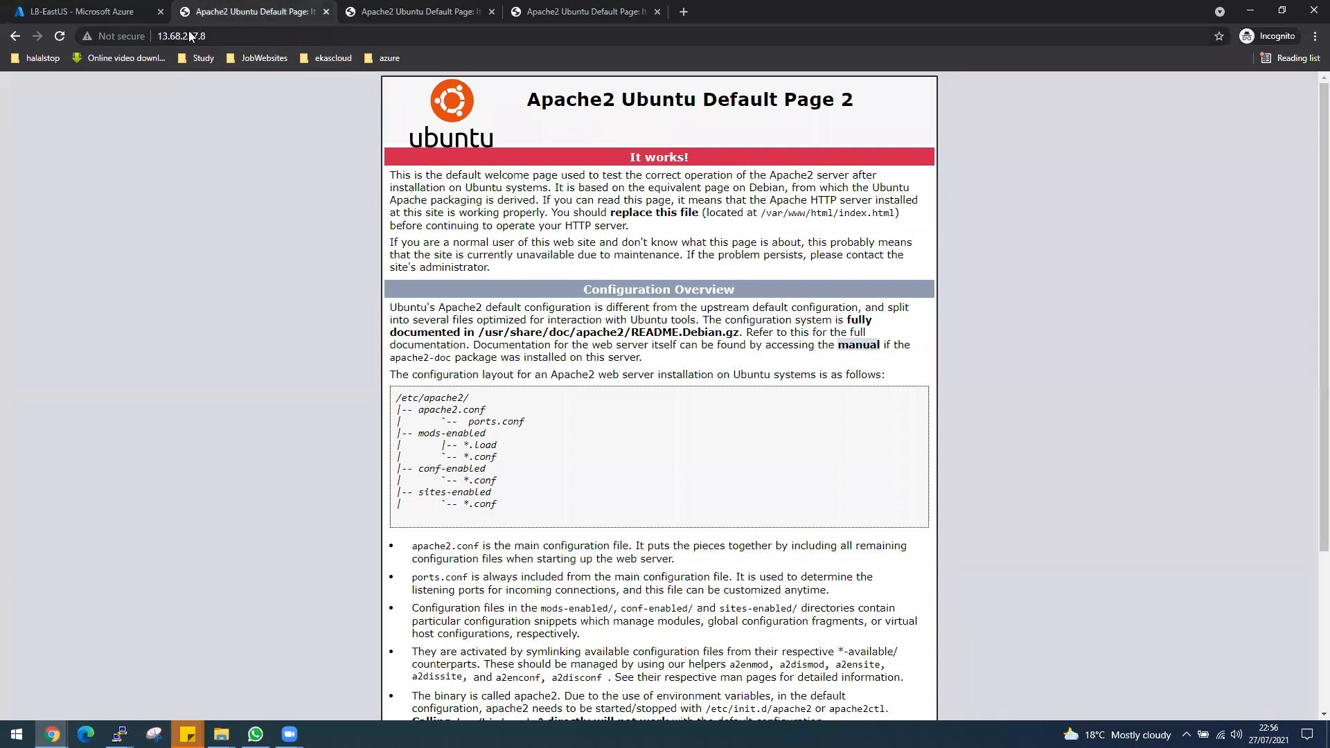
{"action": "left_click", "coordinate": [189, 36]}
{"action": "key", "text": "ctrl+v"}
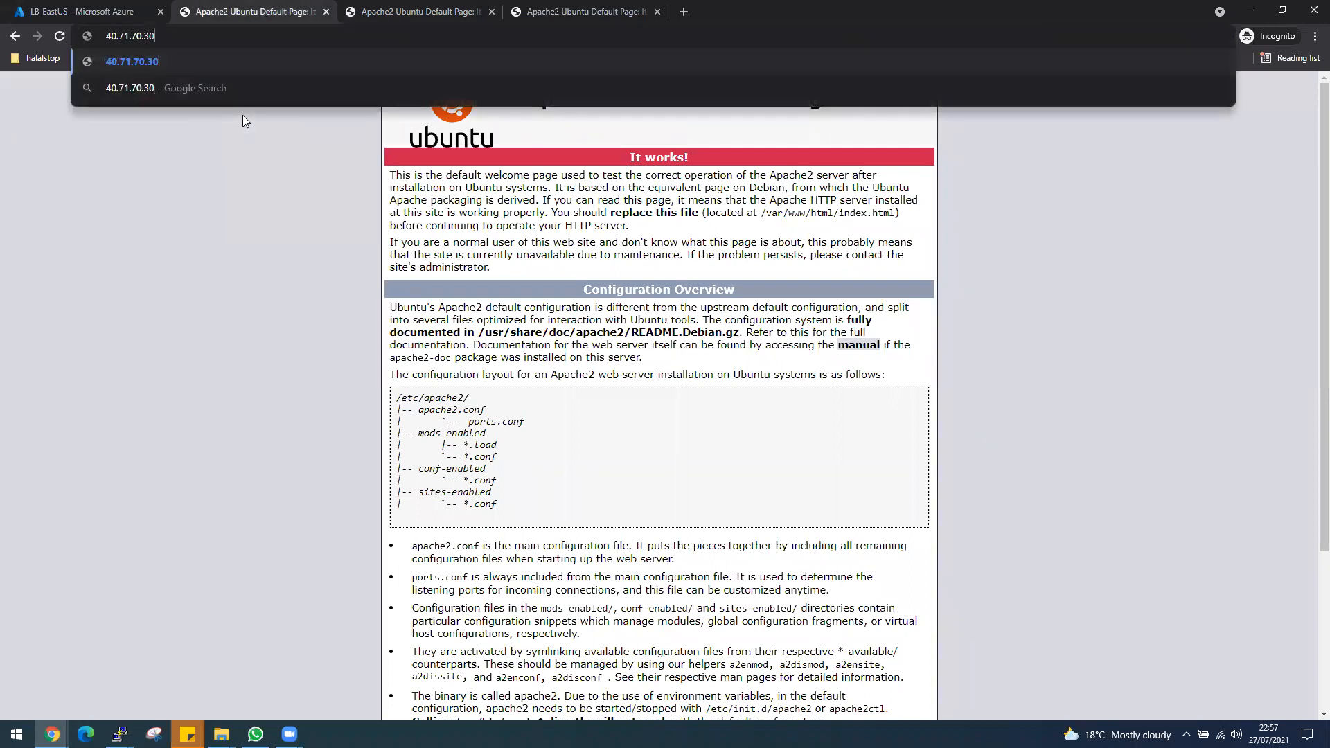
{"action": "key", "text": "Return"}
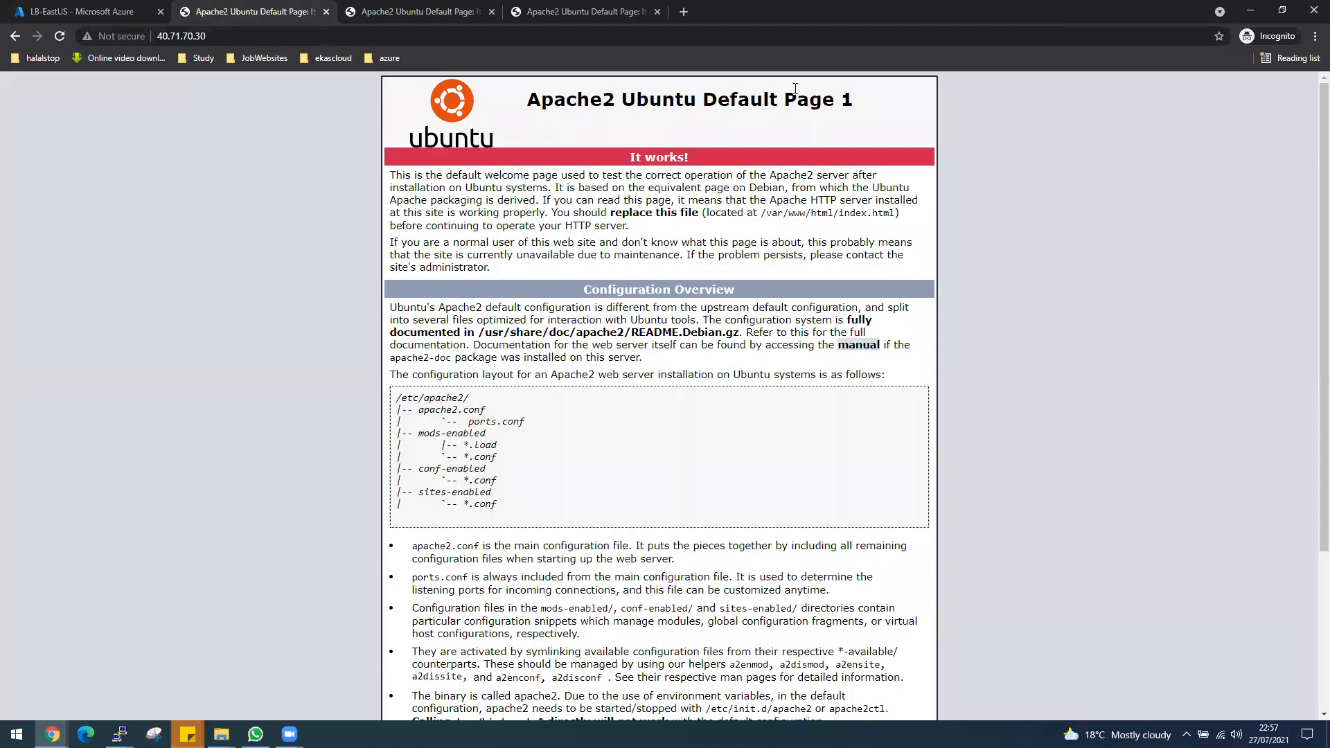
{"action": "left_click", "coordinate": [491, 12]}
{"action": "left_click", "coordinate": [492, 12]}
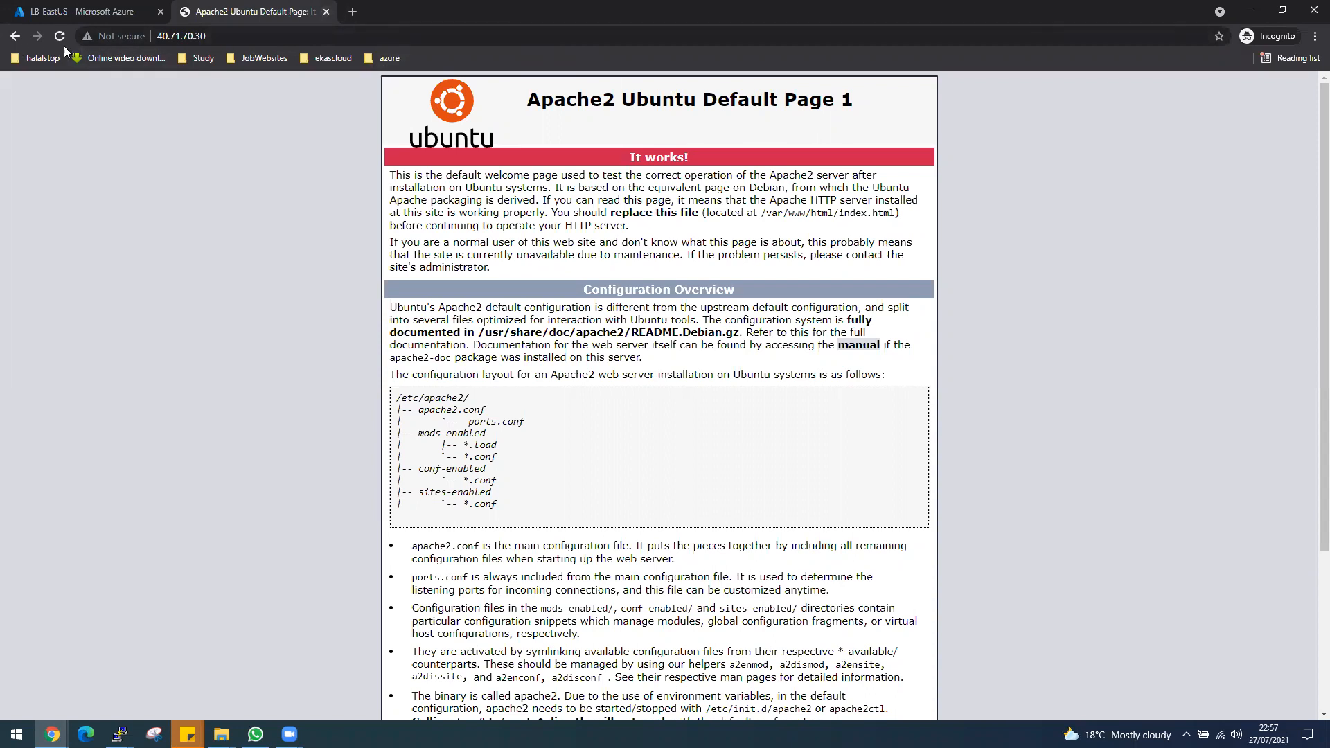
Duplicate the browser tab showing the load balancer's Apache page at 40.71.70.30.
{"action": "left_click", "coordinate": [66, 17]}
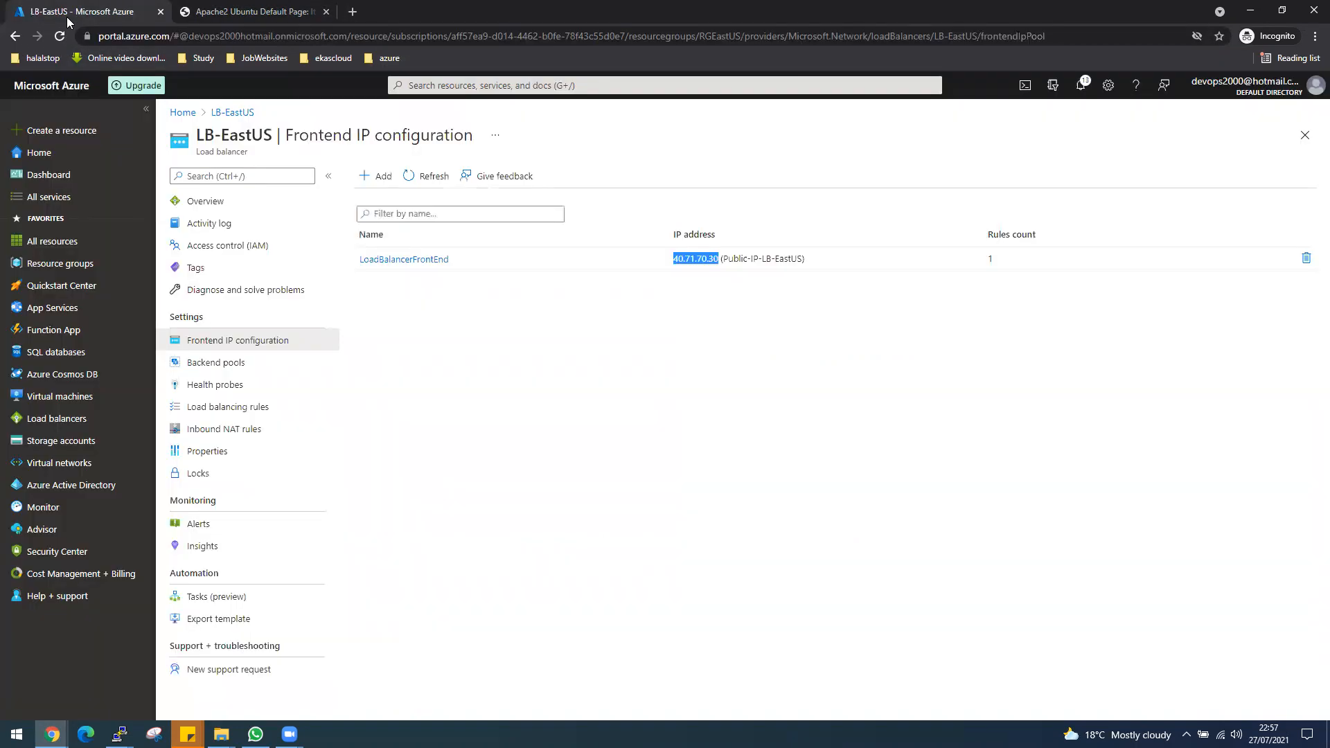
{"action": "left_click", "coordinate": [225, 20]}
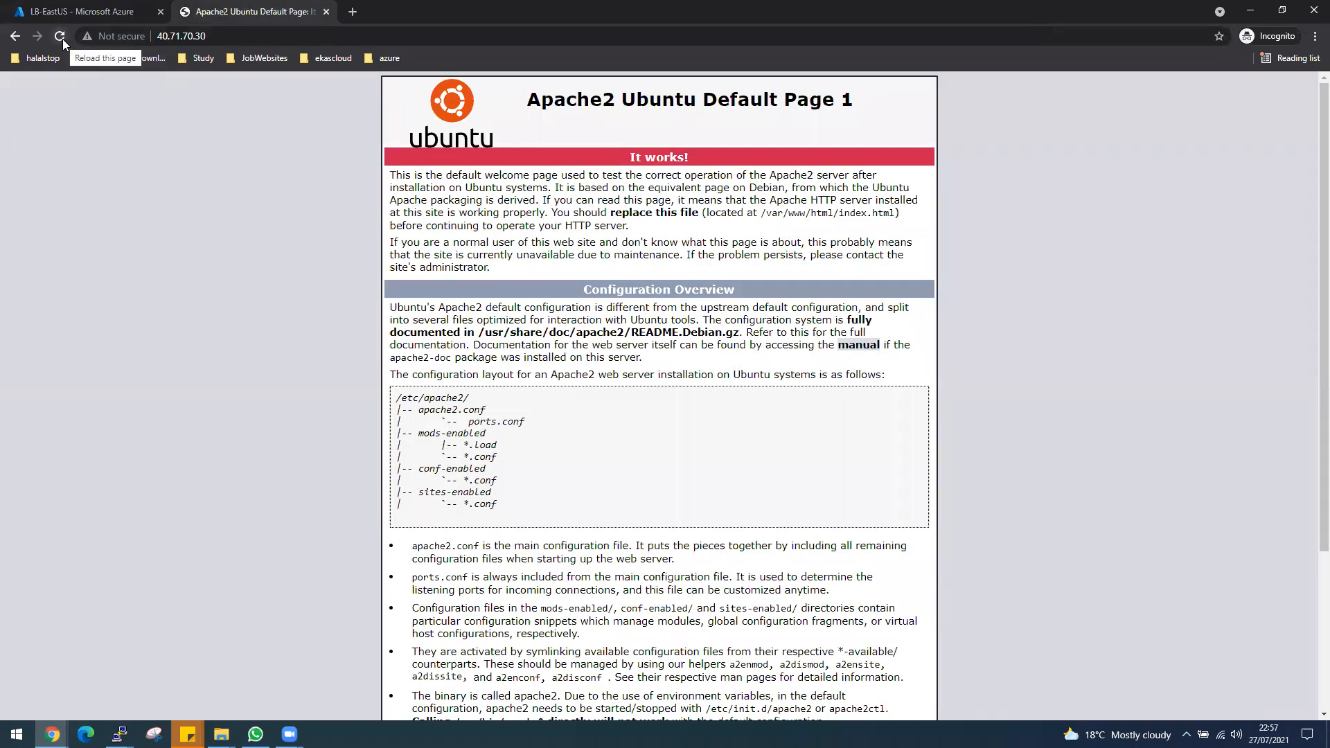
{"action": "right_click", "coordinate": [240, 13]}
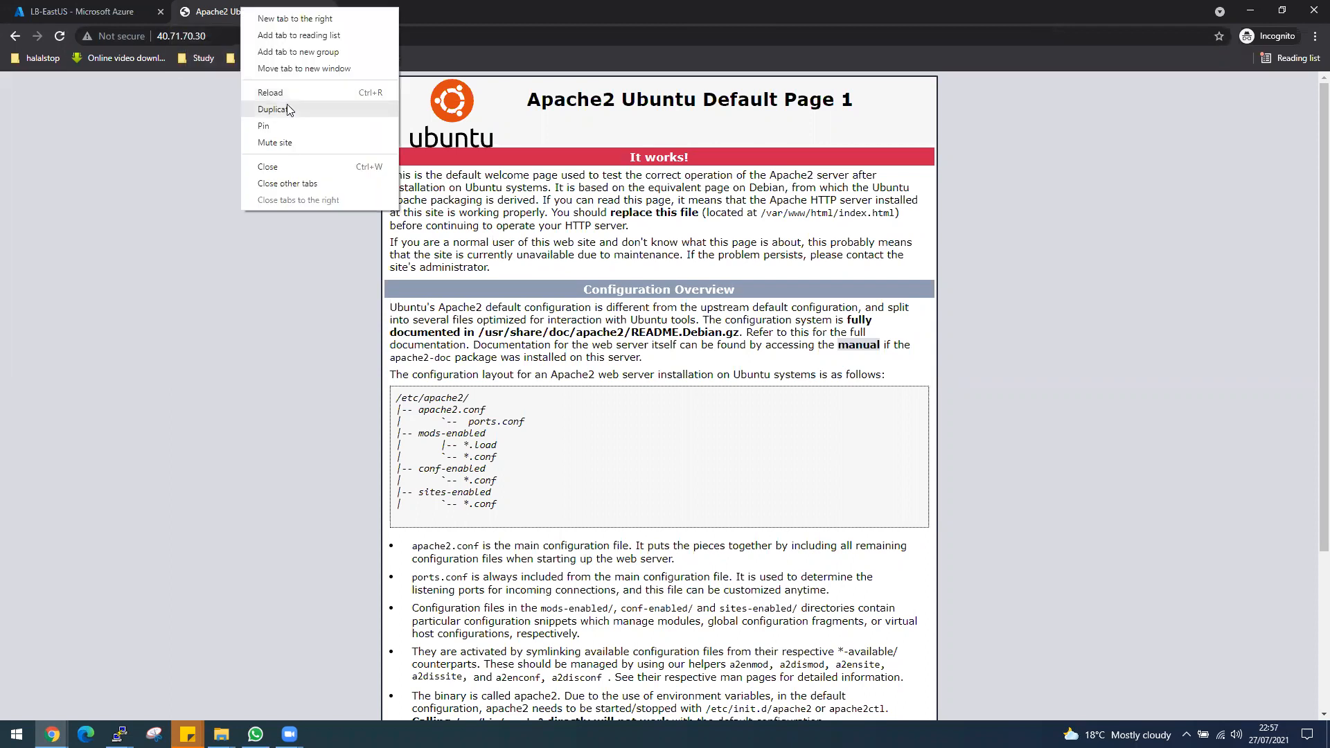
{"action": "left_click", "coordinate": [287, 104]}
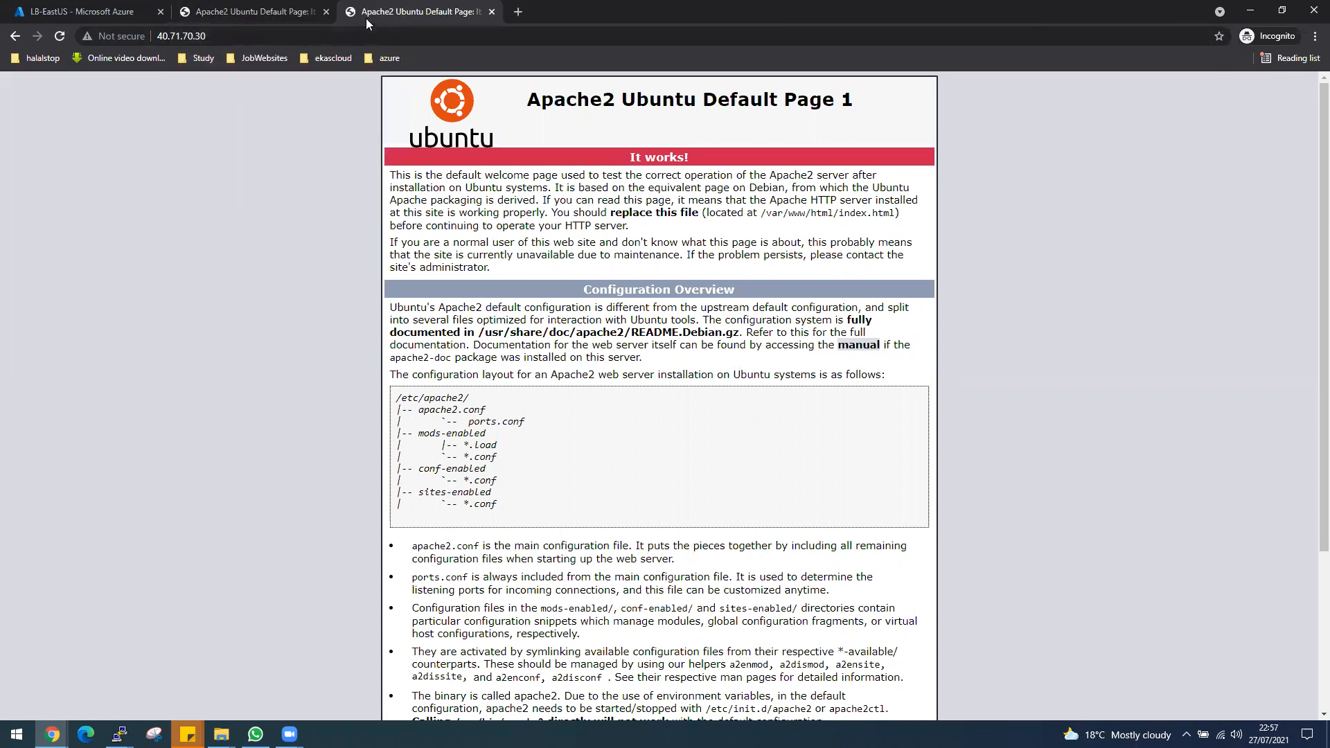
Reload the duplicated load balancer page and compare its Apache heading with the one in the original tab.
{"action": "left_click", "coordinate": [63, 41]}
{"action": "key", "text": "ctrl+shift+Tab"}
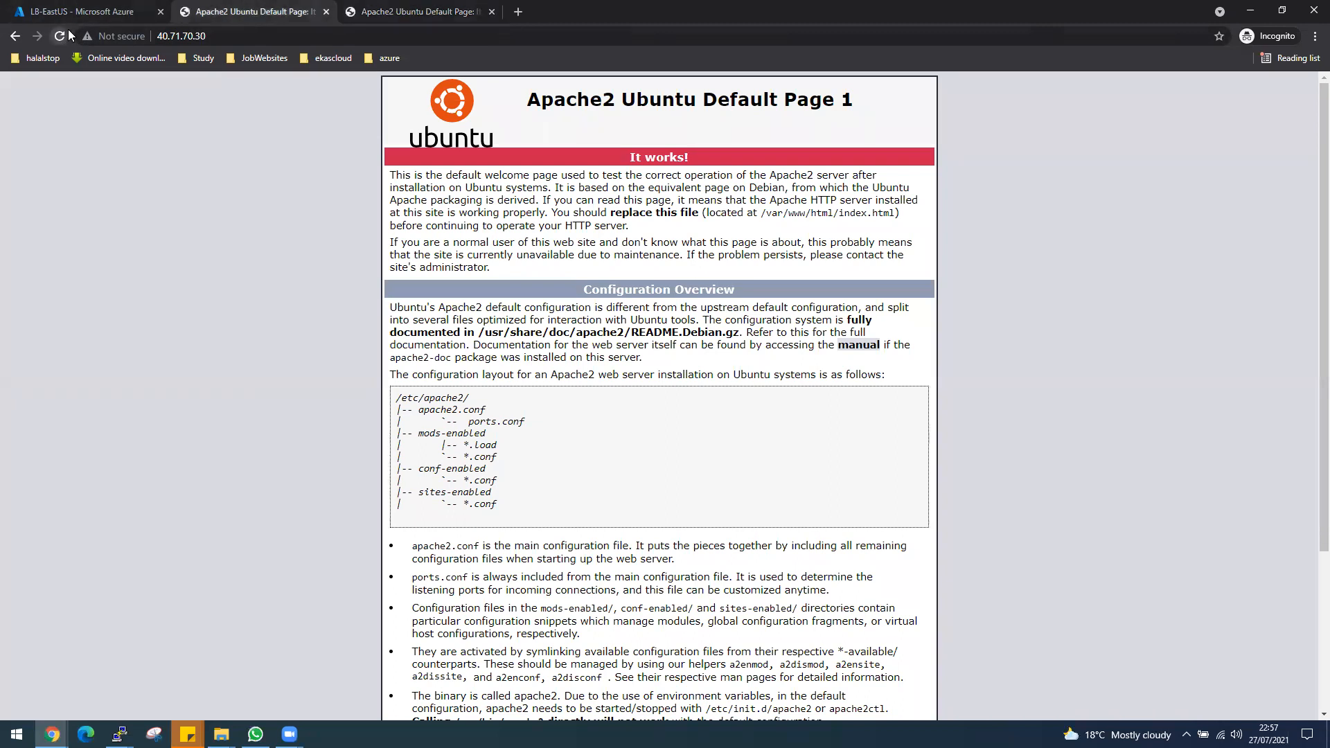
{"action": "key", "text": "ctrl+Tab"}
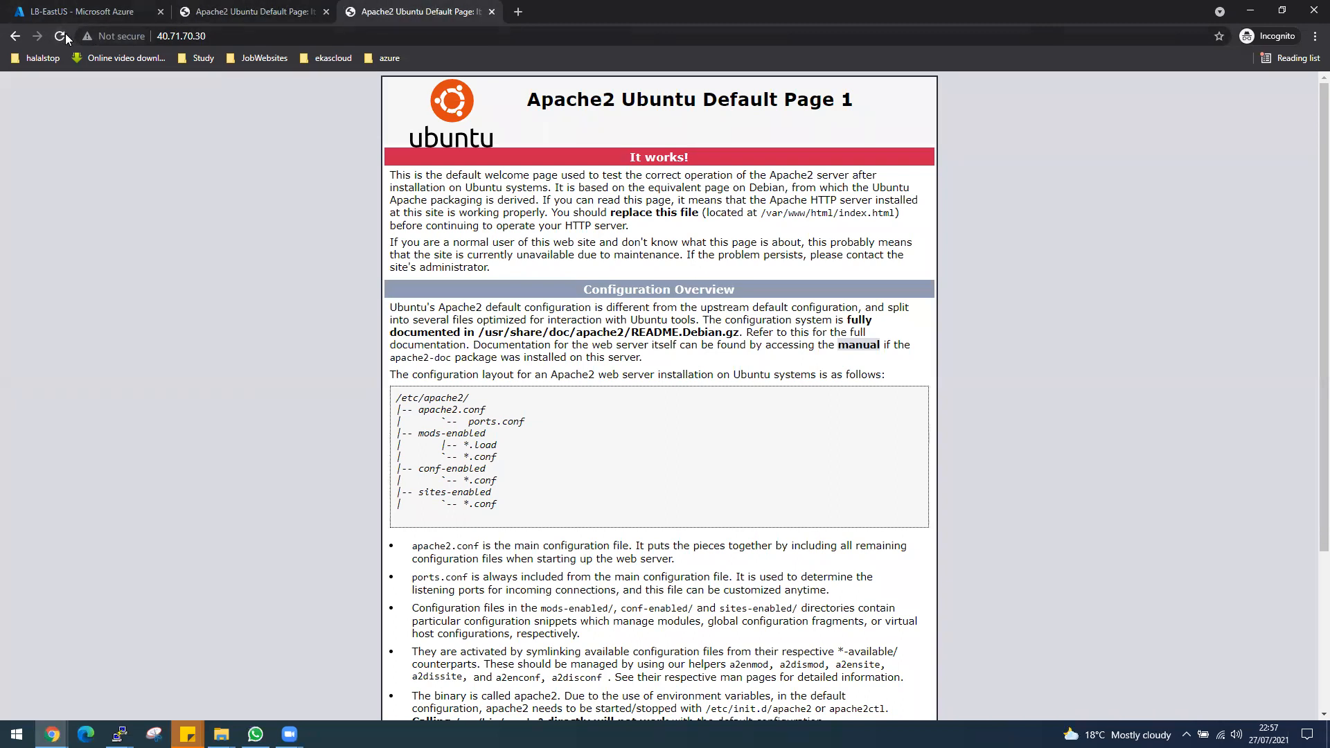
{"action": "left_click", "coordinate": [216, 14]}
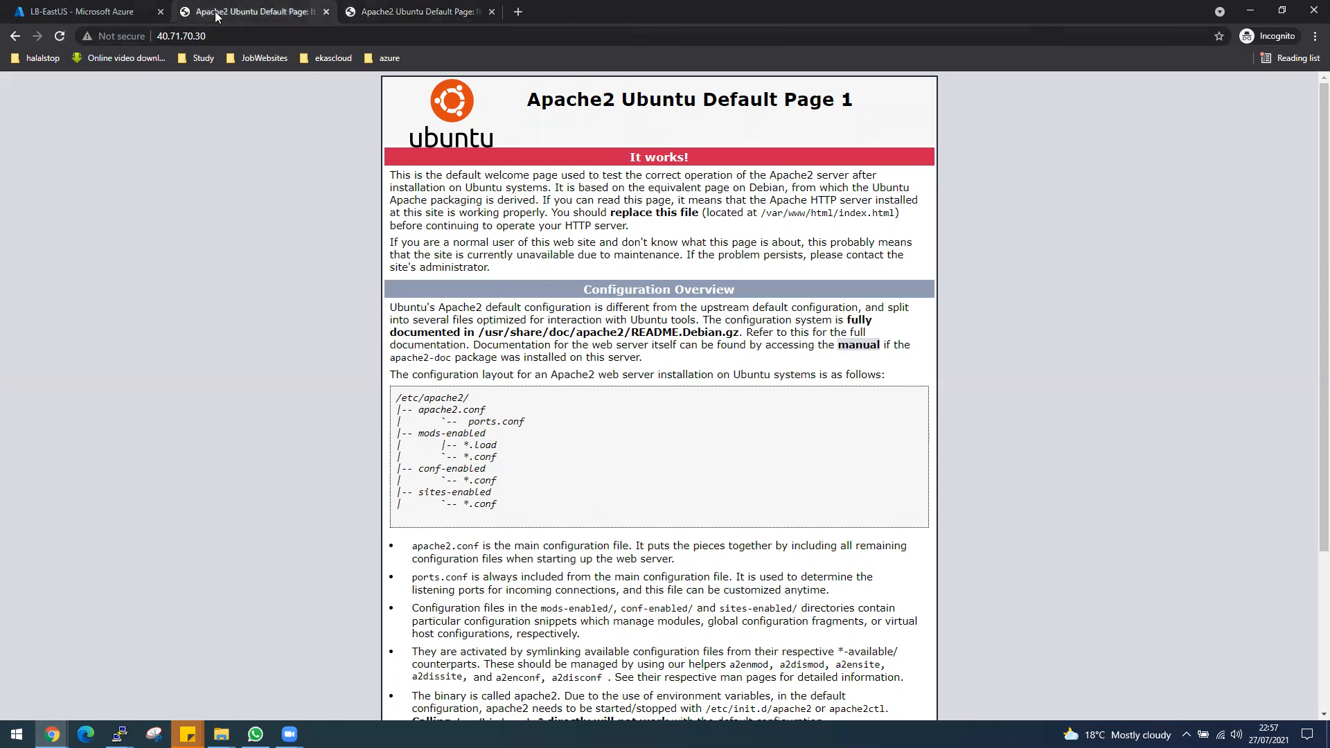
{"action": "left_click_drag", "start_coordinate": [852, 100], "coordinate": [590, 103]}
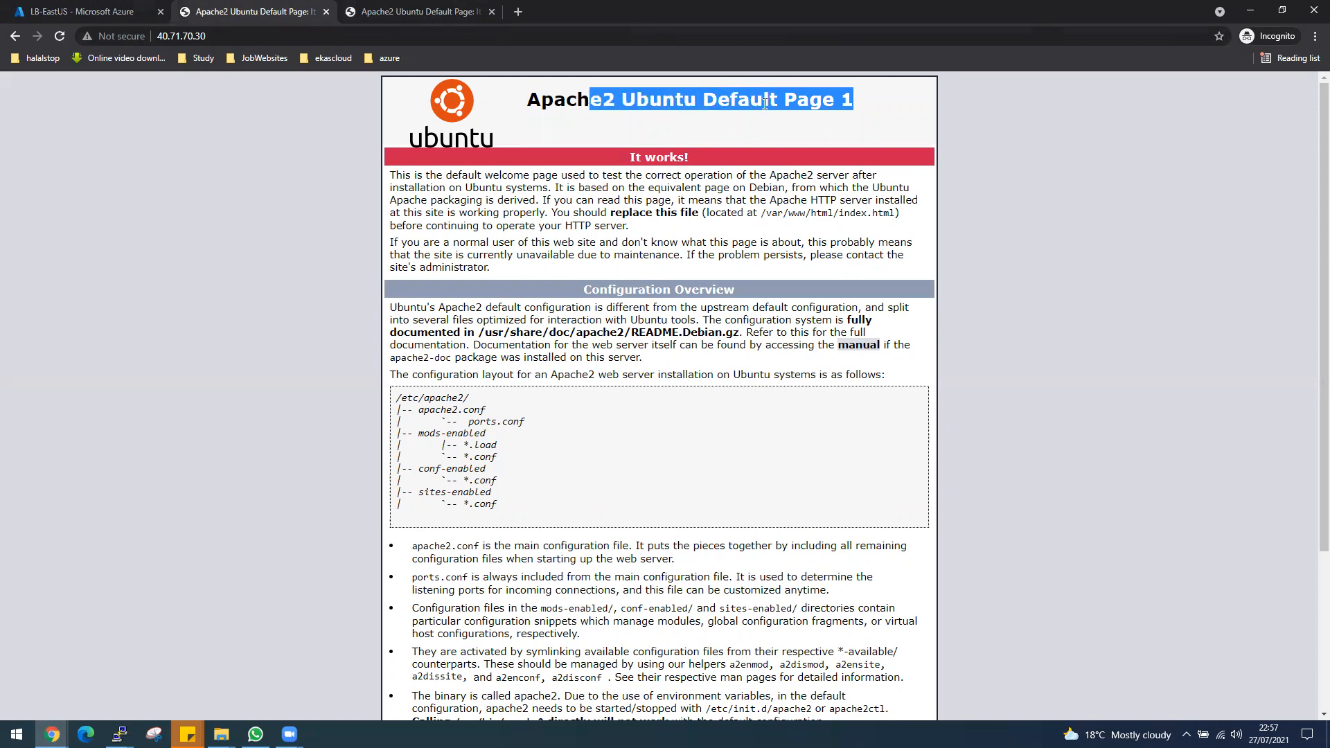
Reload the load balancer page at 40.71.70.30 in both Apache tabs to check which server responds.
{"action": "left_click", "coordinate": [367, 15]}
{"action": "left_click", "coordinate": [60, 36]}
{"action": "left_click", "coordinate": [184, 14]}
{"action": "left_click", "coordinate": [61, 37]}
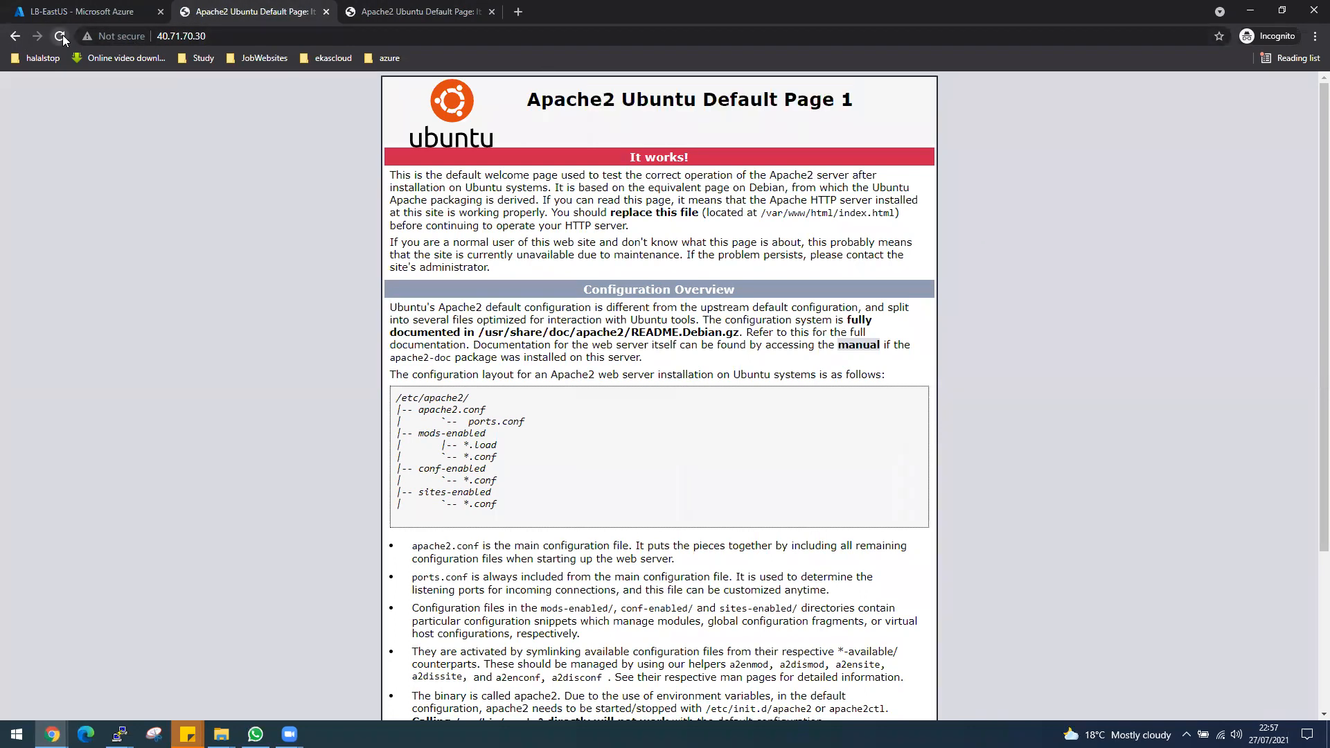
{"action": "key", "text": "ctrl+Tab"}
{"action": "left_click", "coordinate": [58, 39]}
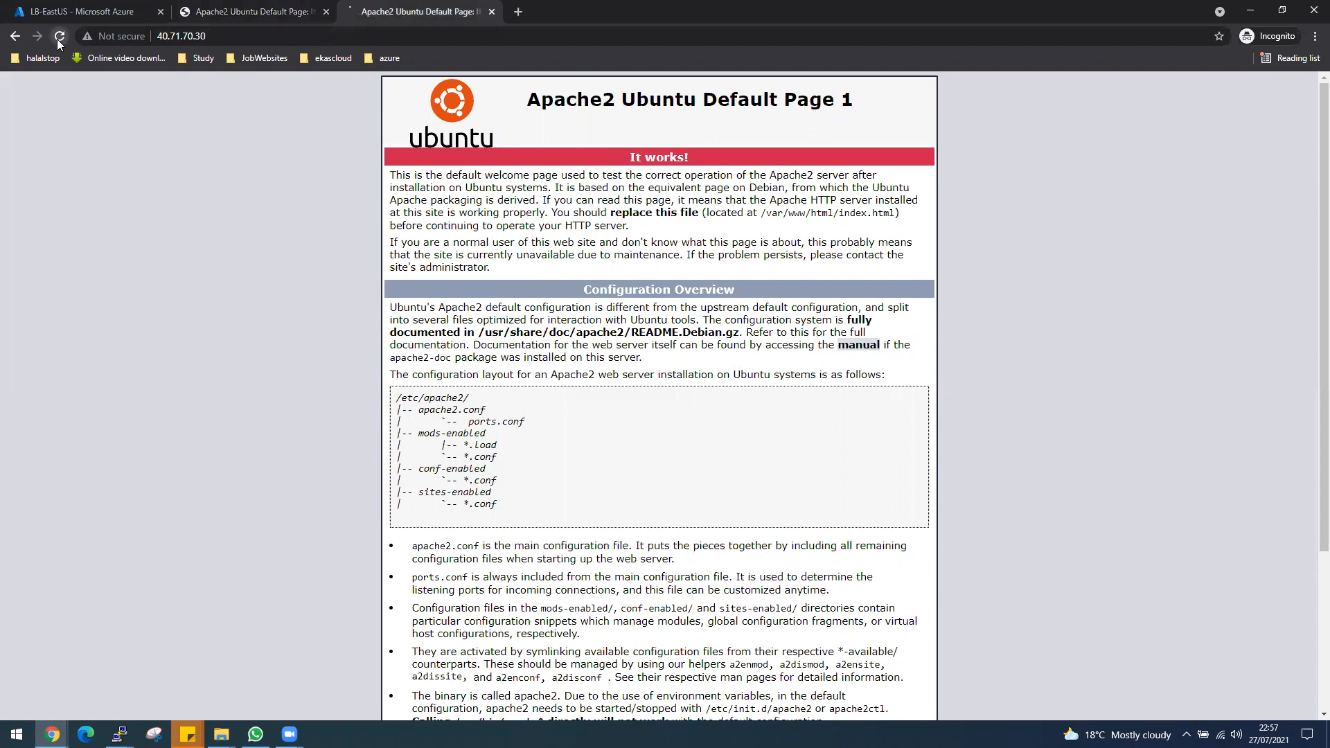
Check the exact system time and review the virtual machines listed in the backend pools of LB-EastUS.
{"action": "left_click", "coordinate": [1264, 732]}
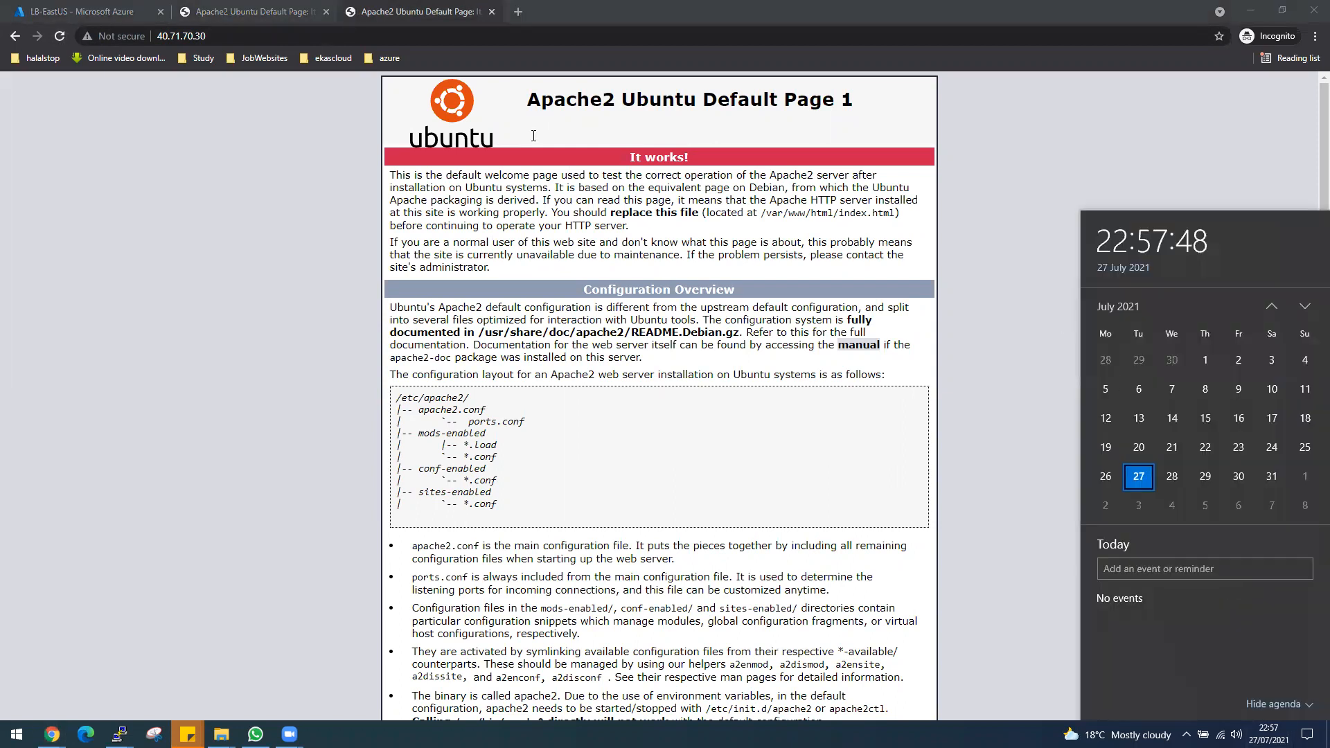
{"action": "left_click", "coordinate": [434, 32]}
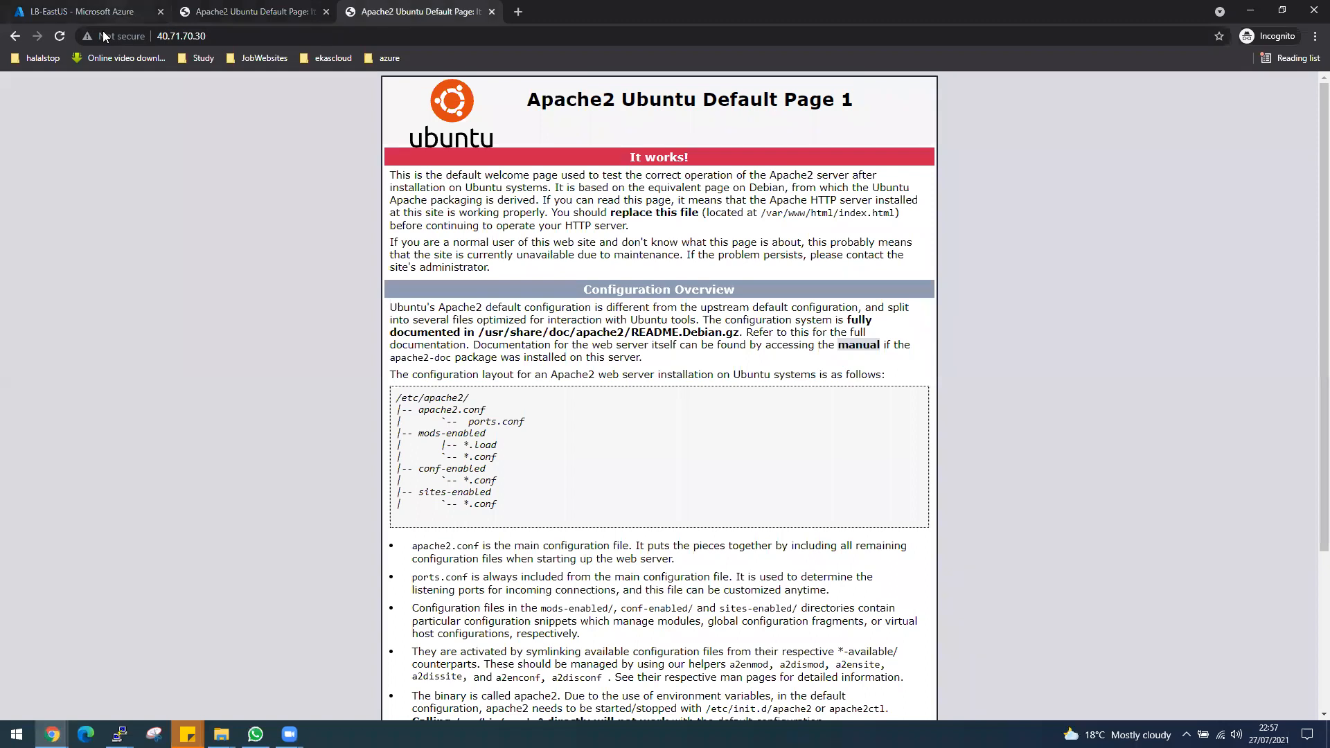
{"action": "left_click", "coordinate": [104, 12]}
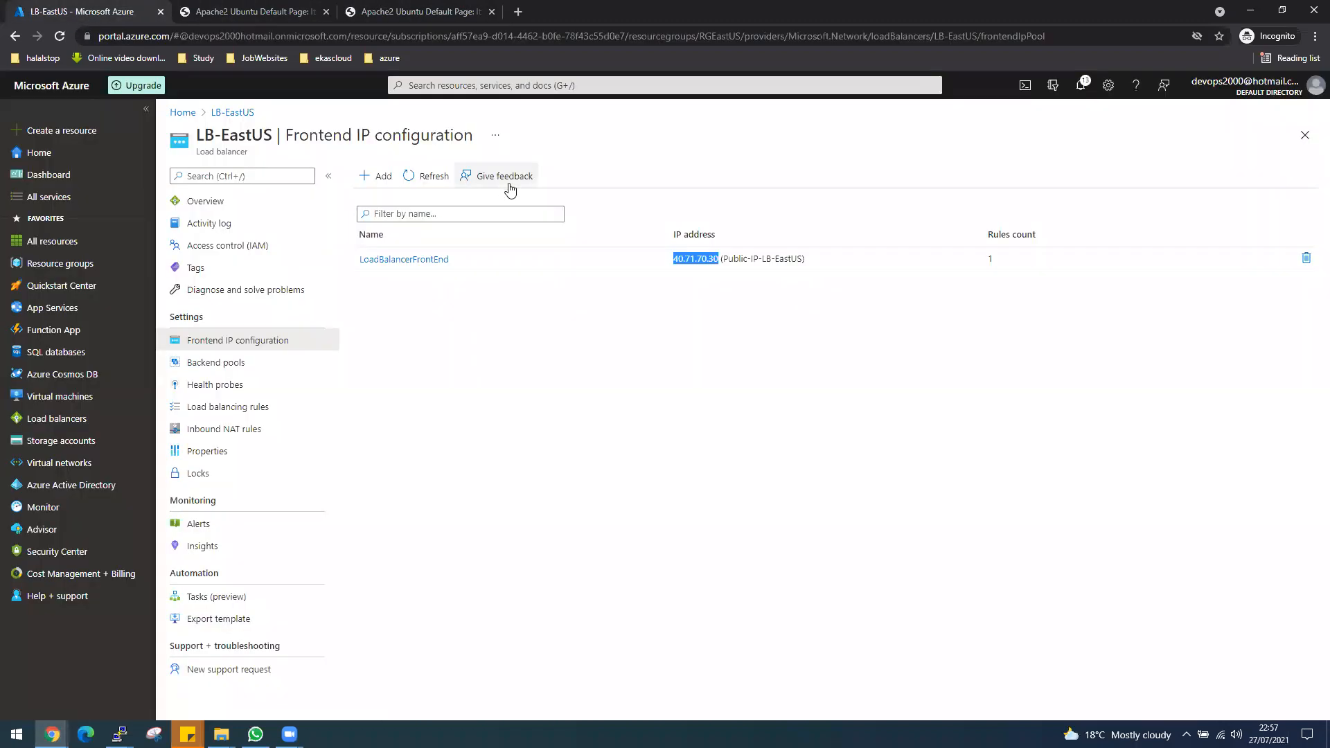
{"action": "left_click", "coordinate": [231, 370]}
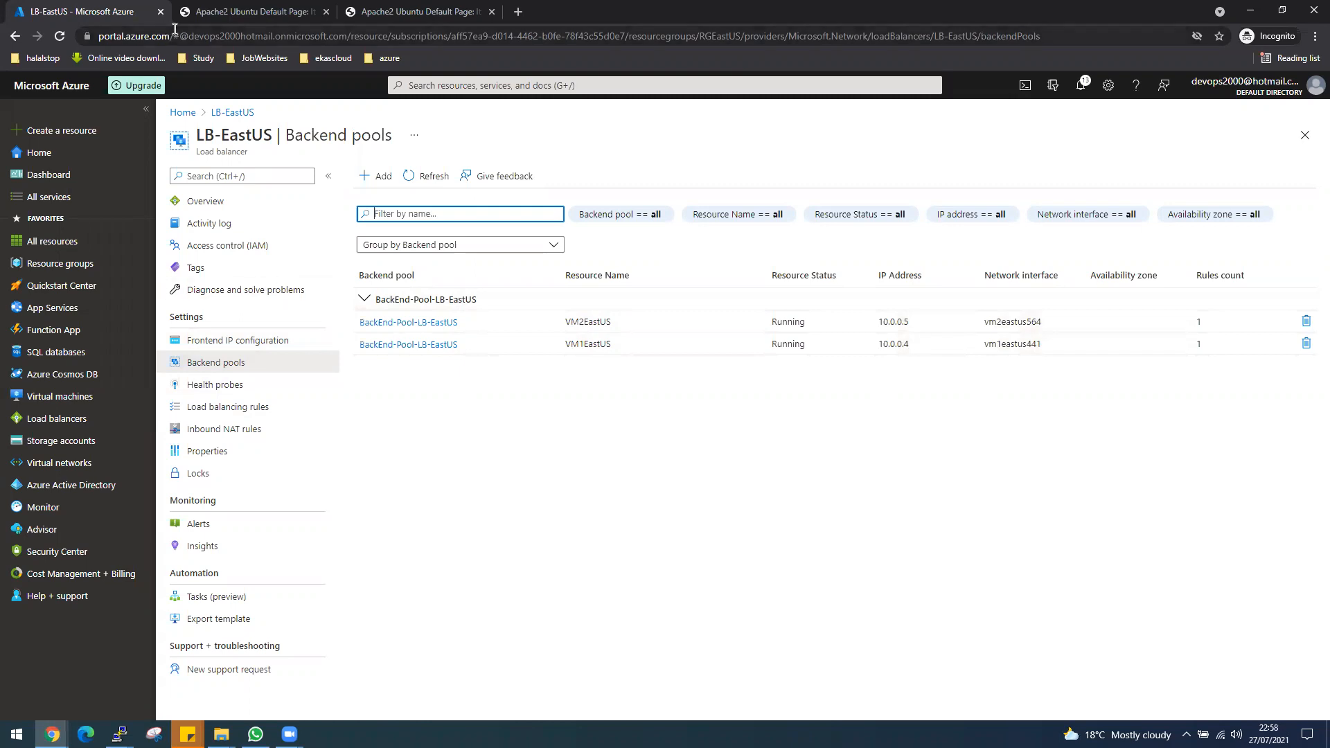
Retest load balancing by reloading both Apache tabs and comparing their page numbers, and return to the LB-EastUS backend pools.
{"action": "left_click", "coordinate": [208, 12]}
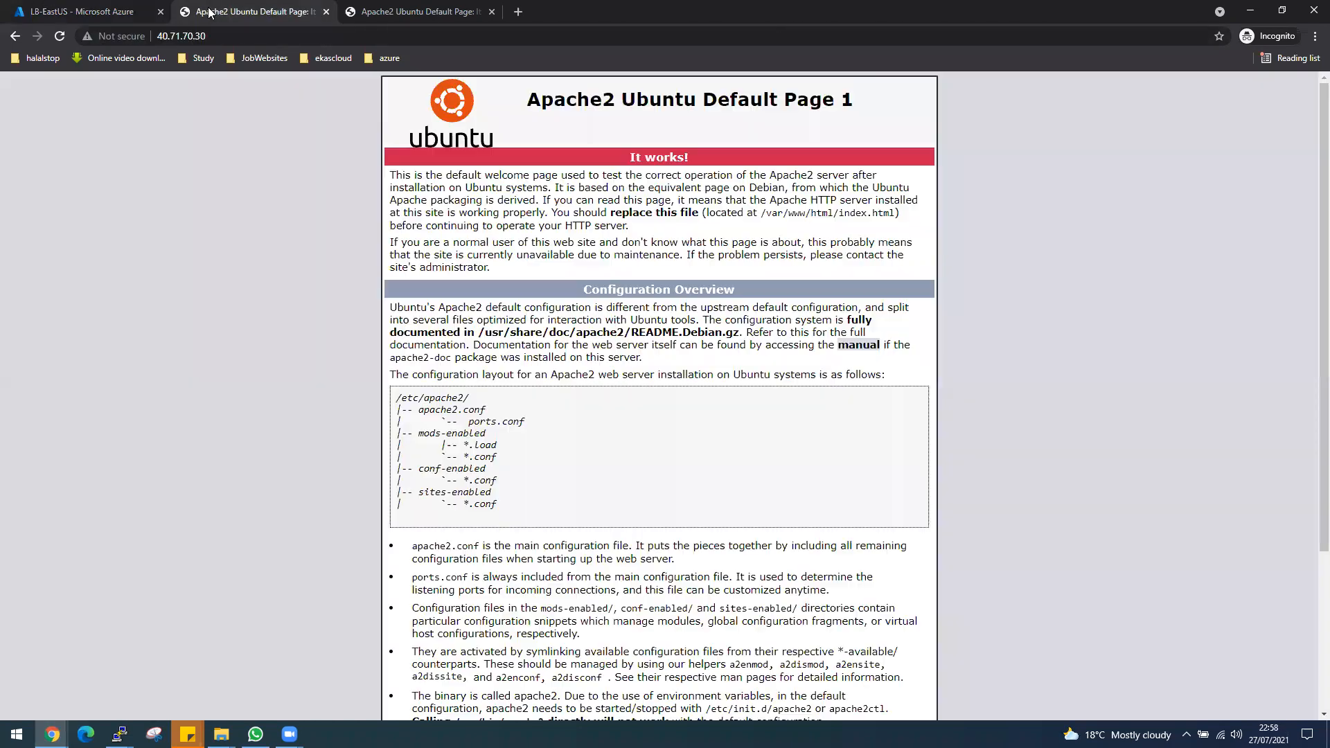
{"action": "left_click", "coordinate": [61, 36]}
{"action": "double_click", "coordinate": [848, 100]}
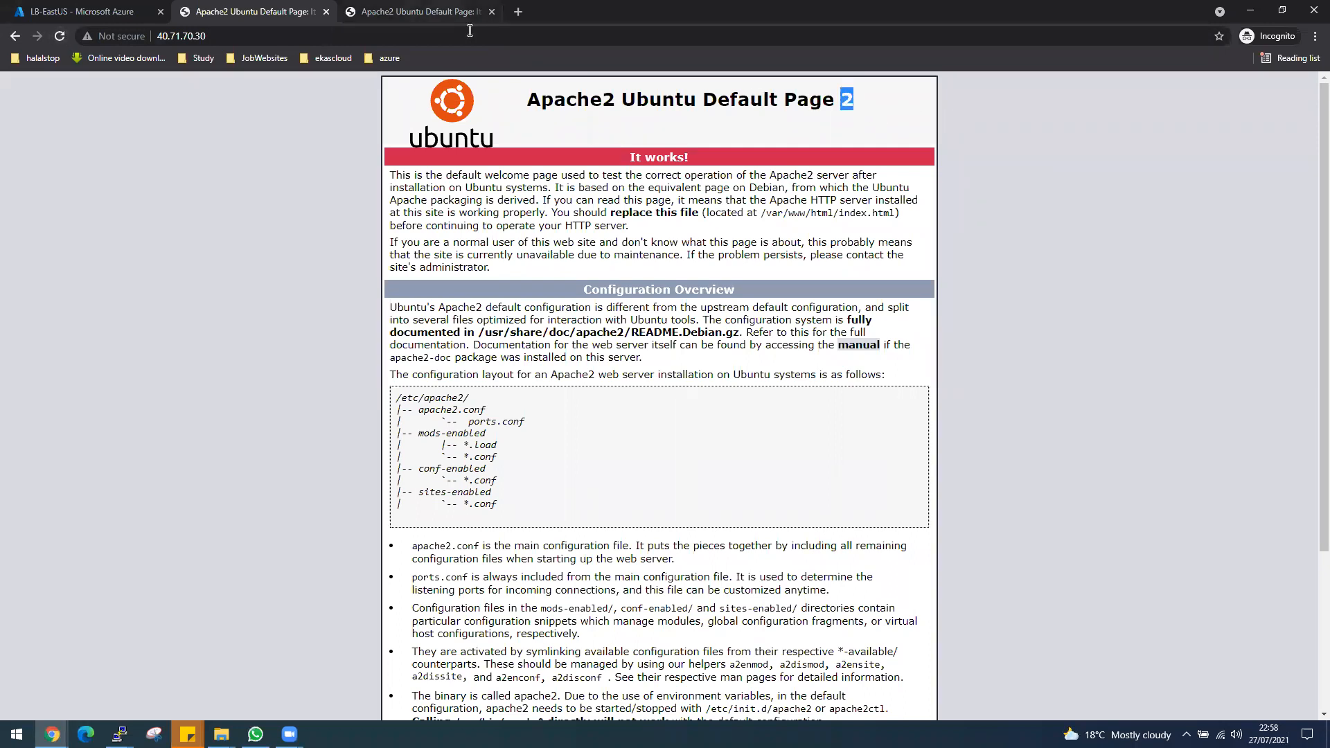
{"action": "key", "text": "ctrl+Tab"}
{"action": "left_click", "coordinate": [60, 36]}
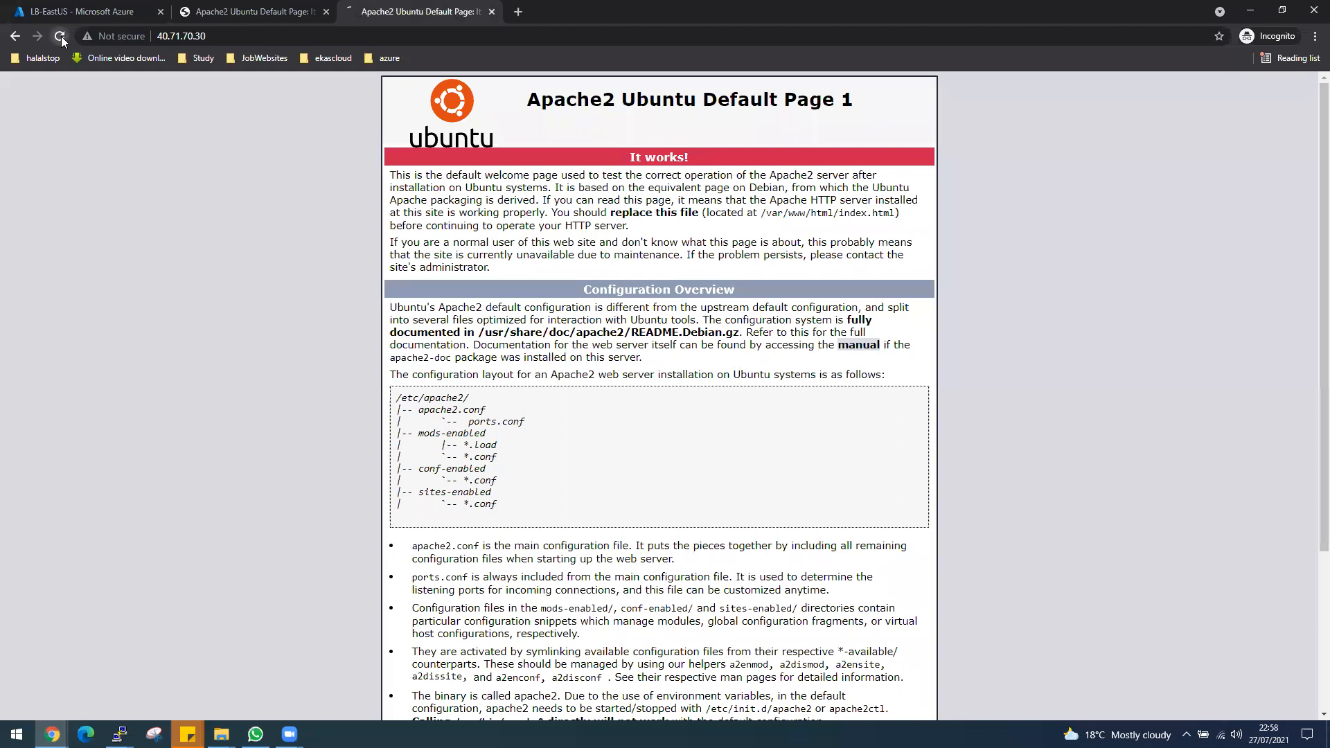
{"action": "left_click", "coordinate": [274, 16]}
{"action": "left_click", "coordinate": [381, 16]}
{"action": "left_click", "coordinate": [102, 12]}
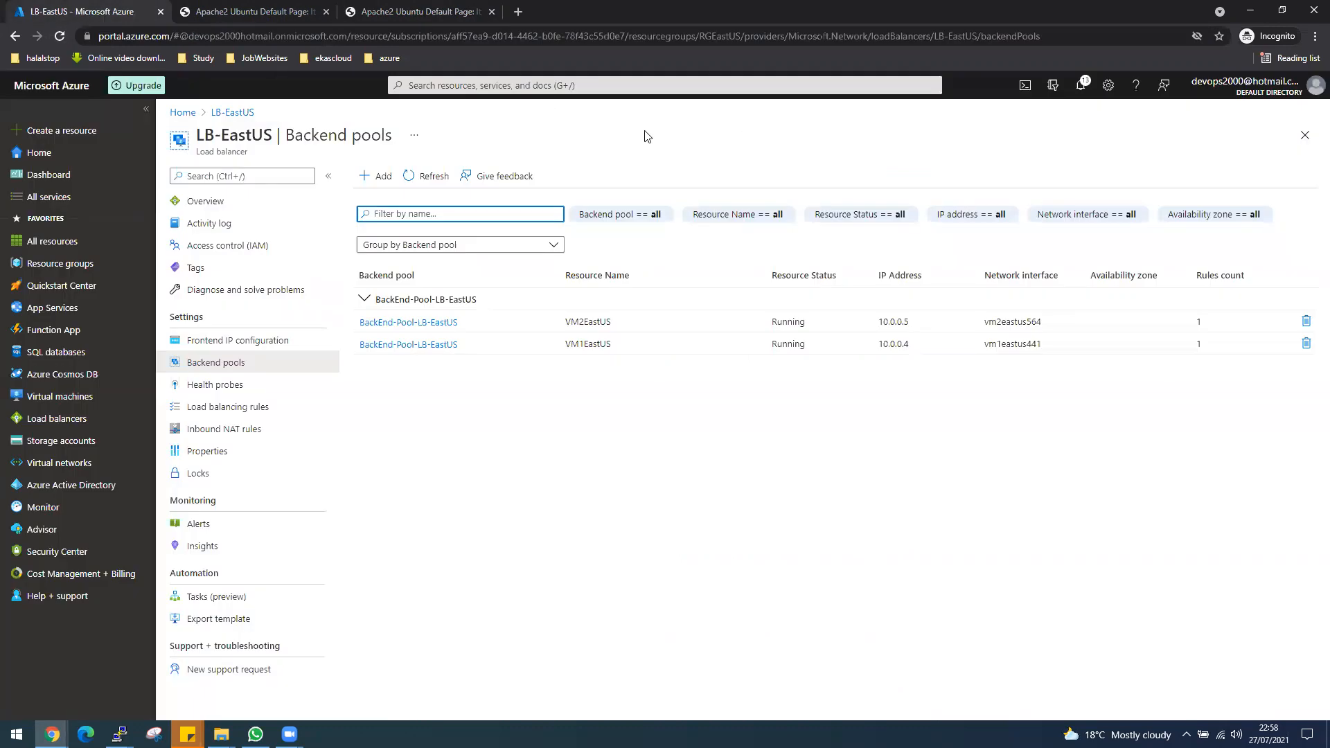